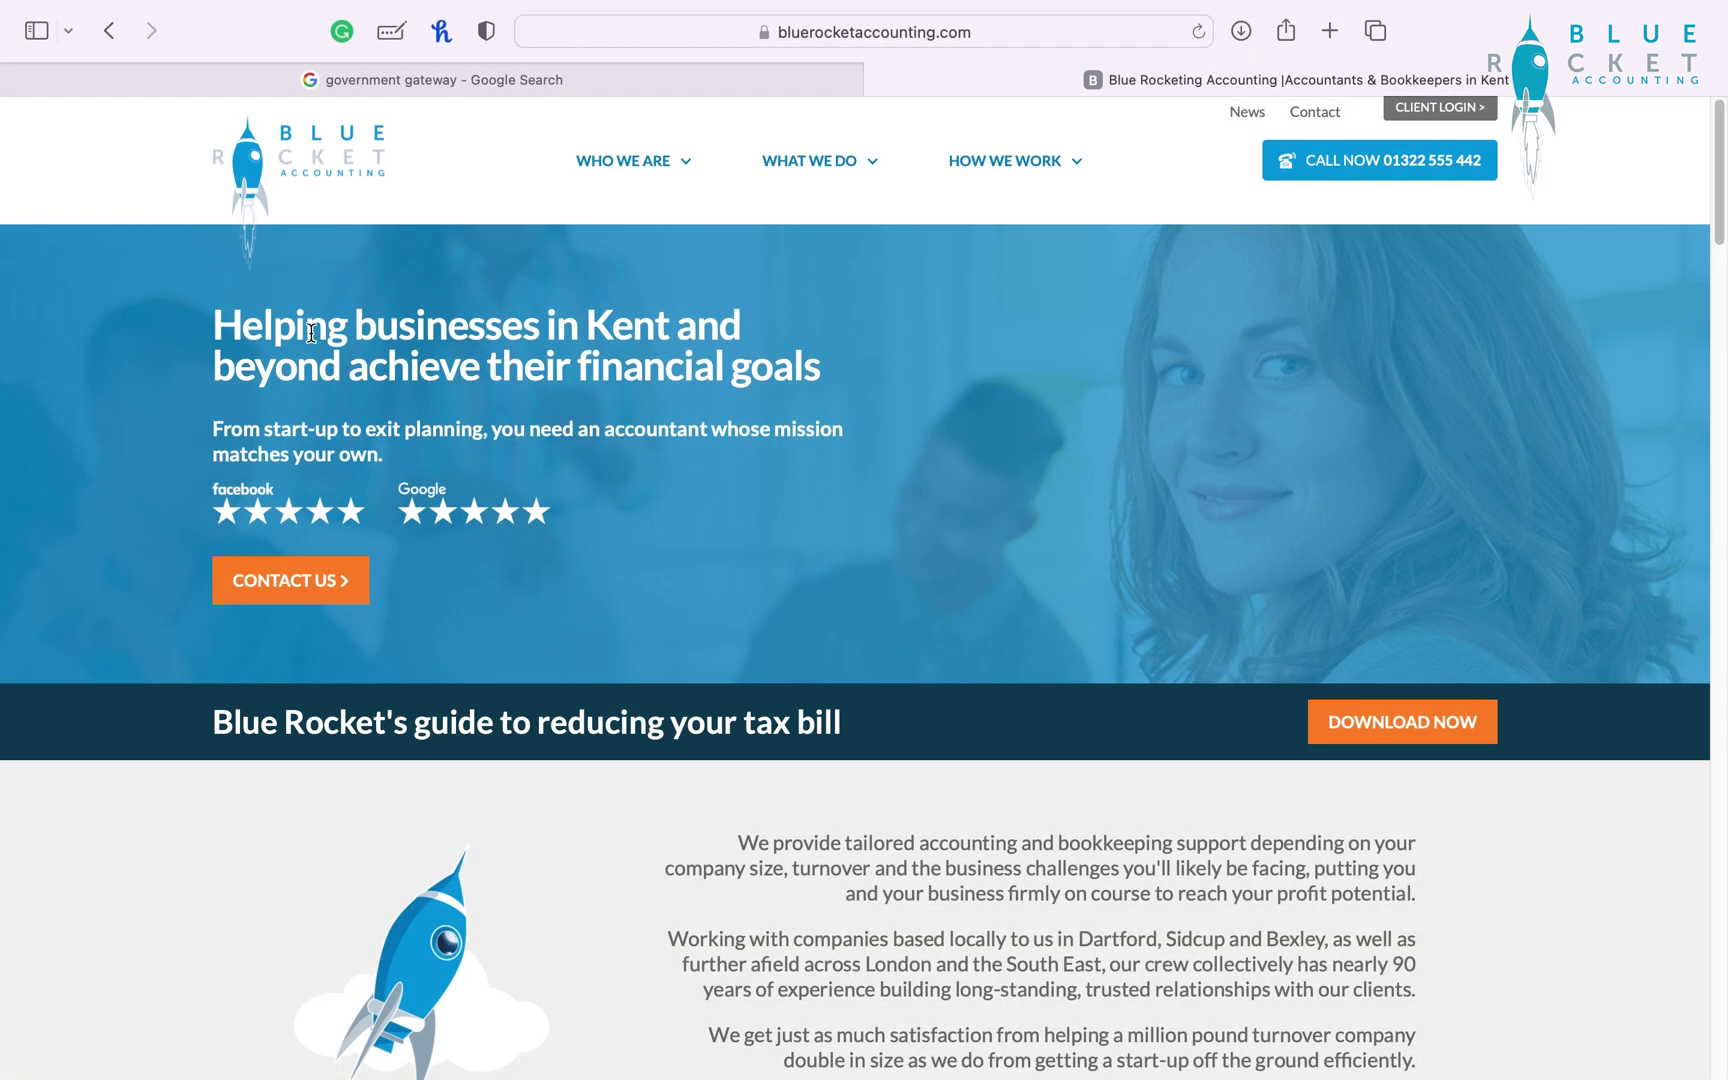
# - From the Google results, open the GOV.UK 'Sign in using Government Gateway' form
pyautogui.click(652, 81)
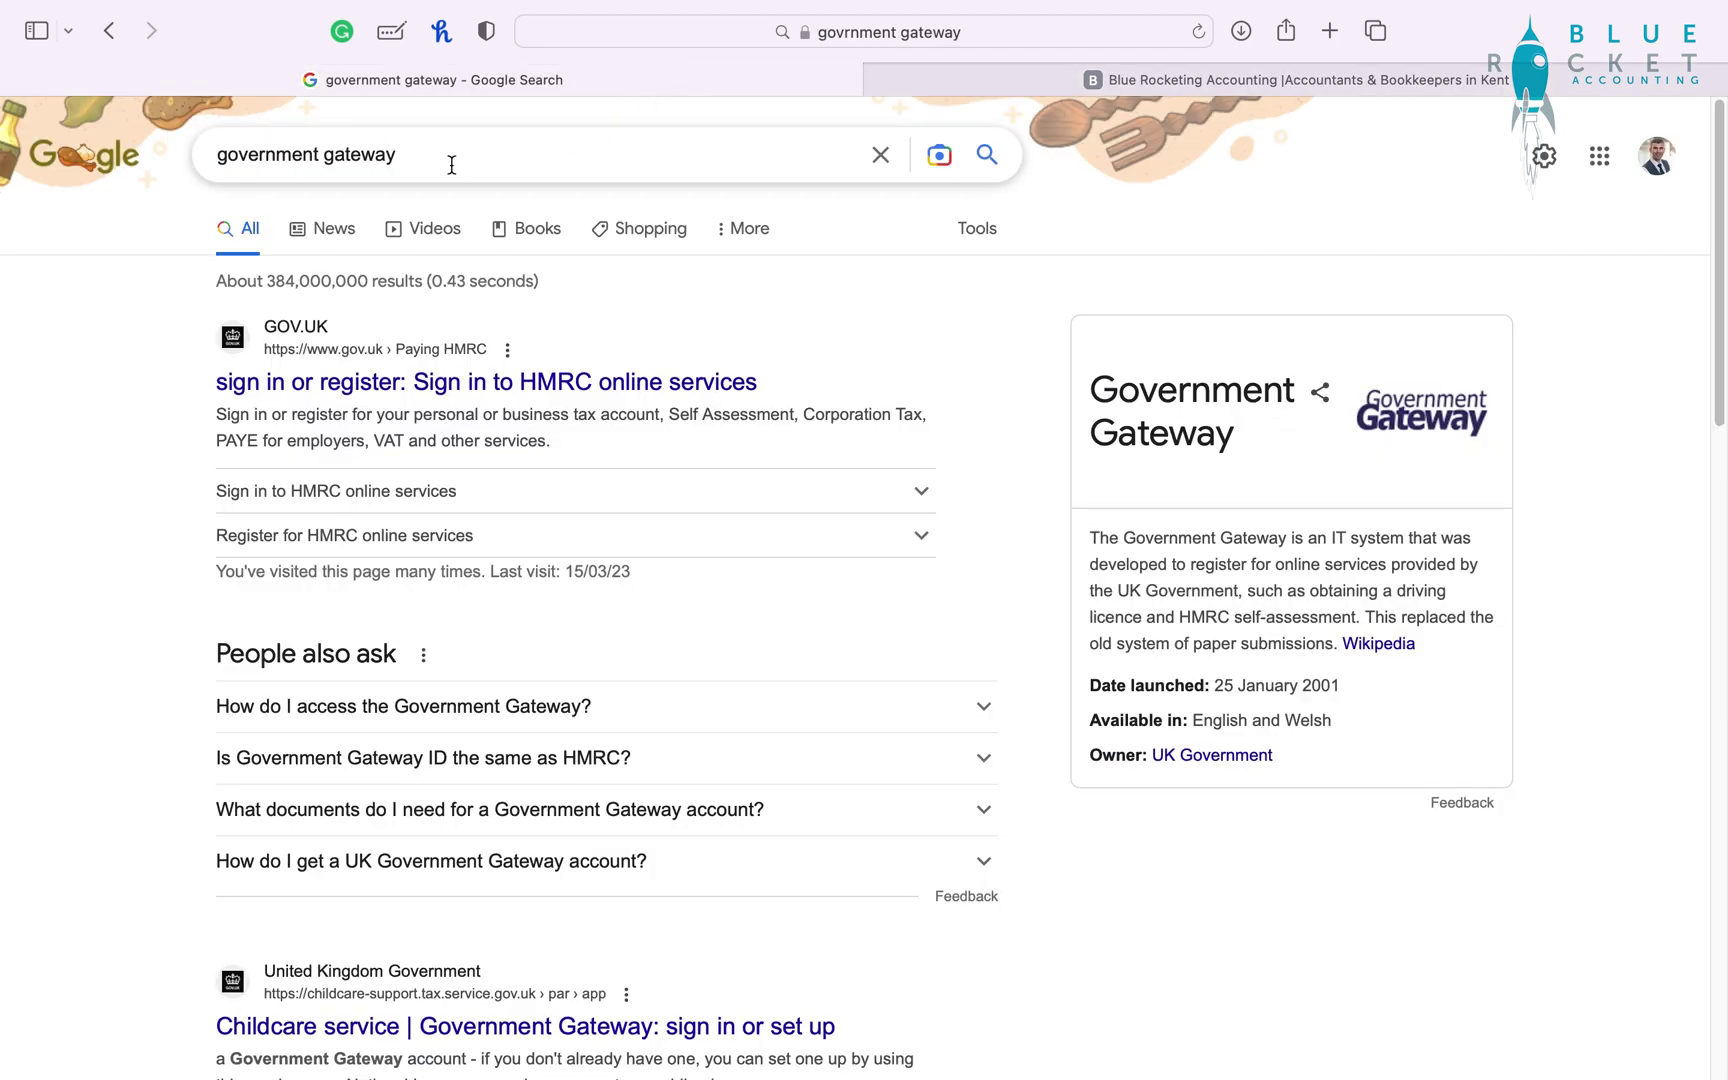
pyautogui.moveTo(447, 162); pyautogui.dragTo(161, 172)
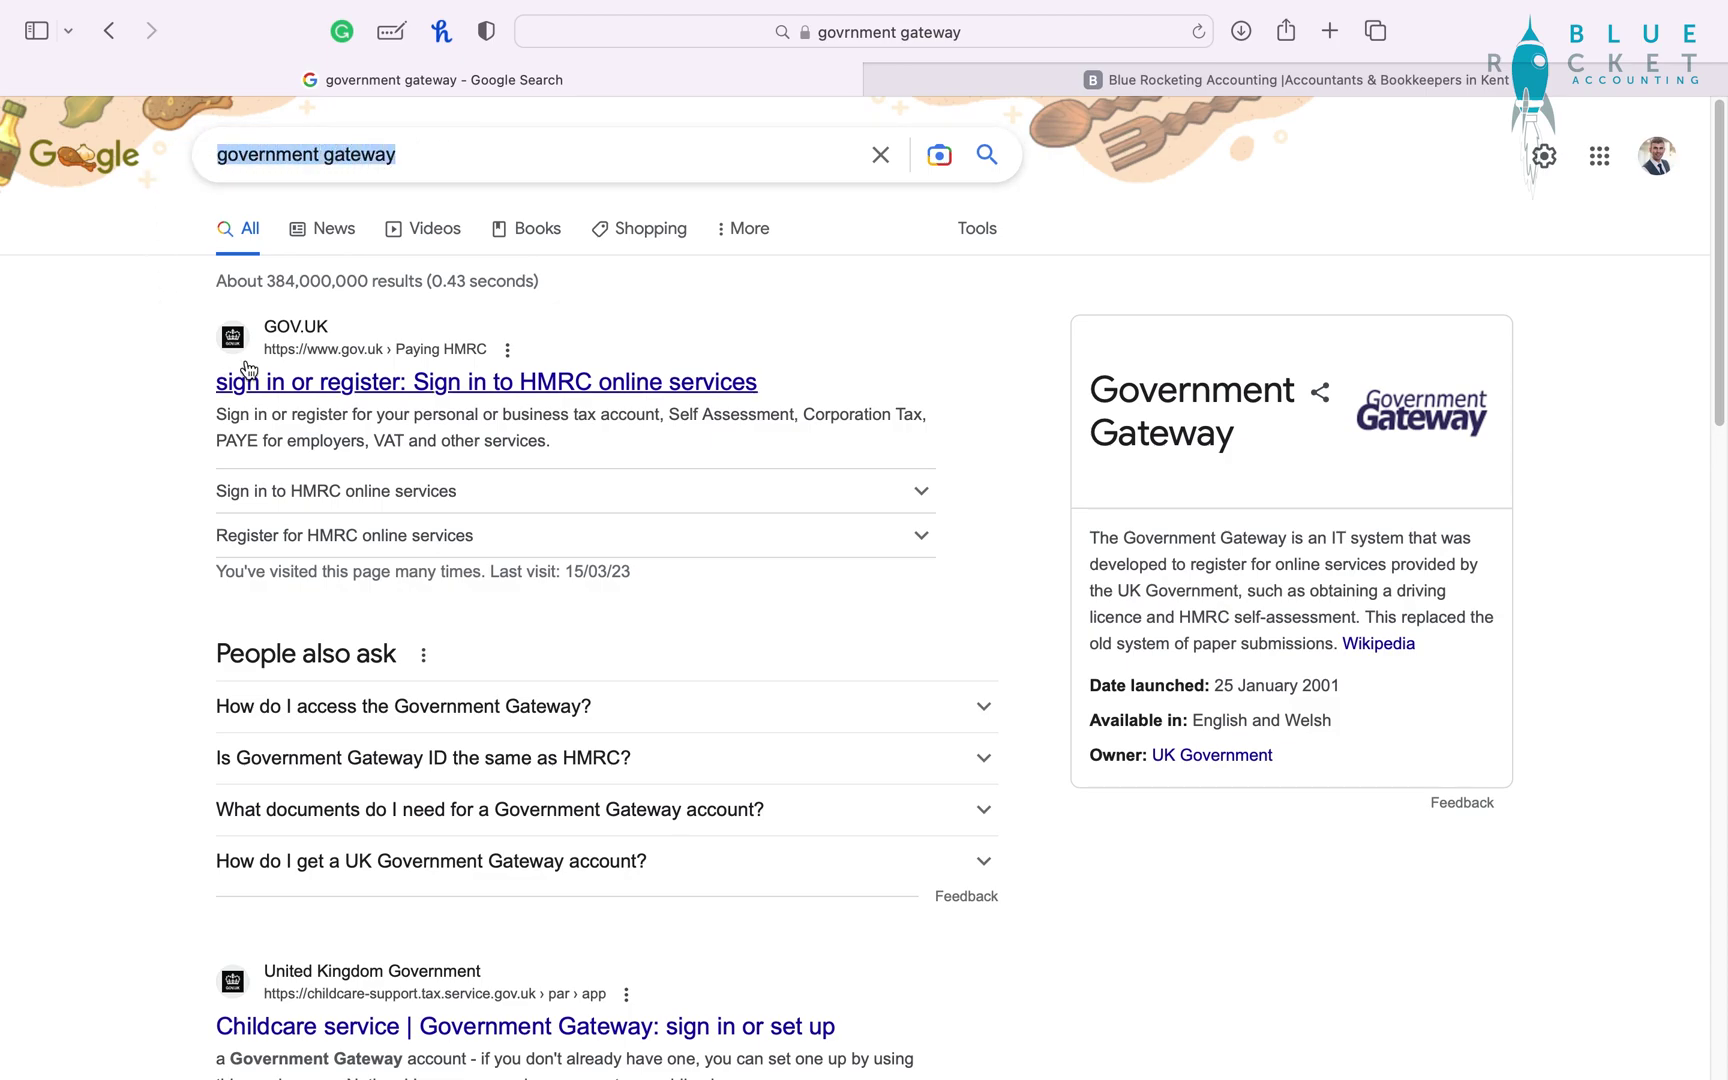
pyautogui.click(243, 396)
pyautogui.scroll(-5, 137, 395)
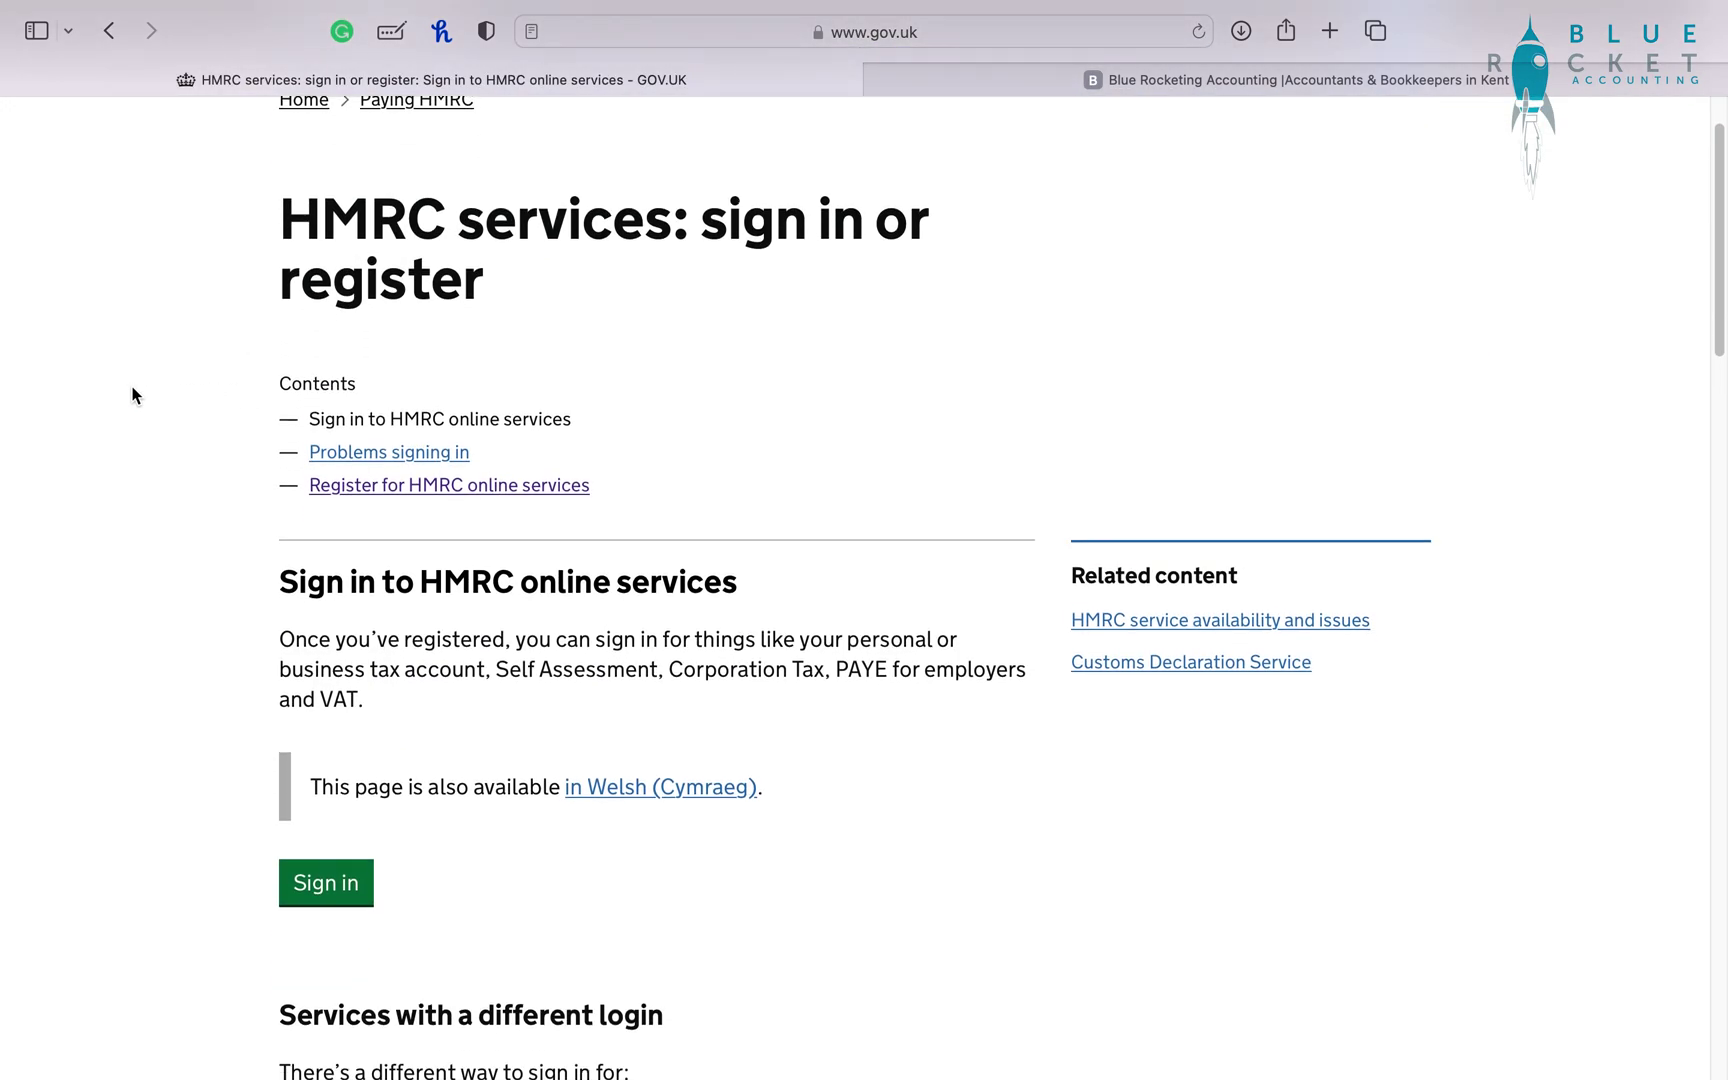
pyautogui.click(322, 730)
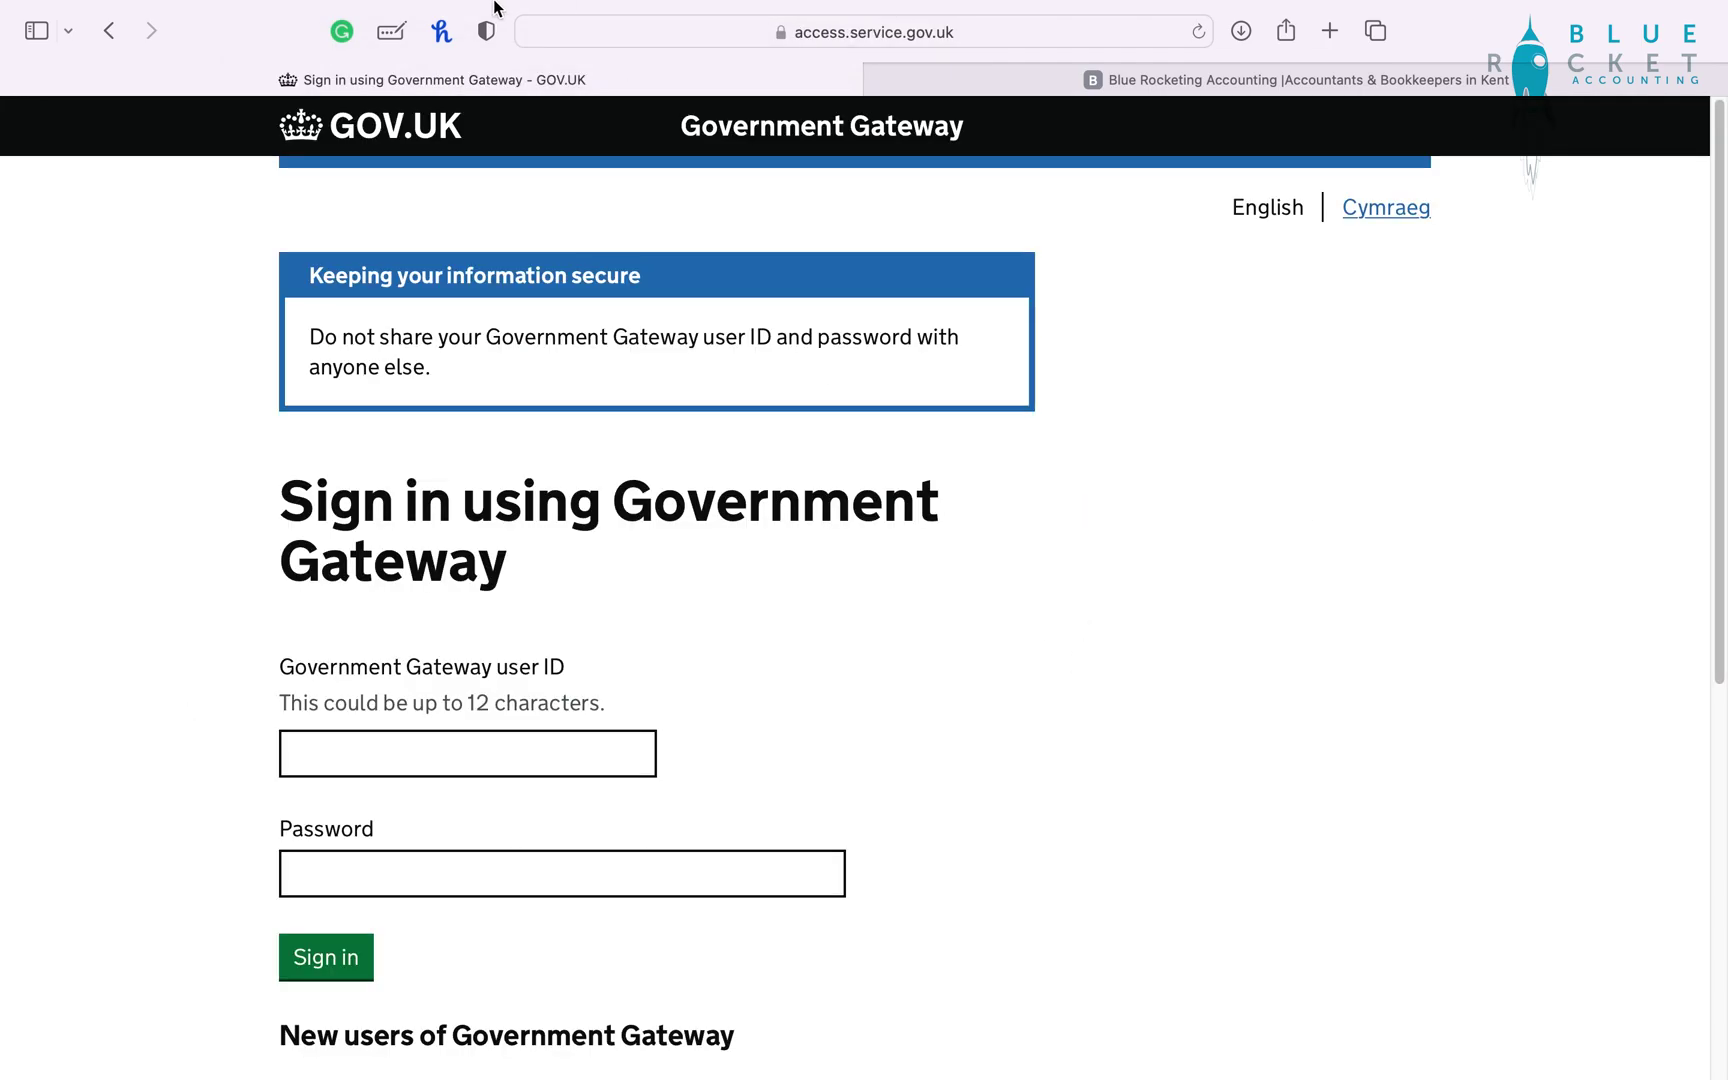
pyautogui.moveTo(505, 8)
pyautogui.click(414, 13)
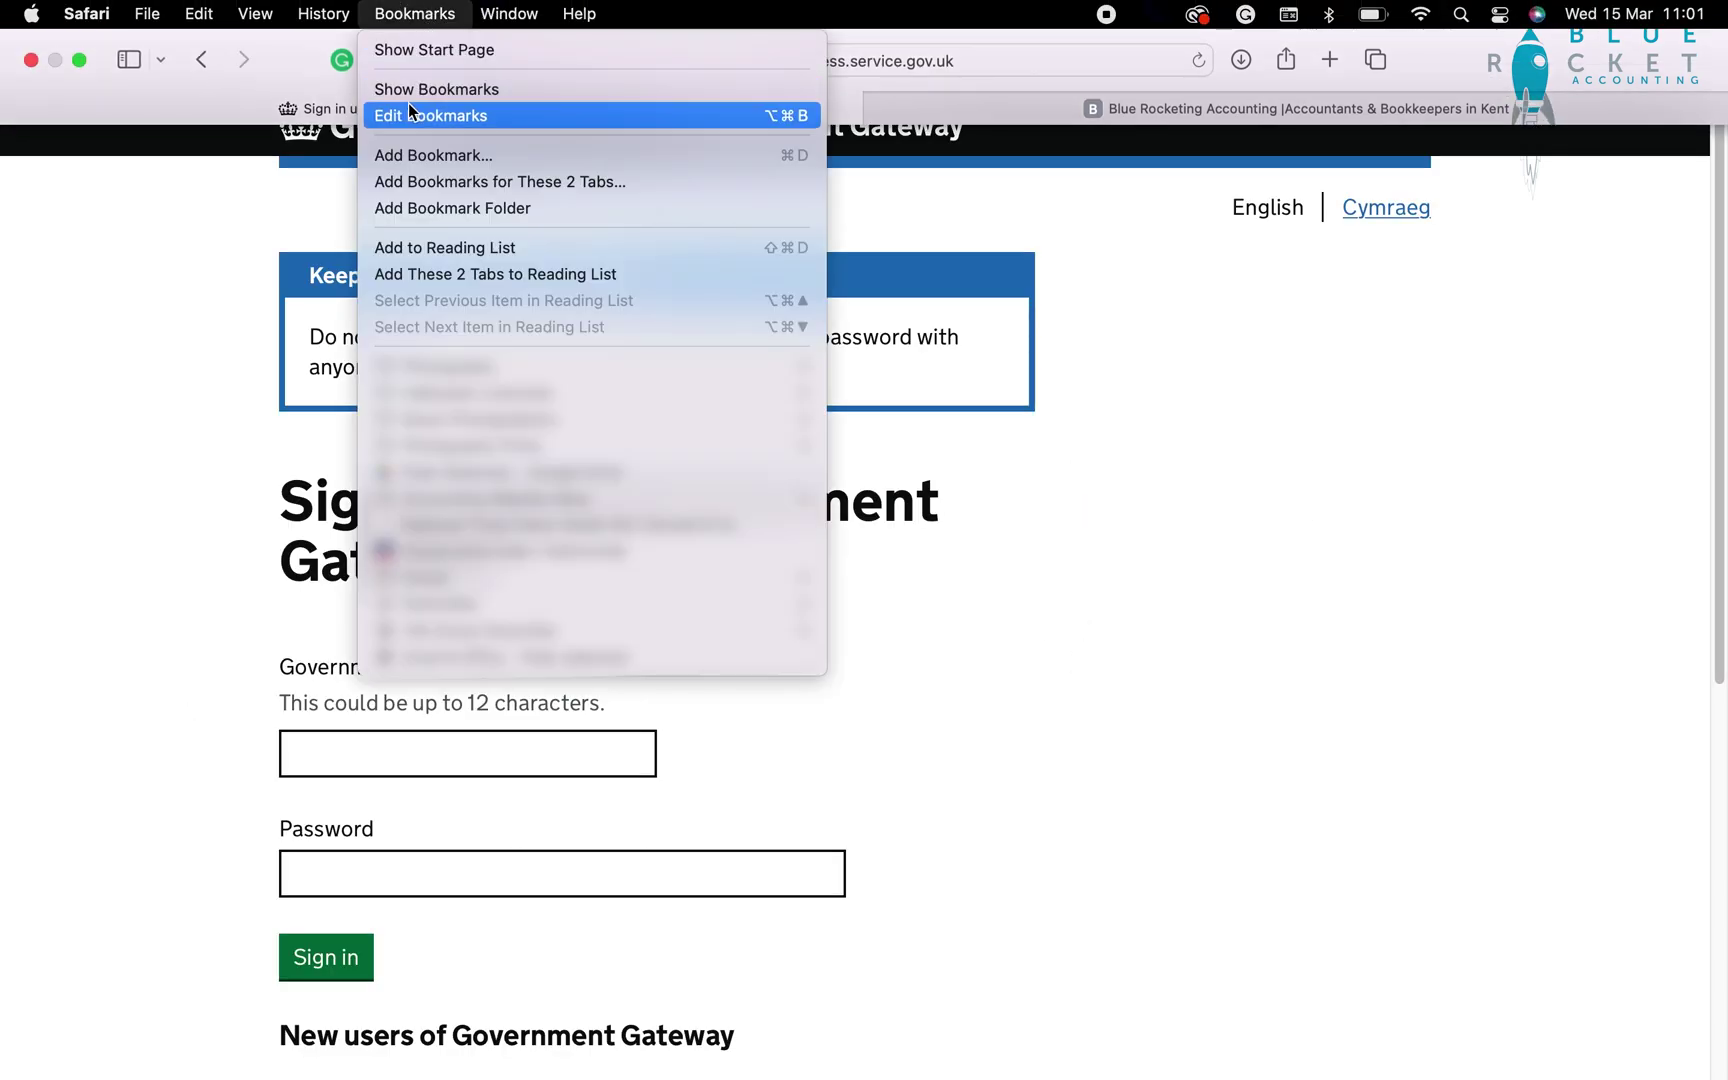
# - Bookmark the sign-in page, trimming its name down to 'Government Gateway'
pyautogui.click(427, 157)
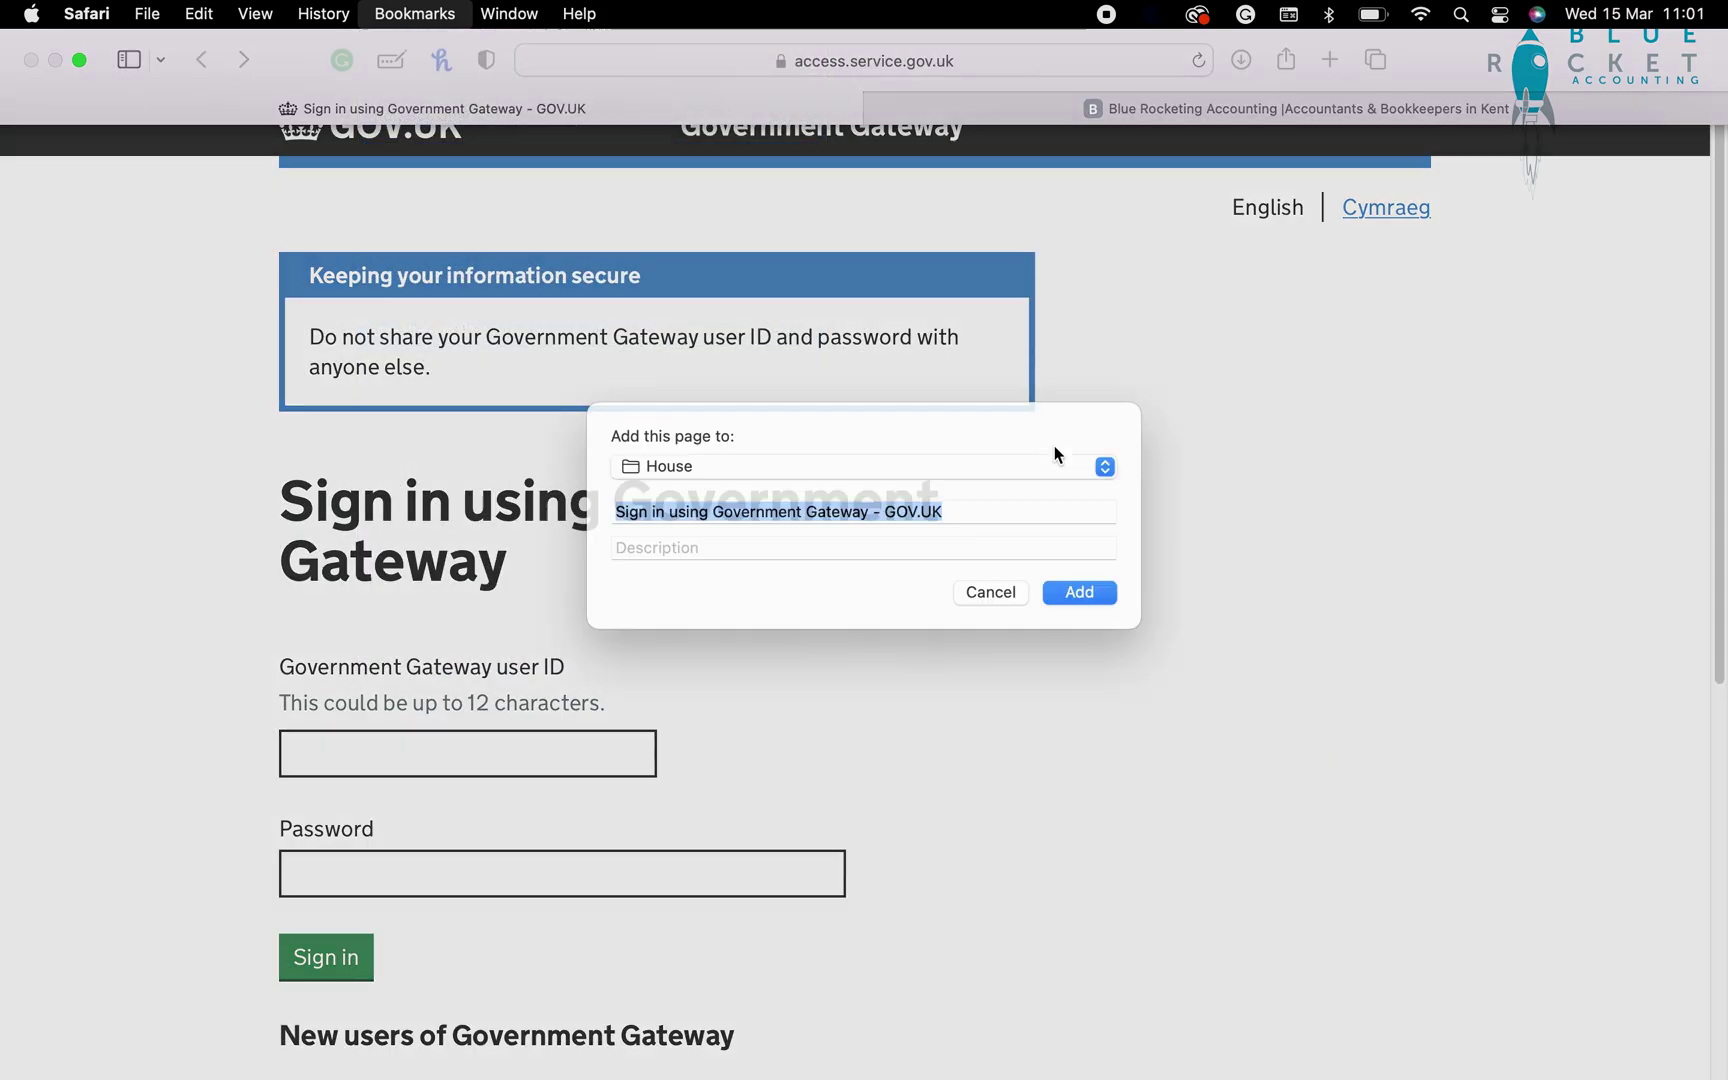
pyautogui.moveTo(709, 536); pyautogui.dragTo(612, 543)
pyautogui.press('BackSpace')
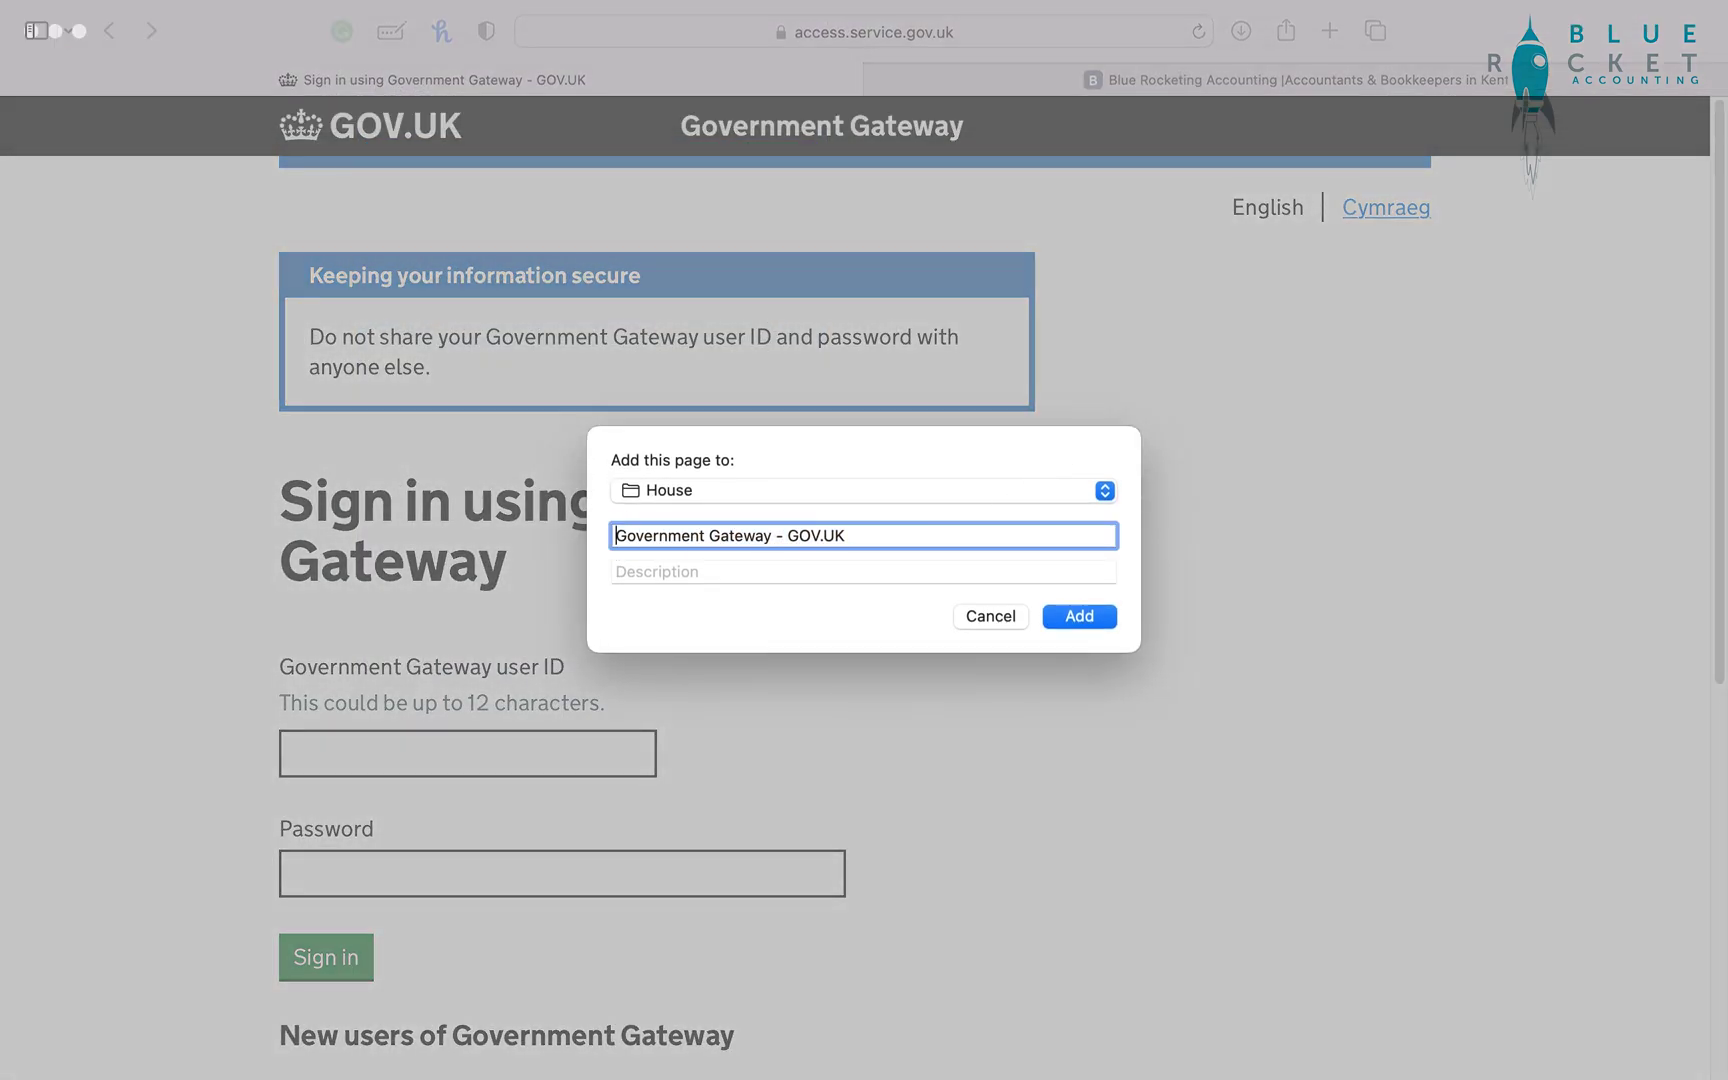
pyautogui.moveTo(795, 543); pyautogui.dragTo(883, 537)
pyautogui.press('BackSpace')
pyautogui.press('BackSpace')
pyautogui.press('BackSpace')
# - Save the bookmark in House, then start new sign-in details with the suggested email address
pyautogui.click(1079, 616)
pyautogui.scroll(-5, 180, 707)
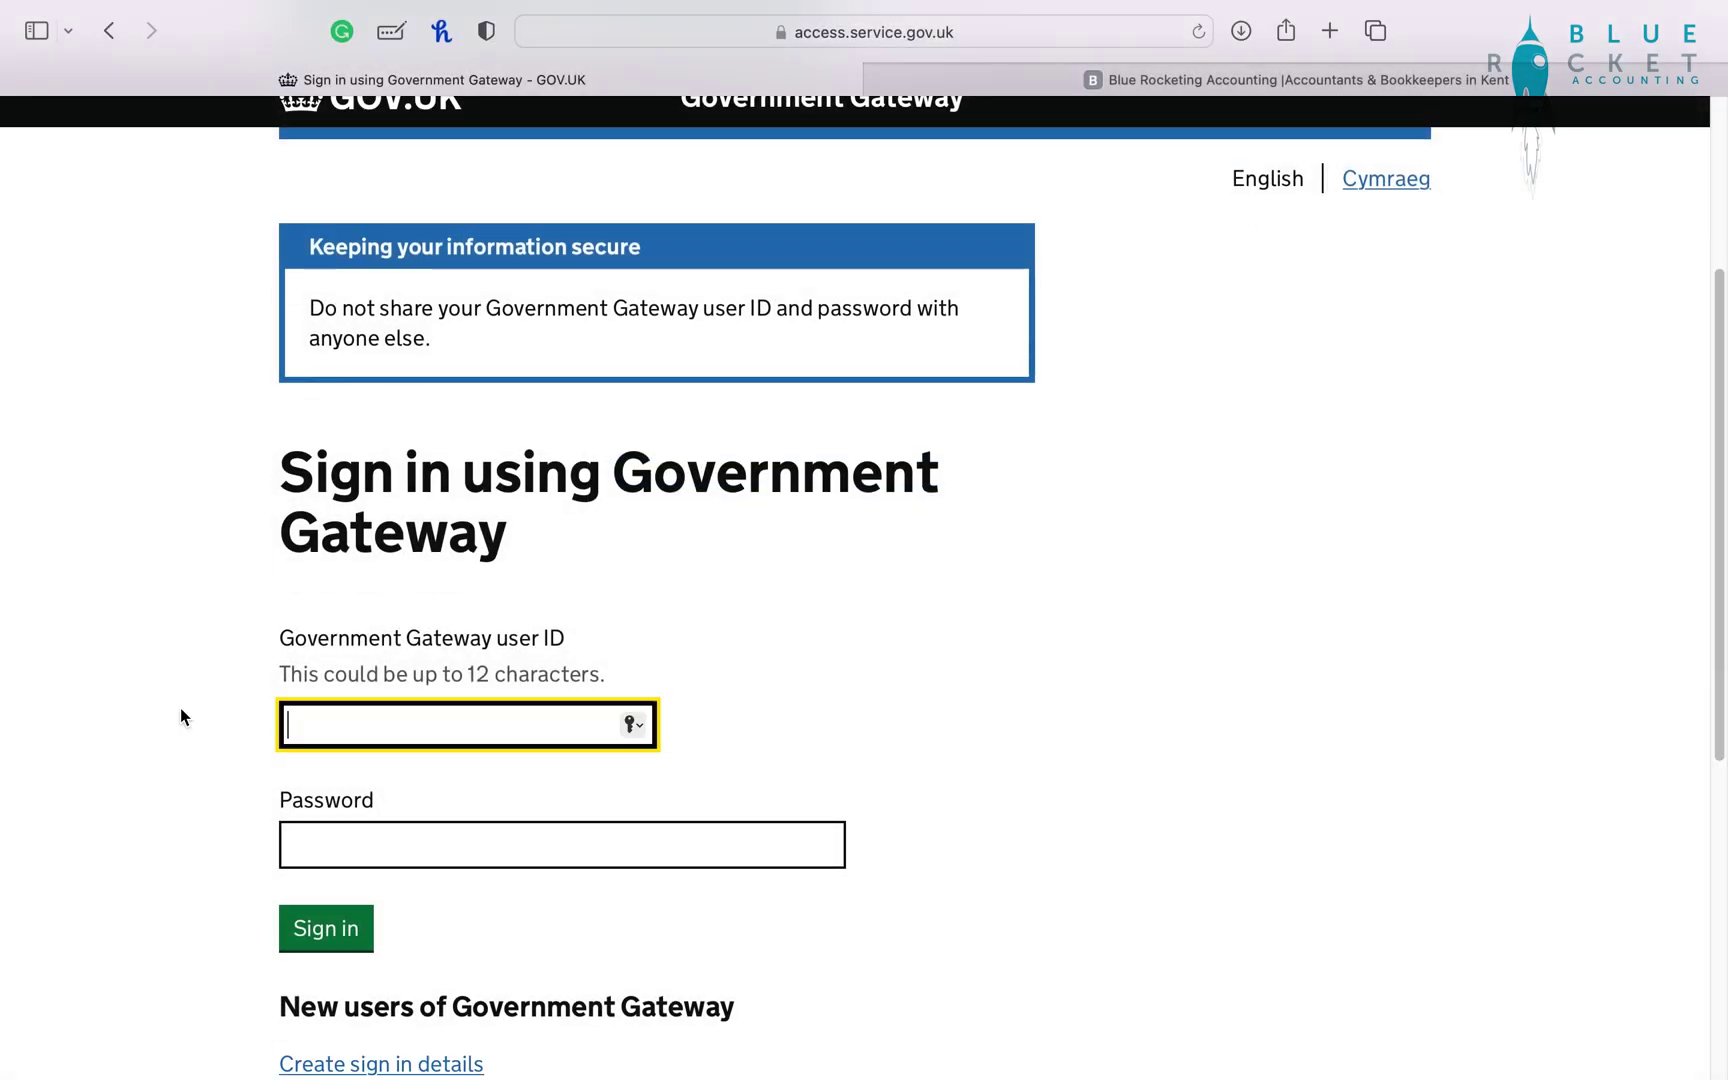
pyautogui.click(376, 650)
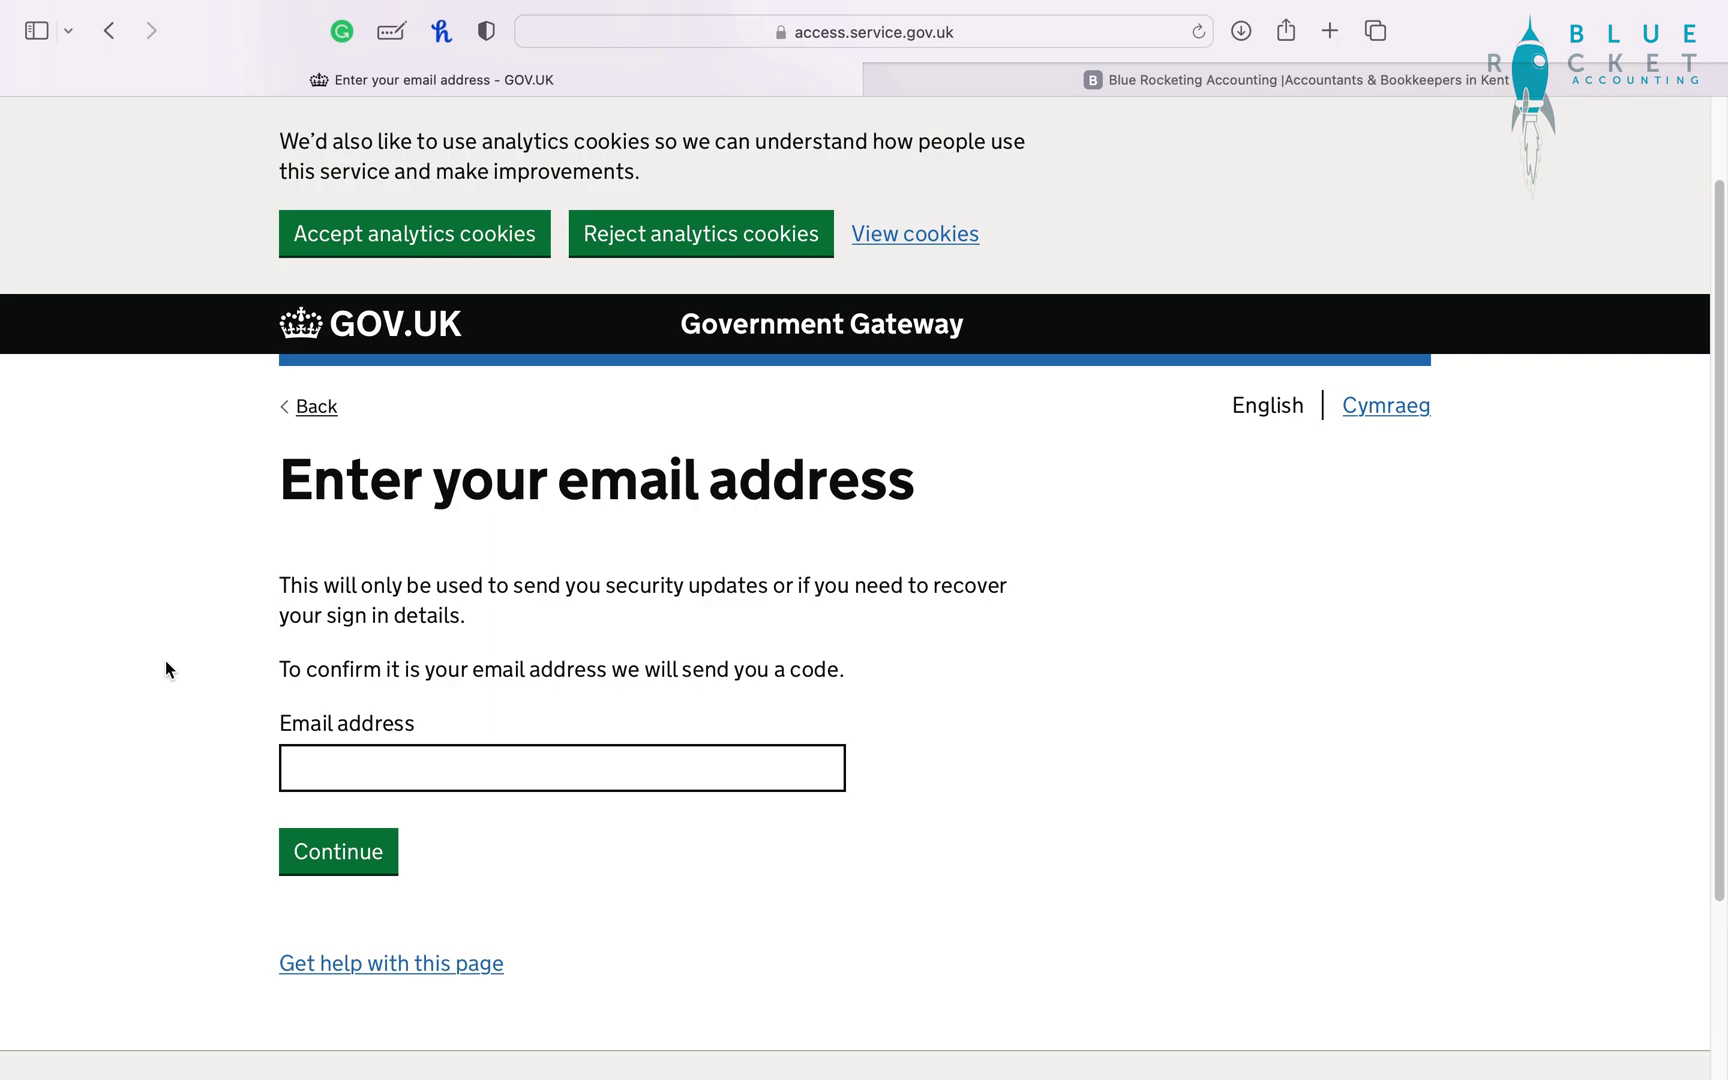
pyautogui.press('Down')
pyautogui.press('Return')
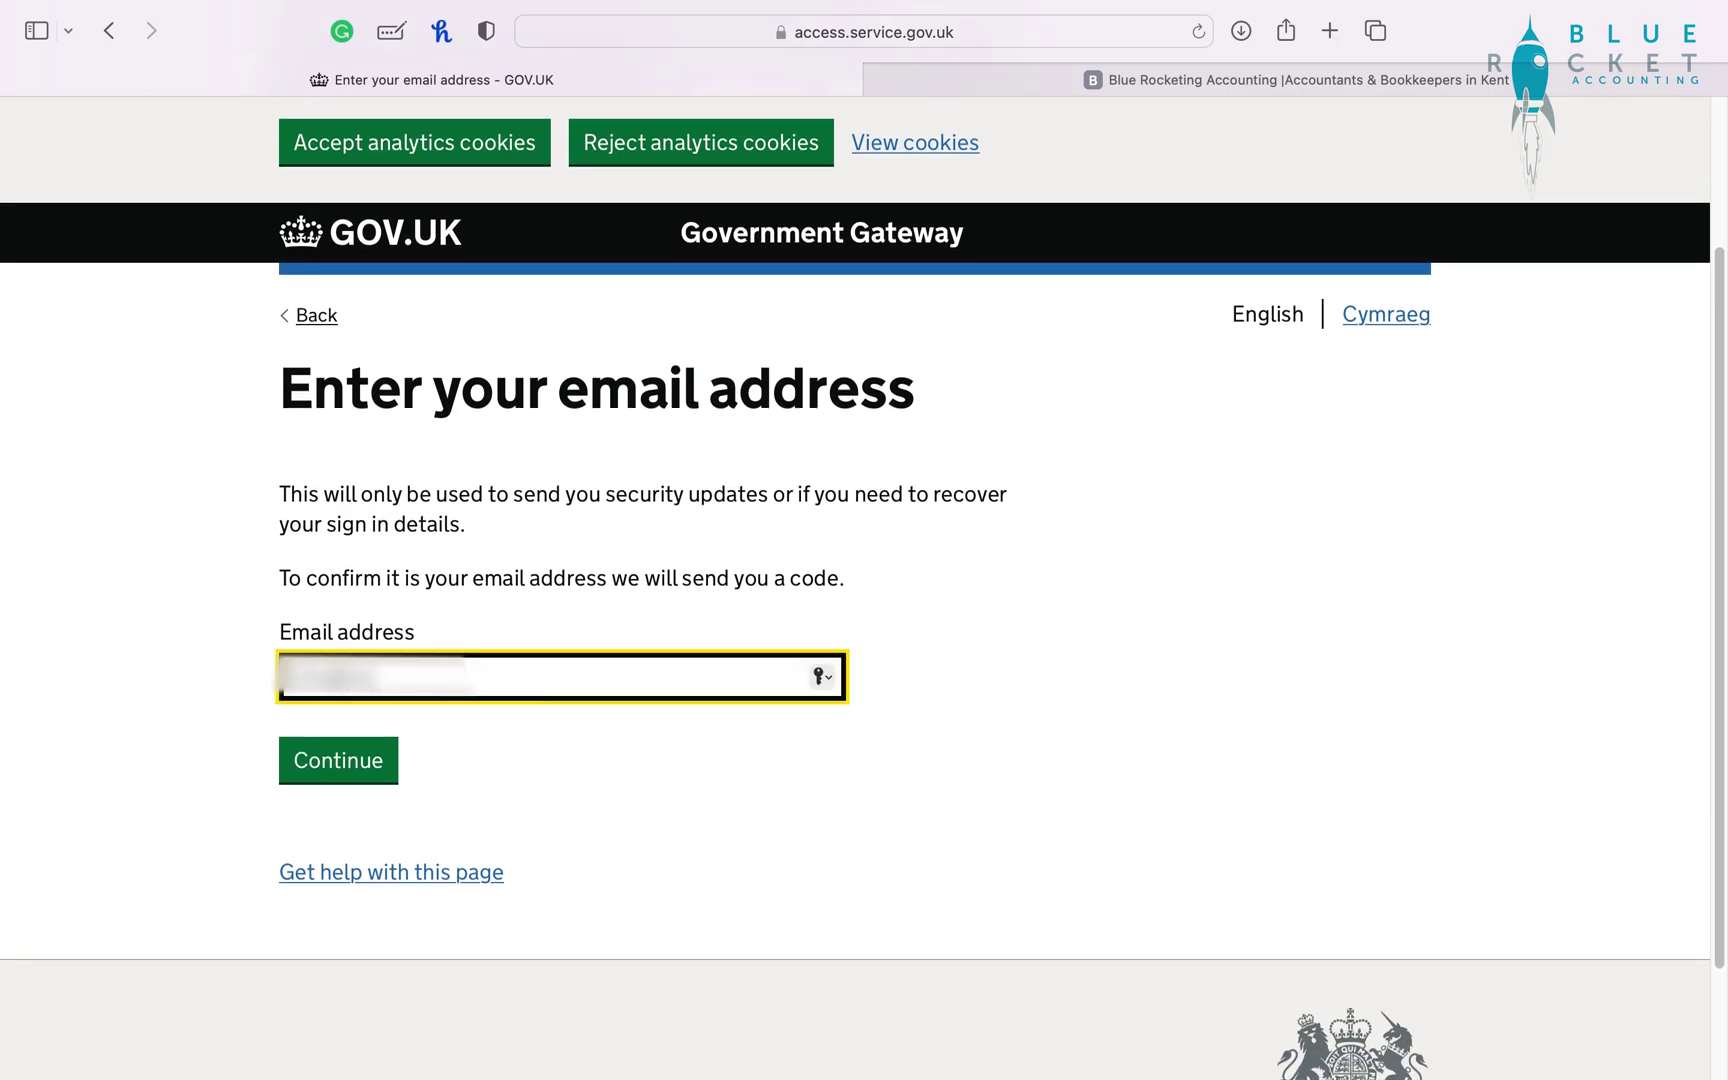
pyautogui.click(359, 765)
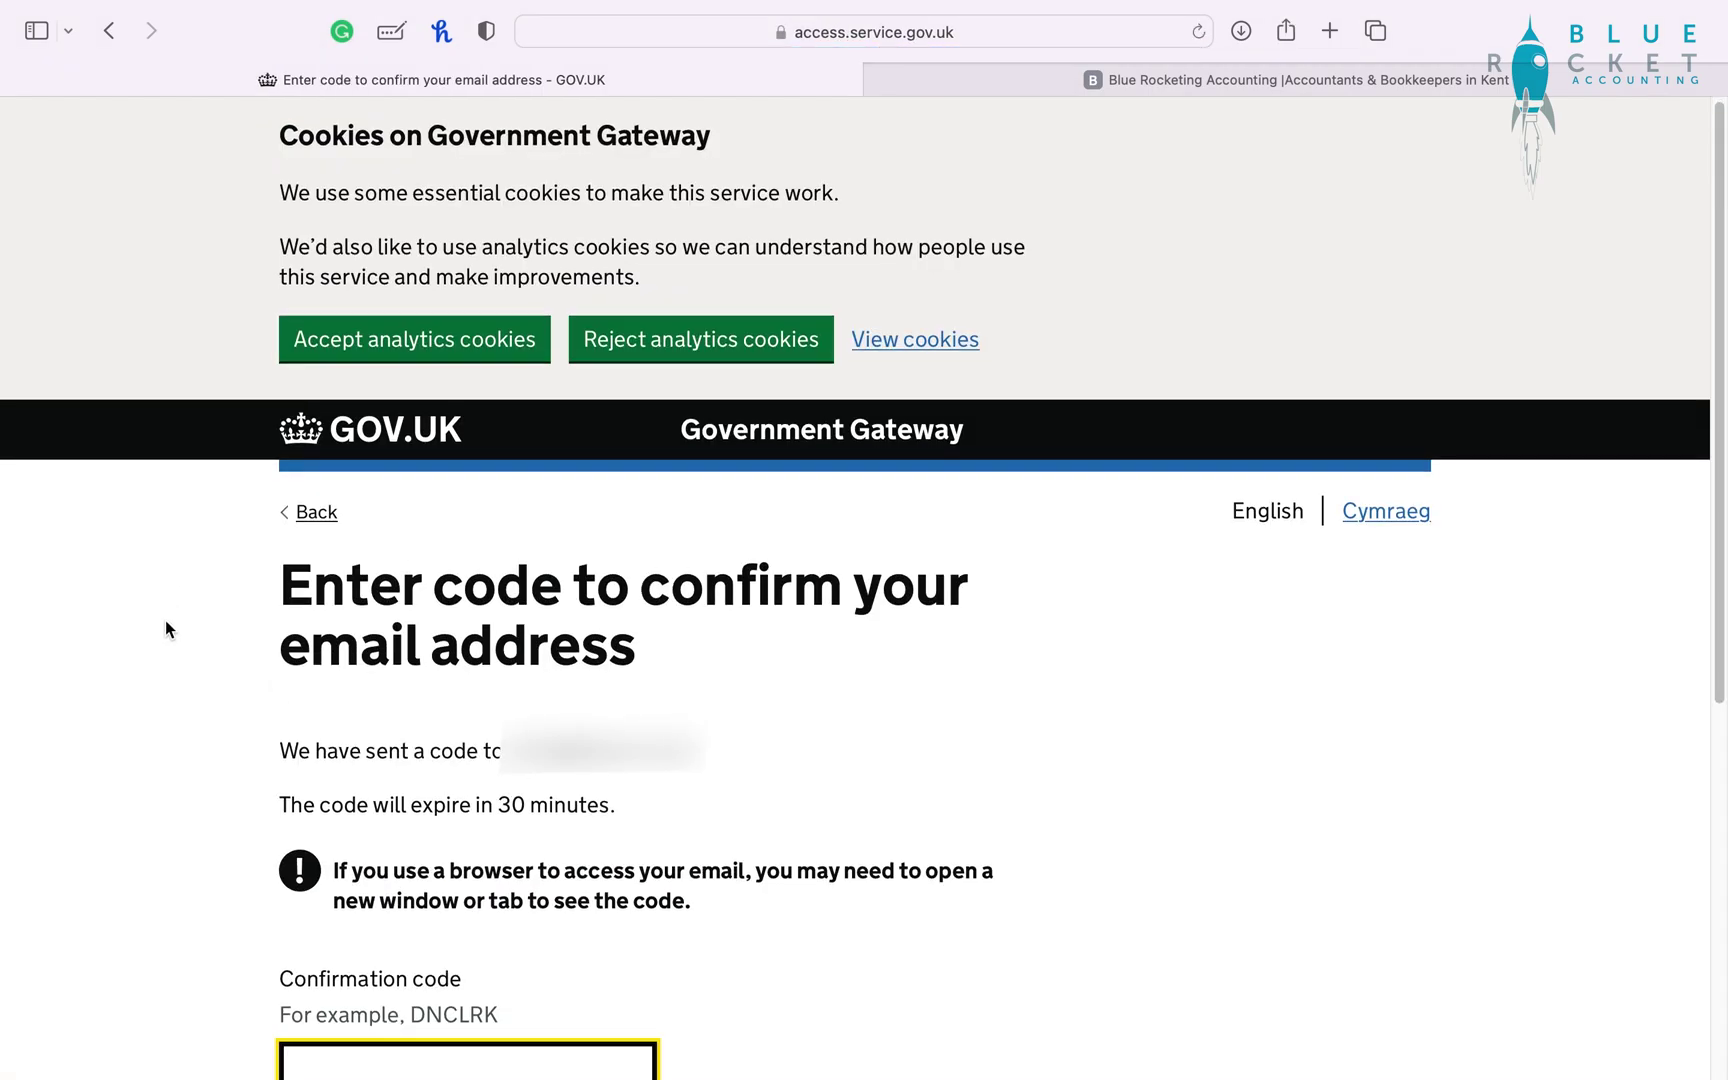
pyautogui.scroll(-2, 165, 628)
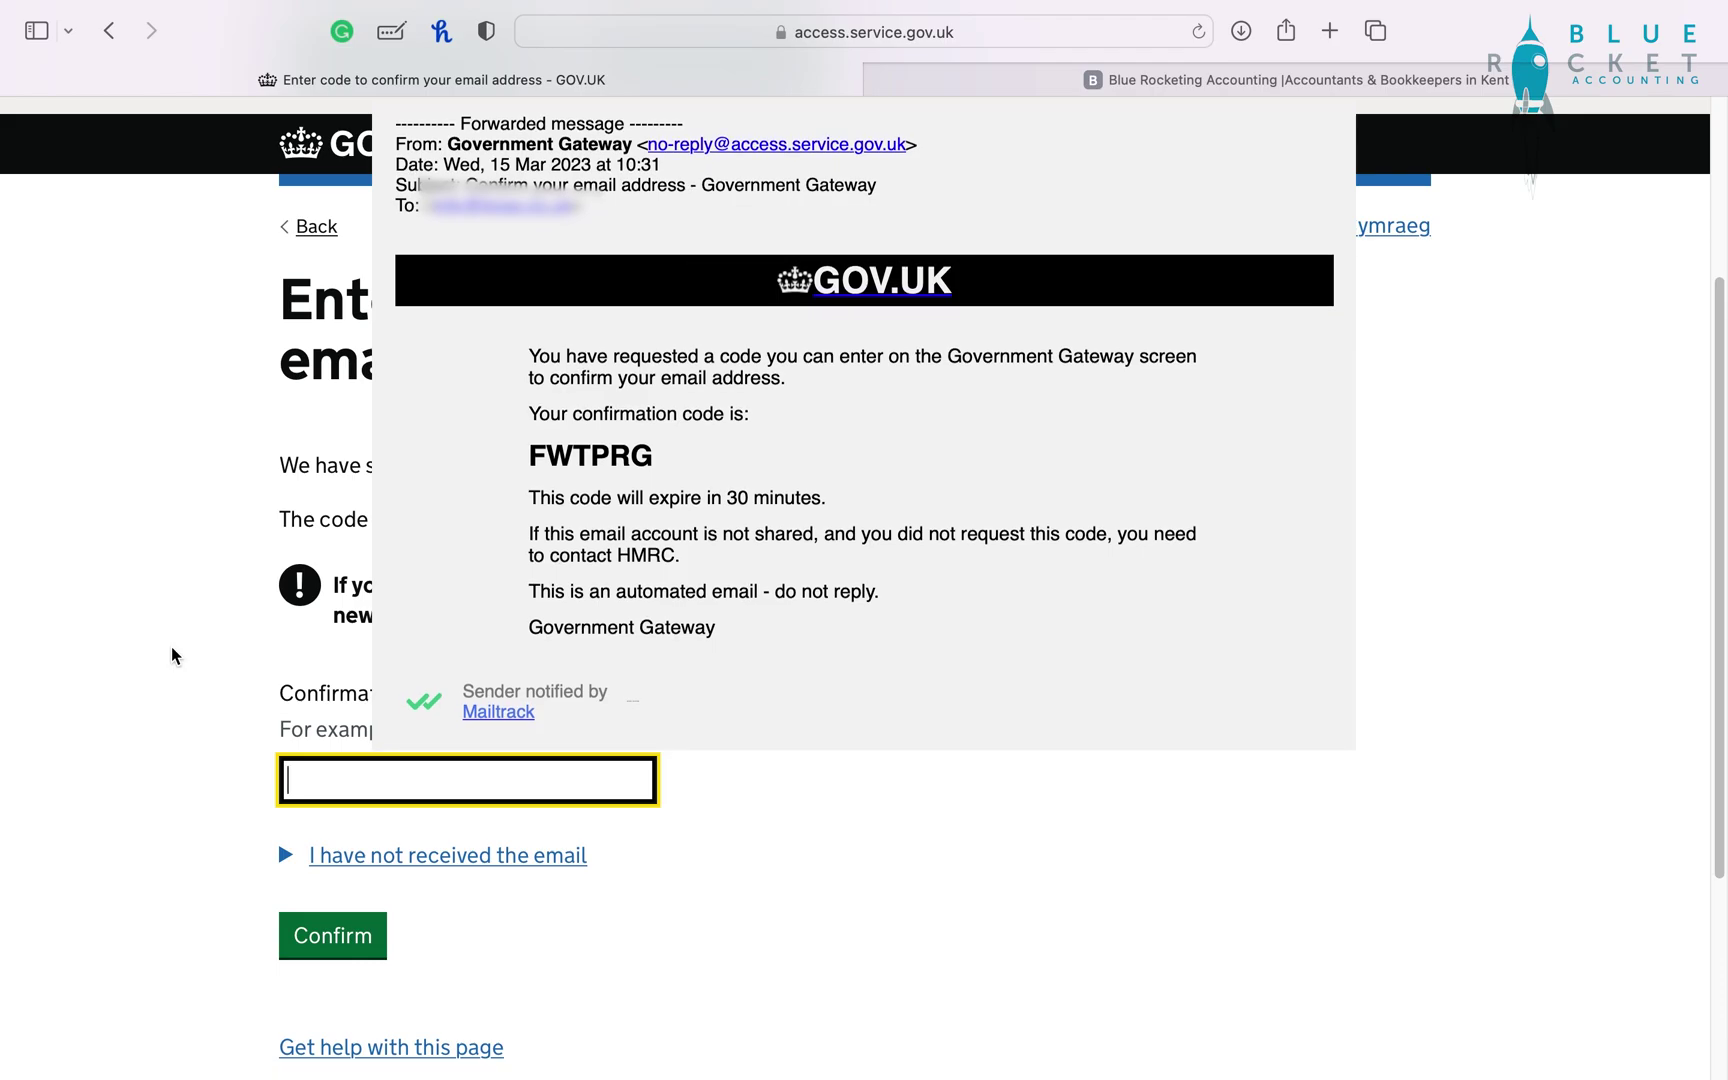
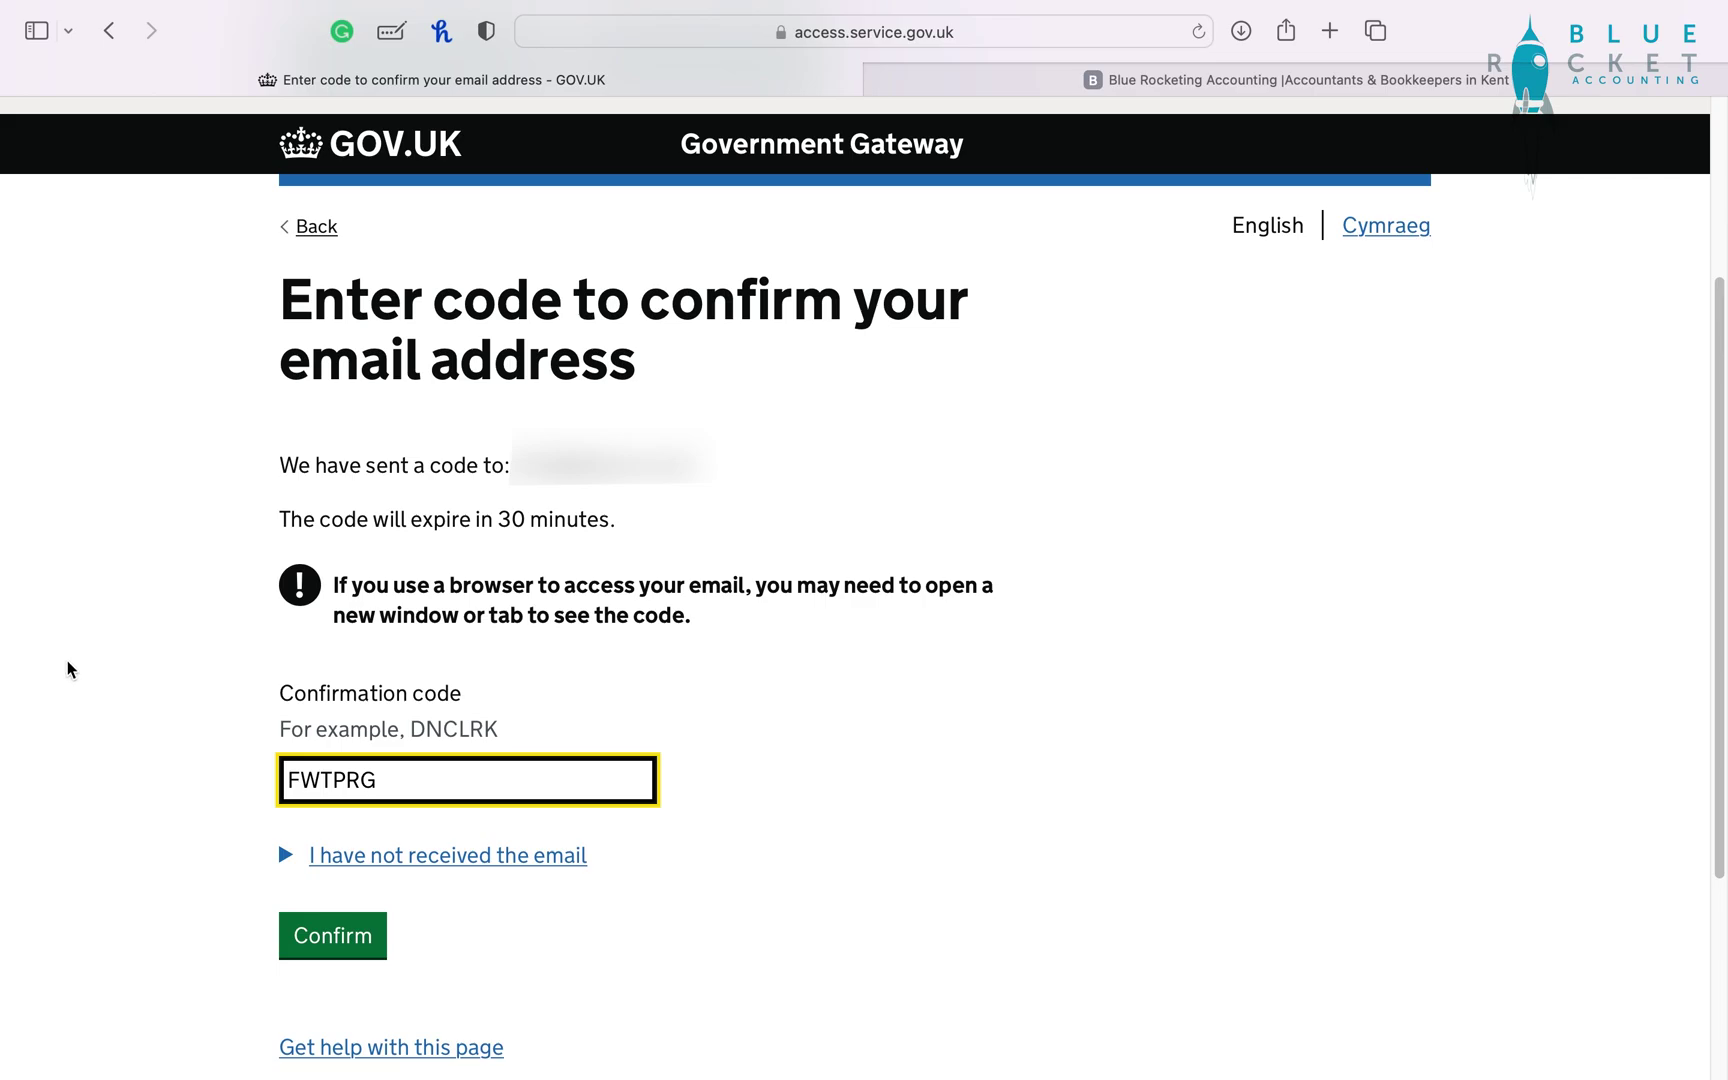
pyautogui.scroll(-1, 128, 677)
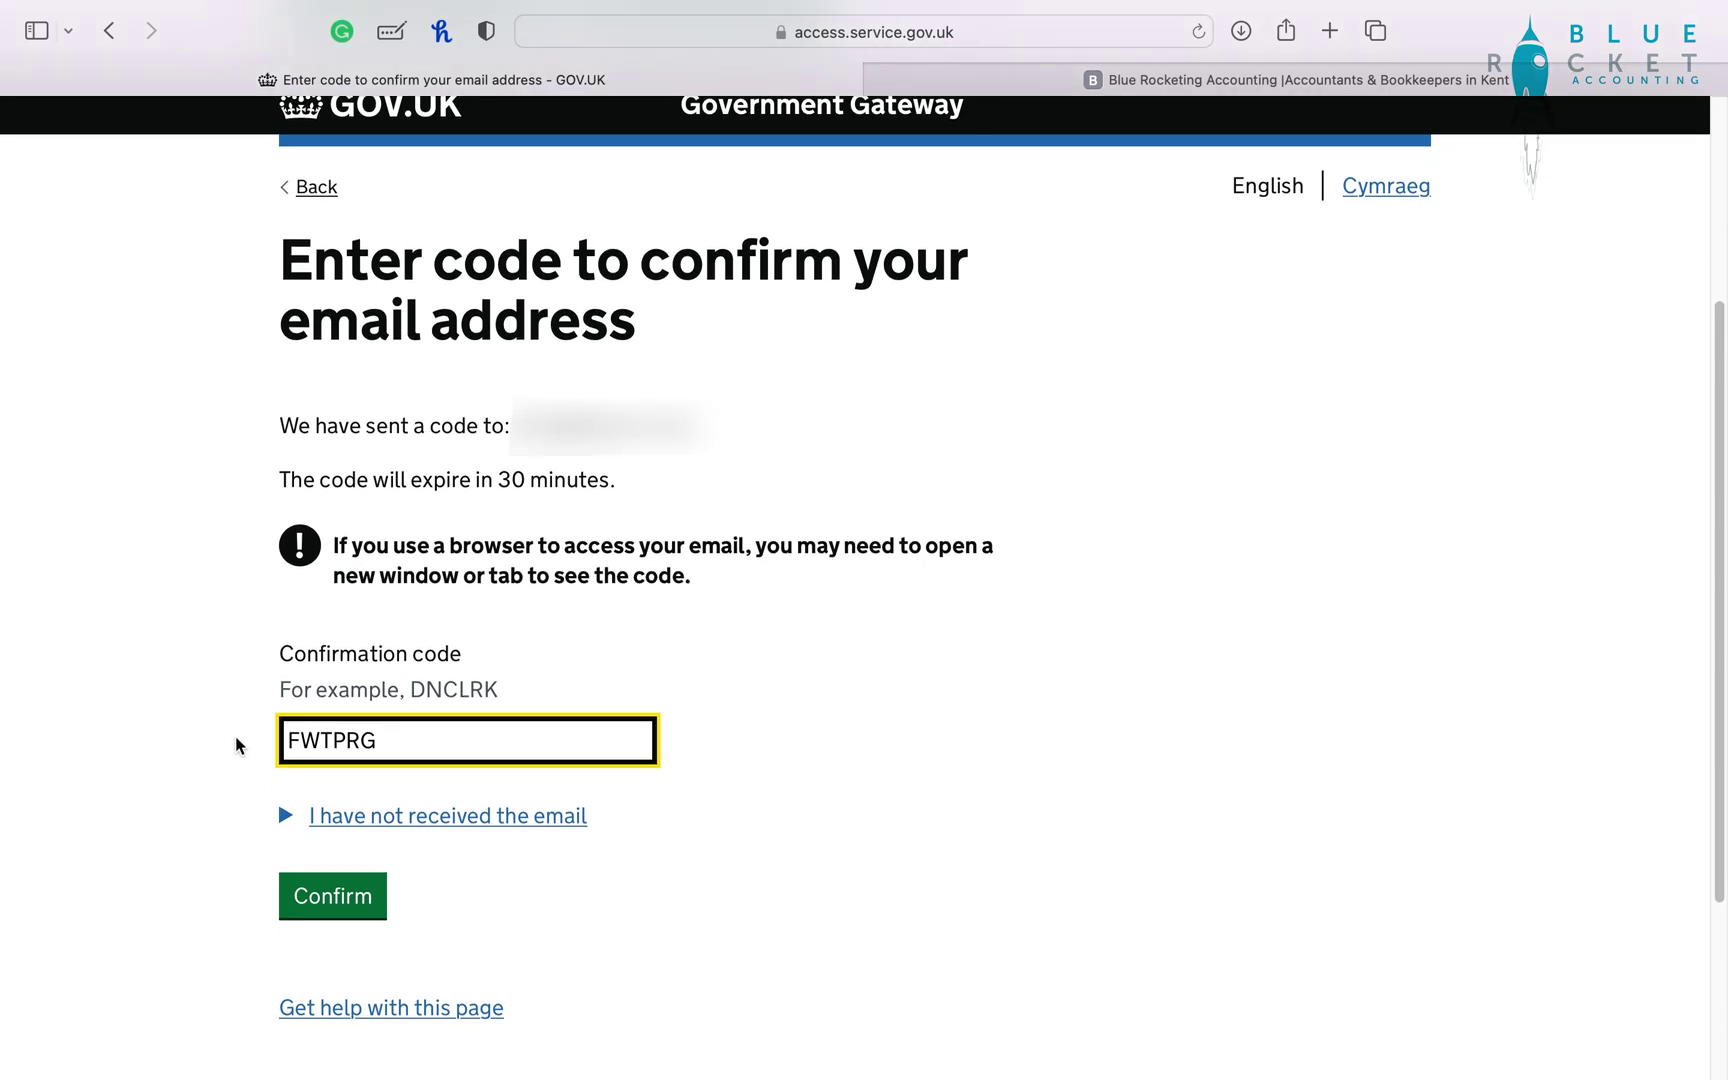
pyautogui.click(335, 900)
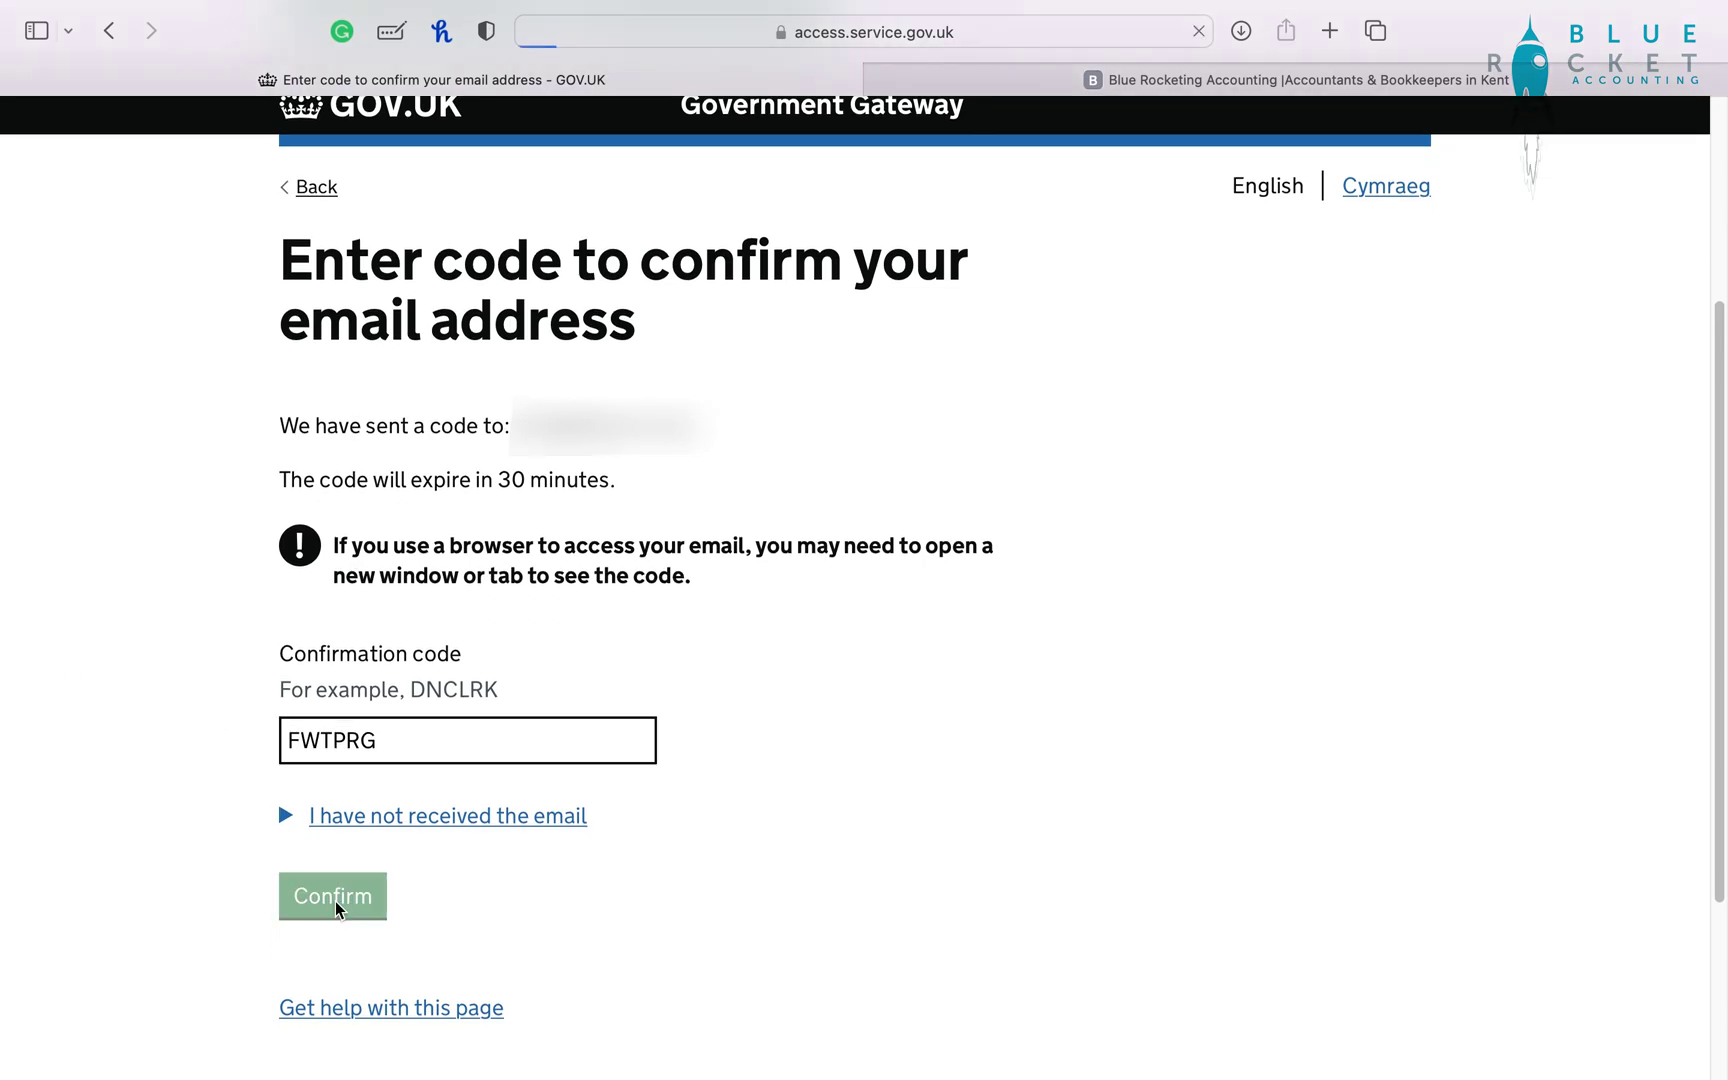
pyautogui.scroll(-1, 203, 608)
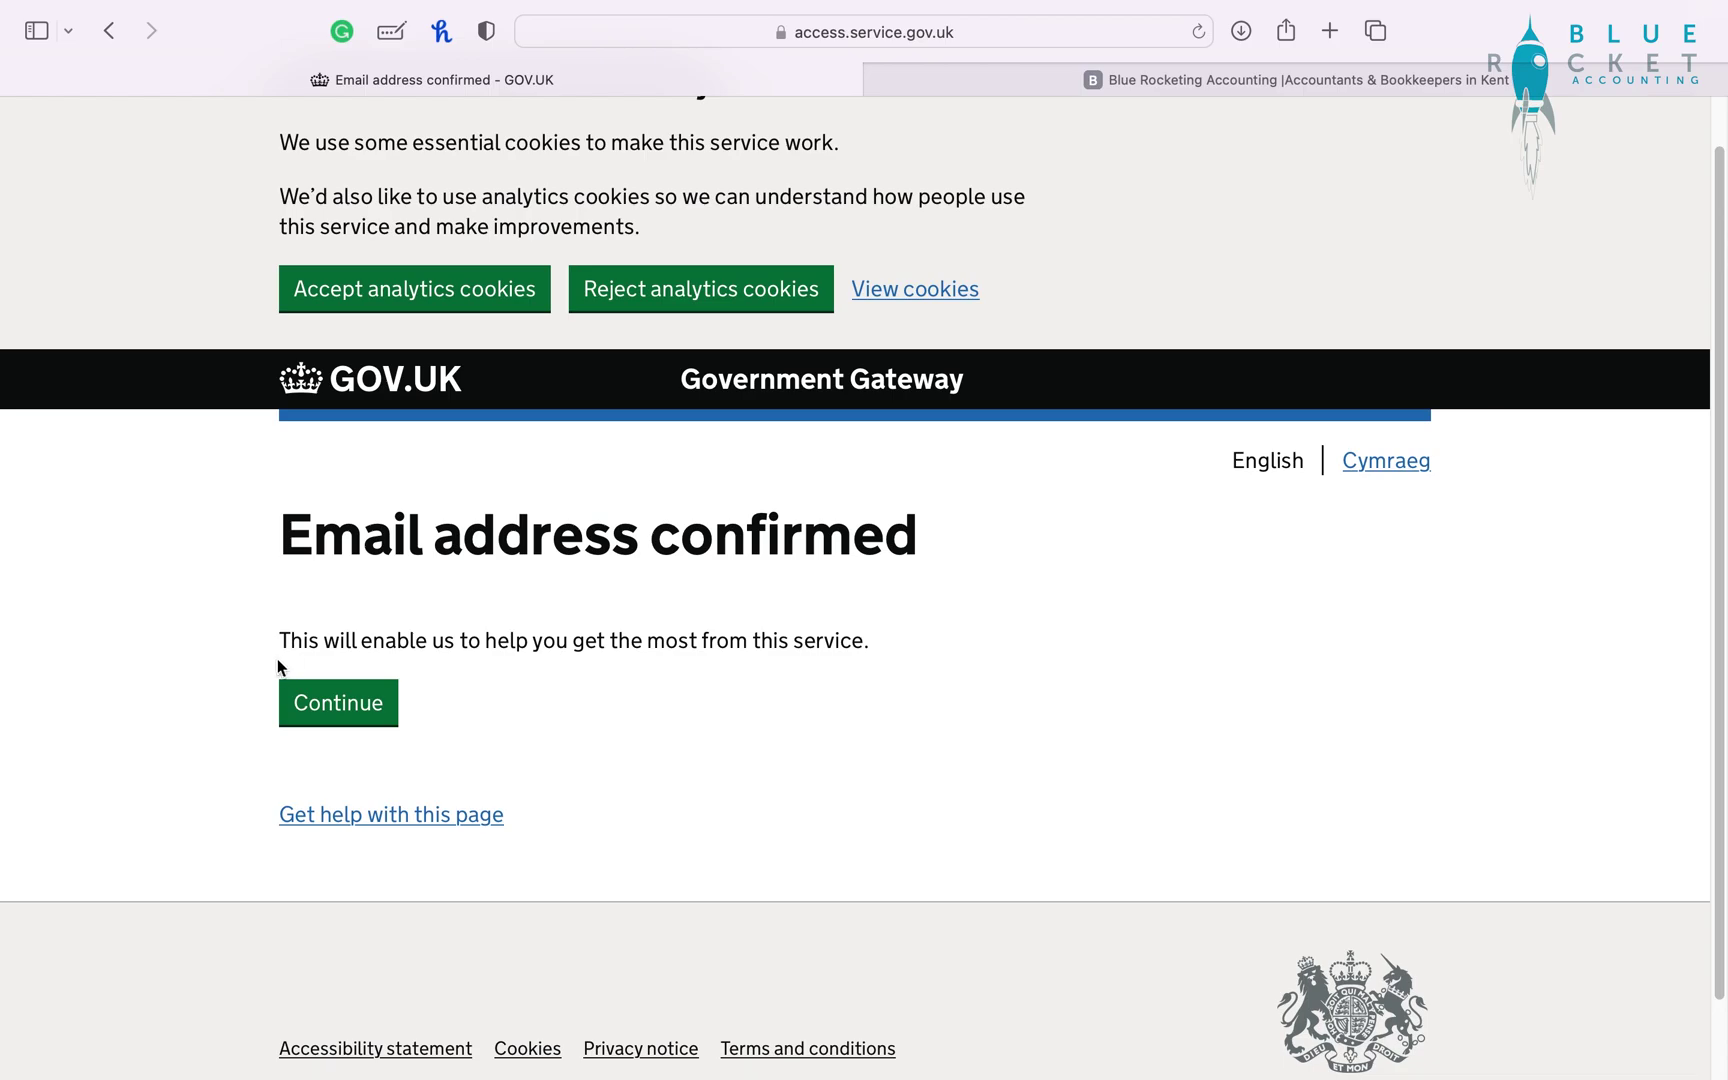
# - Enter the account holder's full name and start entering a new 10+ character password
pyautogui.click(322, 710)
pyautogui.click(375, 351)
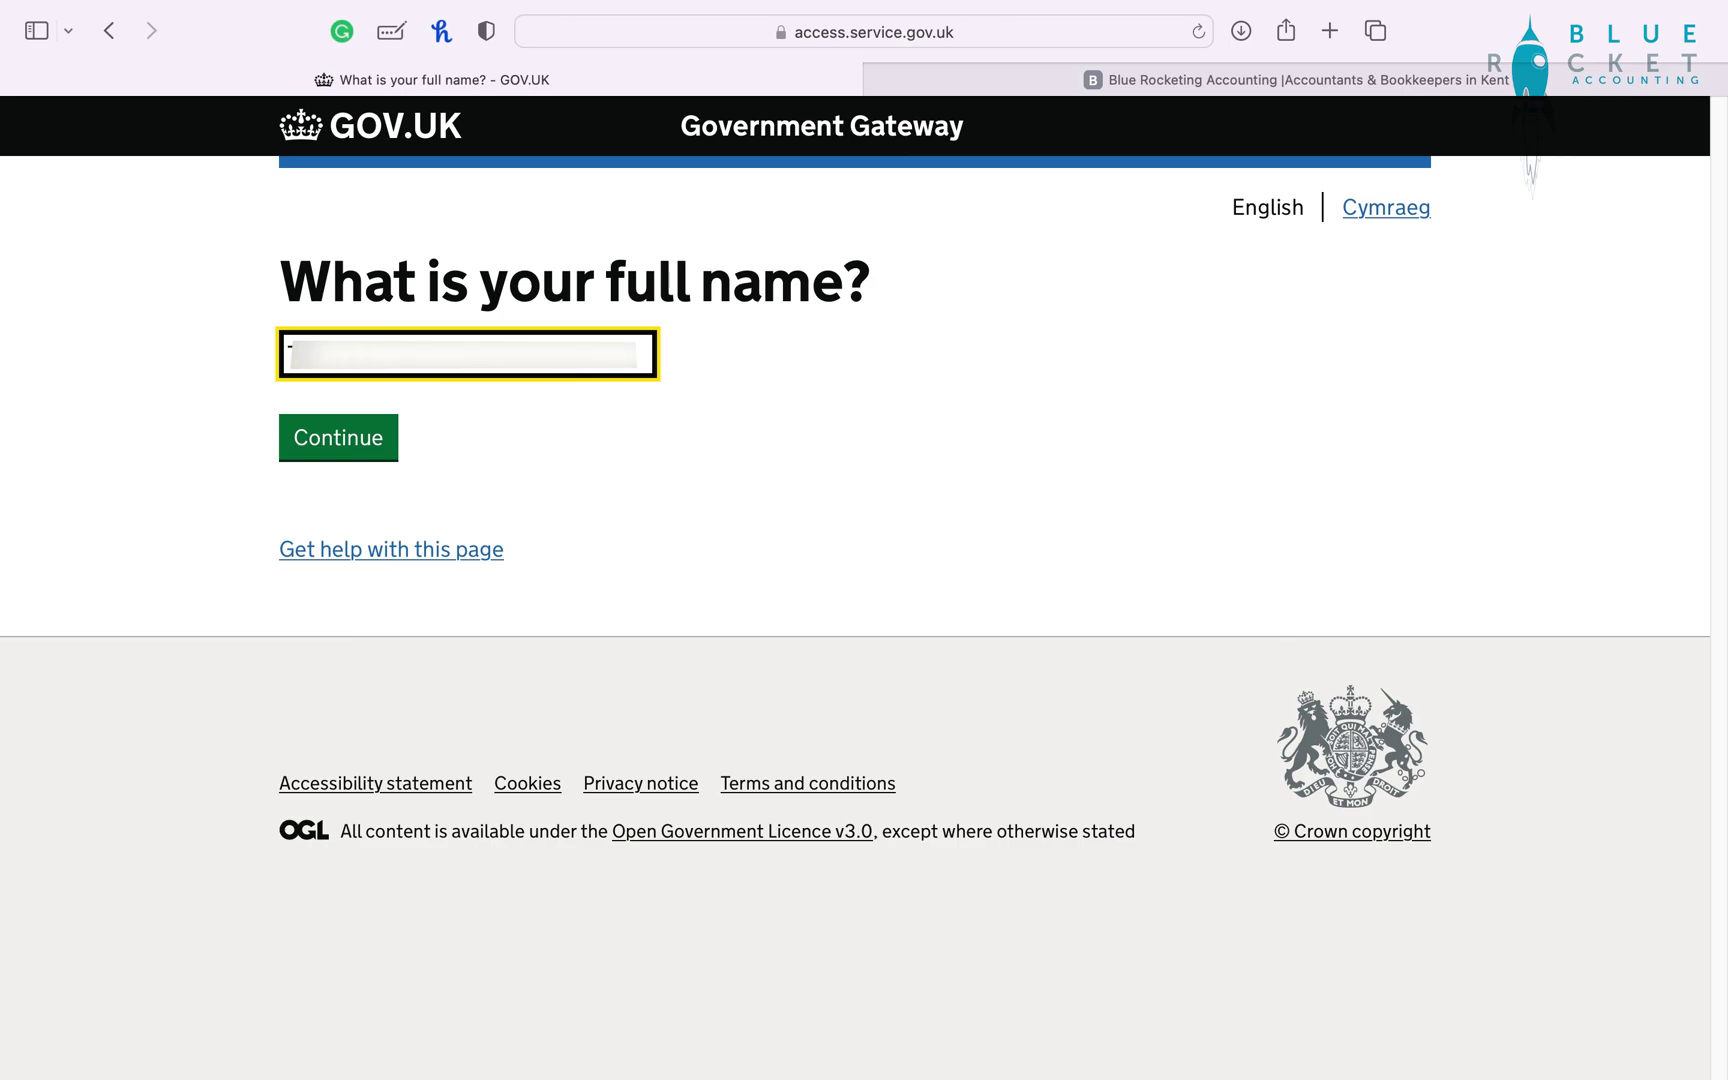
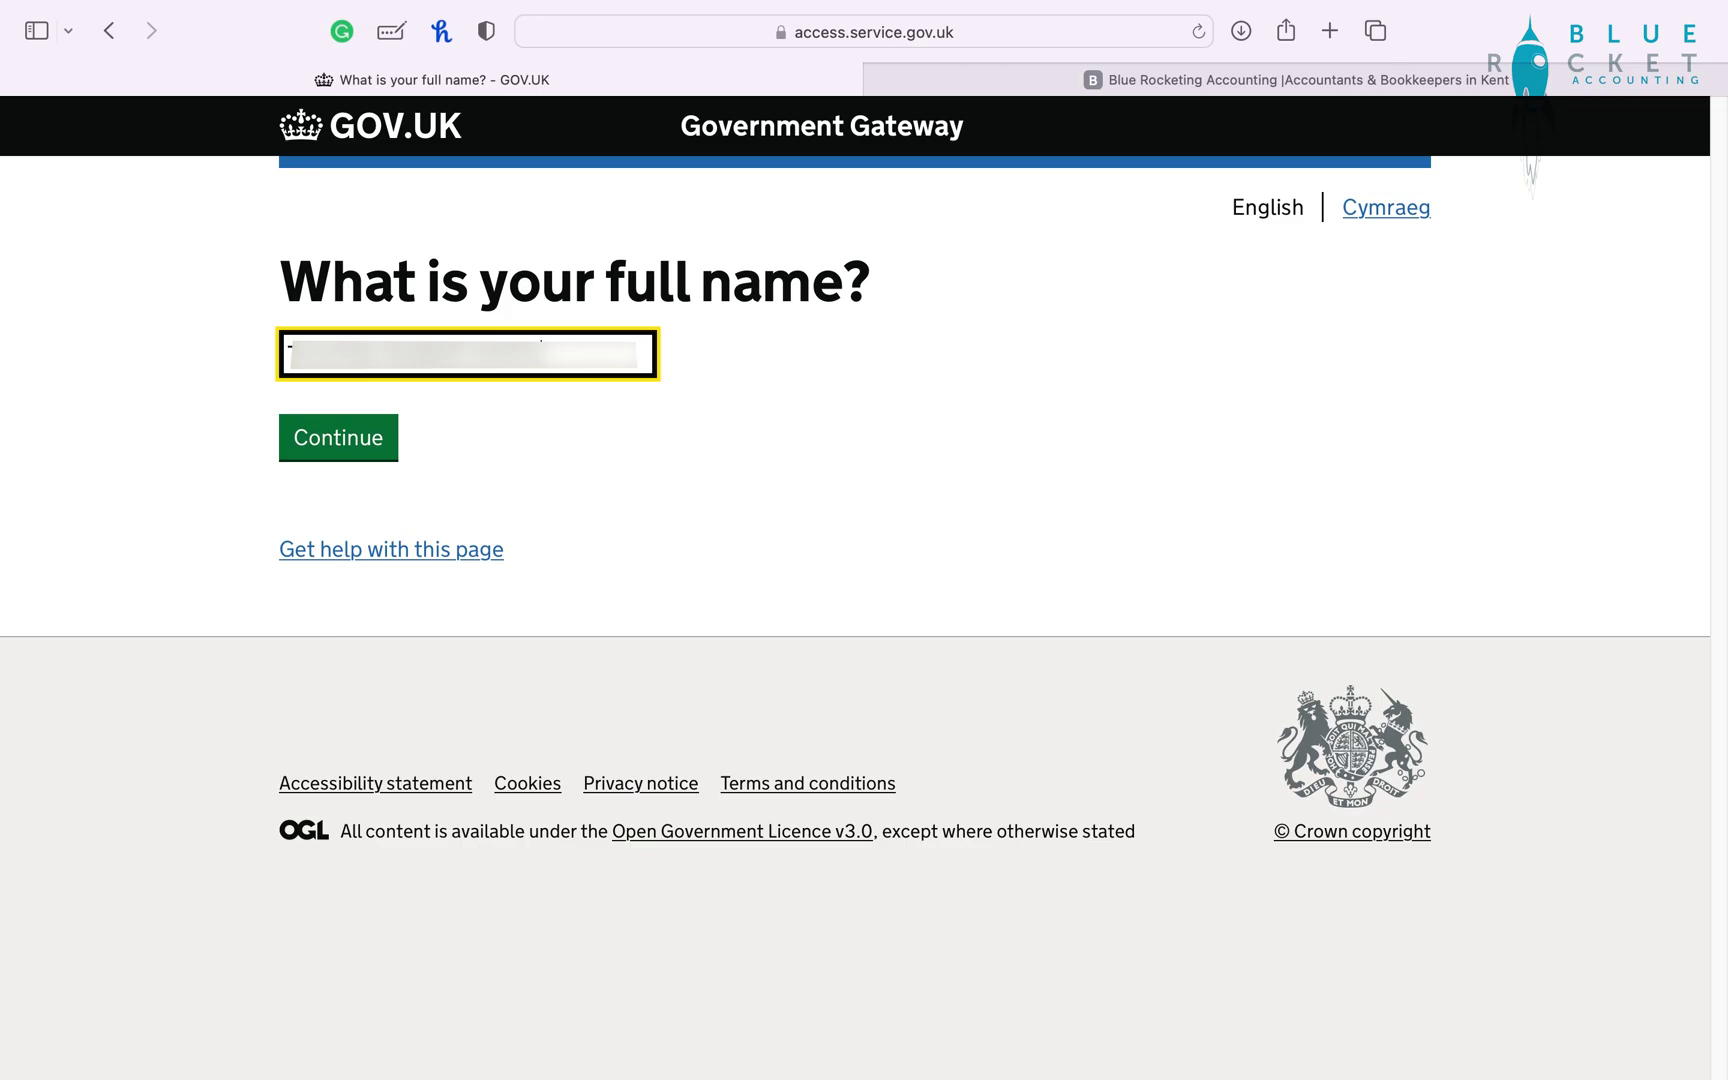
pyautogui.click(323, 442)
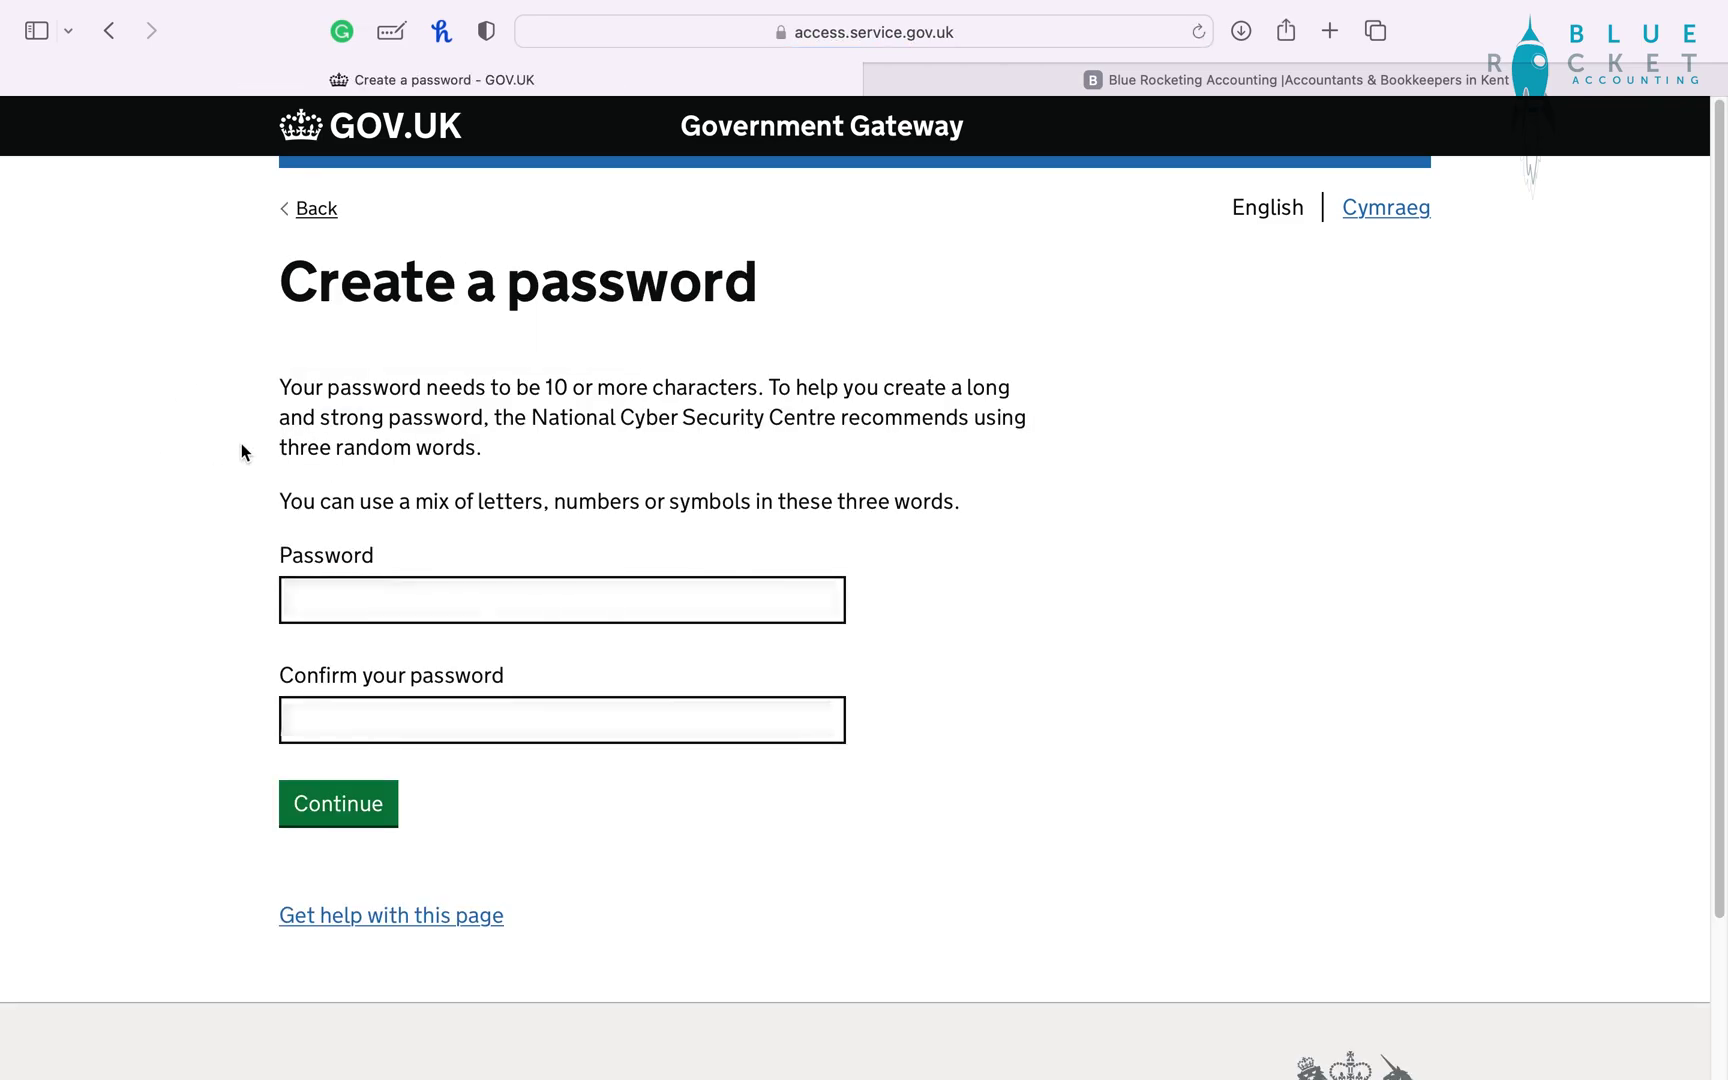
pyautogui.write('•')
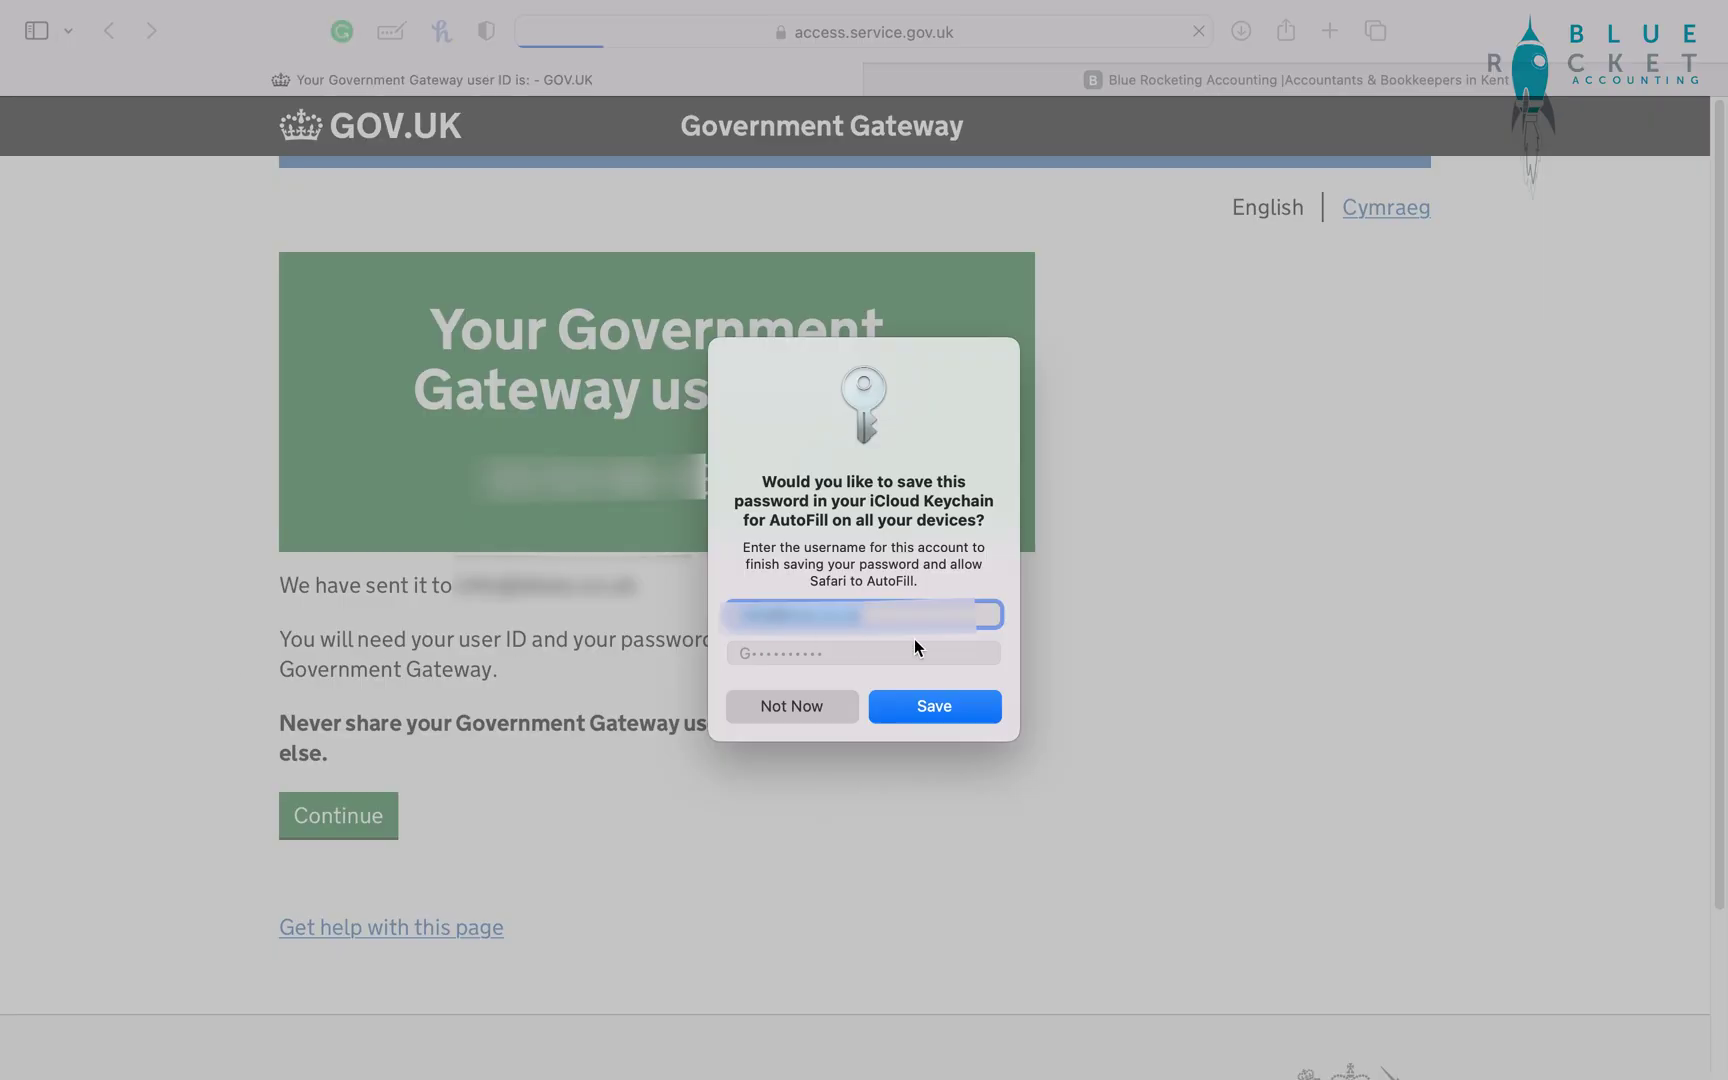
# - Save the new password to the keychain, then check printers and cancel a first print attempt
pyautogui.click(925, 703)
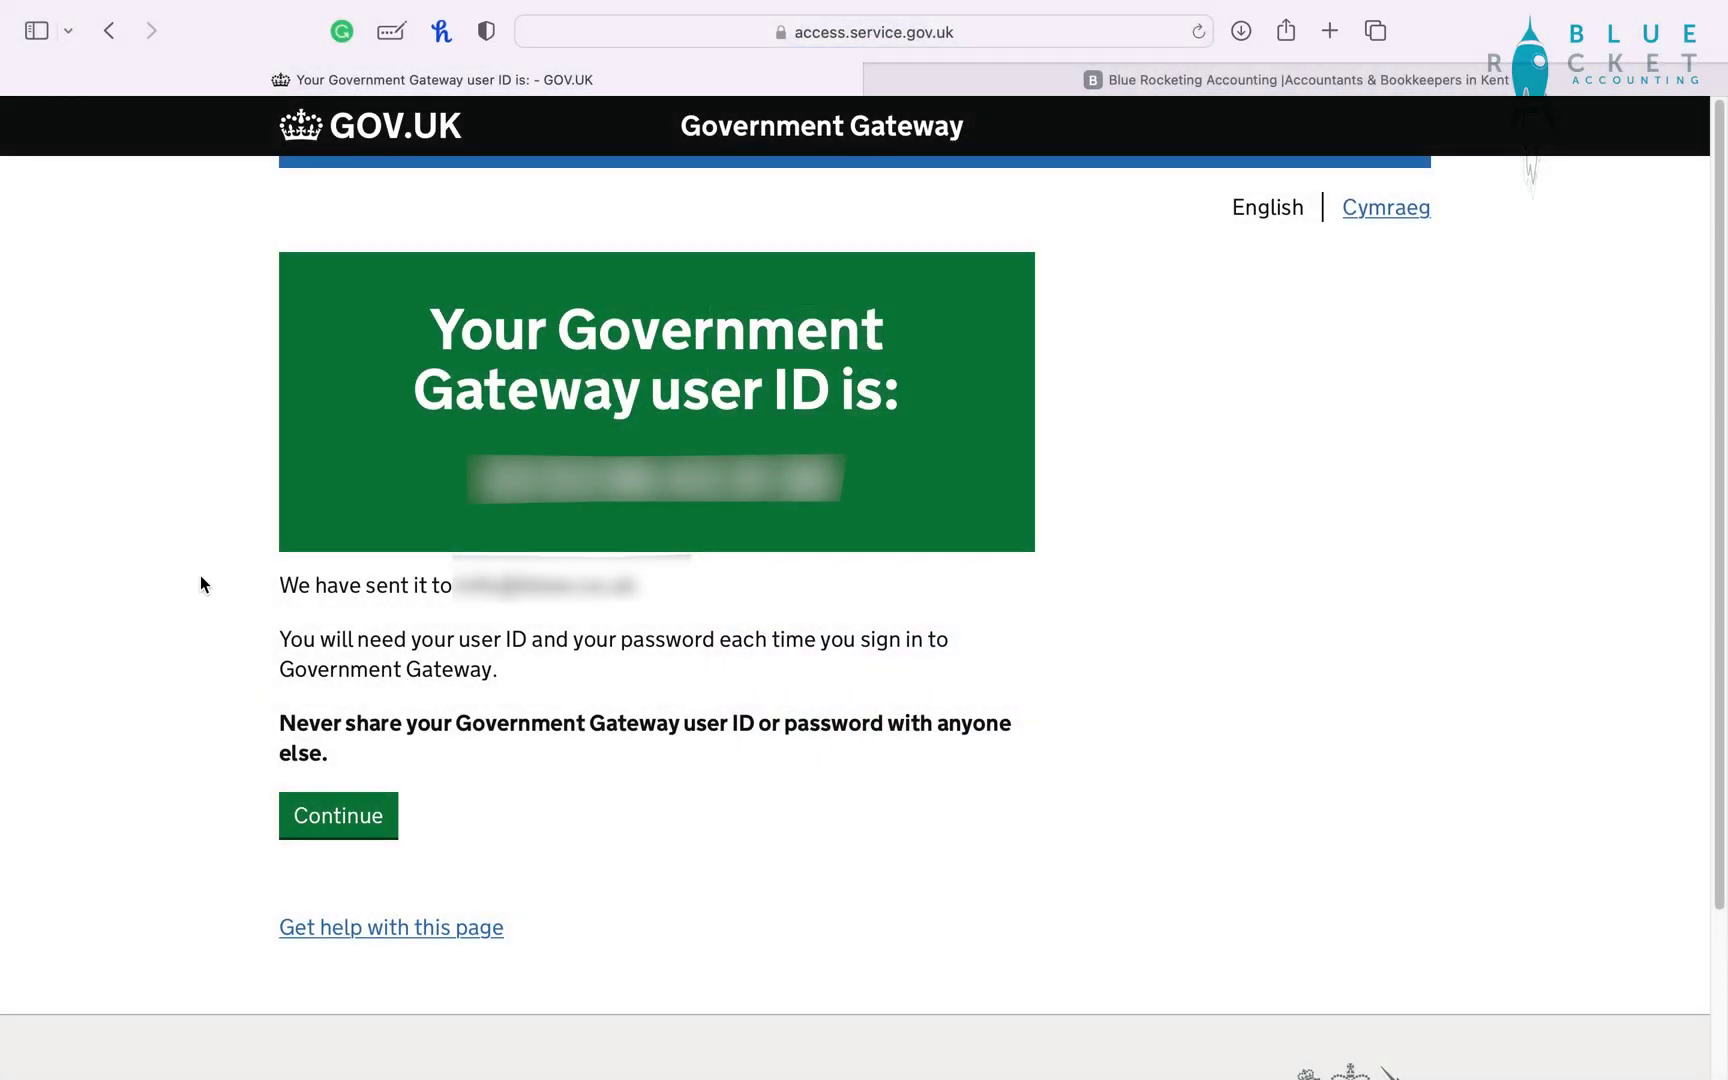
pyautogui.rightClick(186, 573)
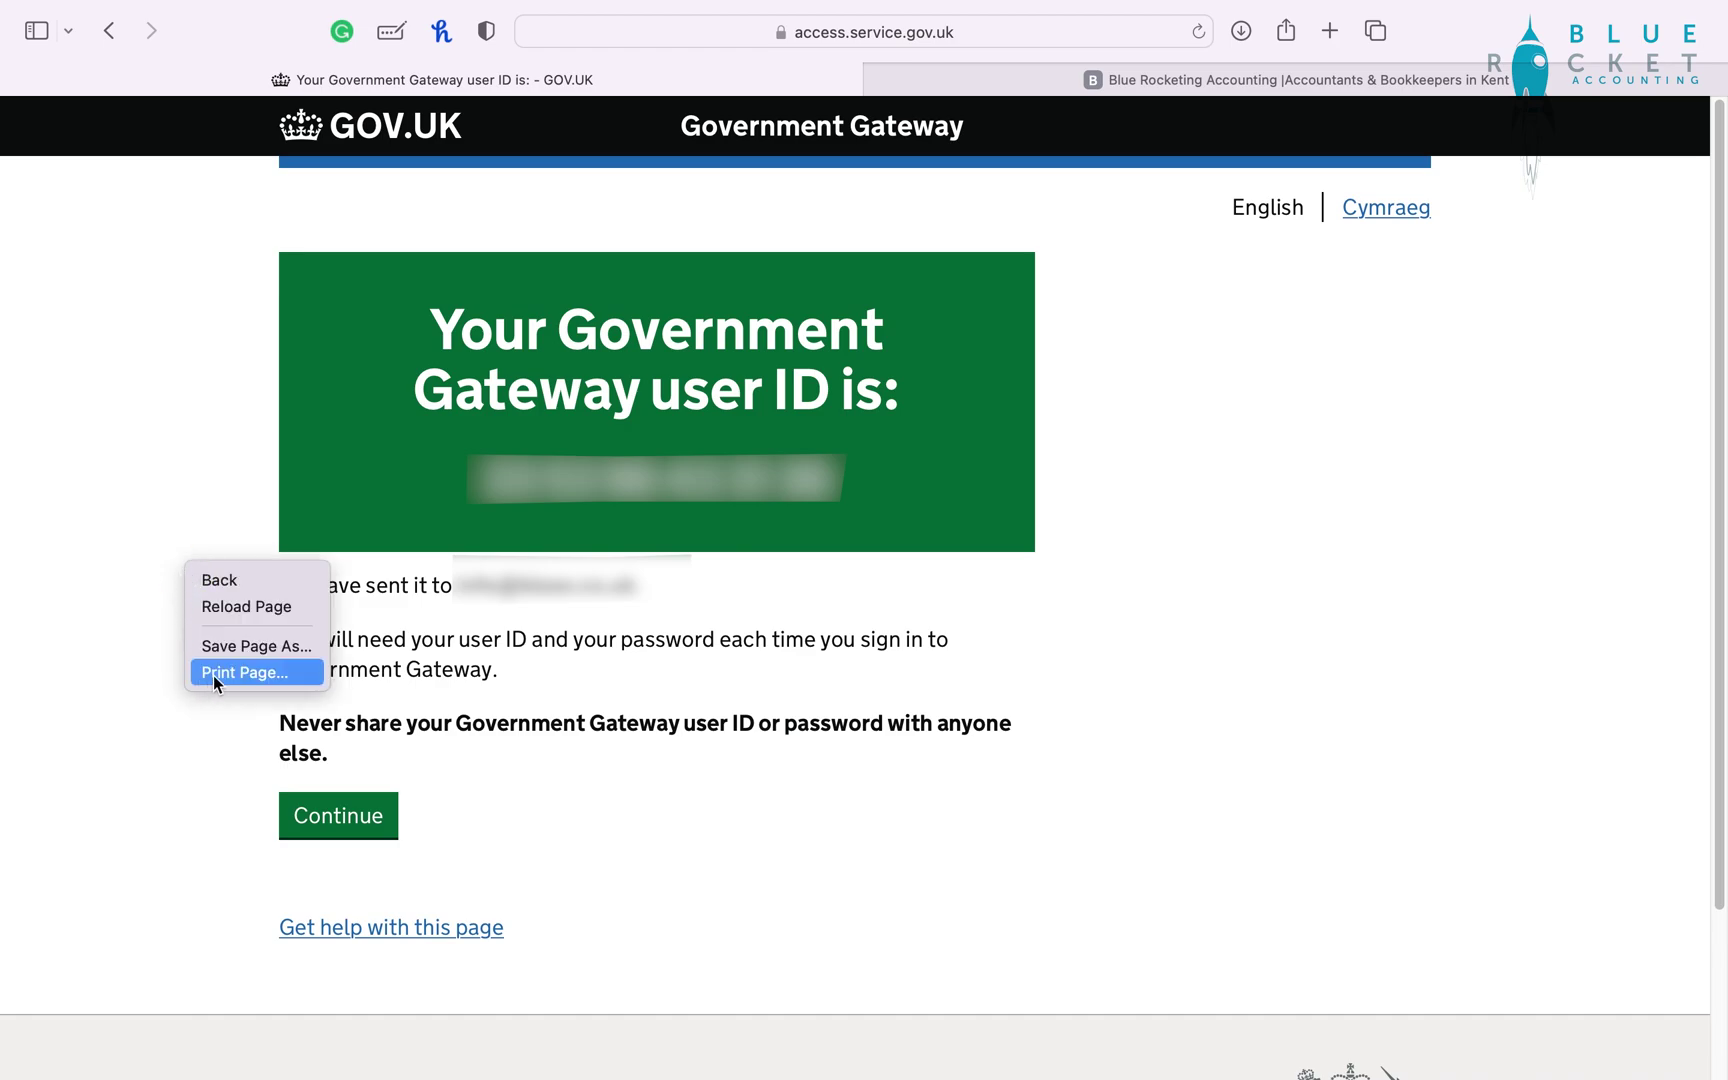
pyautogui.press('Escape')
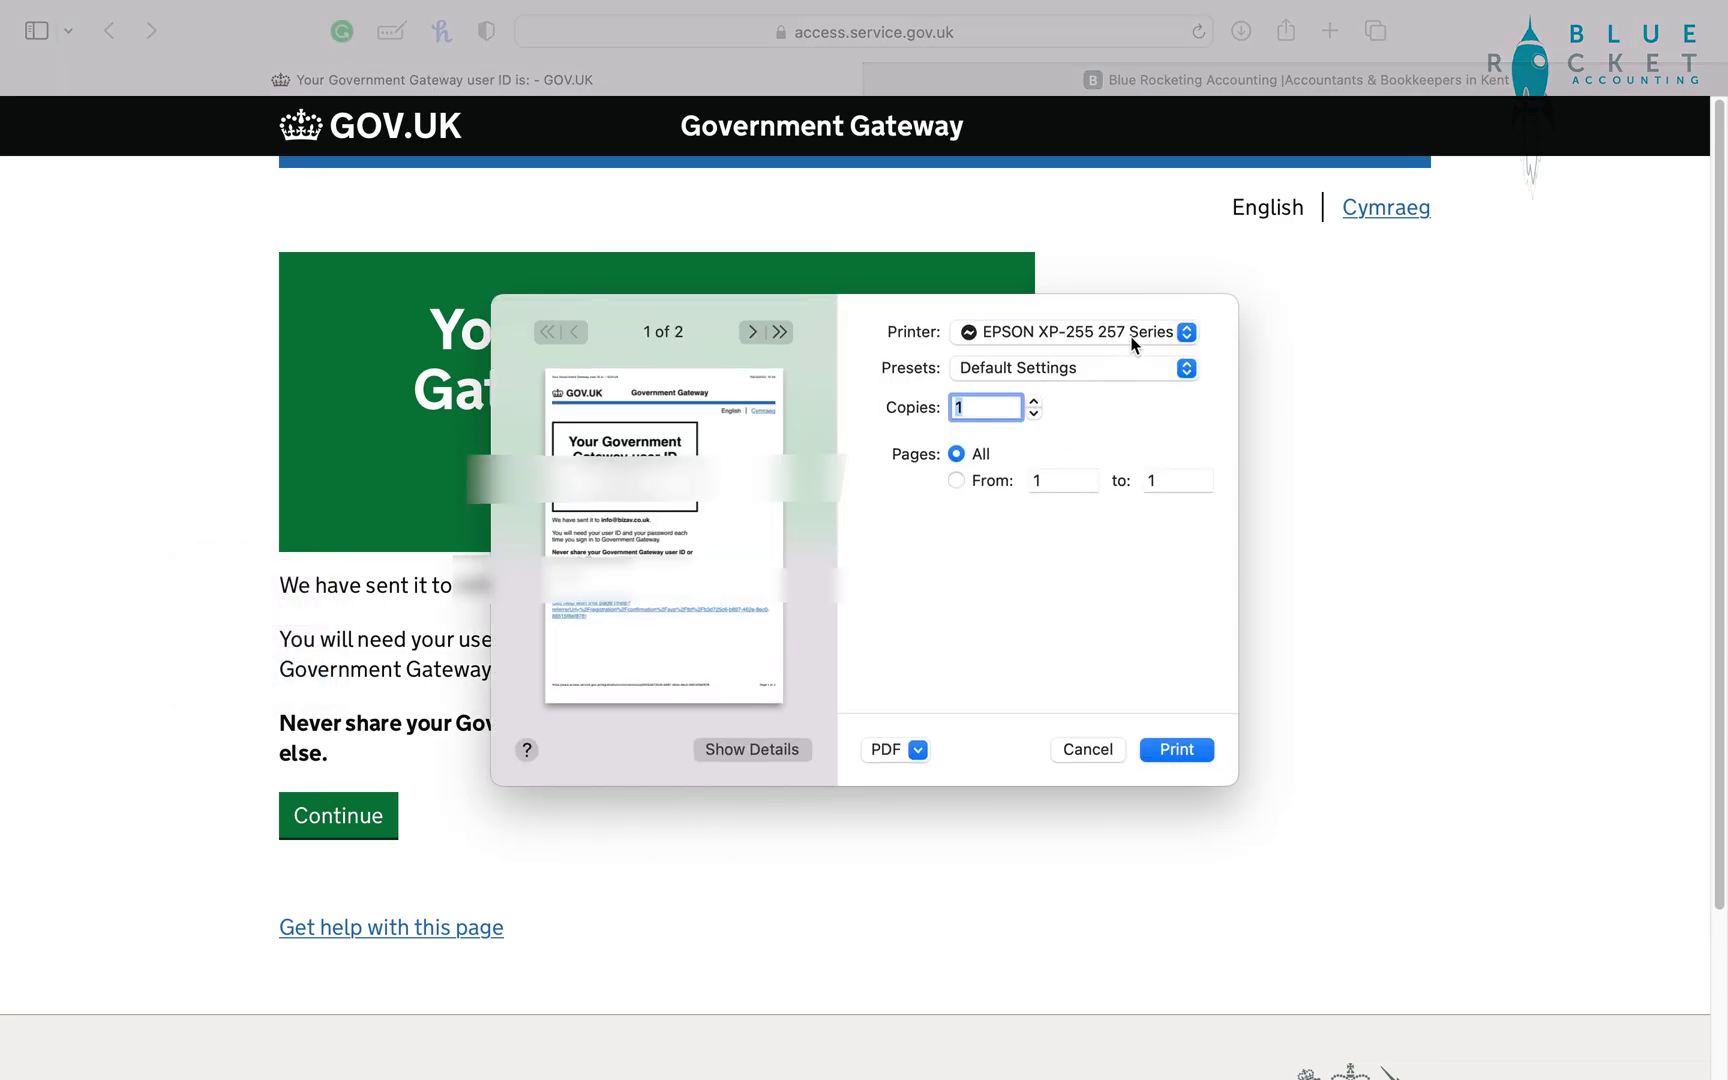
pyautogui.click(1138, 332)
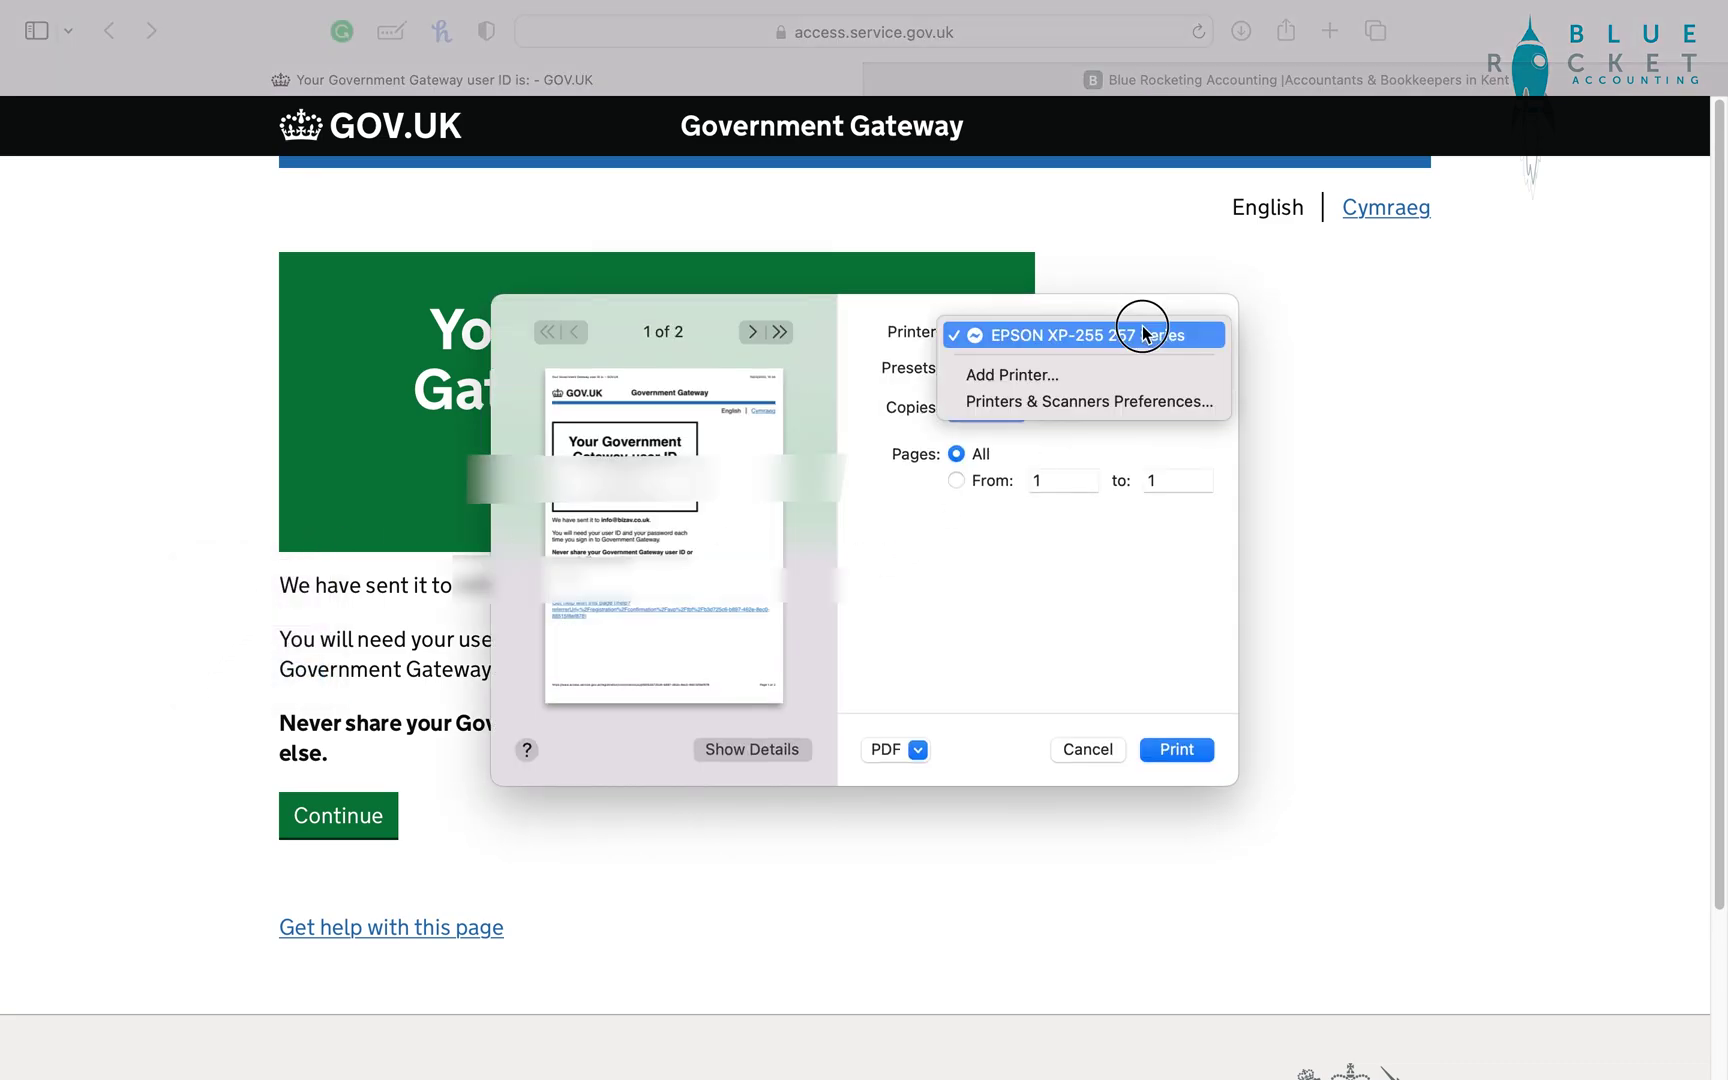
pyautogui.click(1068, 527)
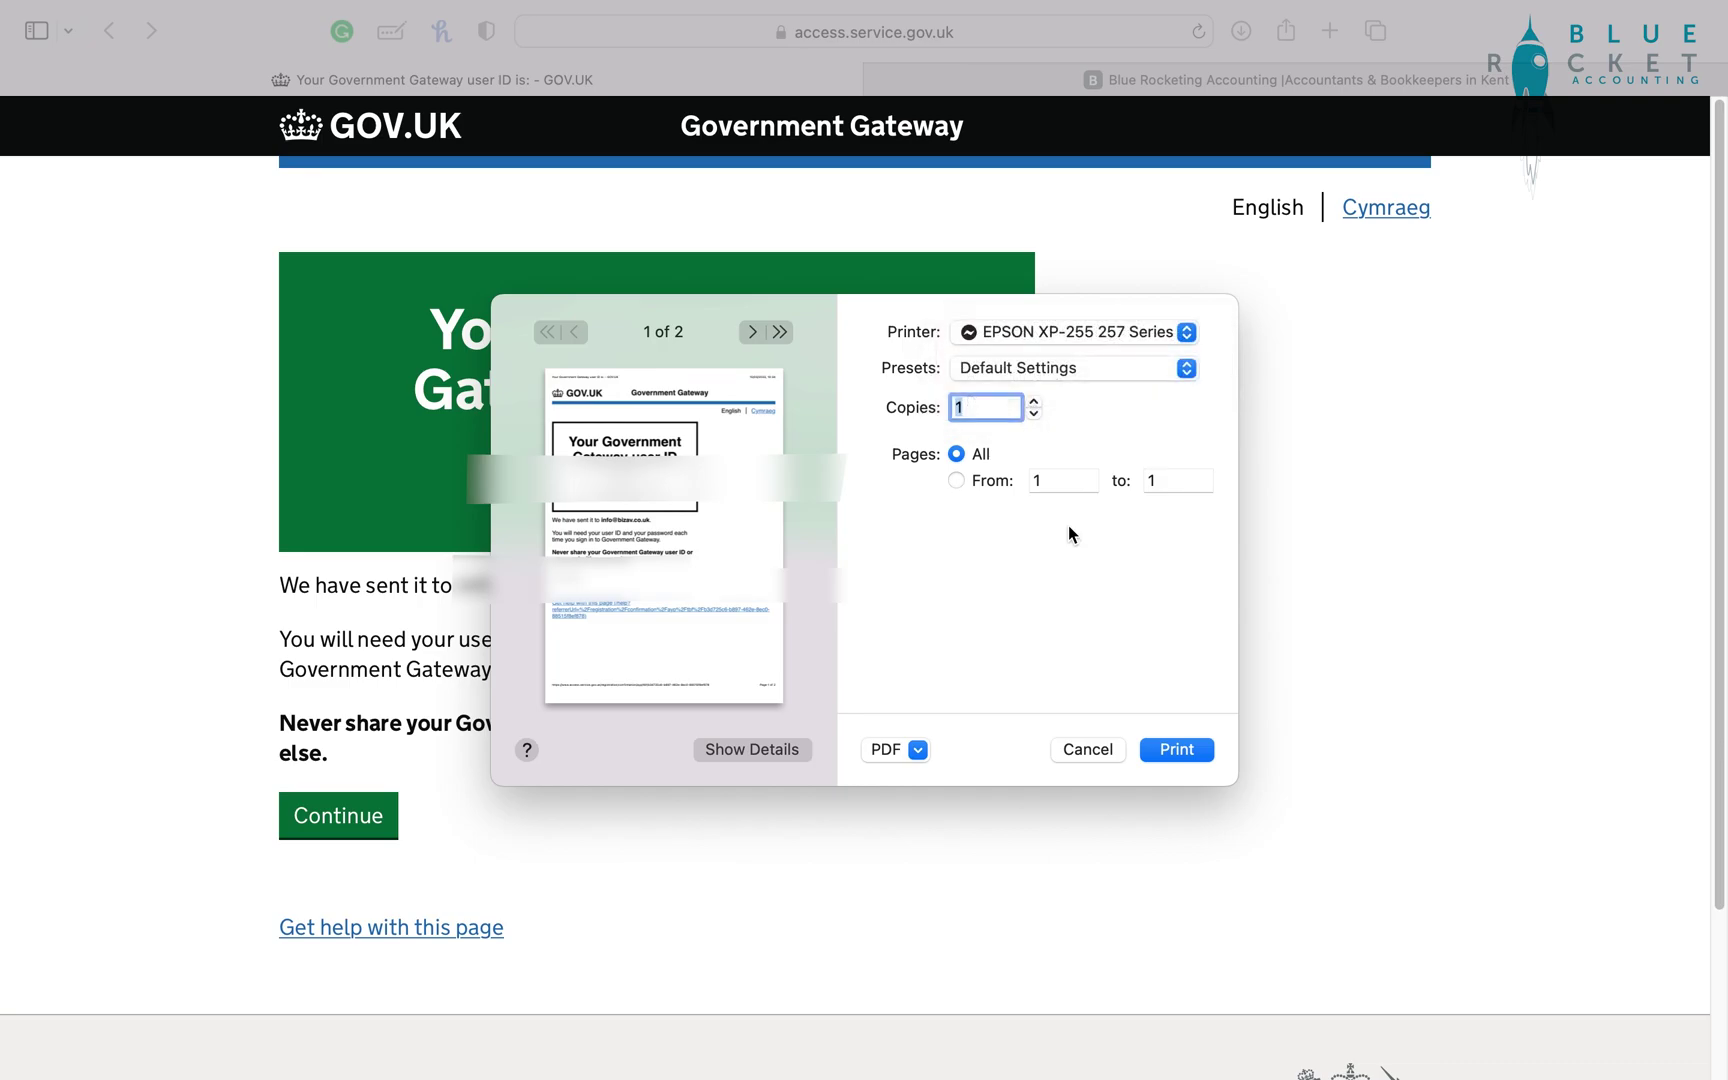
pyautogui.click(1088, 749)
# - Save the user ID page as a PDF on the Desktop, prefixing the title with the holder's name
pyautogui.rightClick(197, 593)
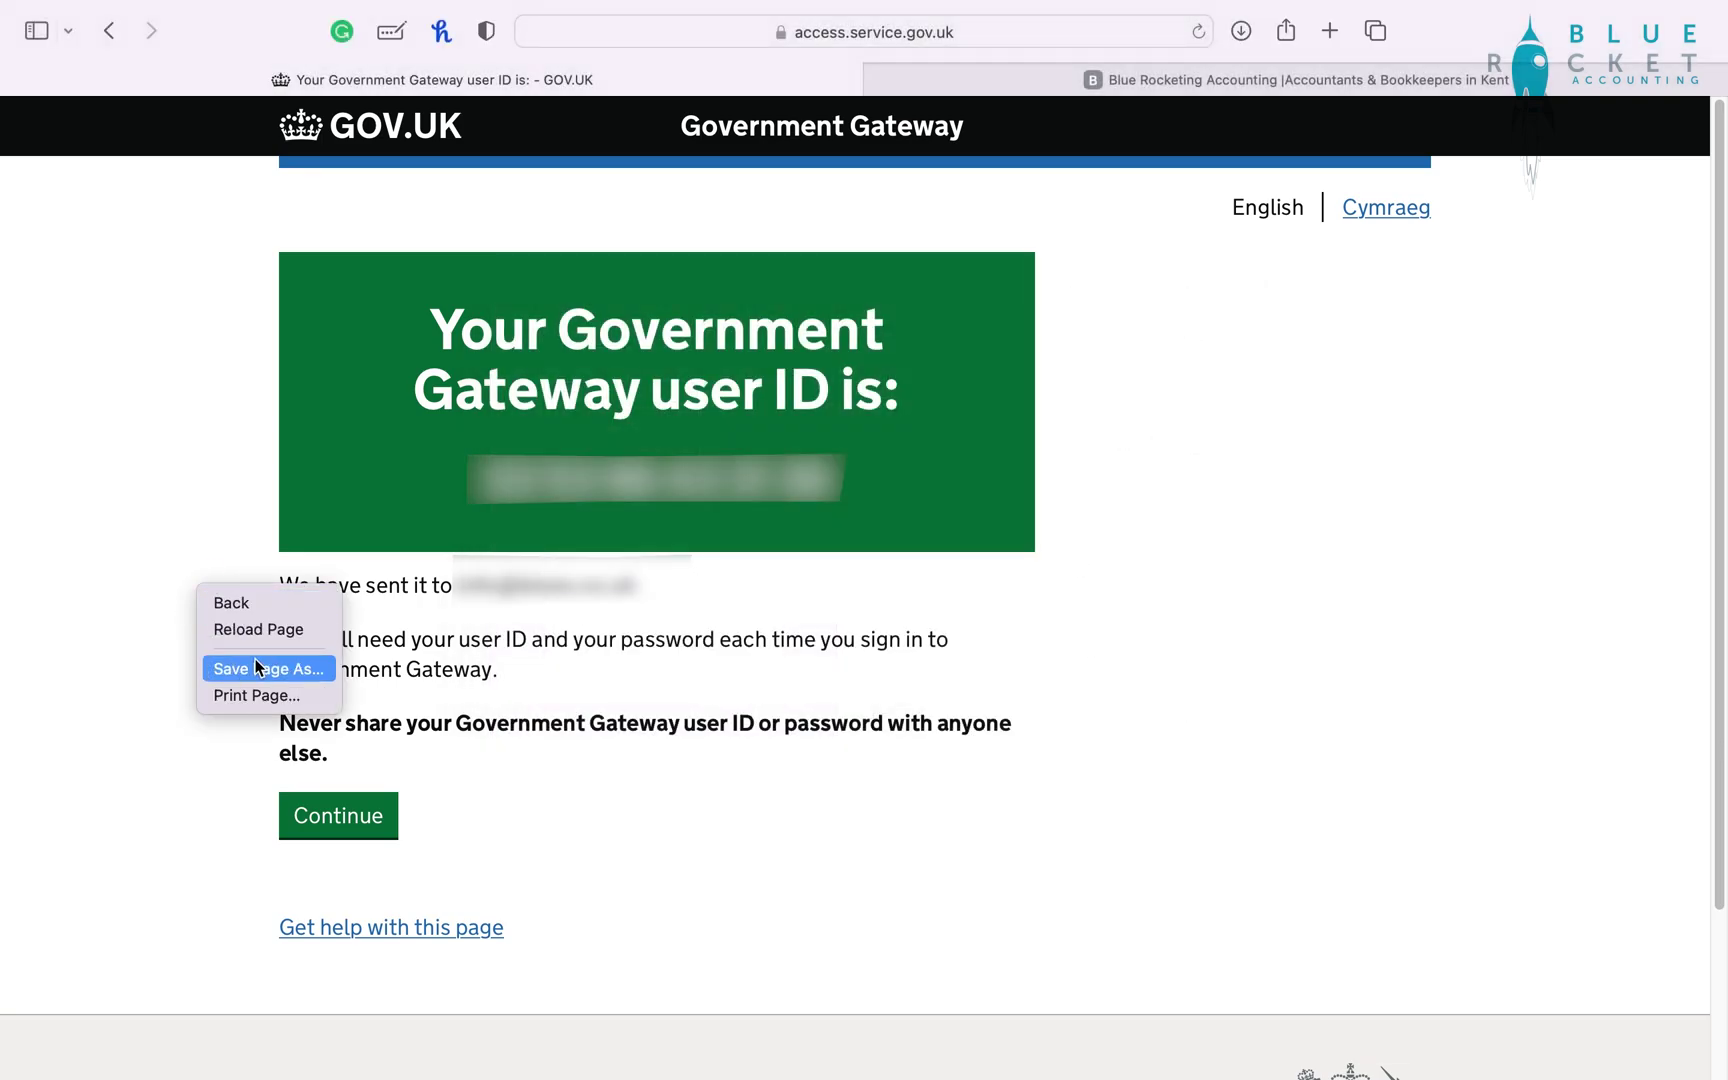
pyautogui.click(243, 696)
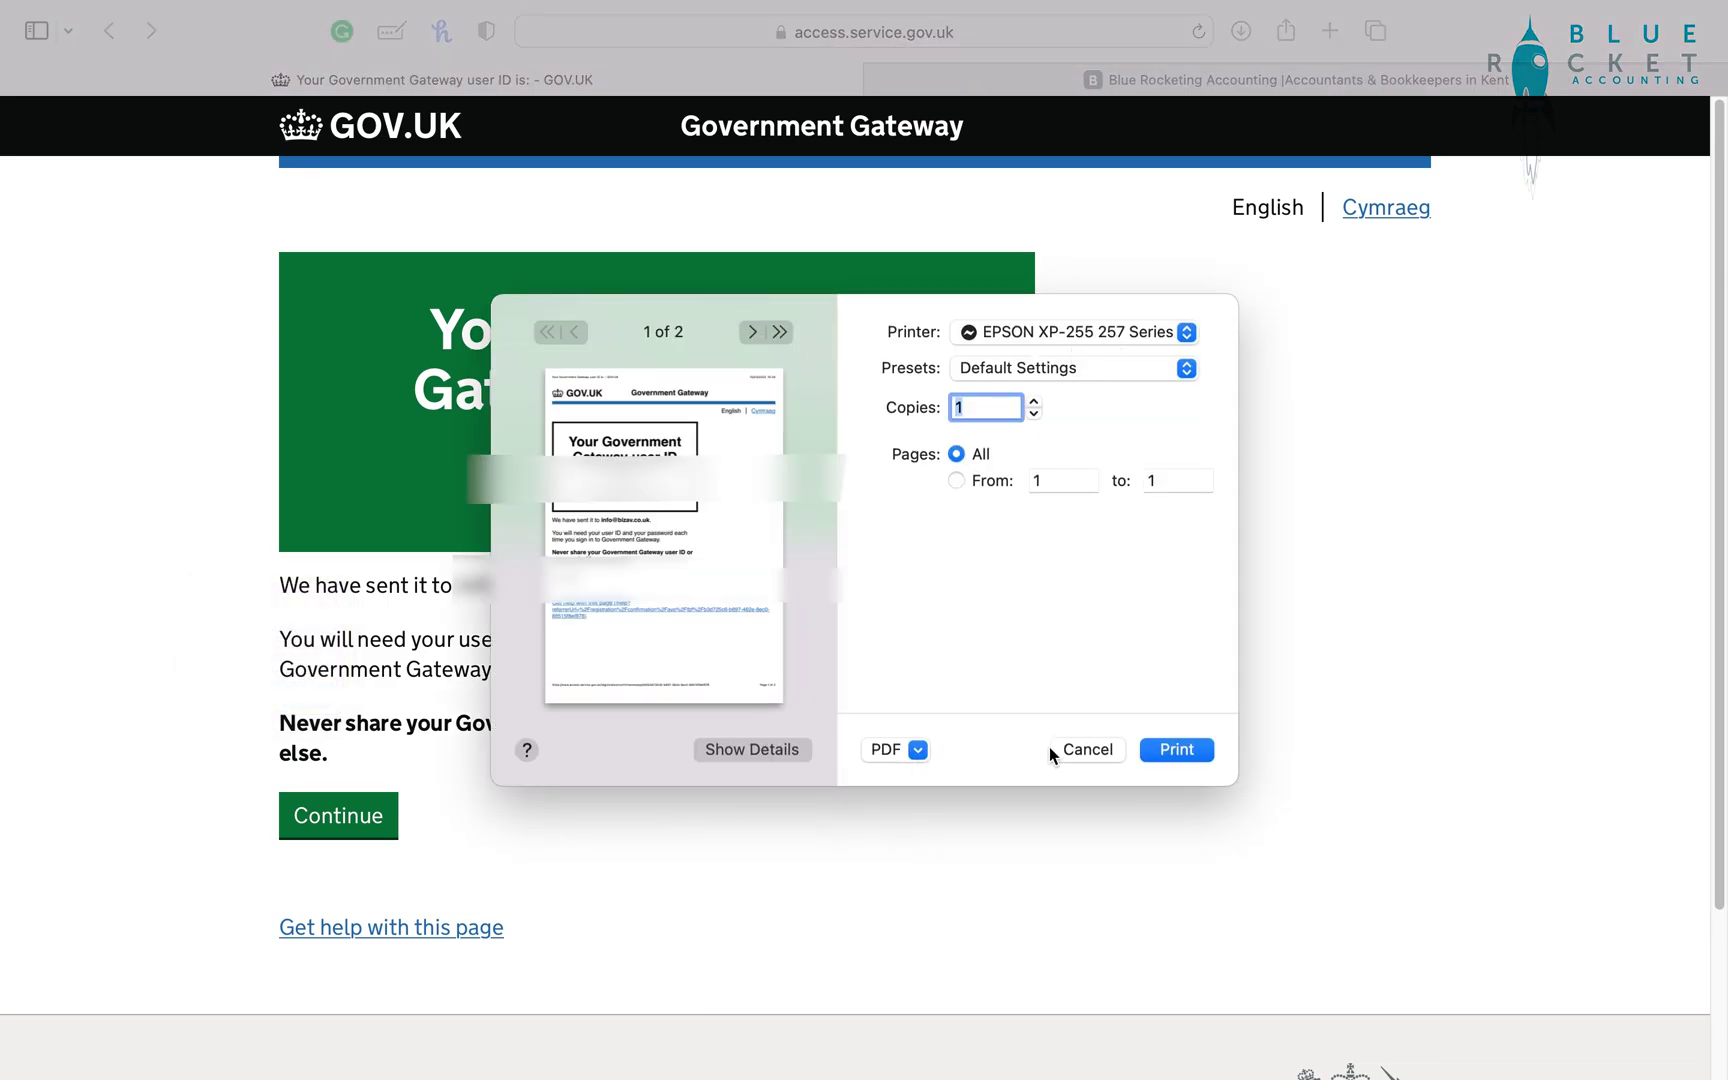
pyautogui.click(917, 750)
pyautogui.click(922, 809)
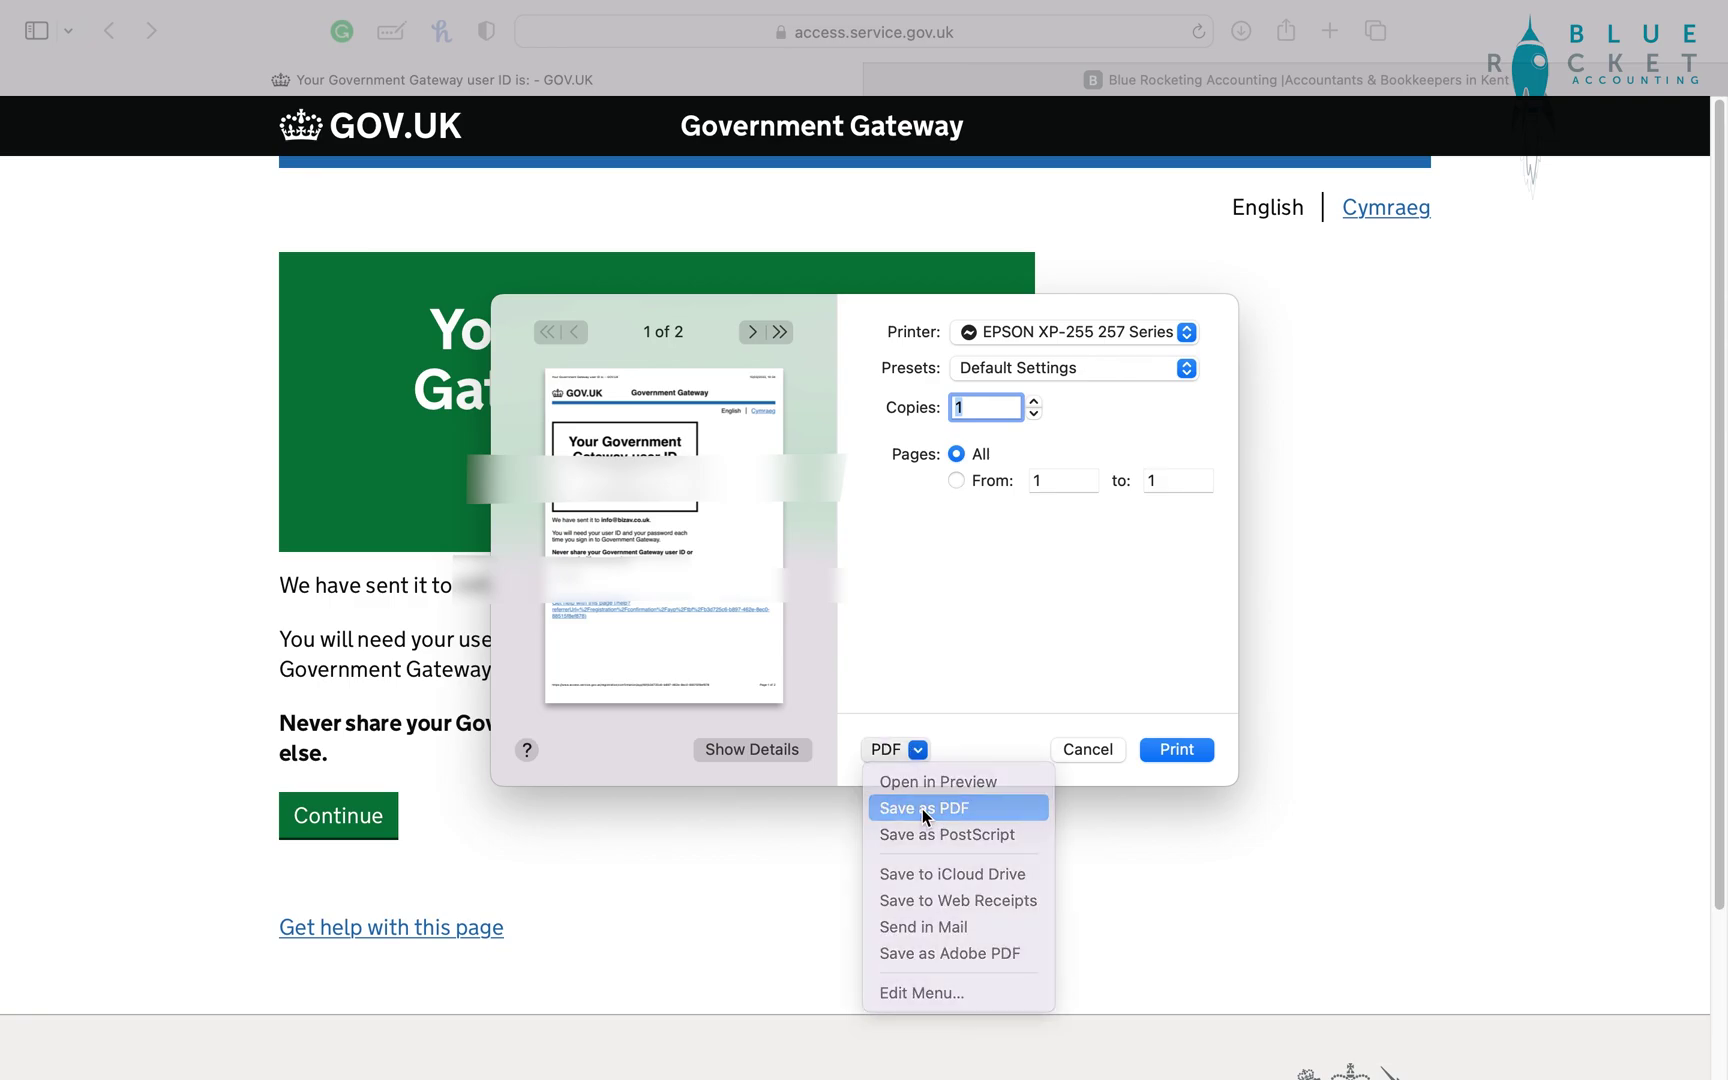
pyautogui.click(443, 338)
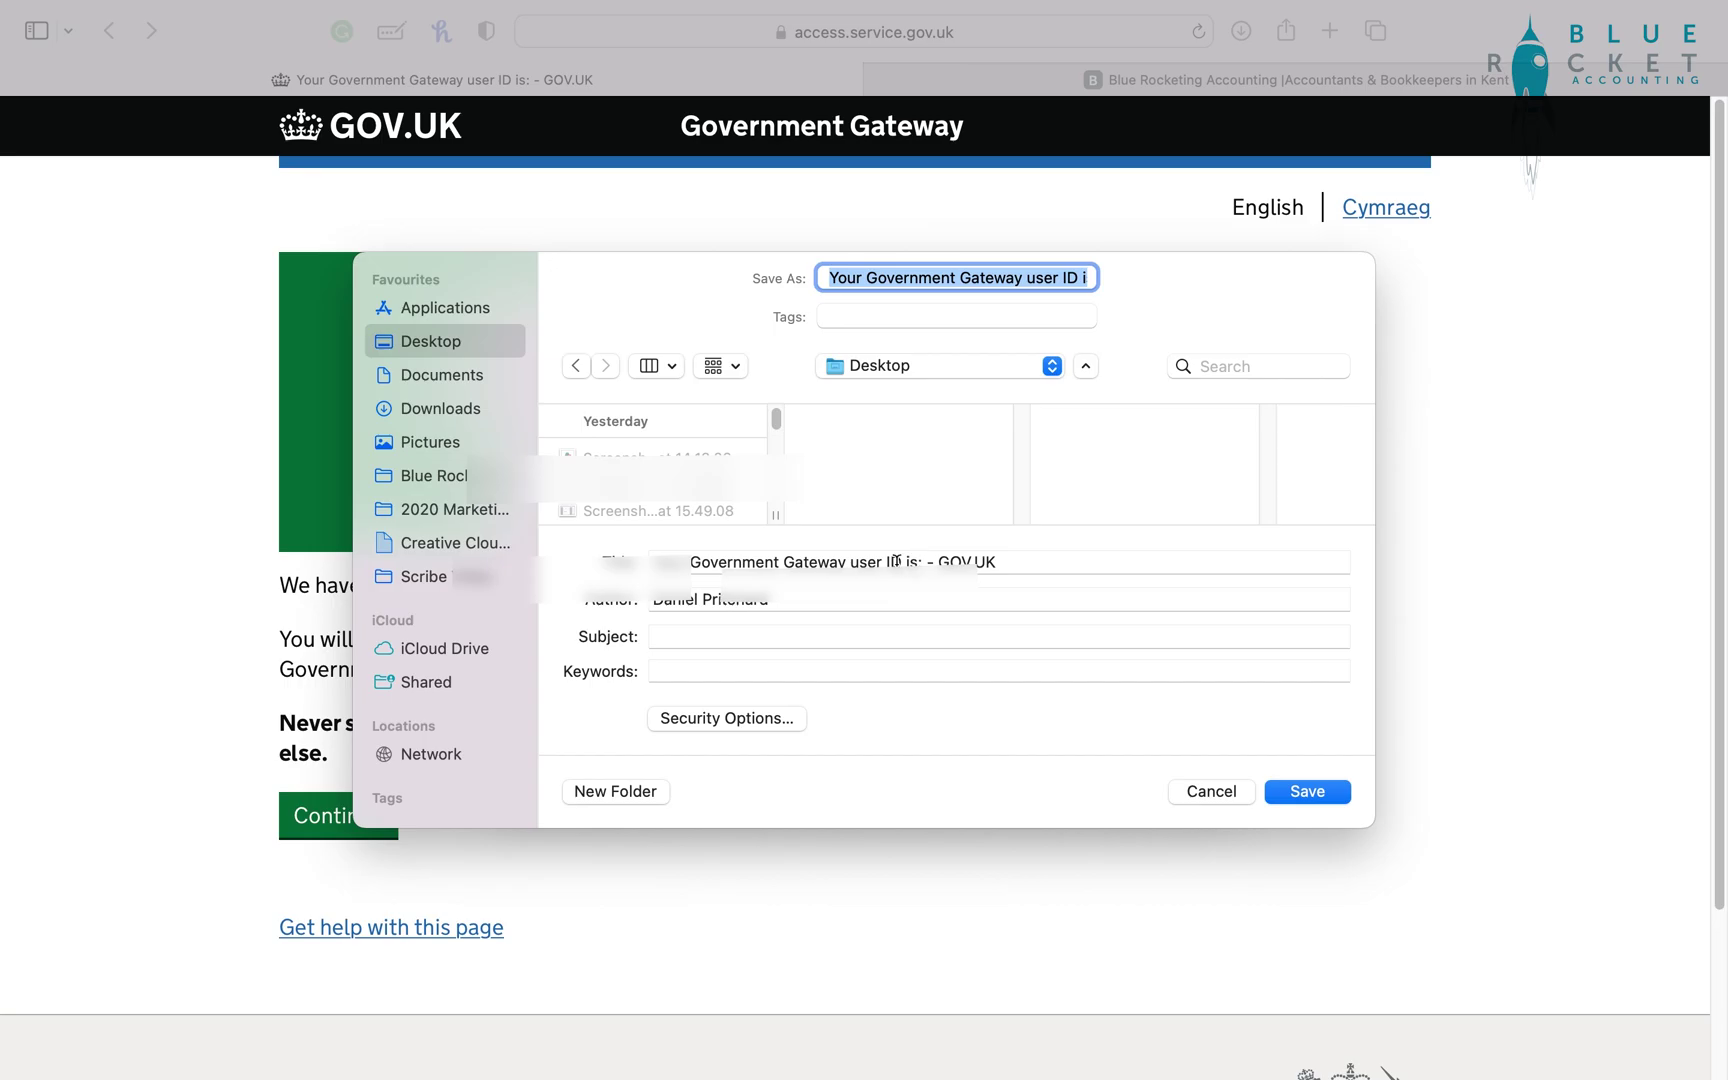
pyautogui.doubleClick(684, 560)
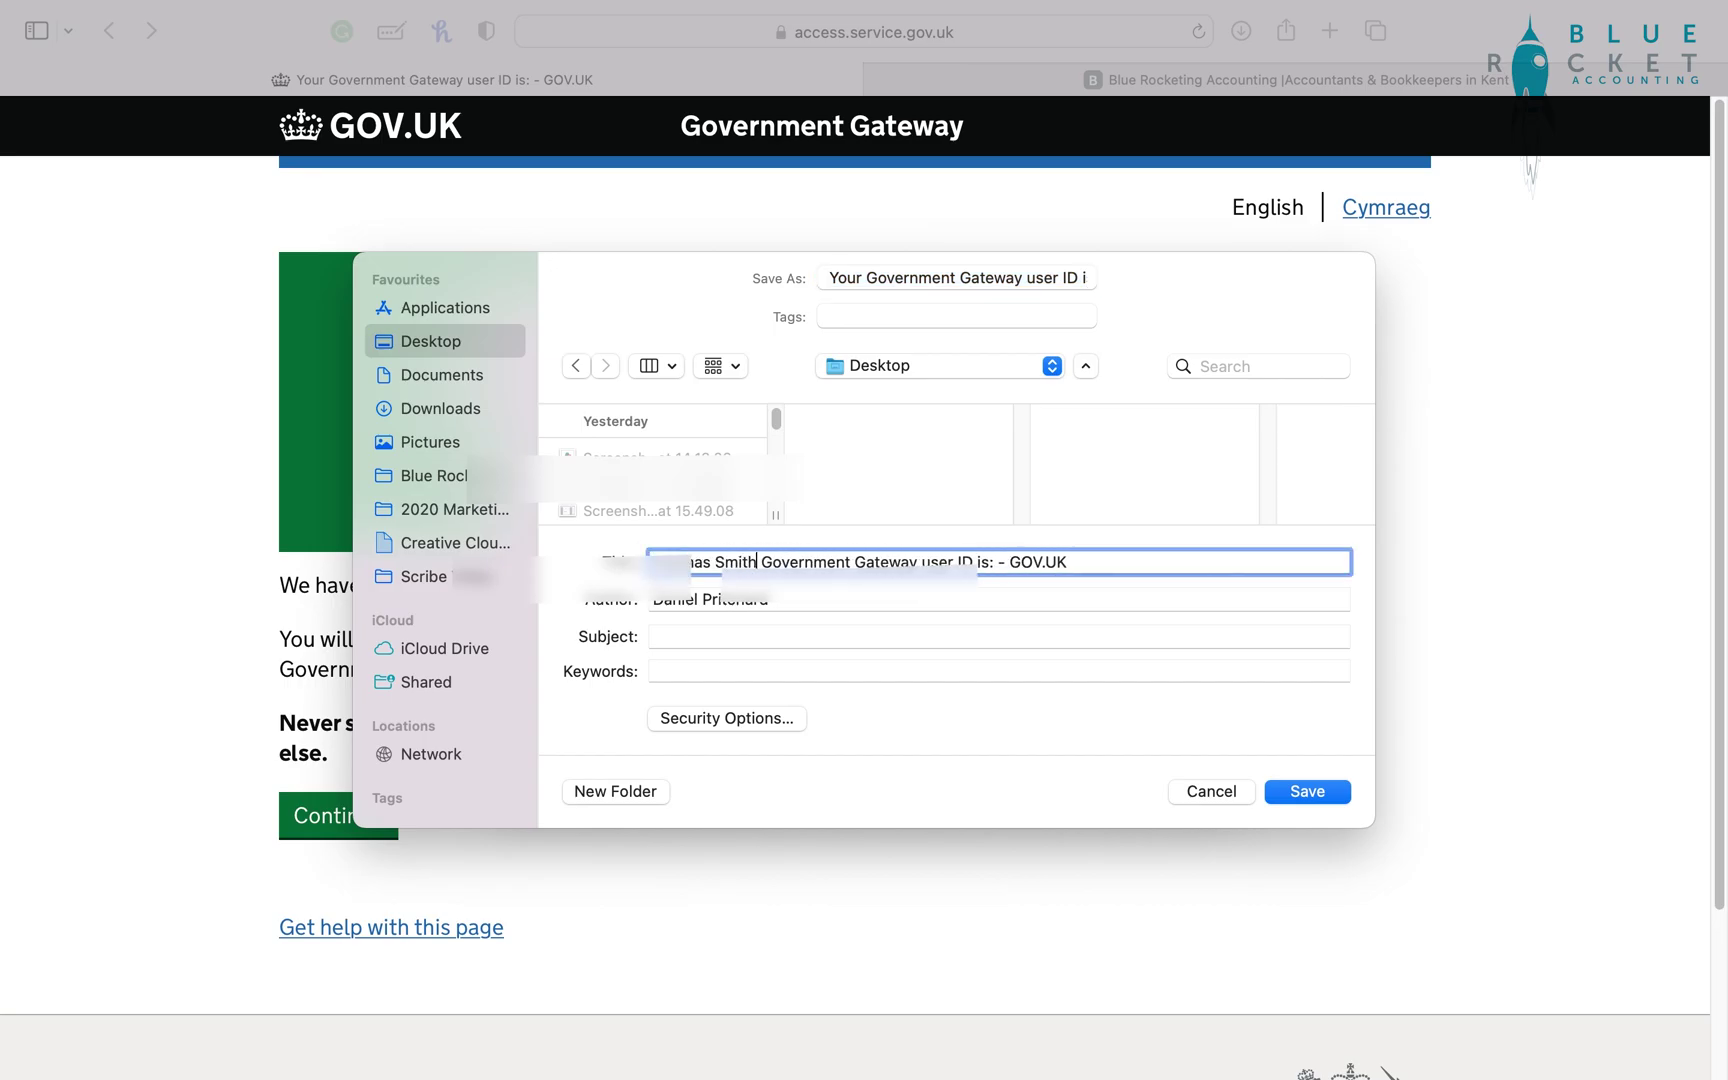
pyautogui.click(1333, 792)
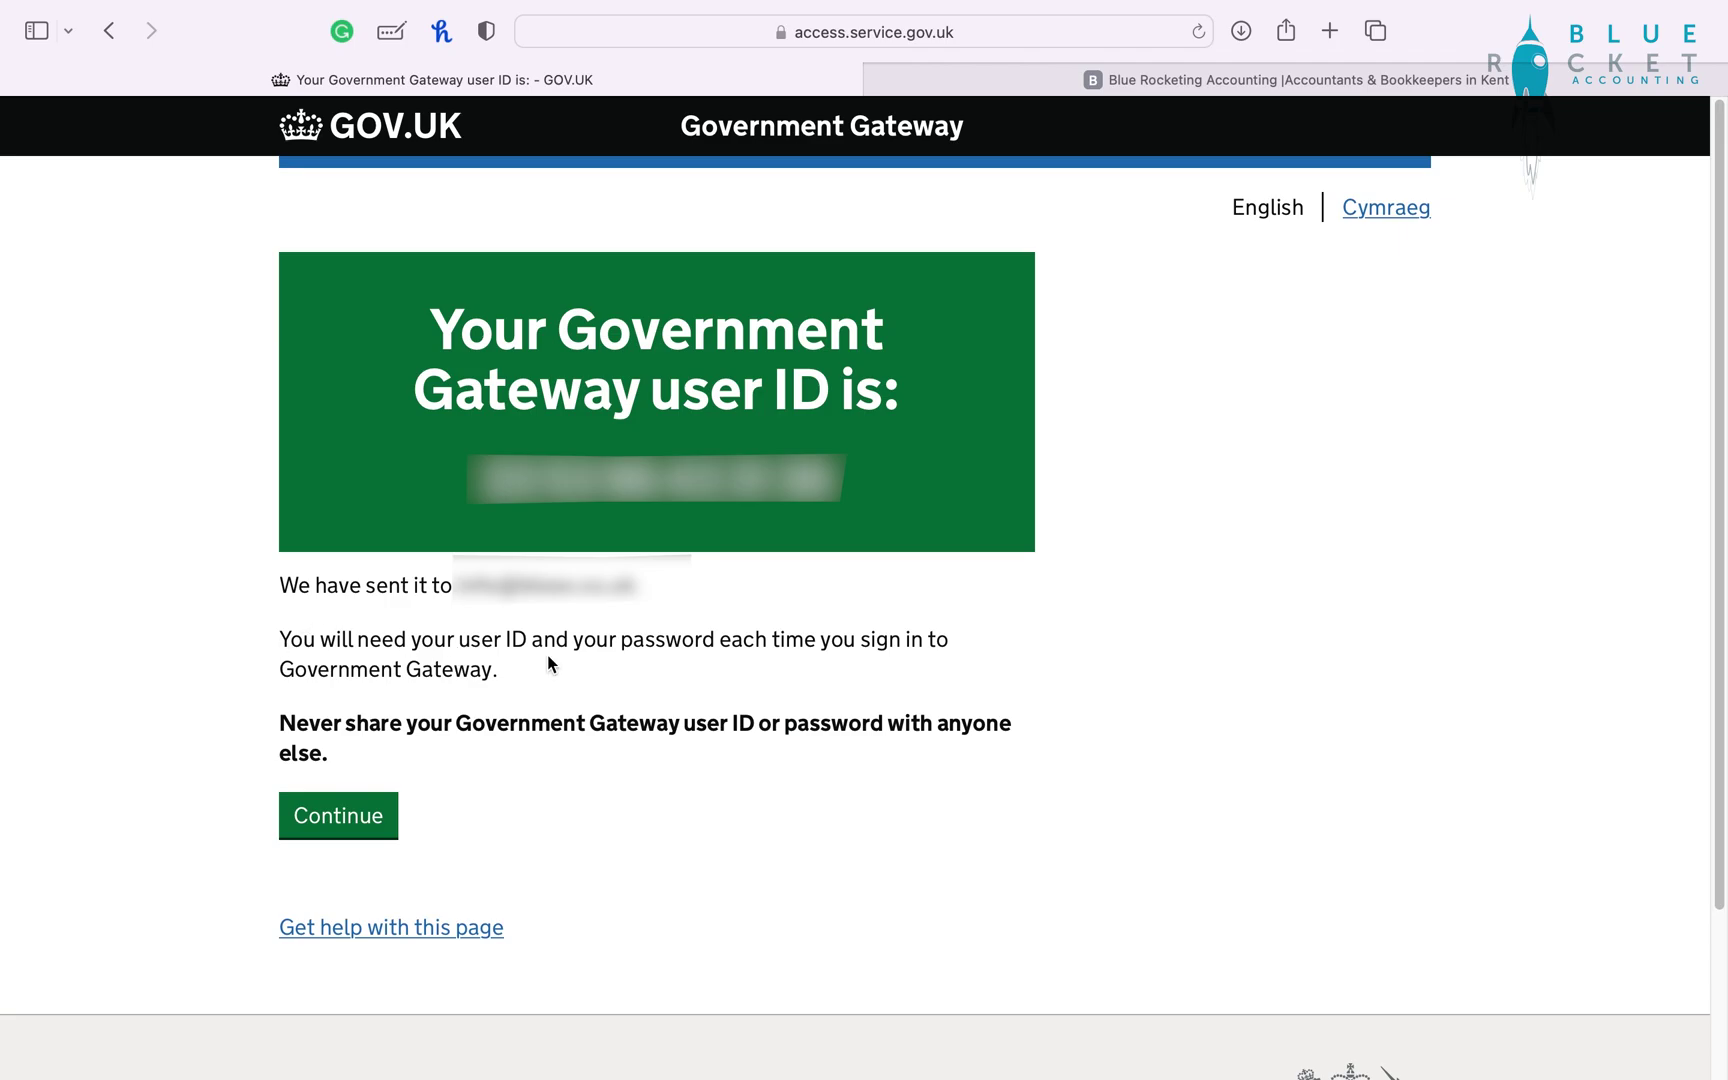
# - Continue past the user ID page and select Organisation as the account type
pyautogui.click(366, 818)
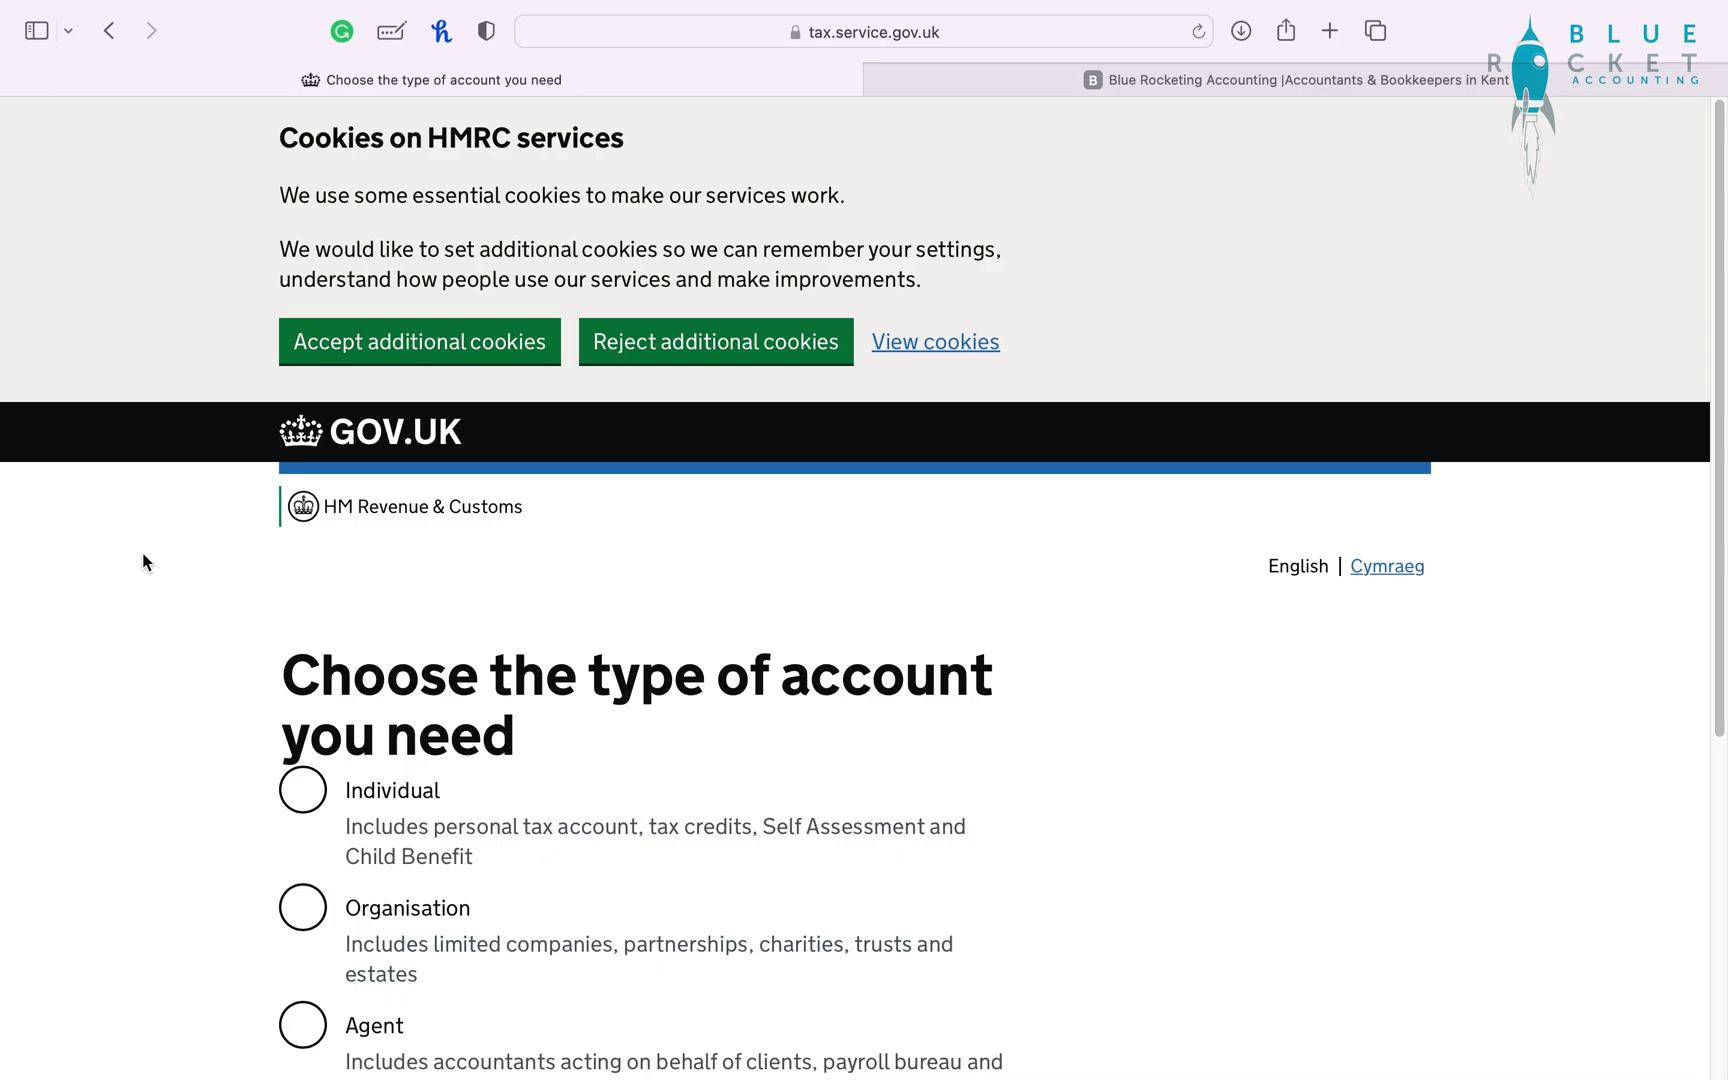
pyautogui.scroll(-5, 124, 560)
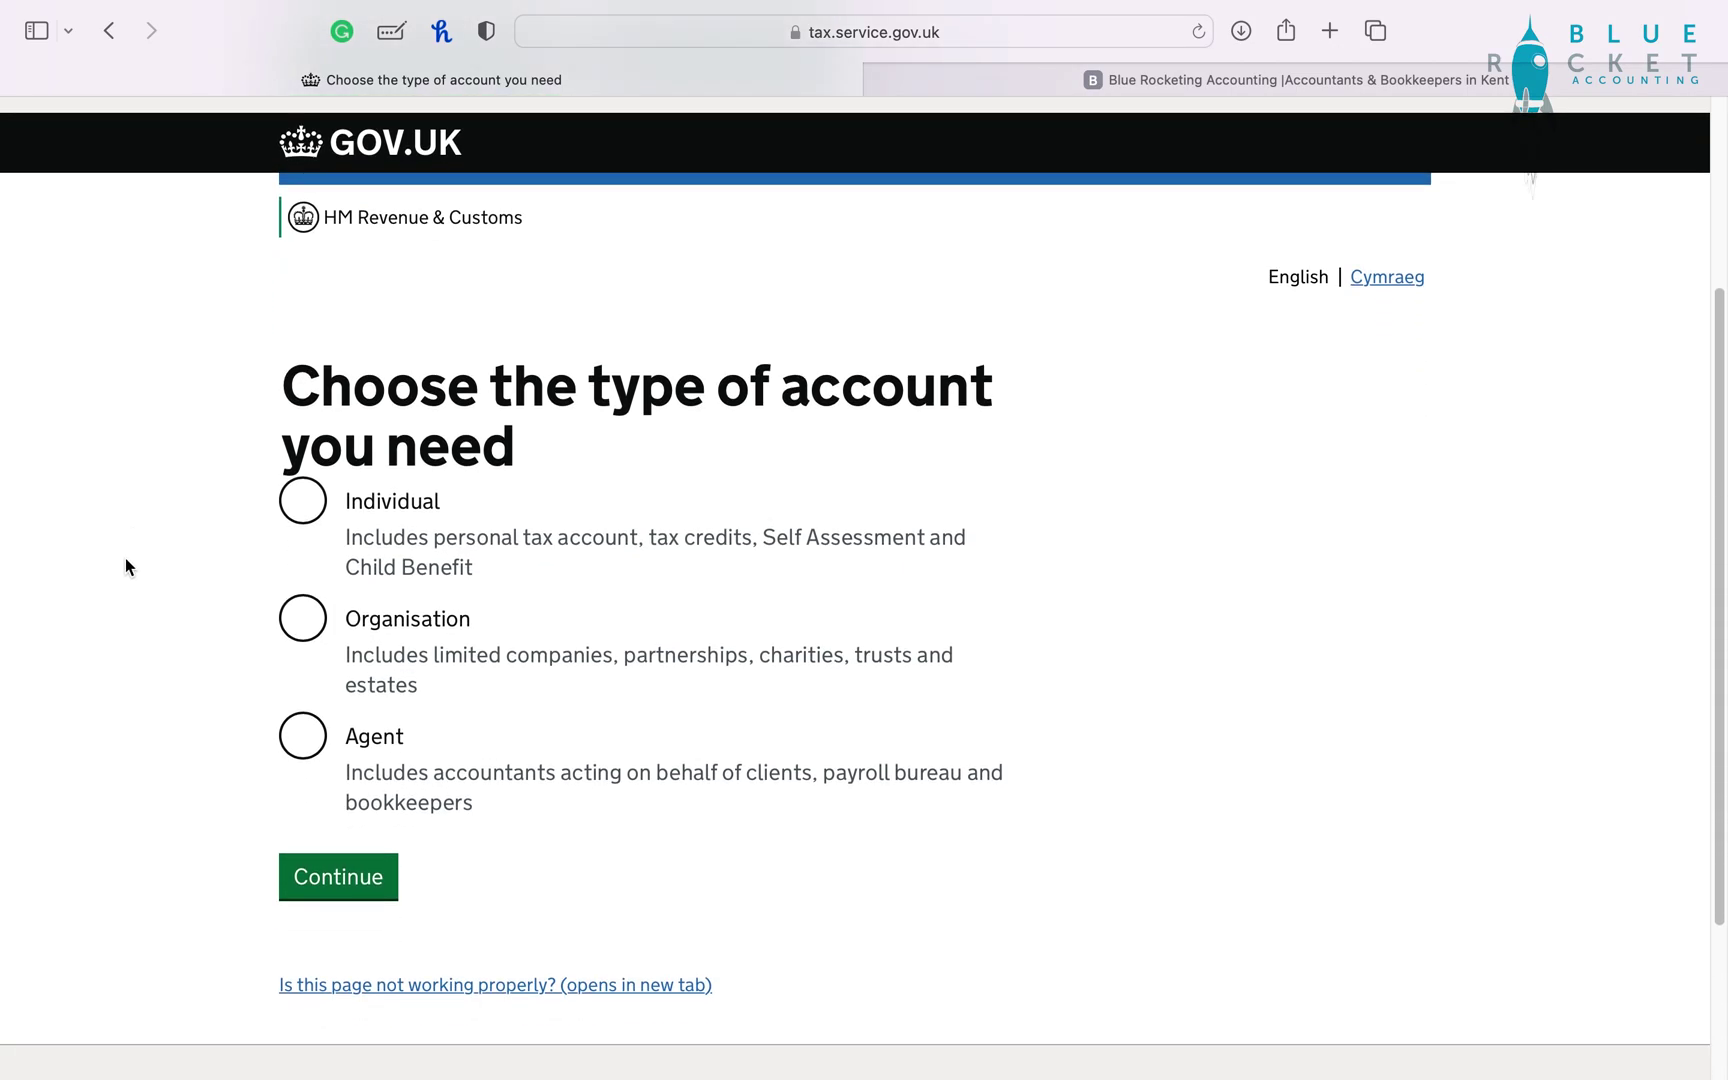
pyautogui.click(304, 624)
pyautogui.click(305, 508)
pyautogui.click(305, 624)
pyautogui.click(311, 882)
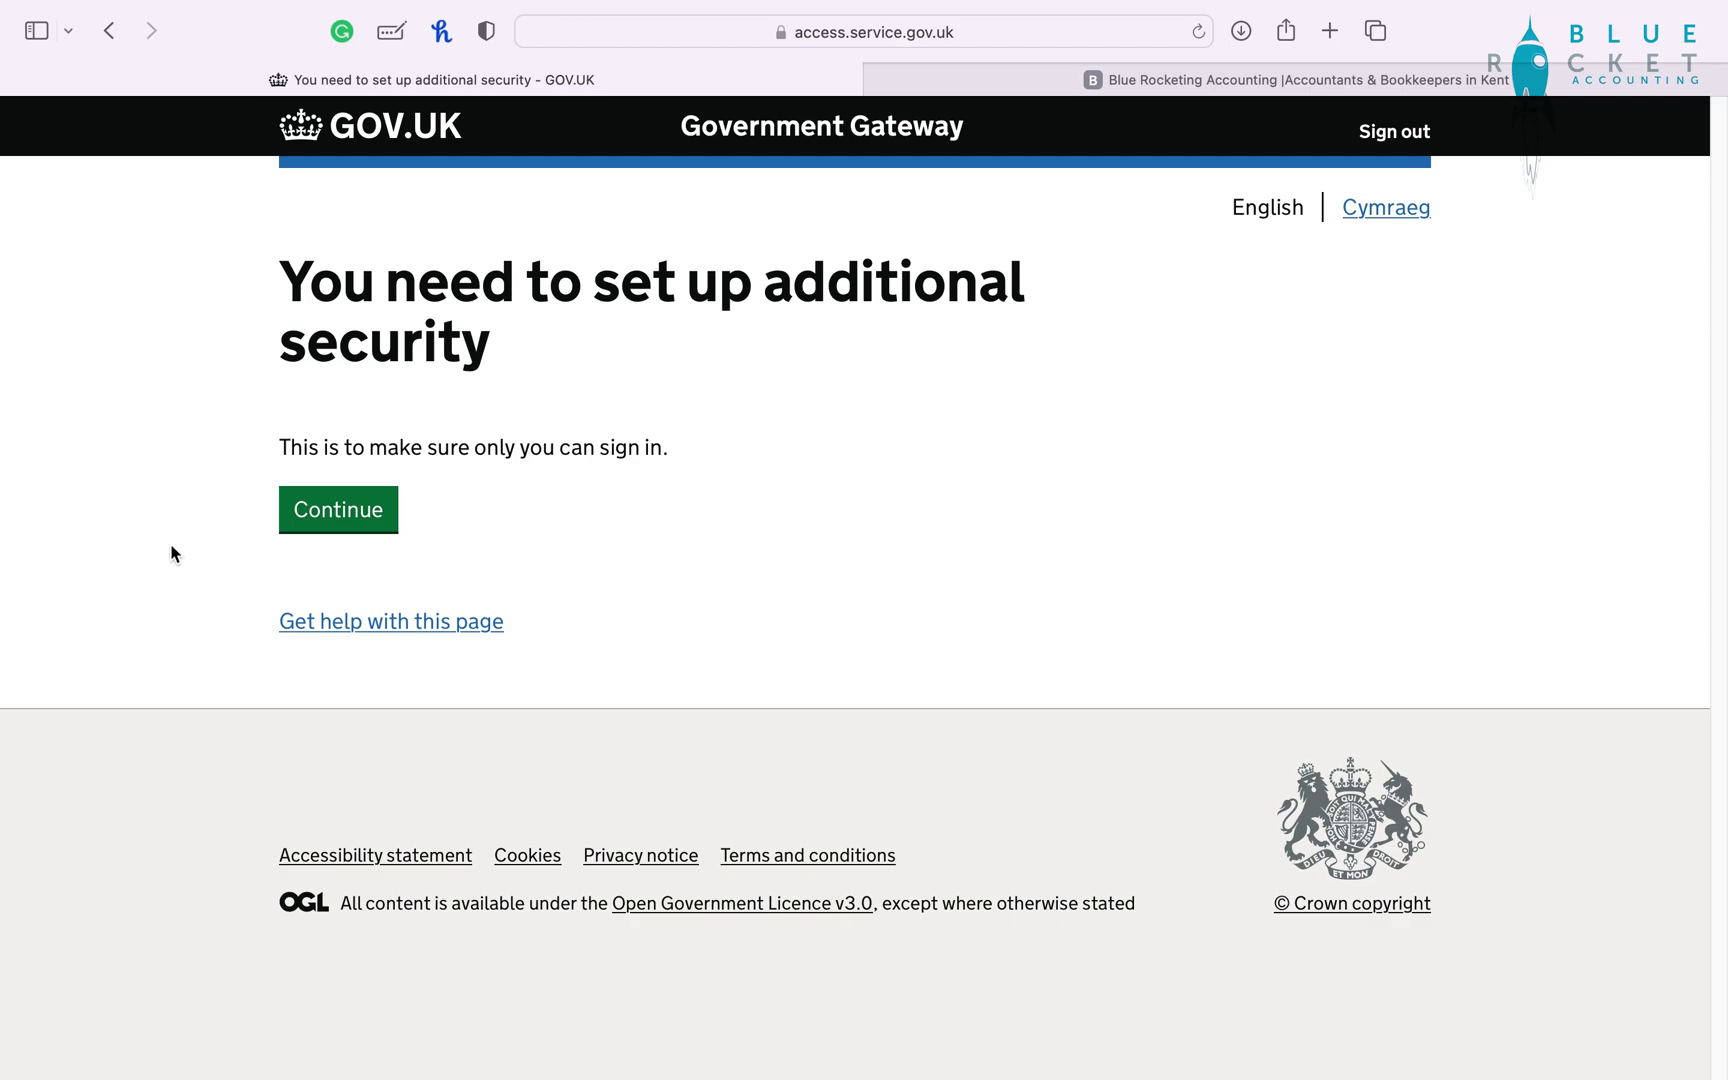
# - Choose text-message access codes sent to a UK mobile number
pyautogui.click(332, 511)
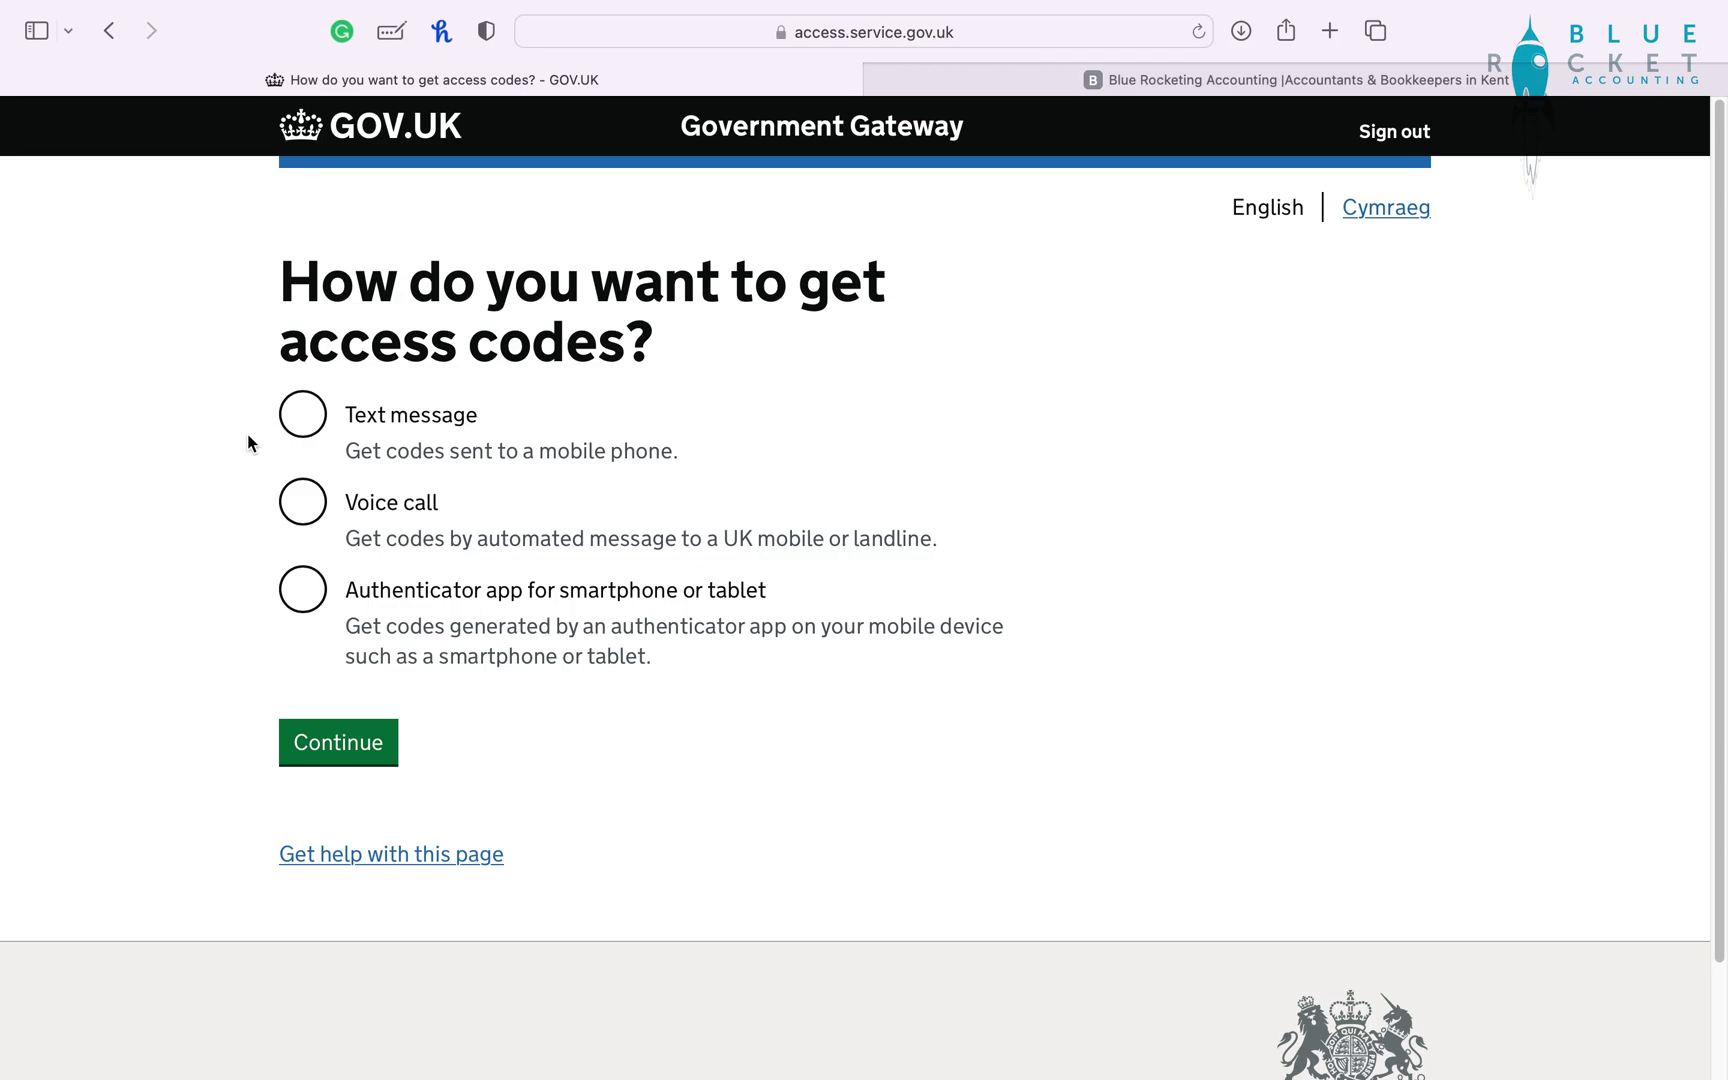
pyautogui.click(308, 425)
pyautogui.click(335, 744)
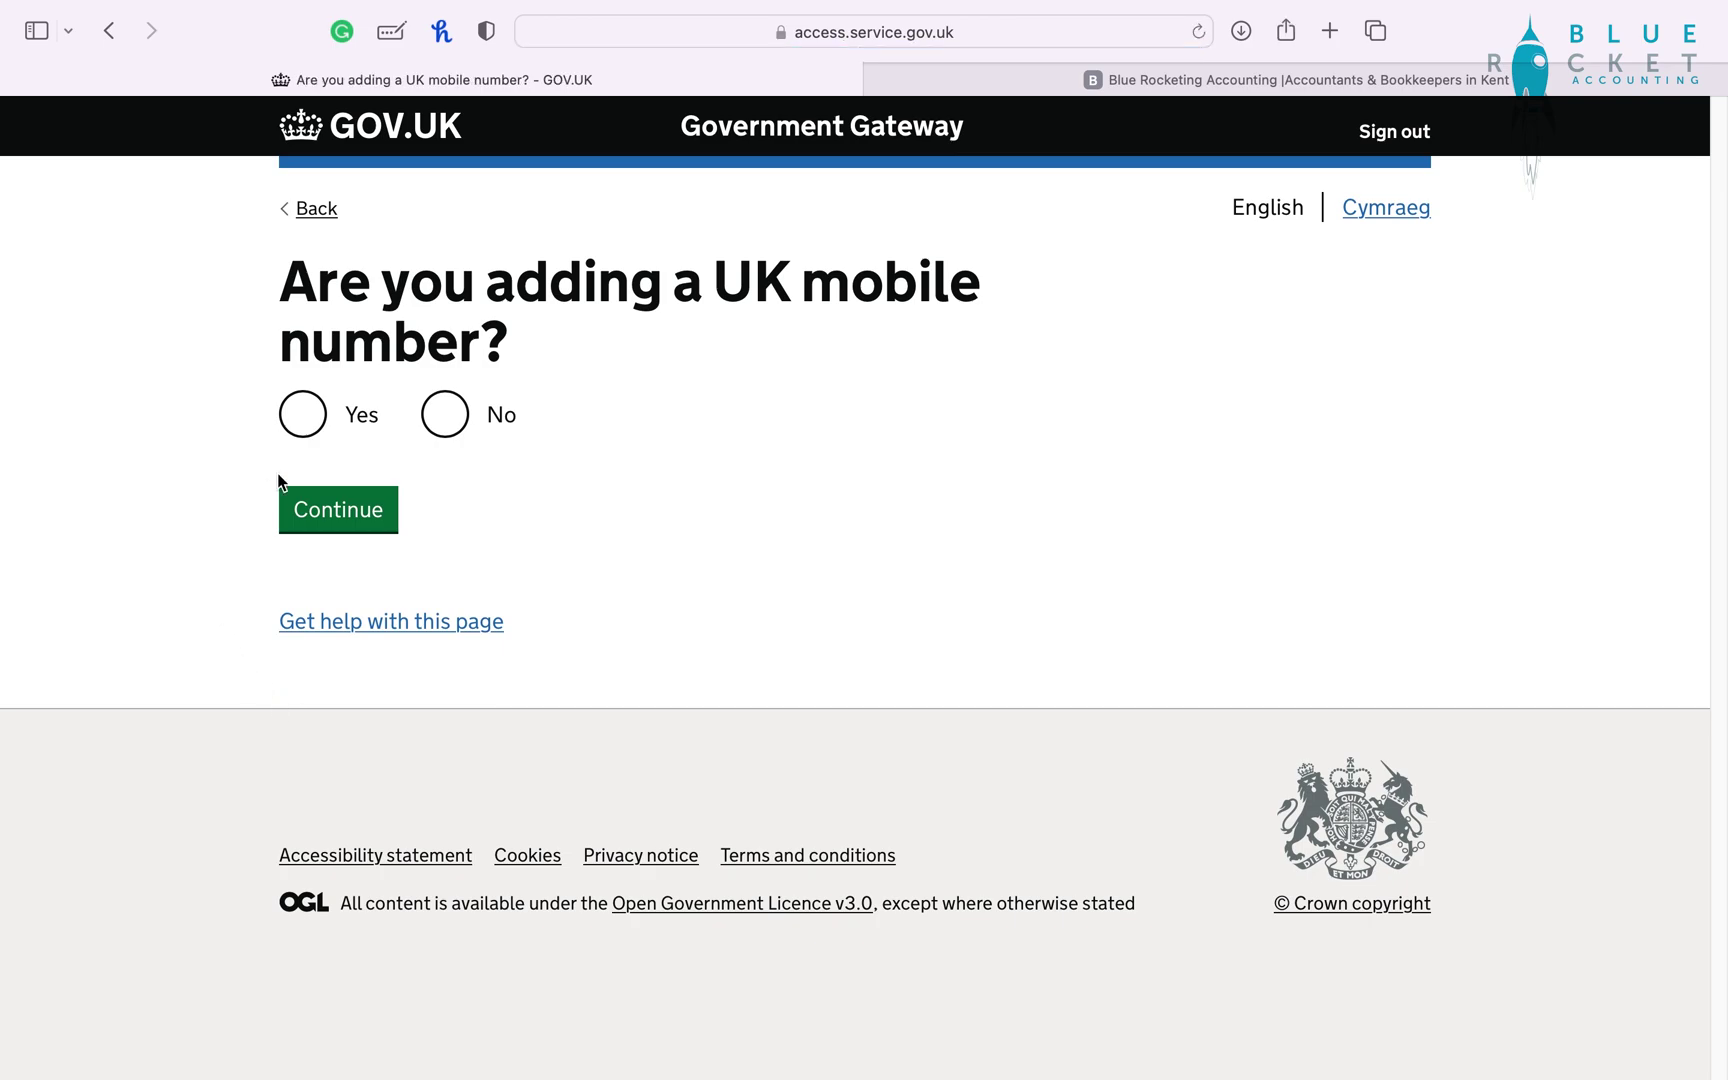
pyautogui.click(303, 414)
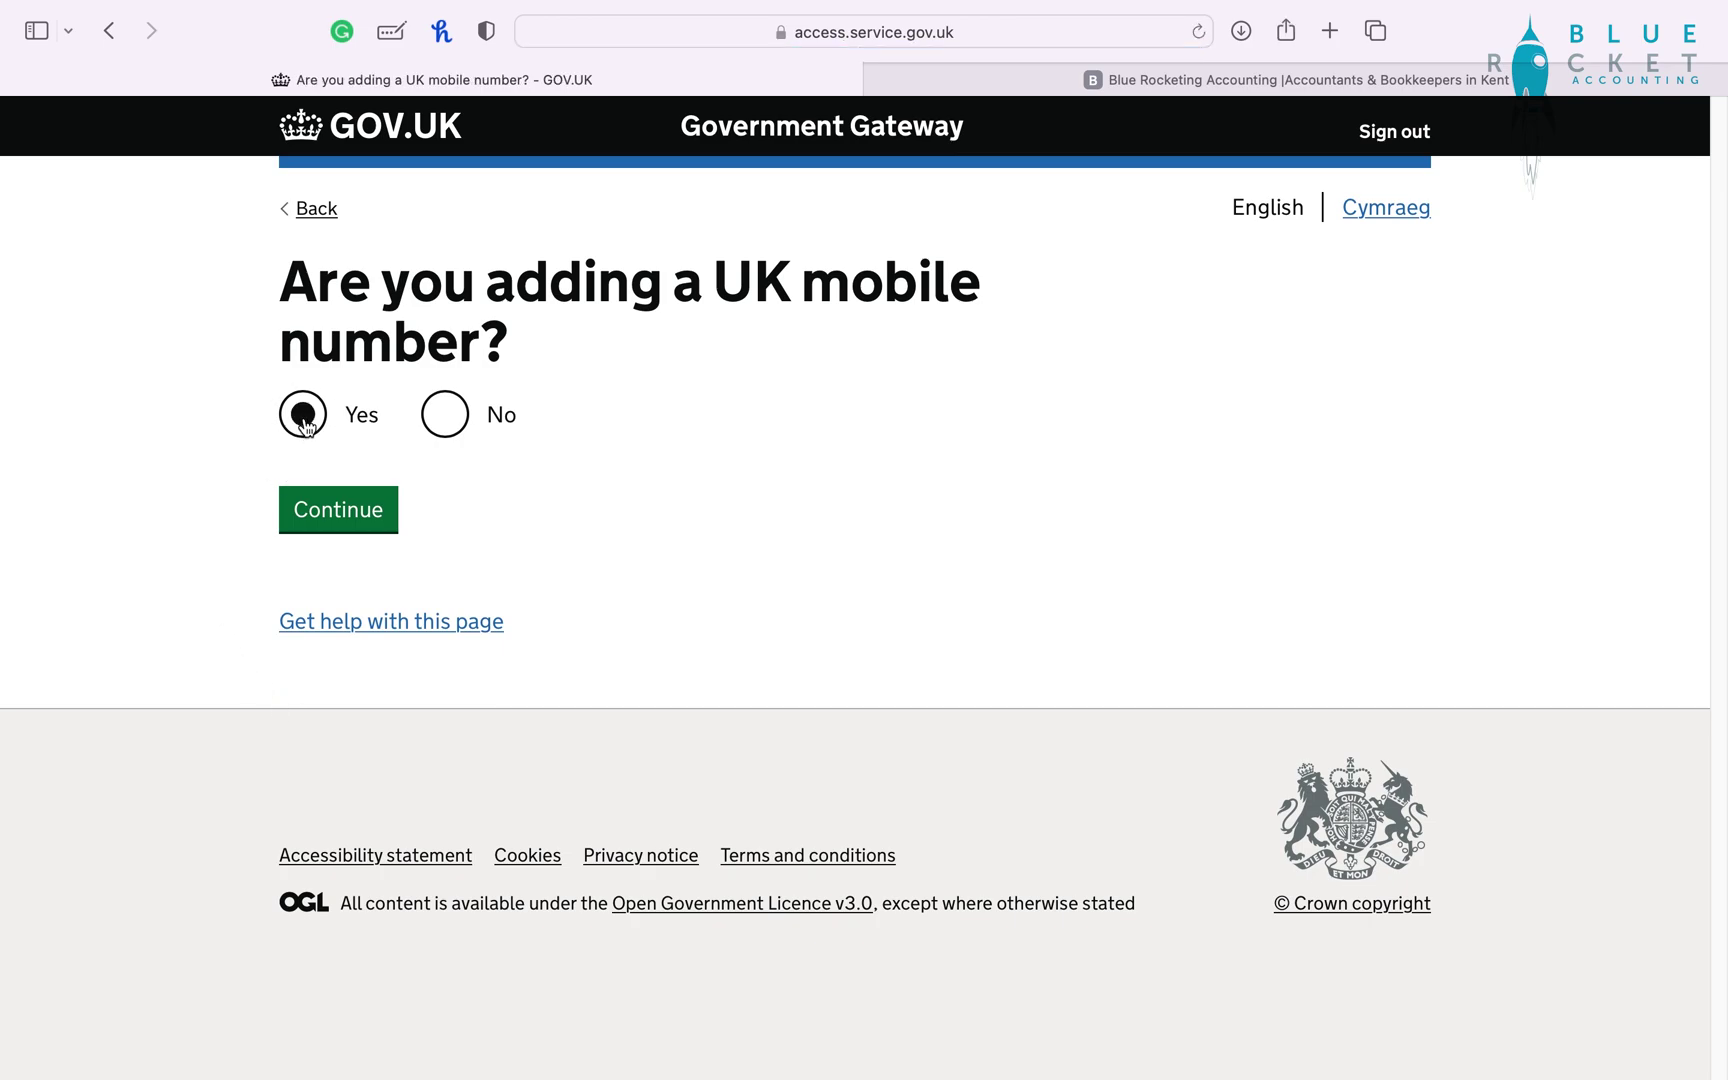
pyautogui.click(338, 512)
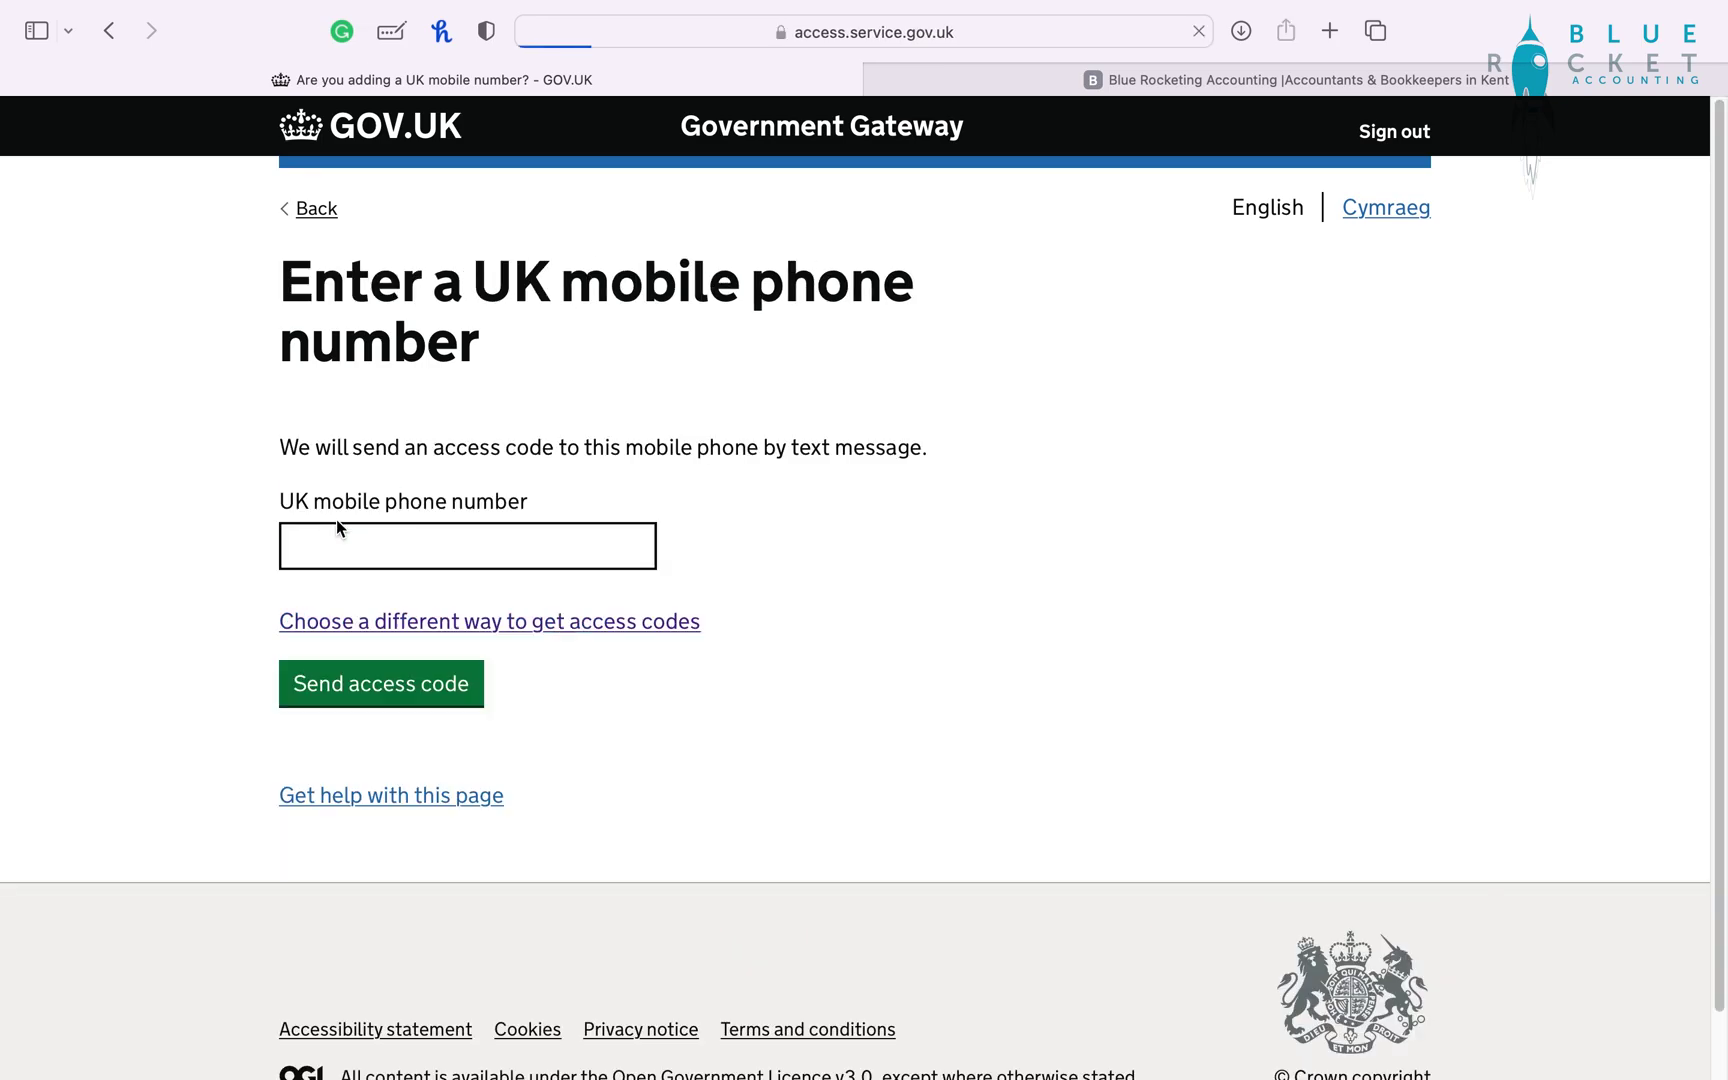
# - Enter the mobile number, then submit the texted six-digit access code to finish security setup
pyautogui.click(300, 540)
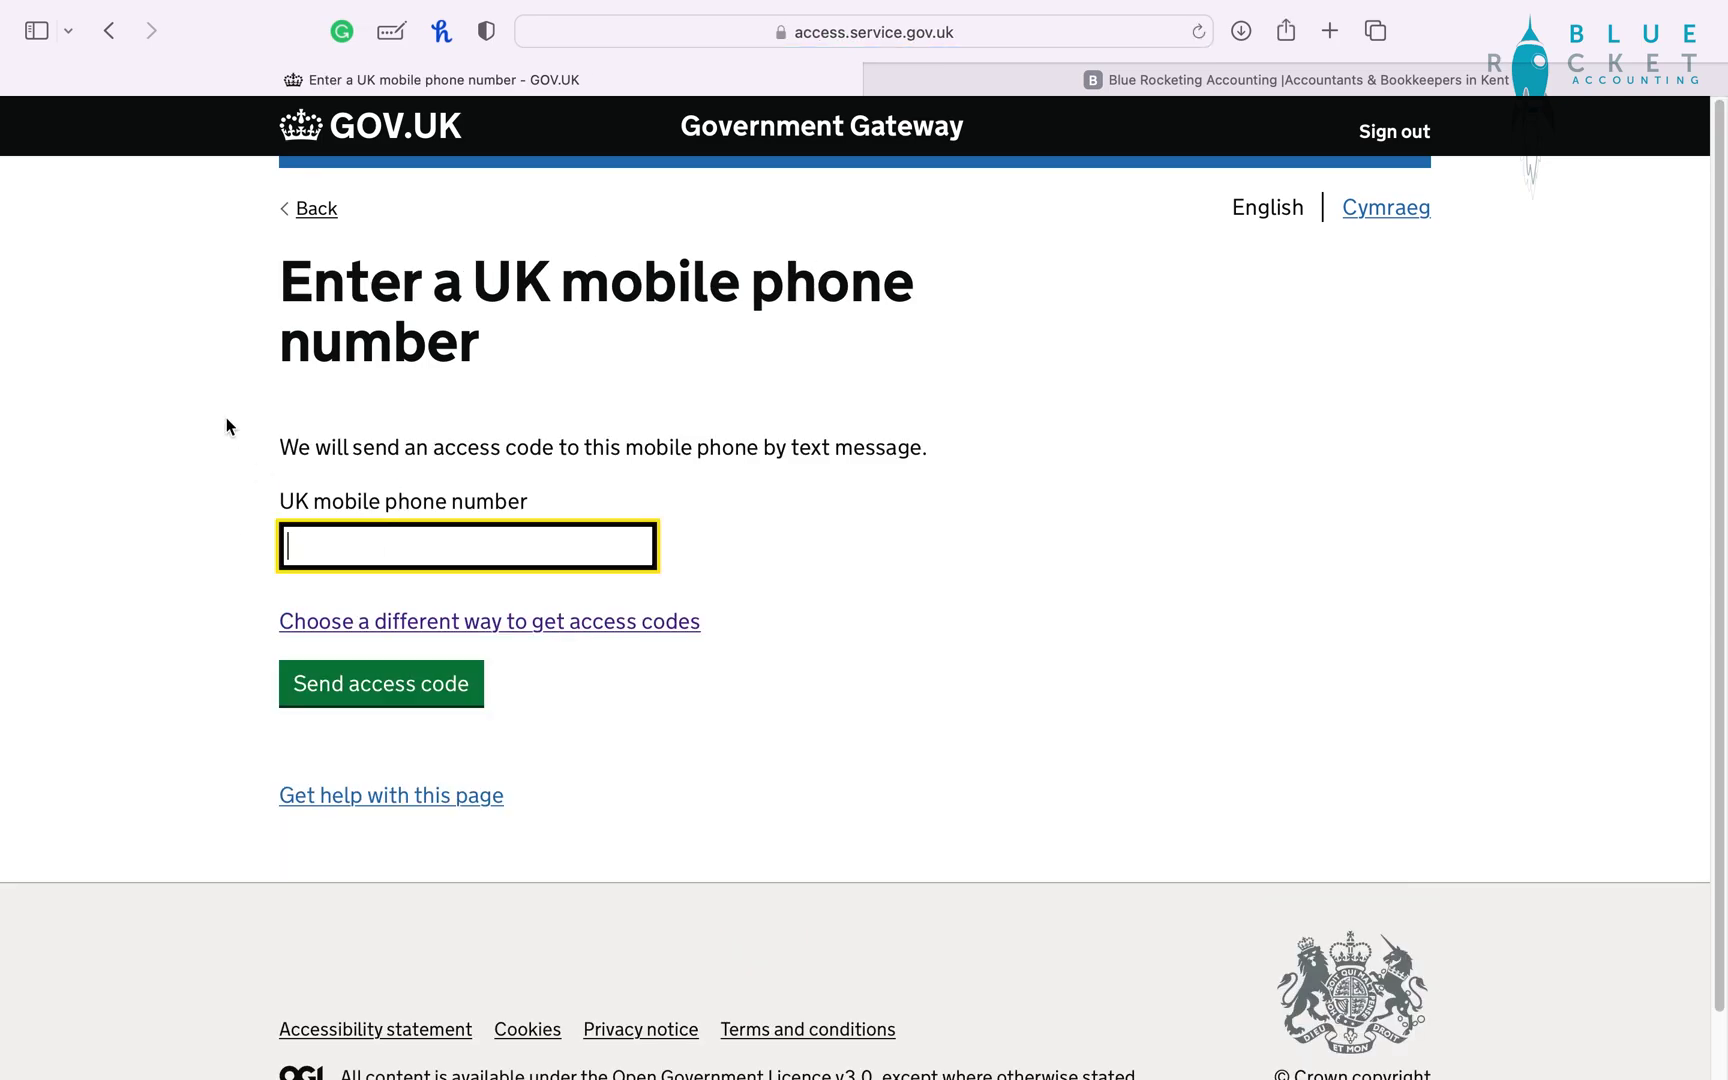
pyautogui.write('077009000')
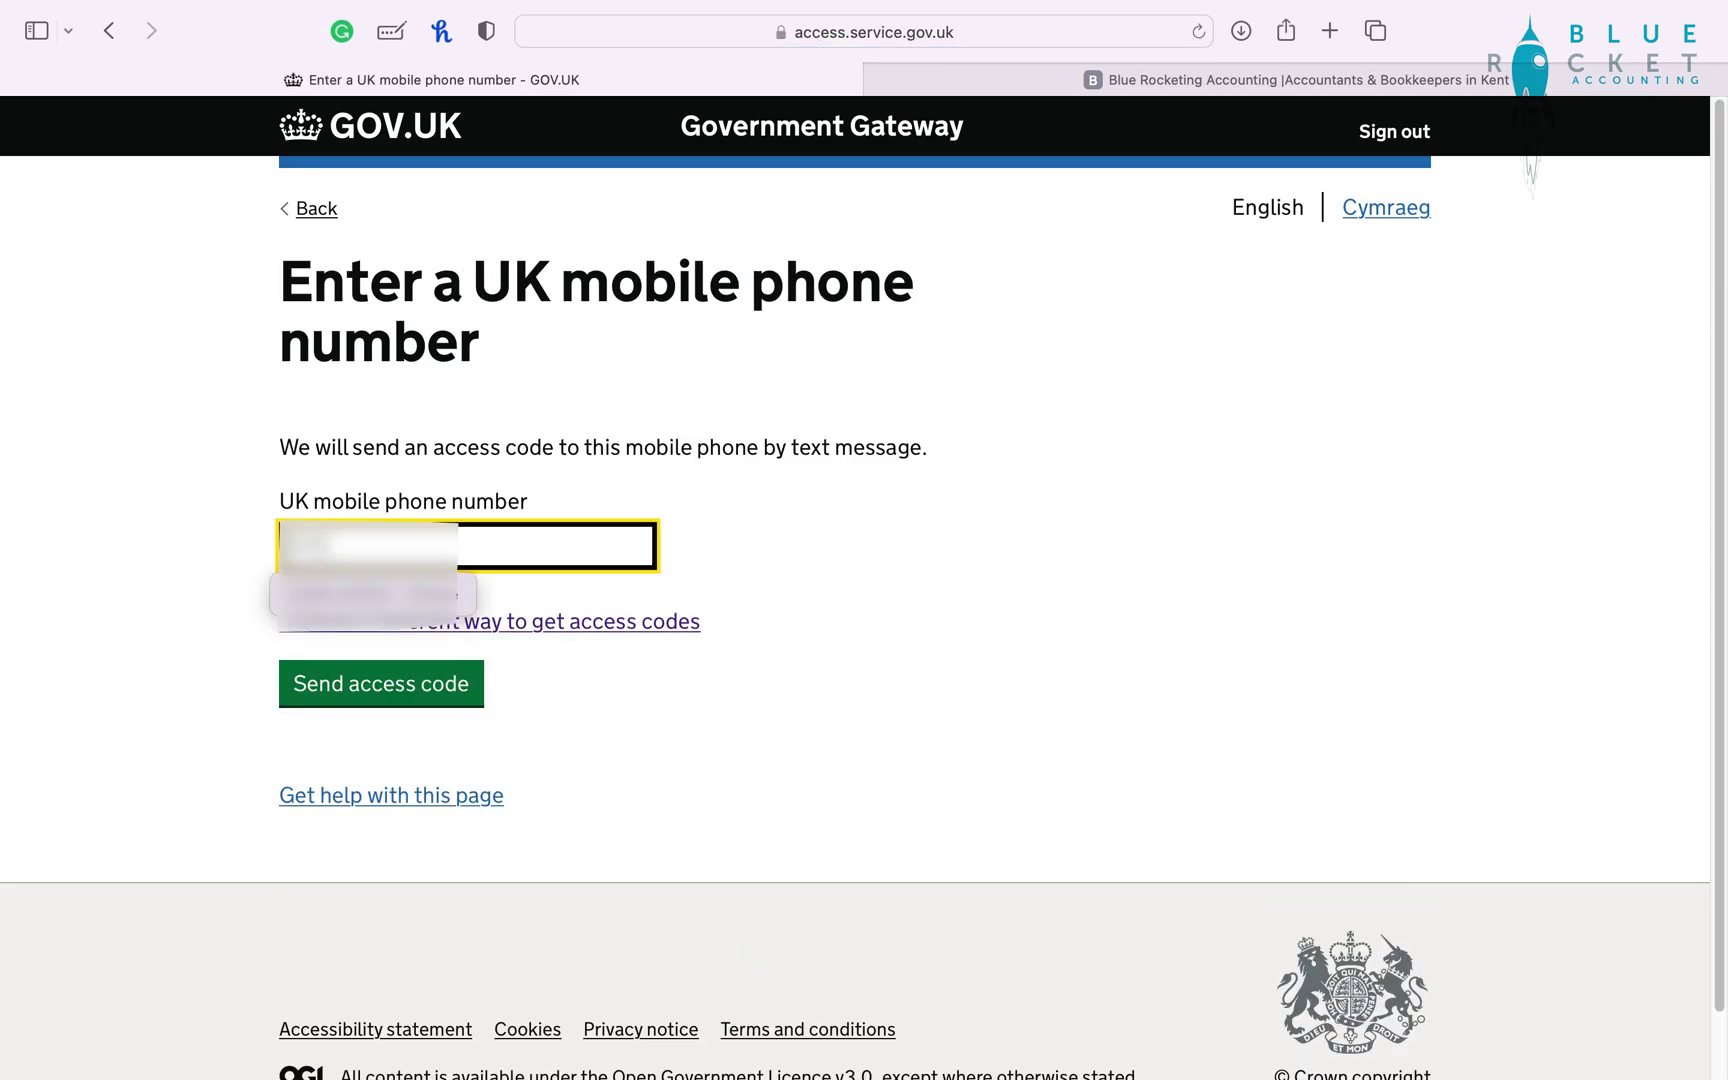
pyautogui.write('00')
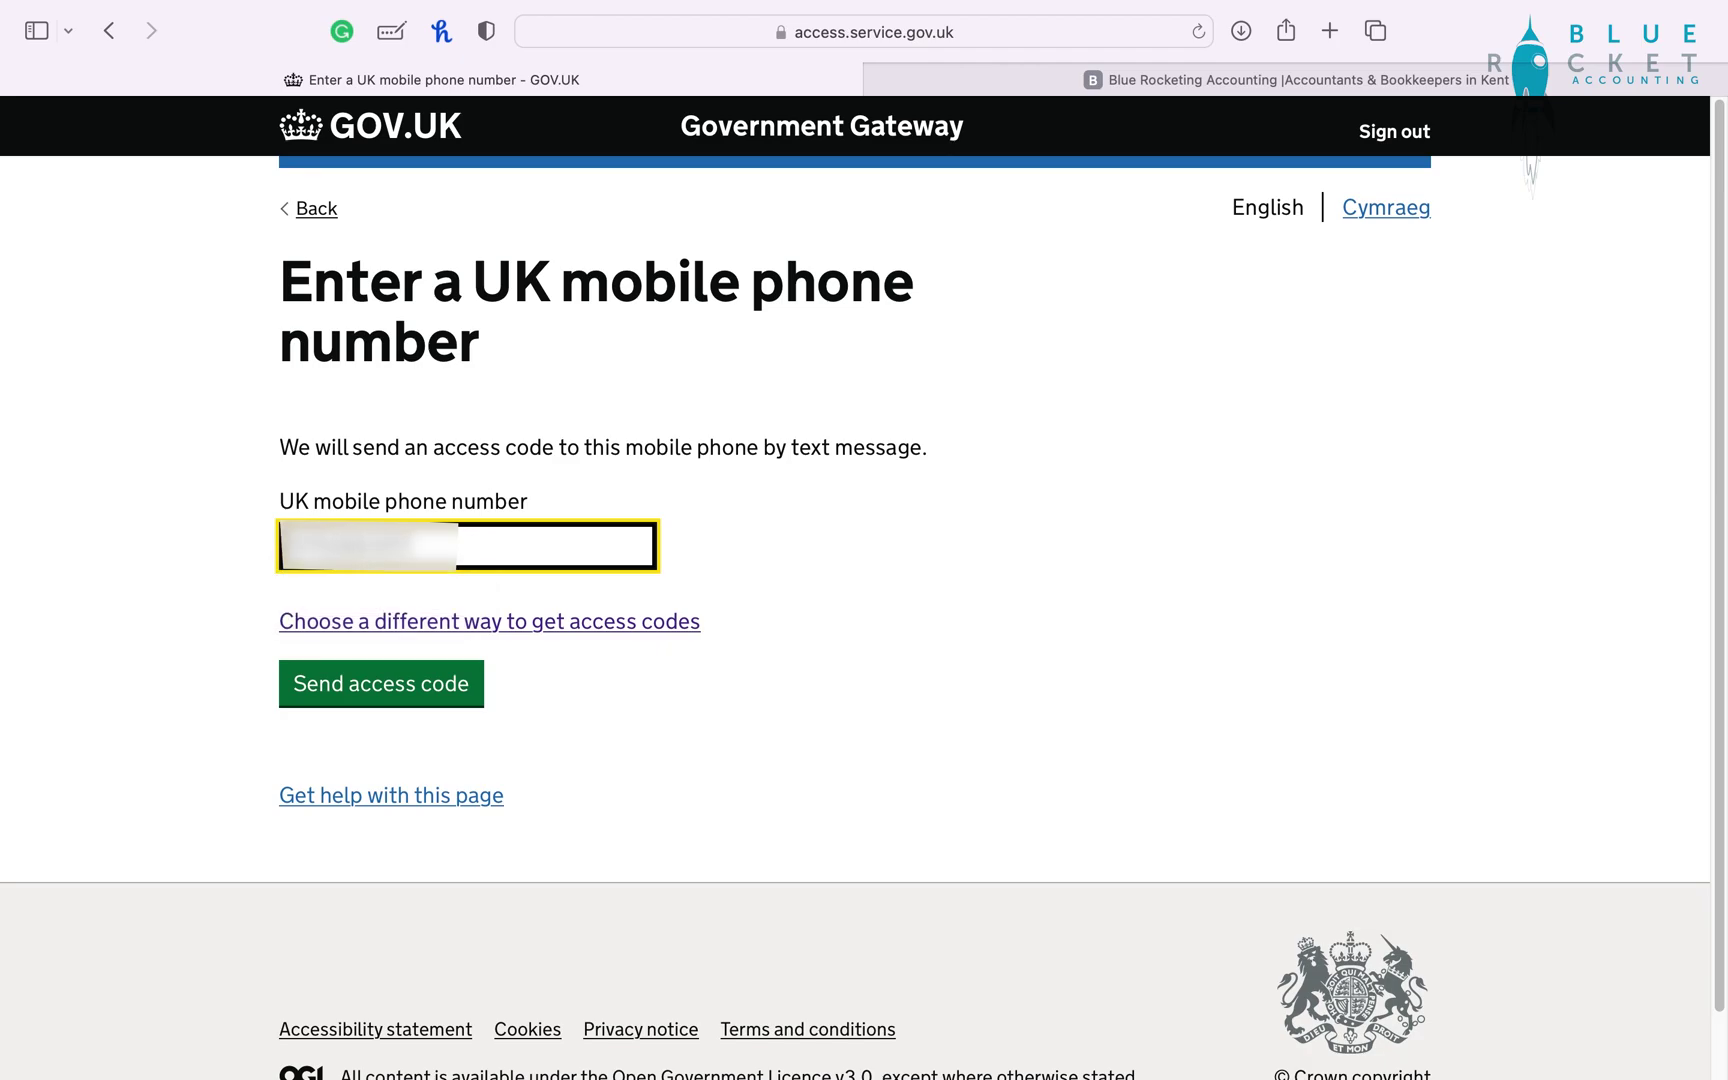
pyautogui.click(351, 694)
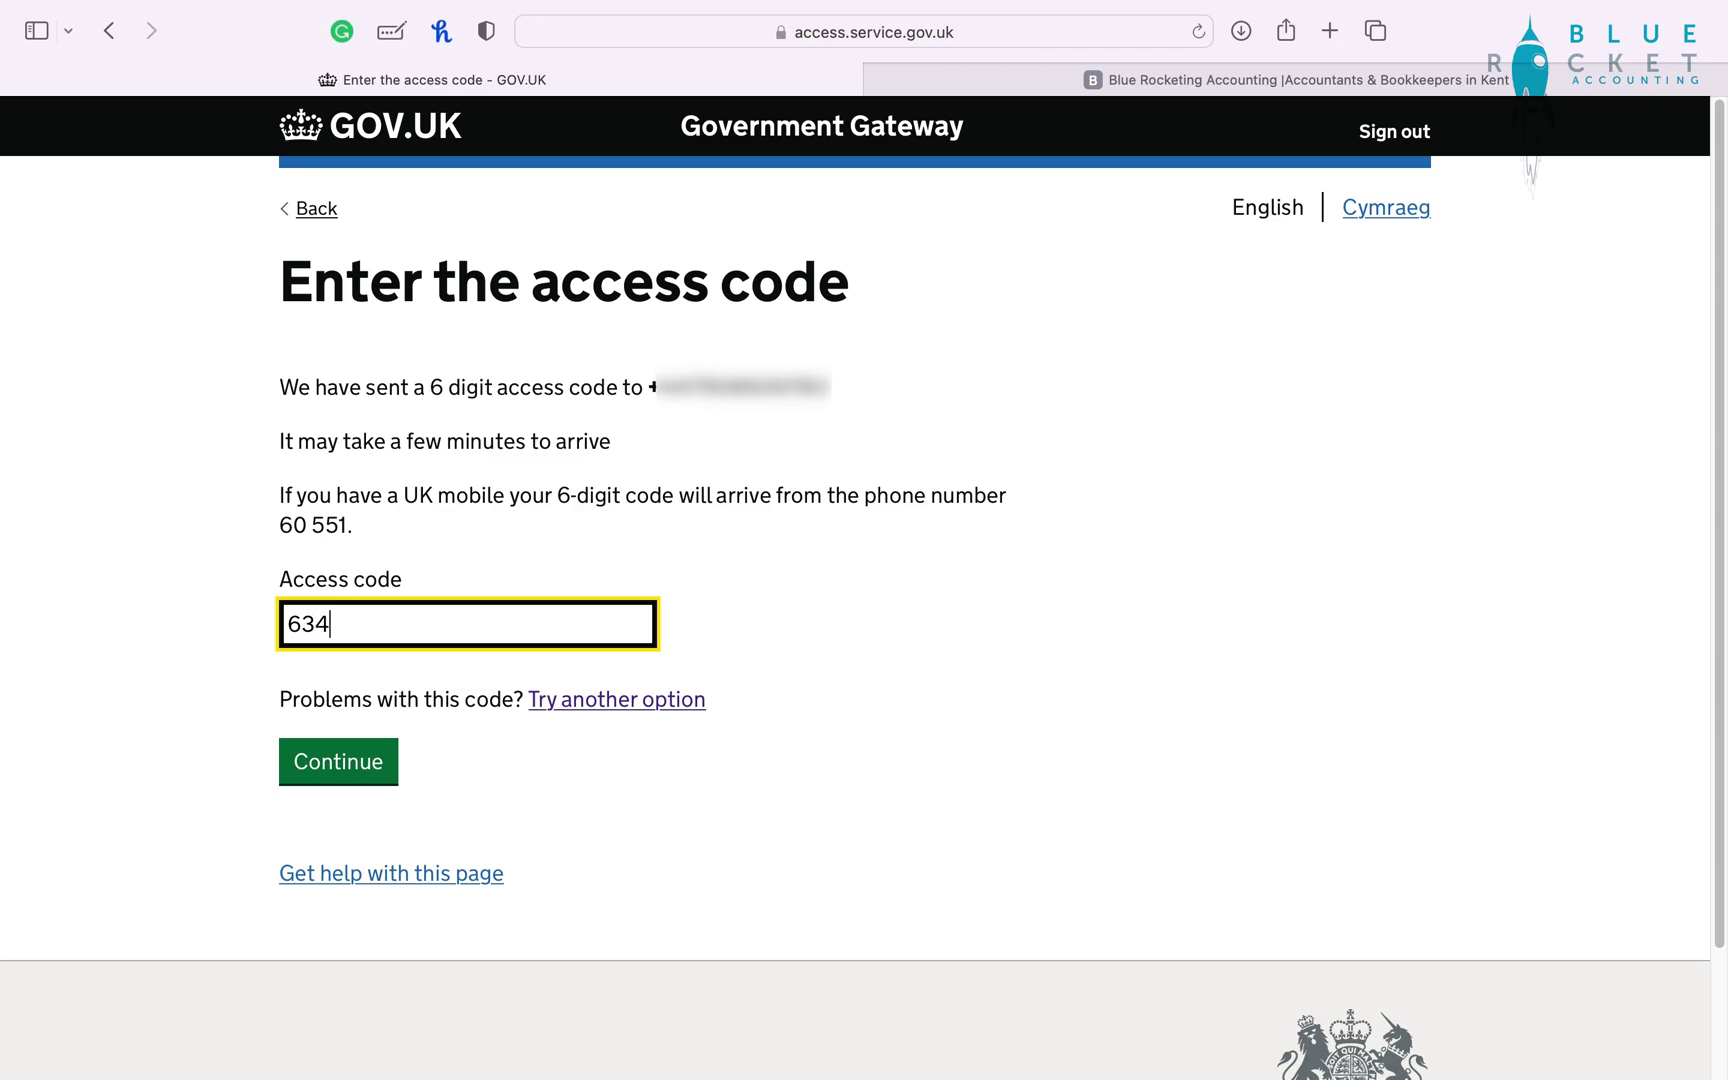
pyautogui.click(320, 768)
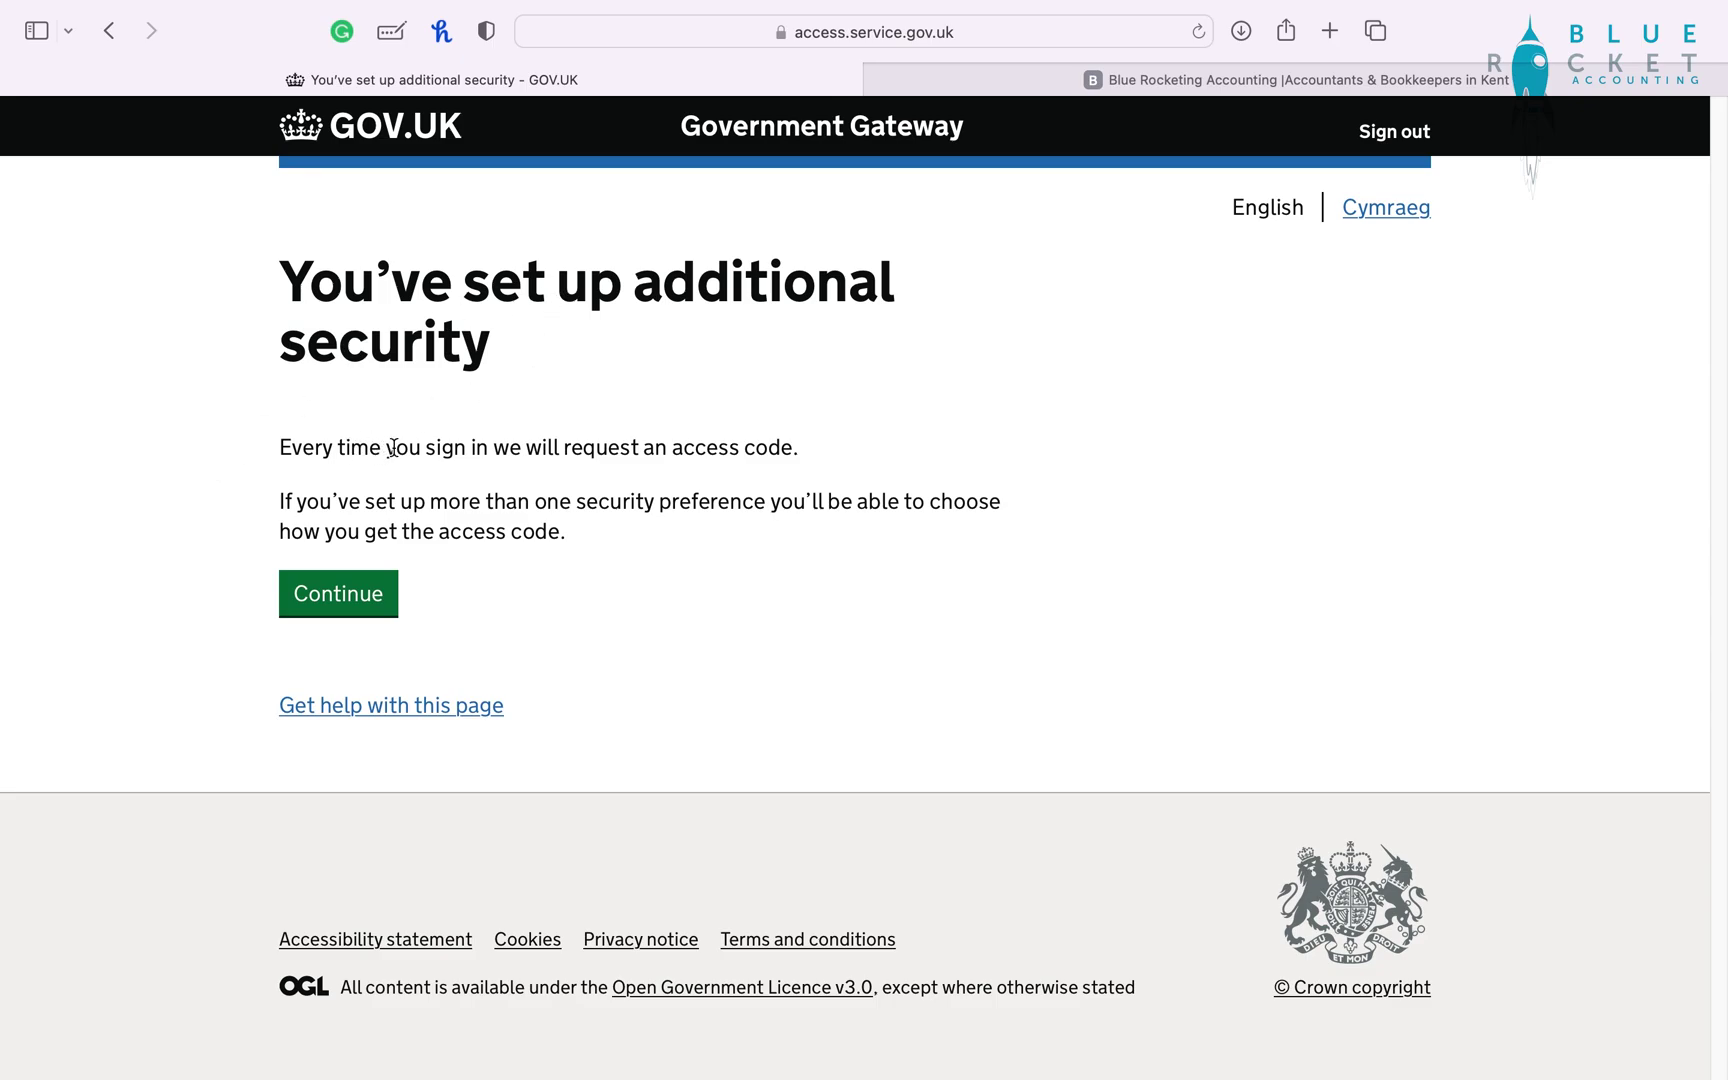
pyautogui.click(346, 598)
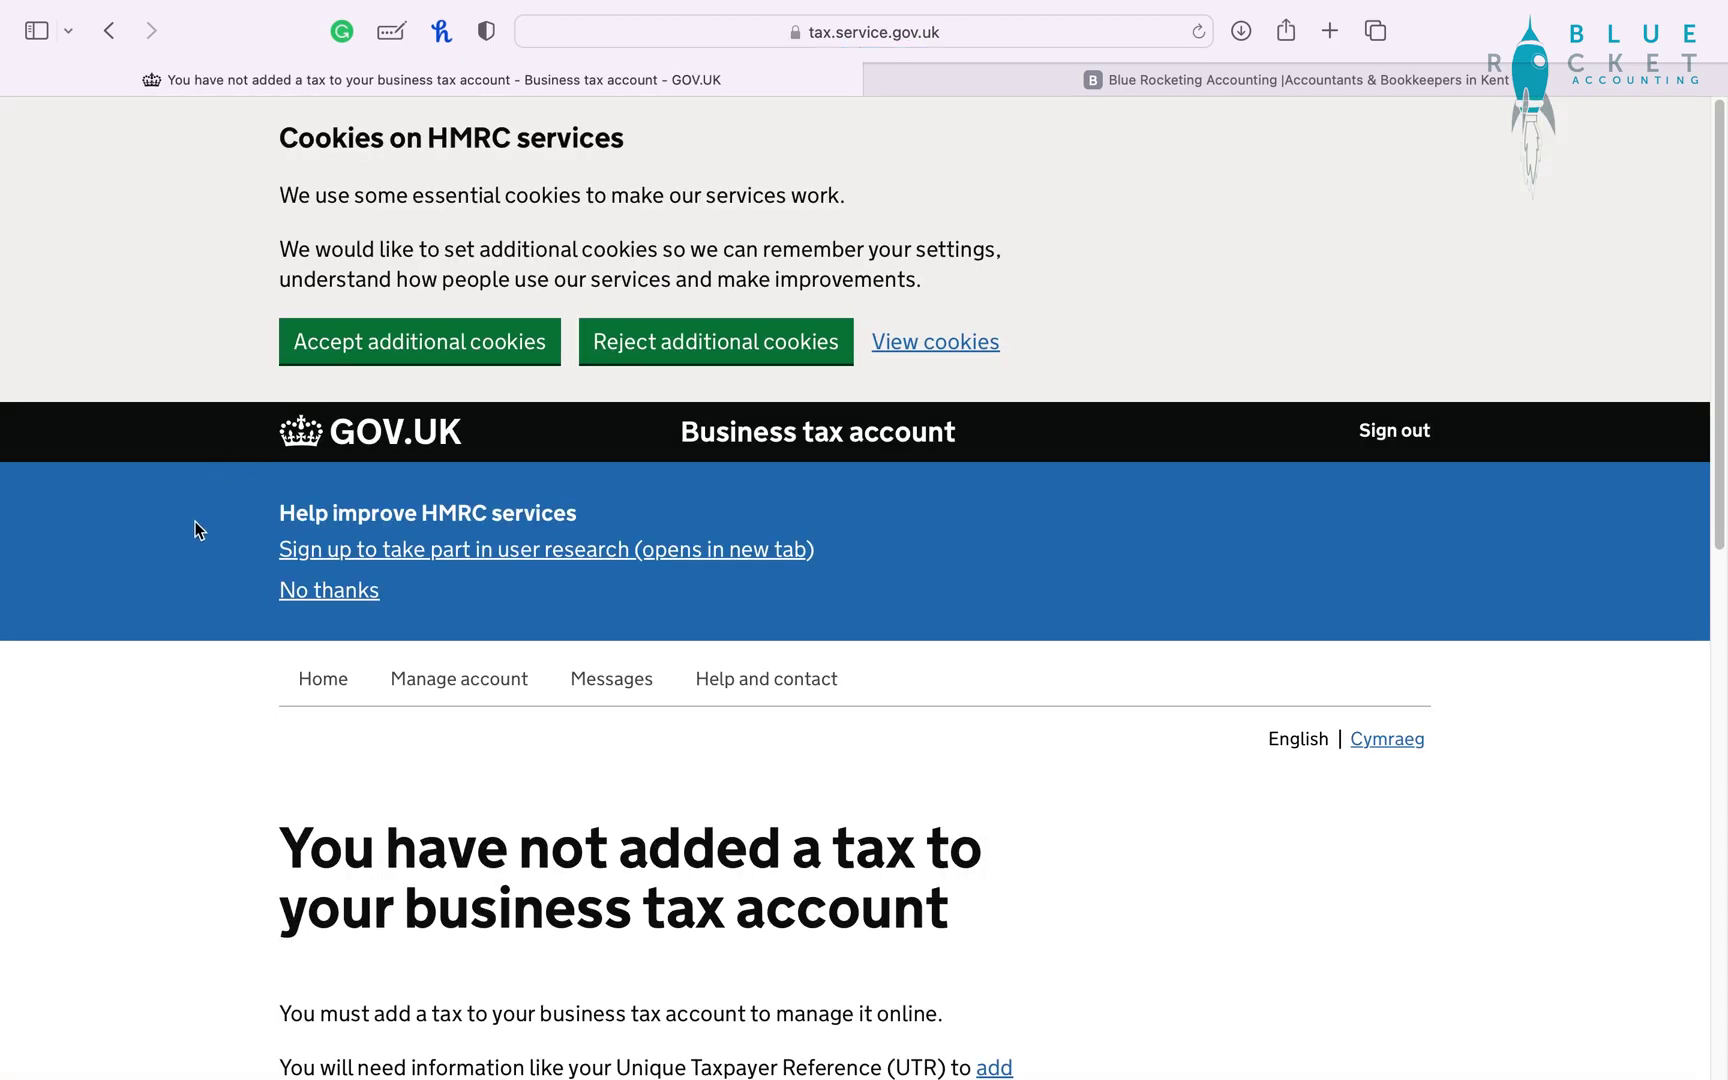
# - Accept the additional HMRC cookies and look over the Business tax account page
pyautogui.click(384, 356)
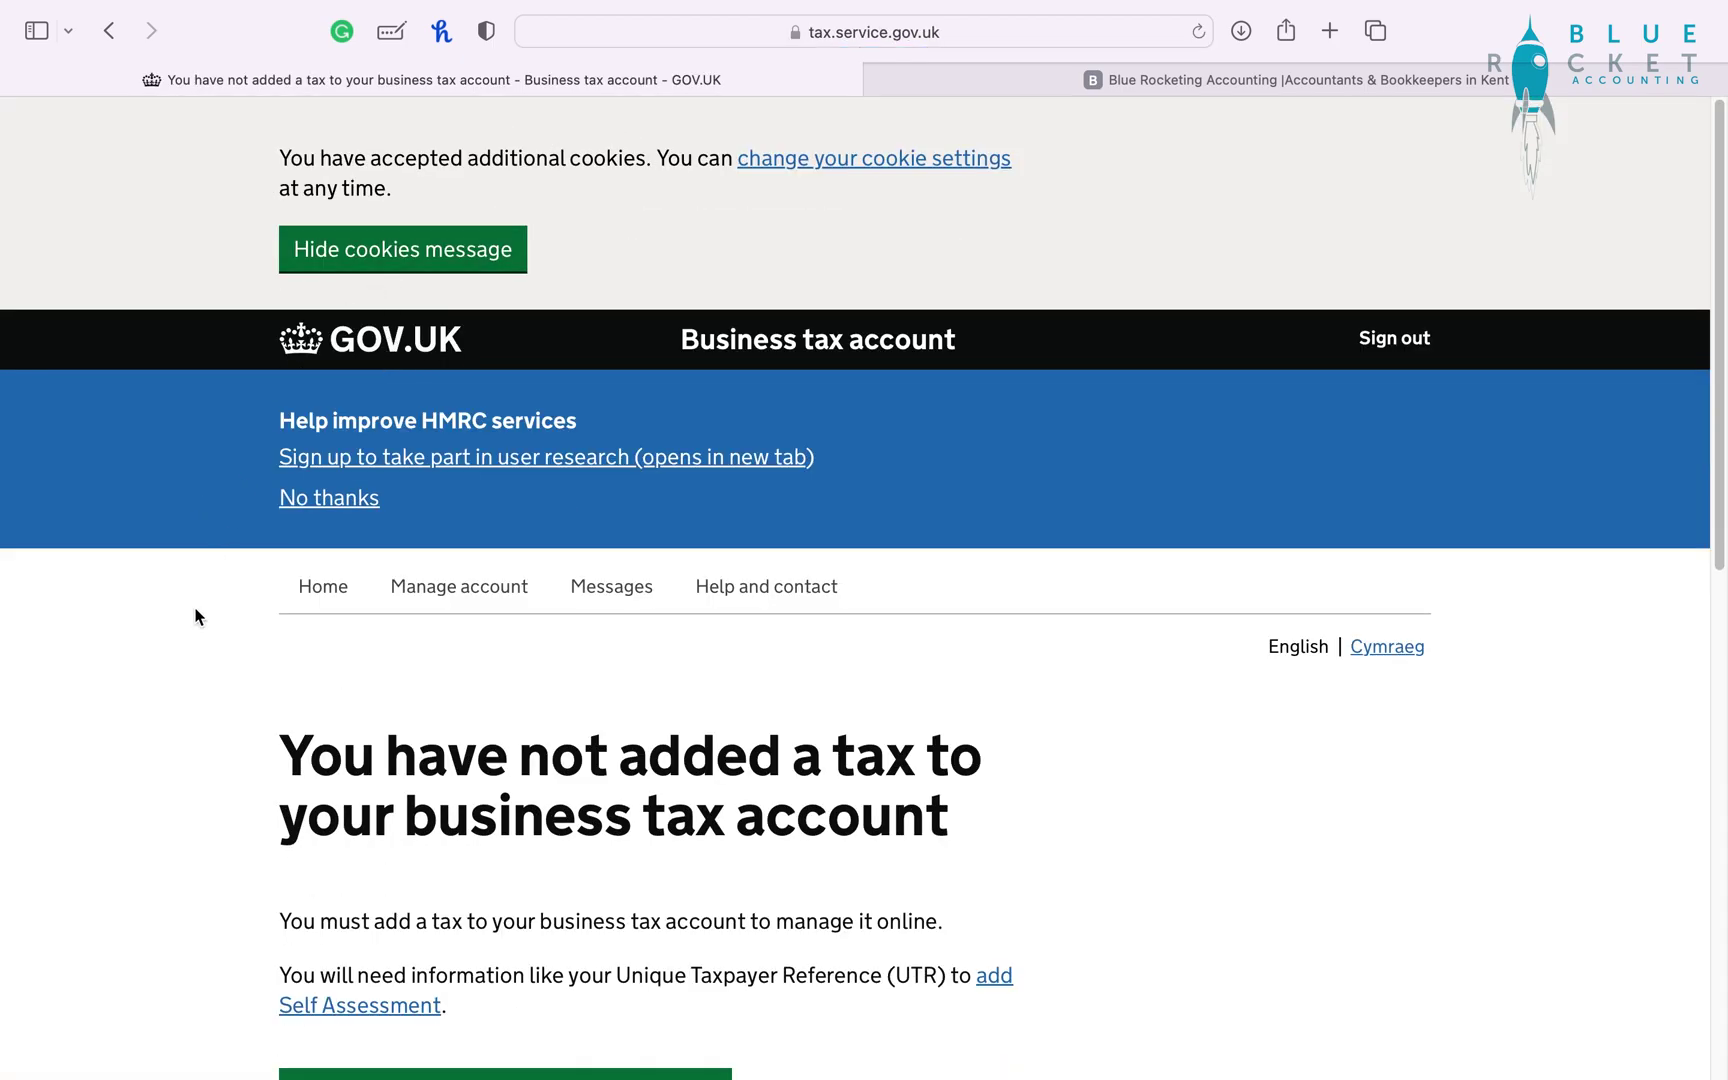
pyautogui.scroll(-3, 196, 616)
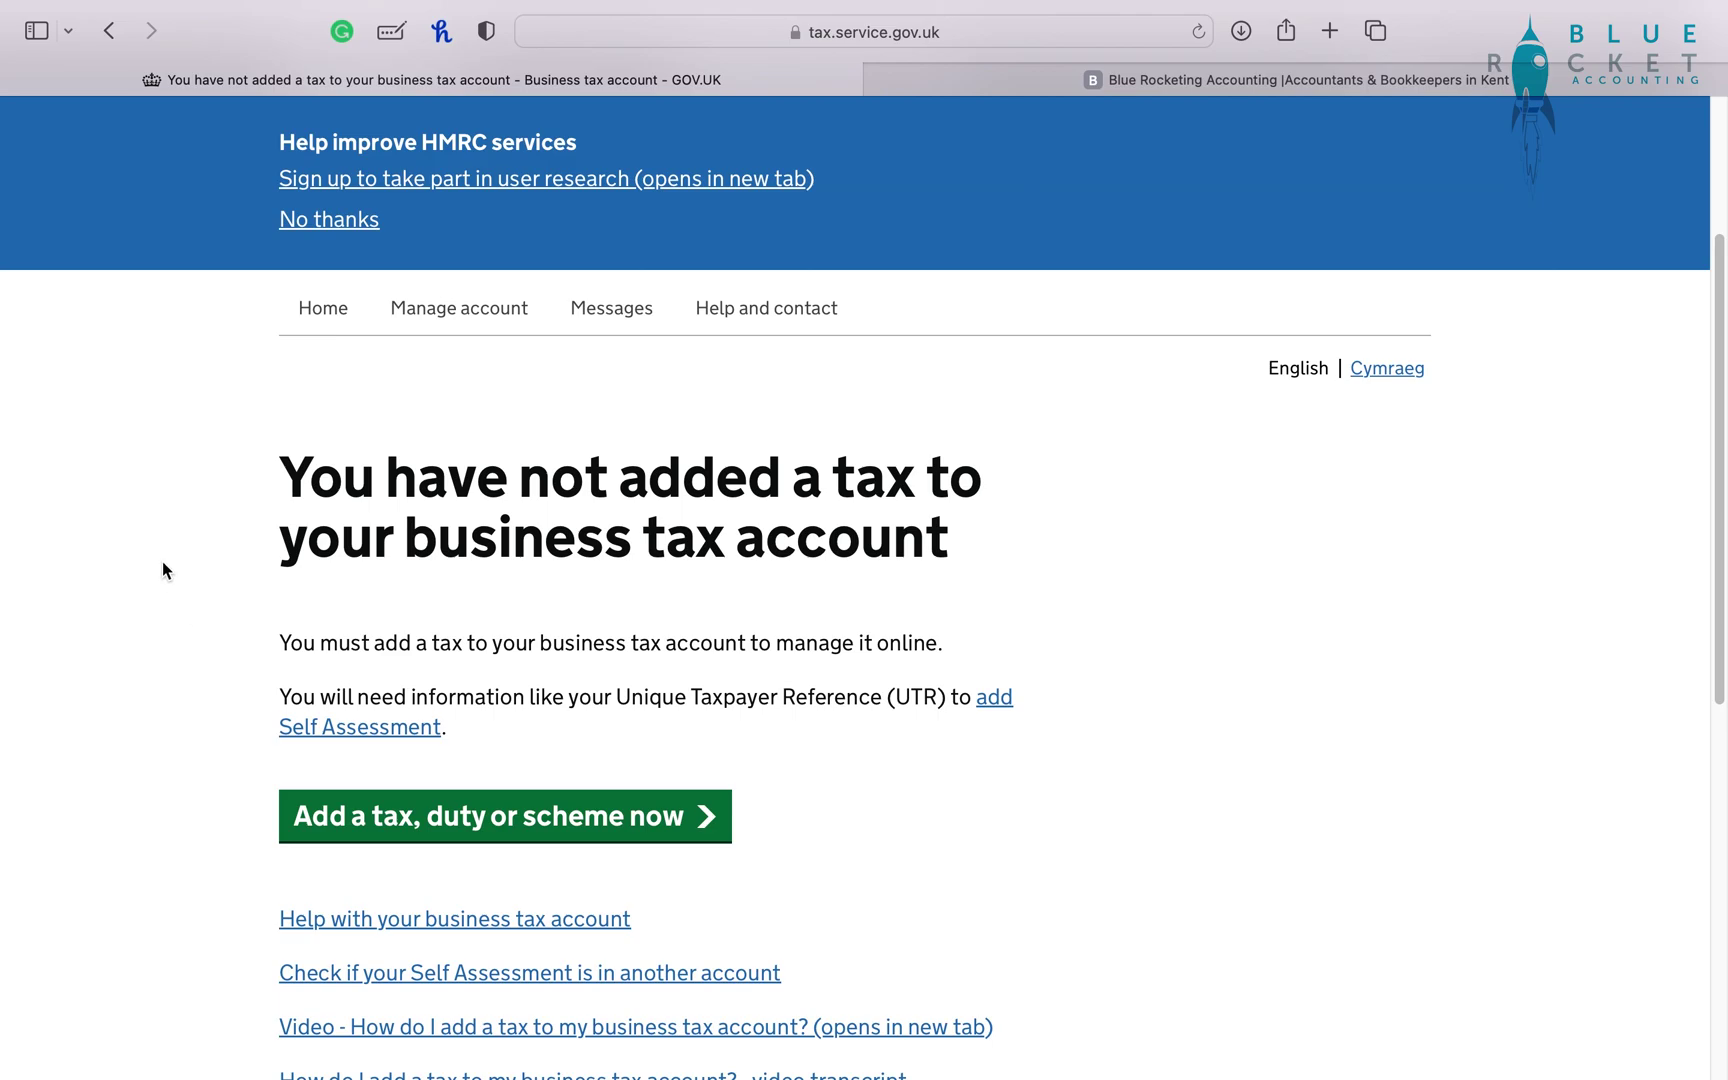
pyautogui.scroll(-2, 163, 563)
pyautogui.scroll(2, 163, 563)
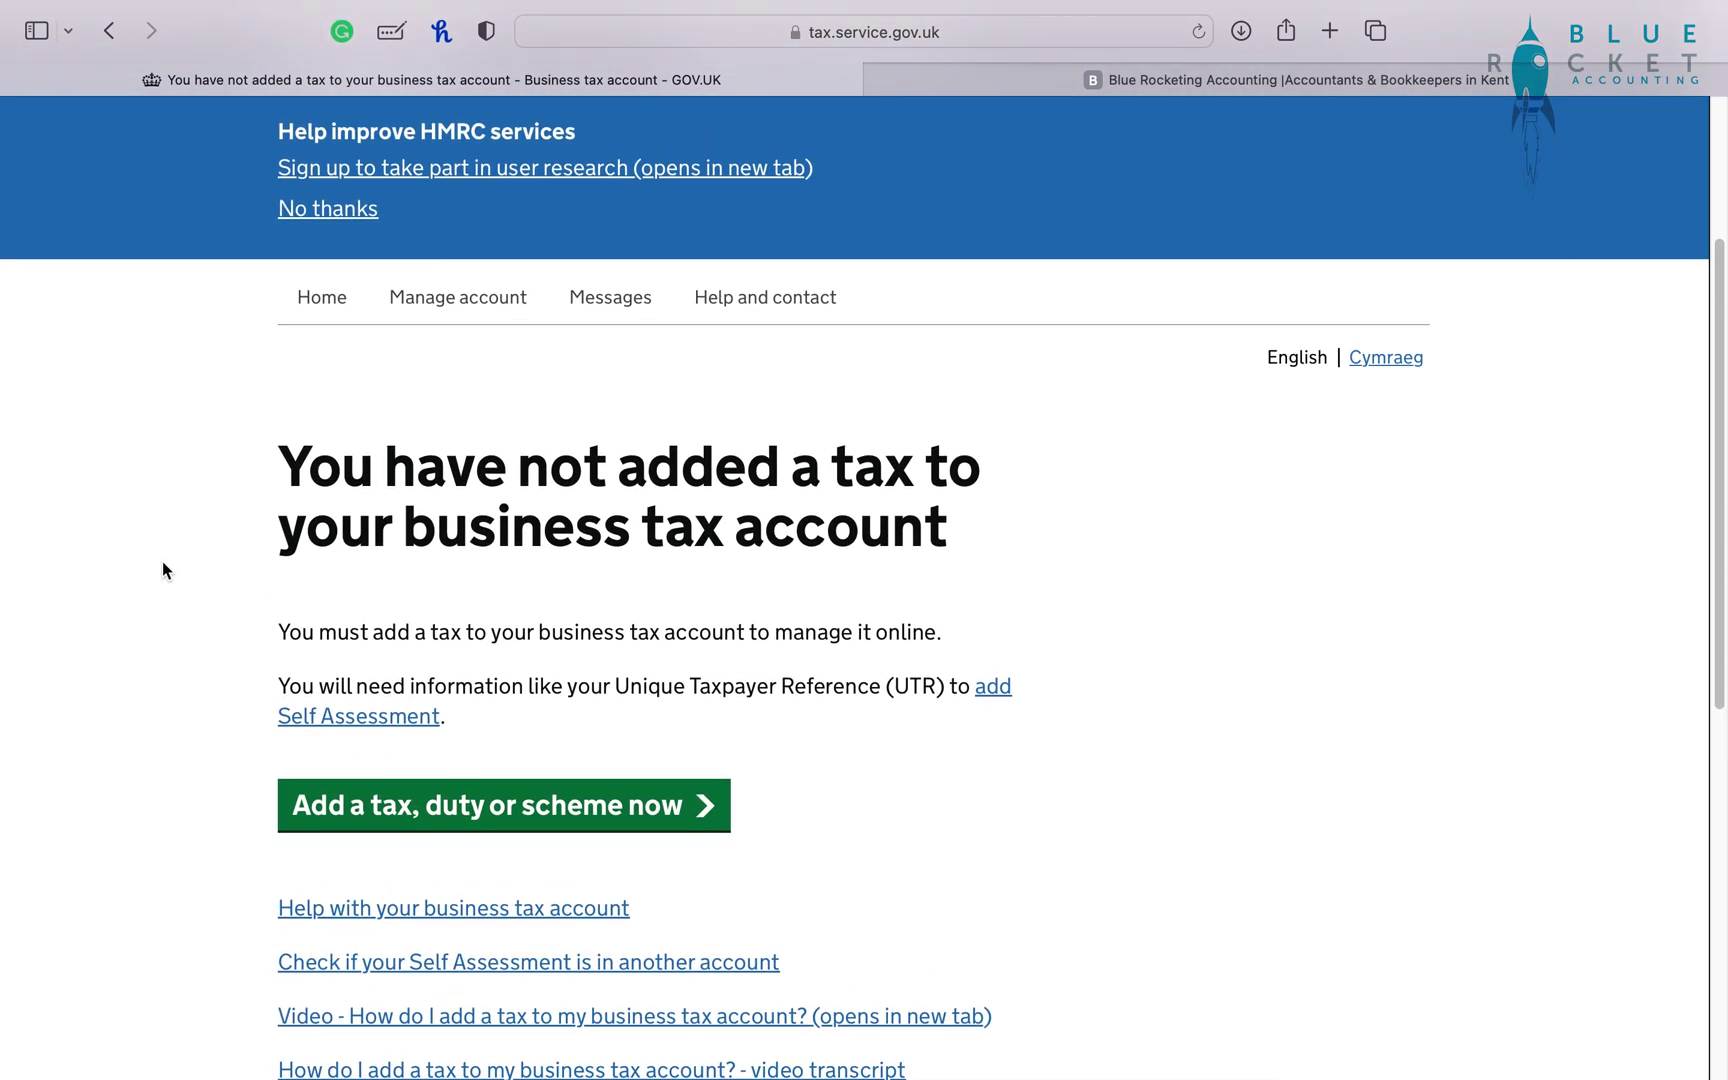
pyautogui.scroll(-1, 164, 570)
pyautogui.scroll(-5, 164, 570)
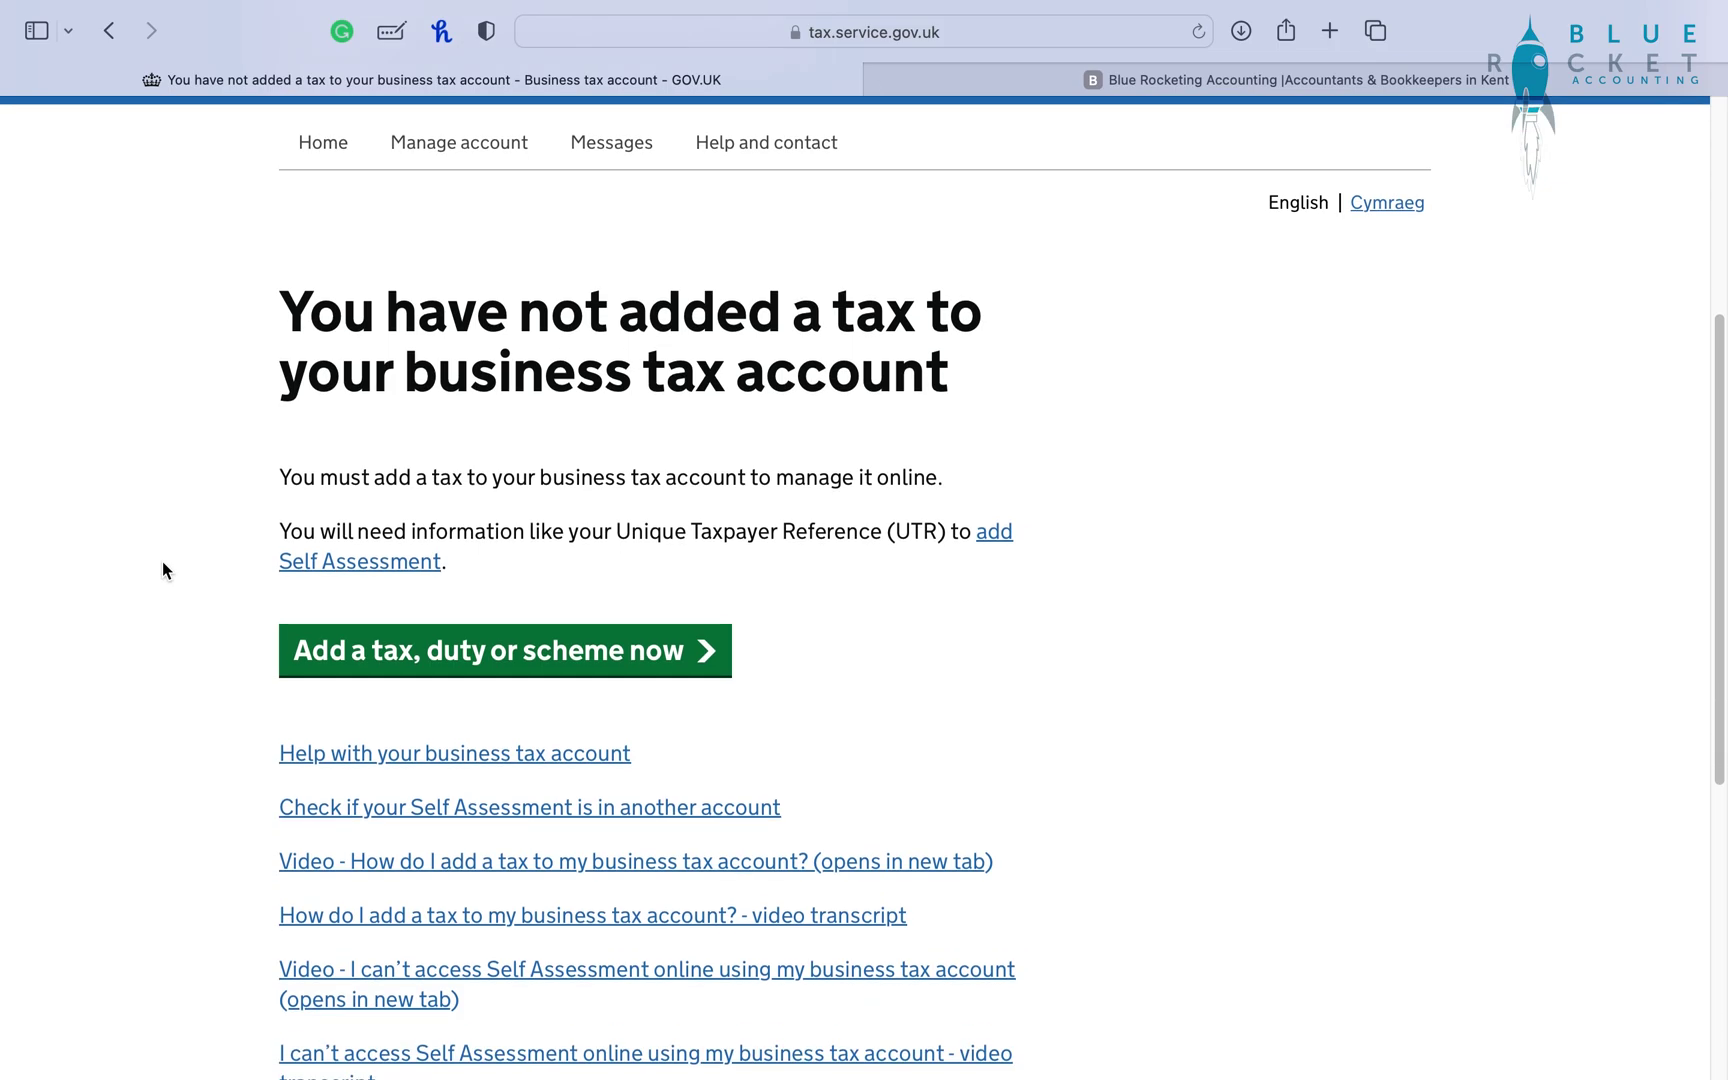
pyautogui.scroll(-2, 163, 570)
pyautogui.scroll(5, 163, 570)
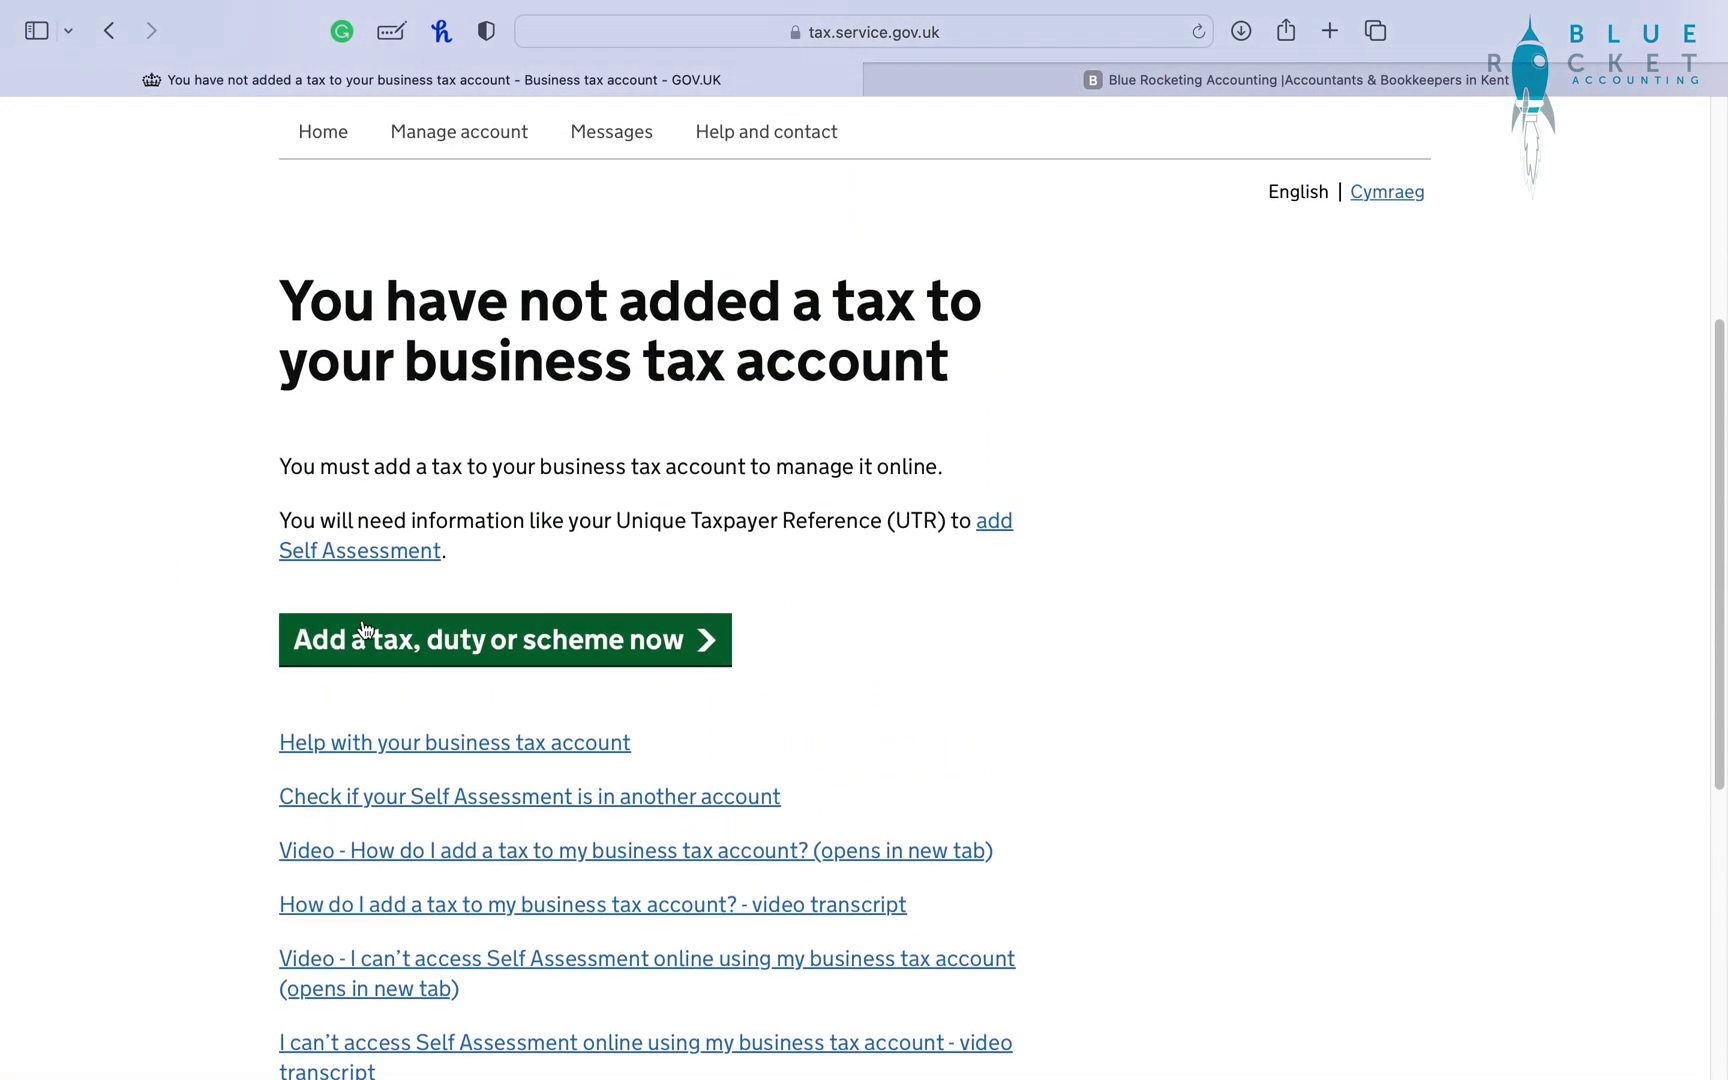
# - Choose Corporation Tax as the tax to add and go to its UTR field
pyautogui.click(378, 648)
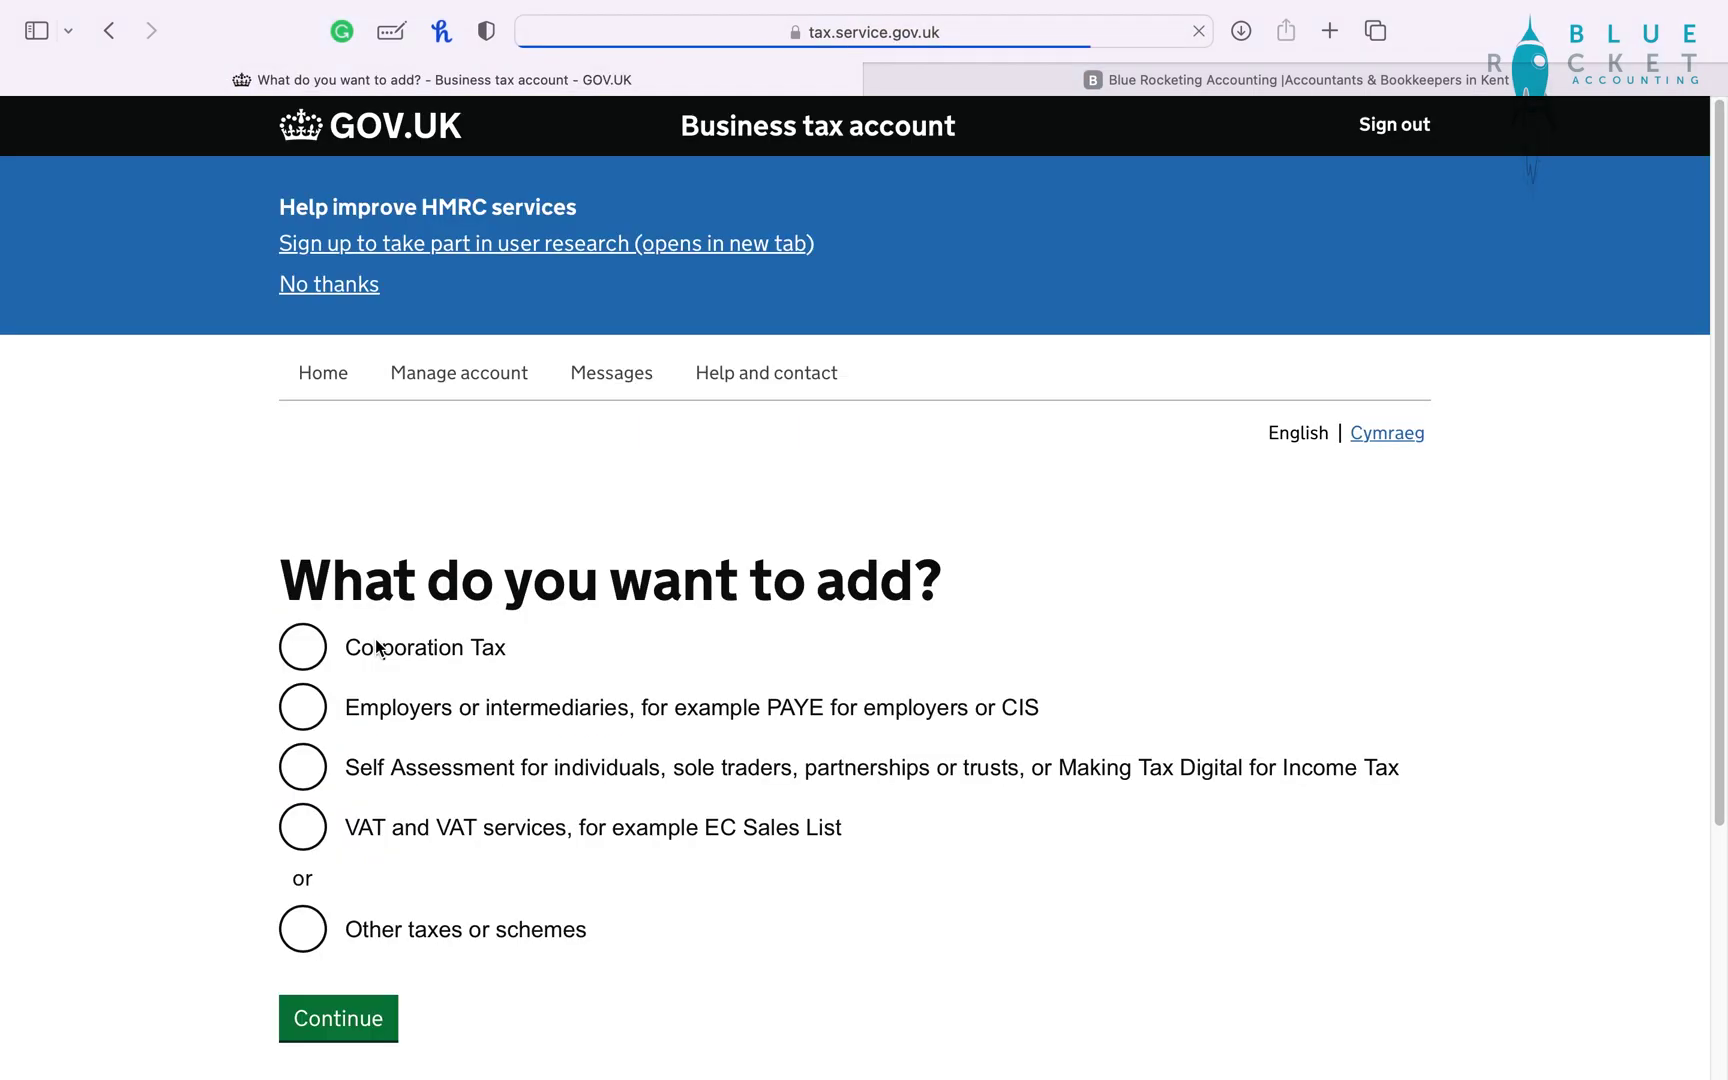
pyautogui.click(303, 648)
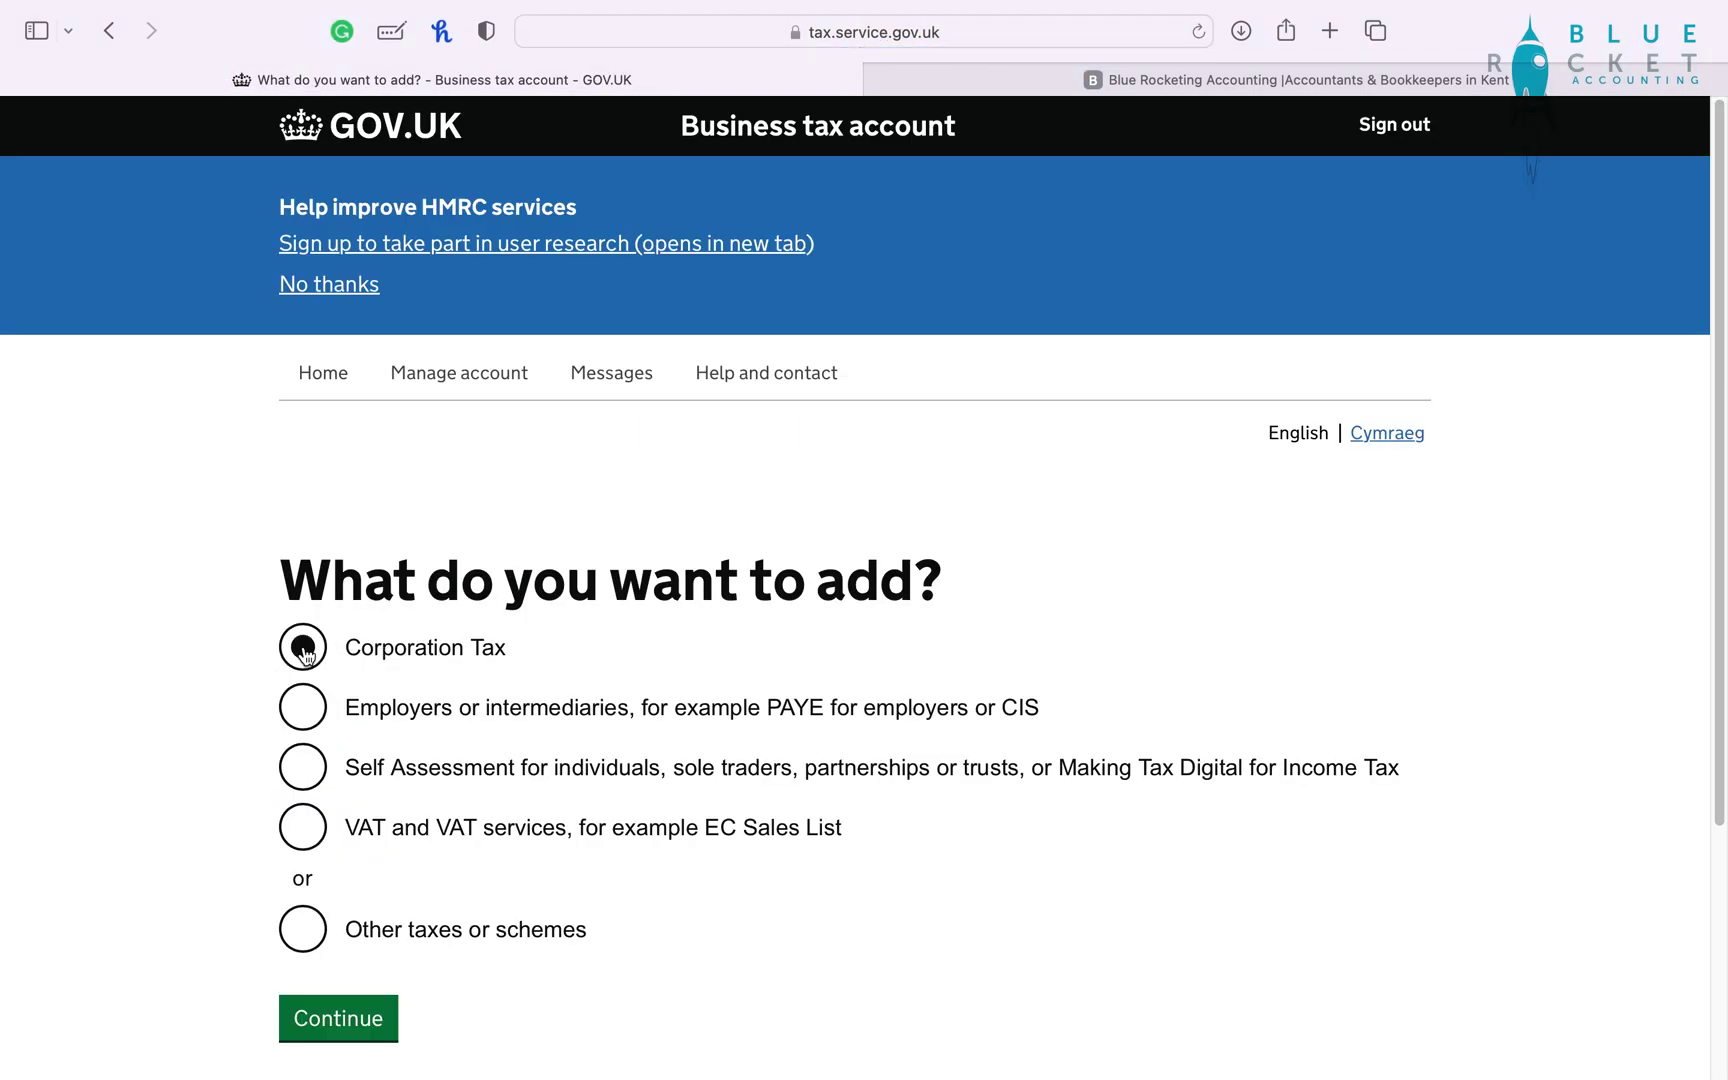
pyautogui.scroll(-2, 211, 649)
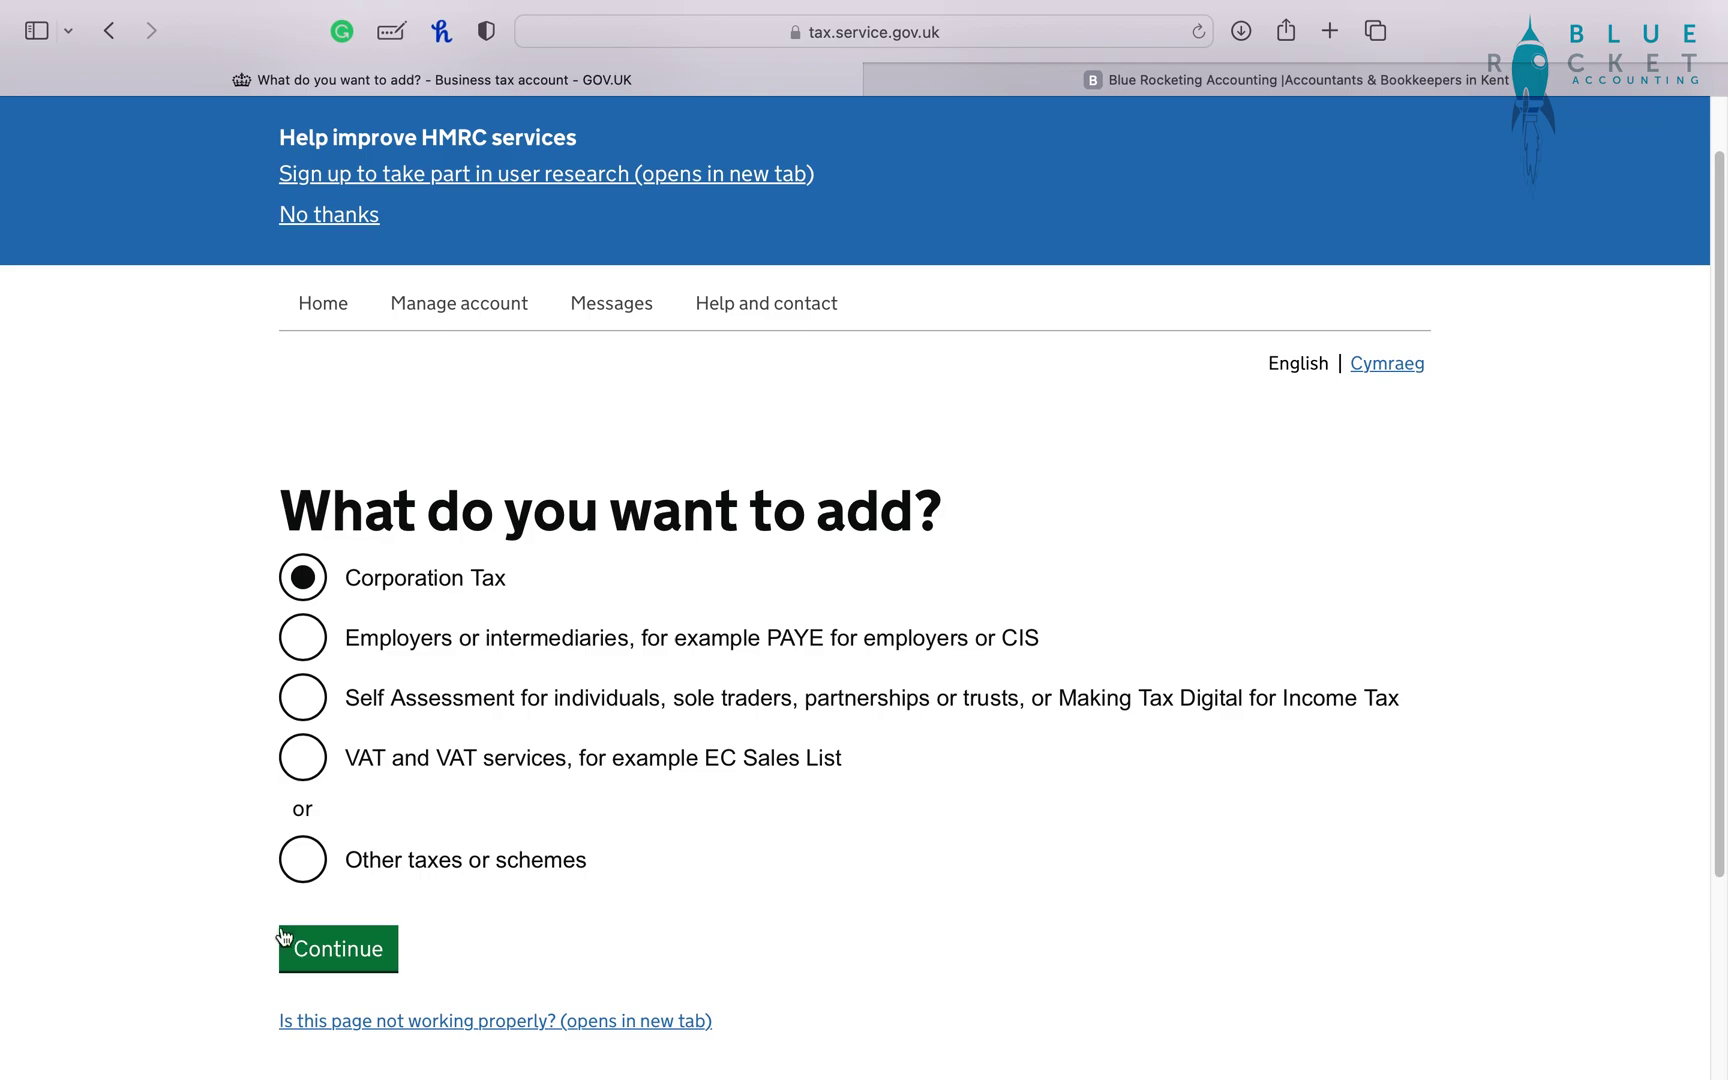
pyautogui.click(327, 950)
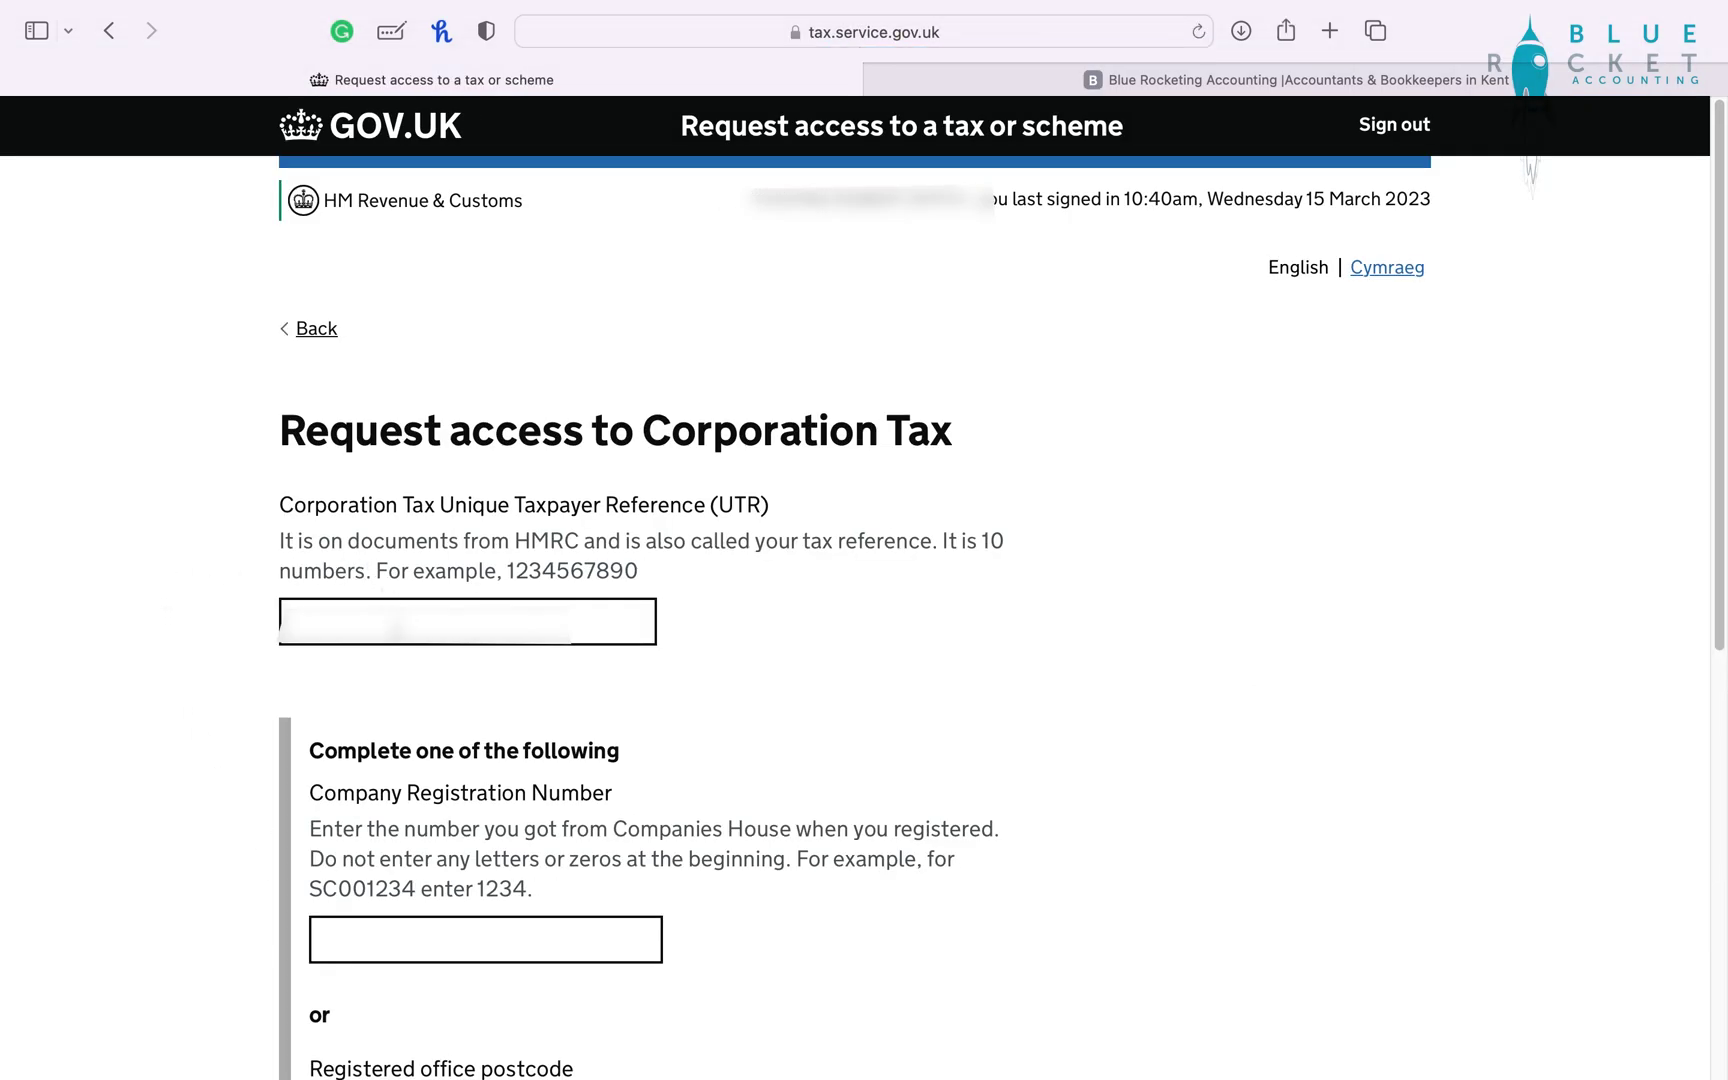
pyautogui.click(393, 636)
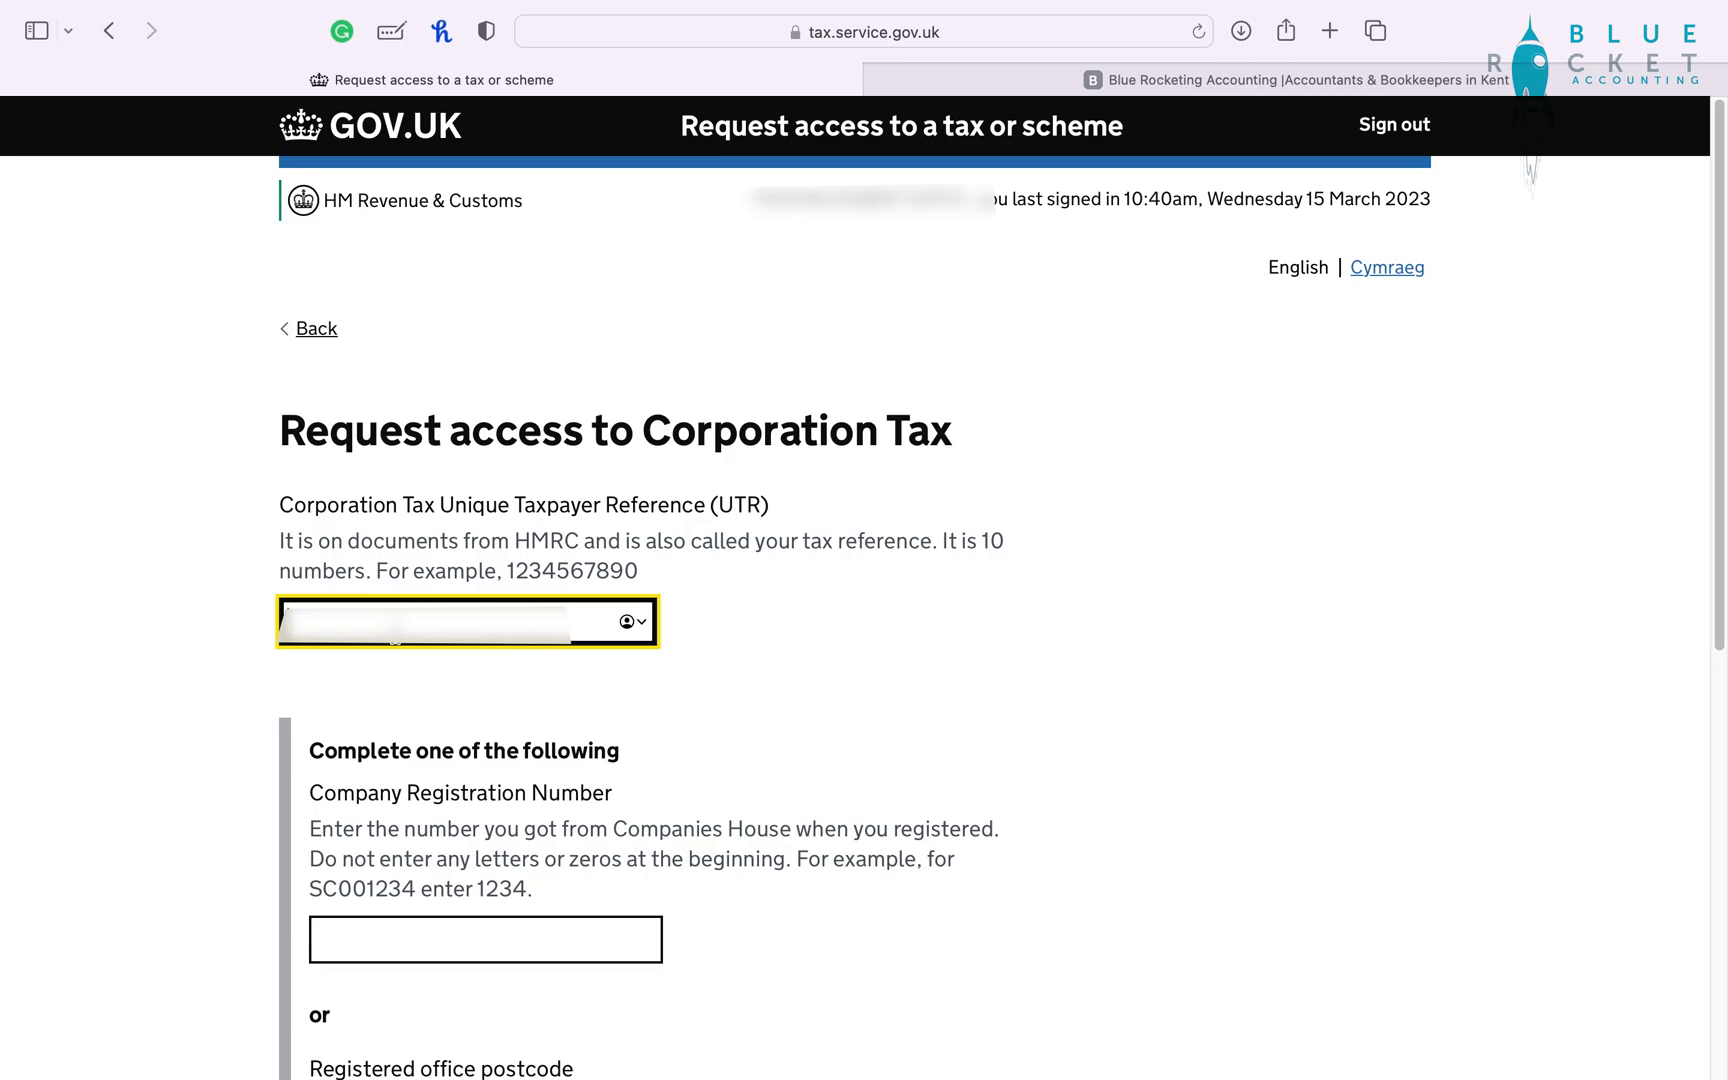
# - Request Corporation Tax access with the company's UTR and Company Registration Number 12345678
pyautogui.write('1234567890')
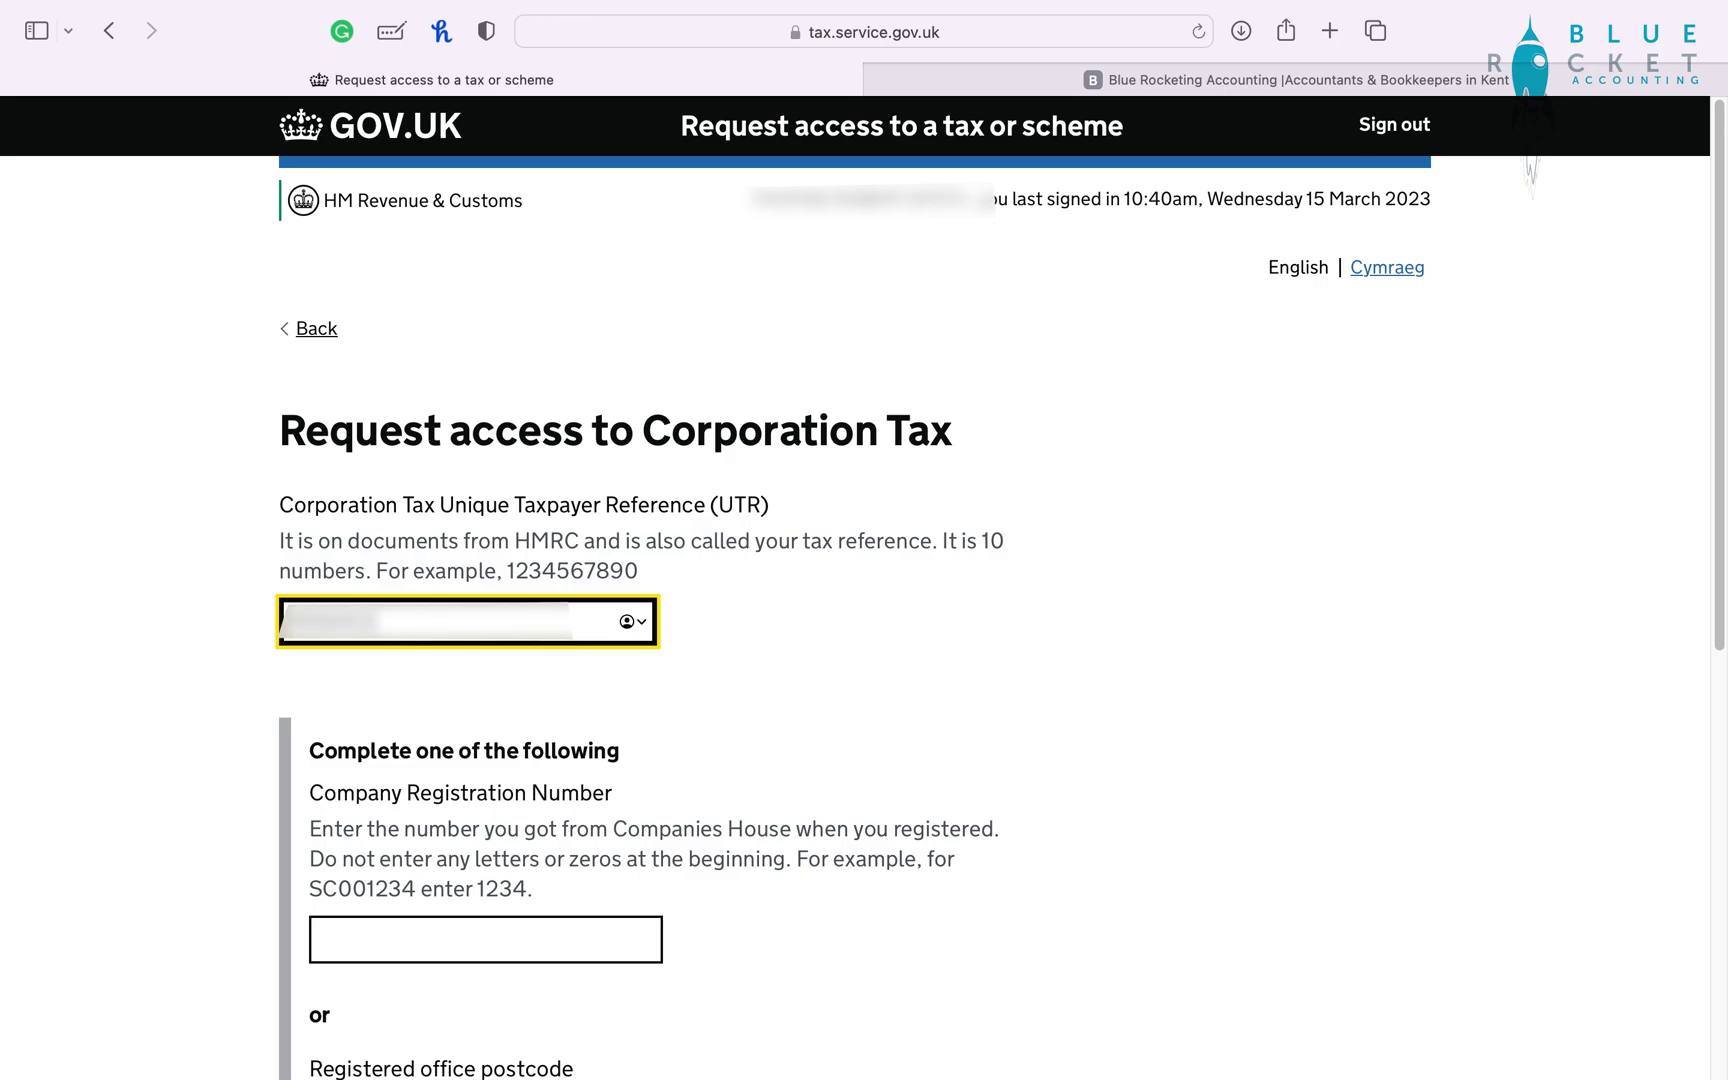
pyautogui.scroll(-3, 161, 690)
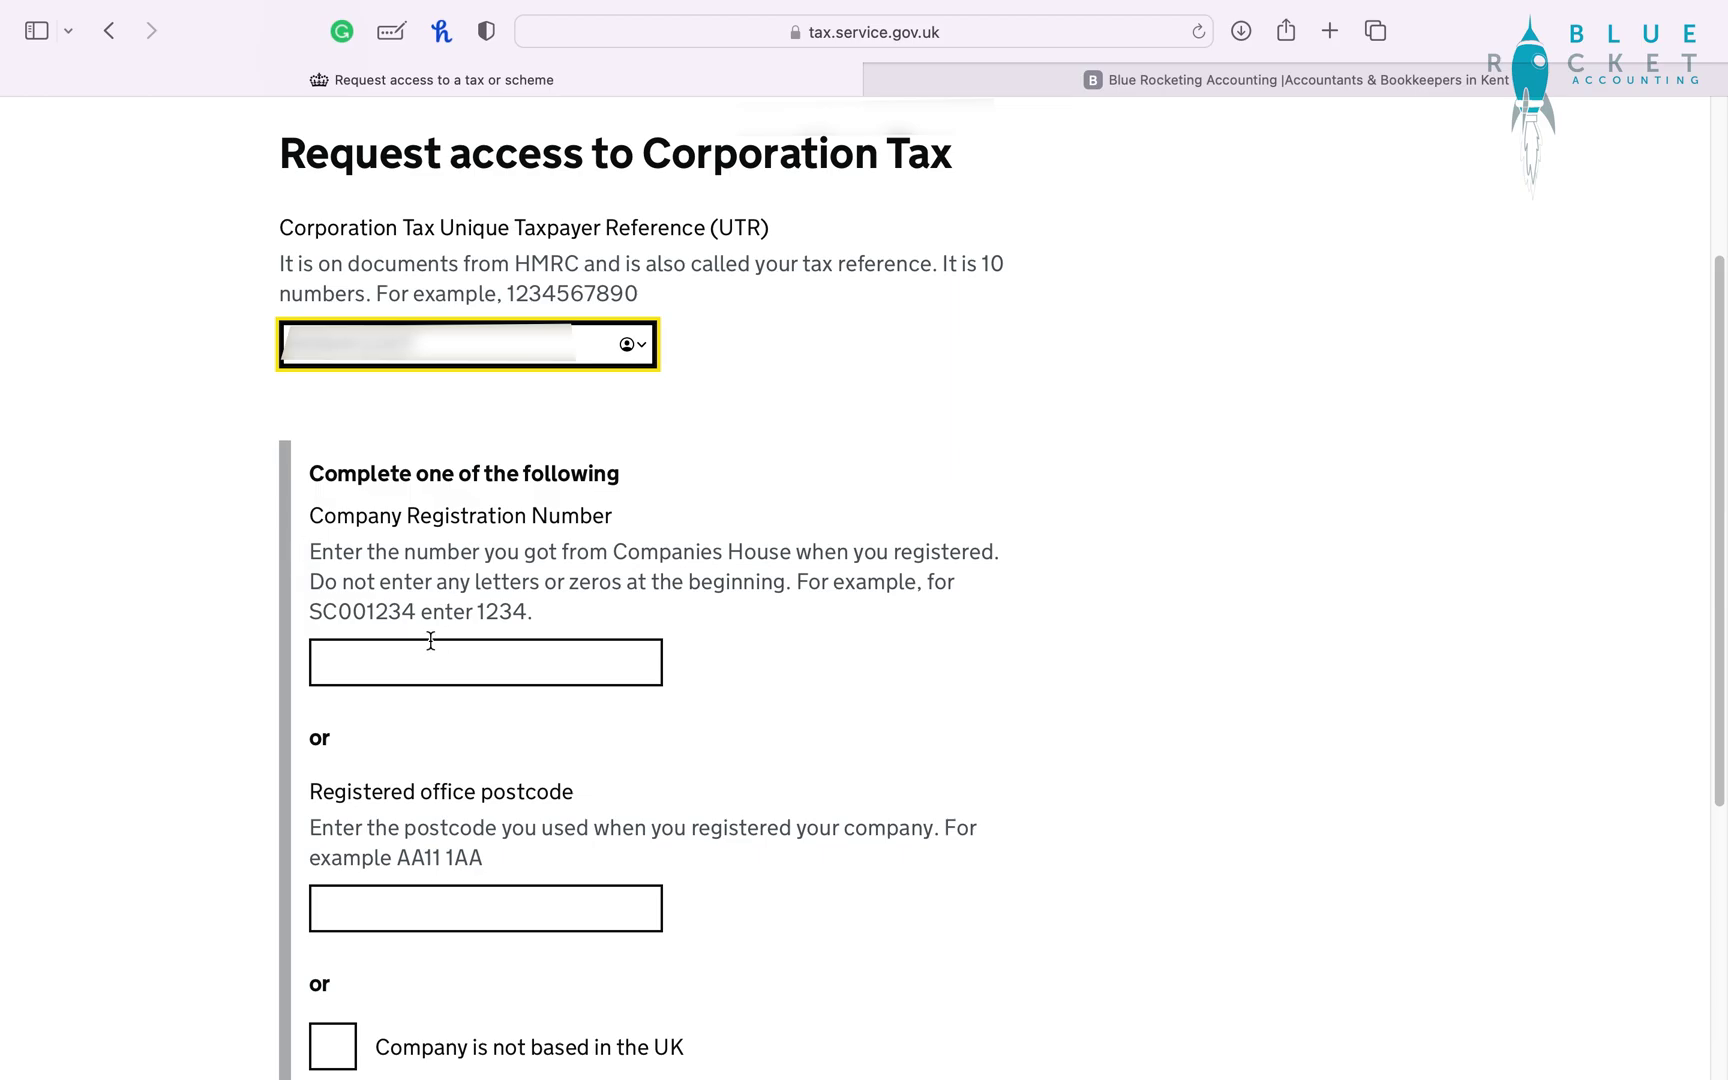
pyautogui.click(417, 663)
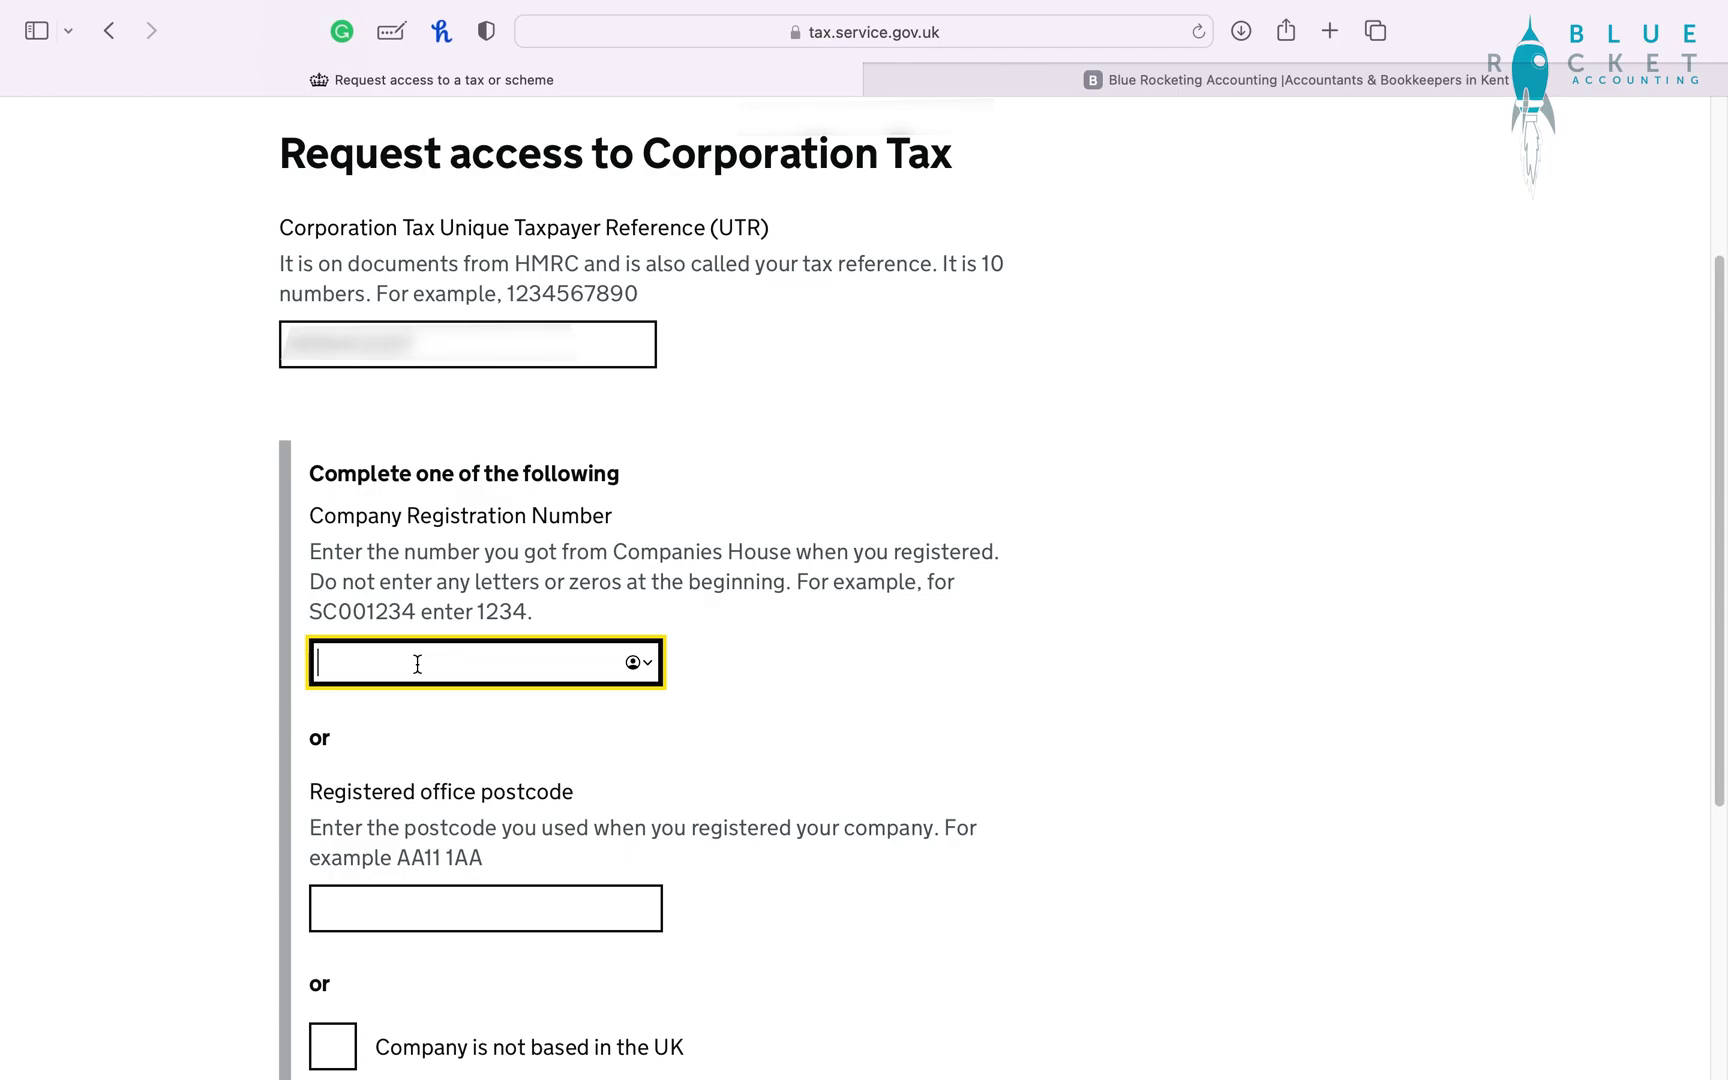
pyautogui.write('1')
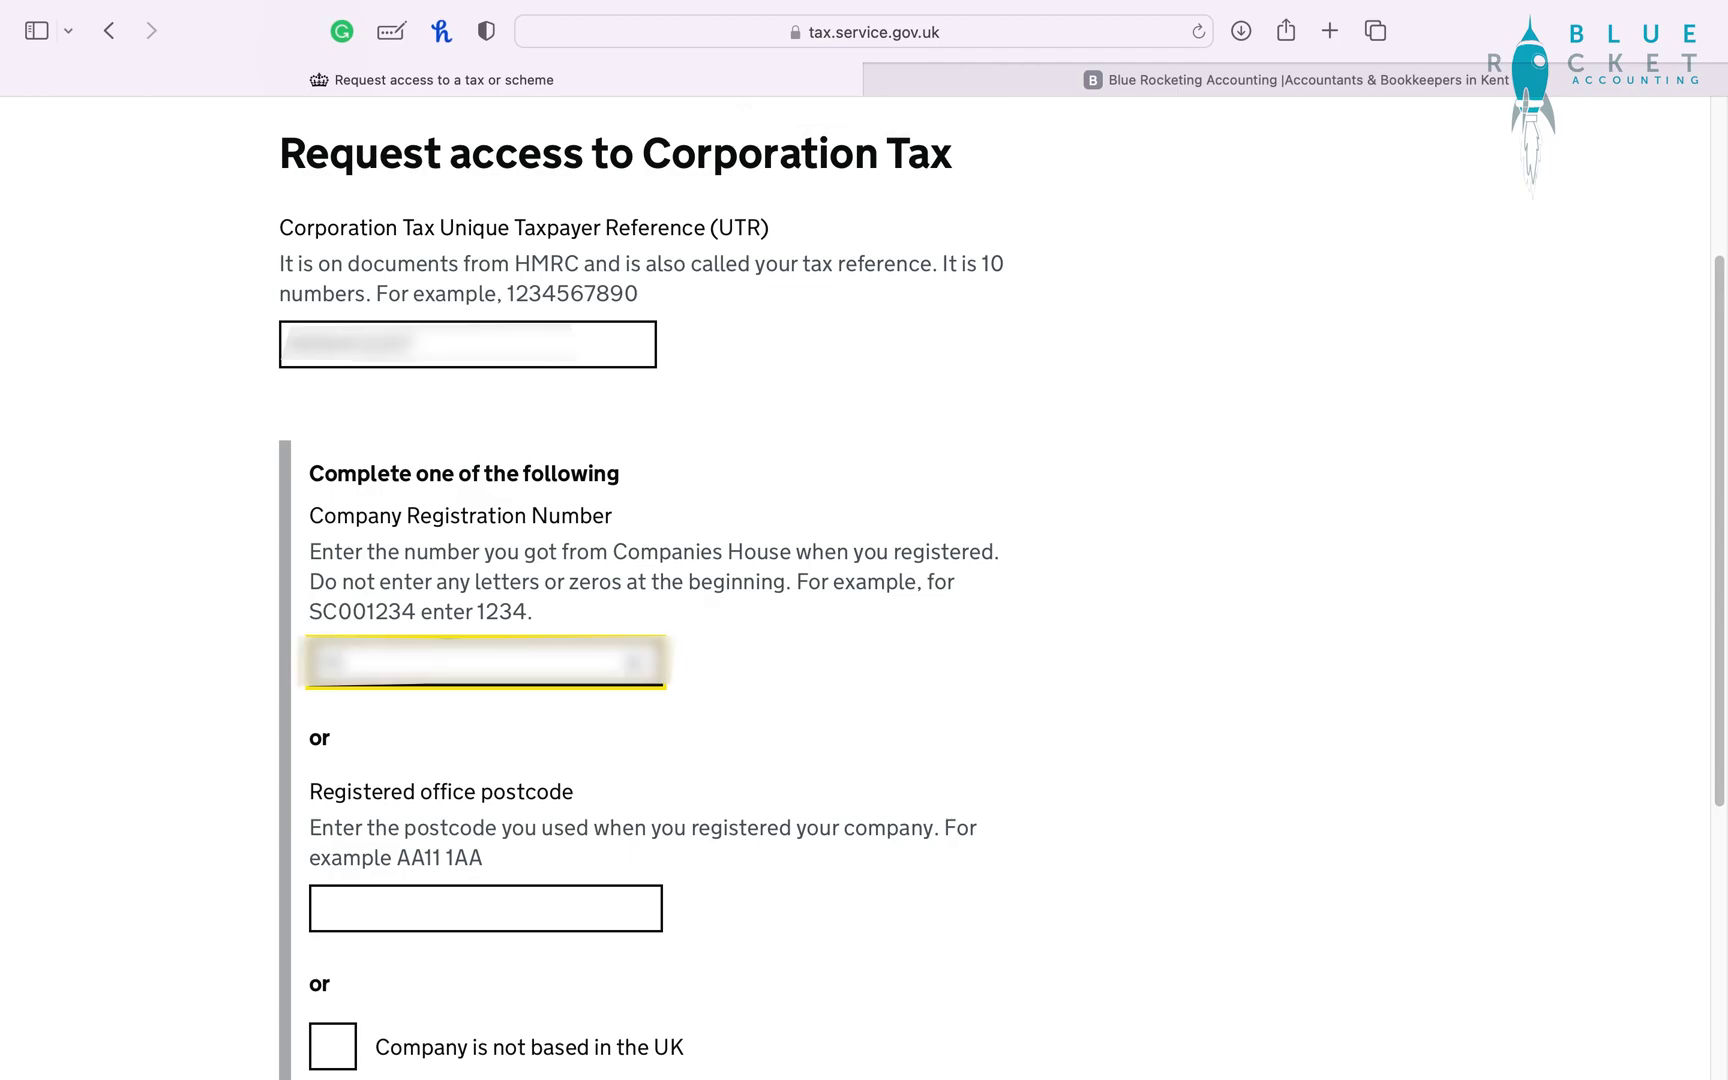
pyautogui.write('2345678')
pyautogui.click(181, 636)
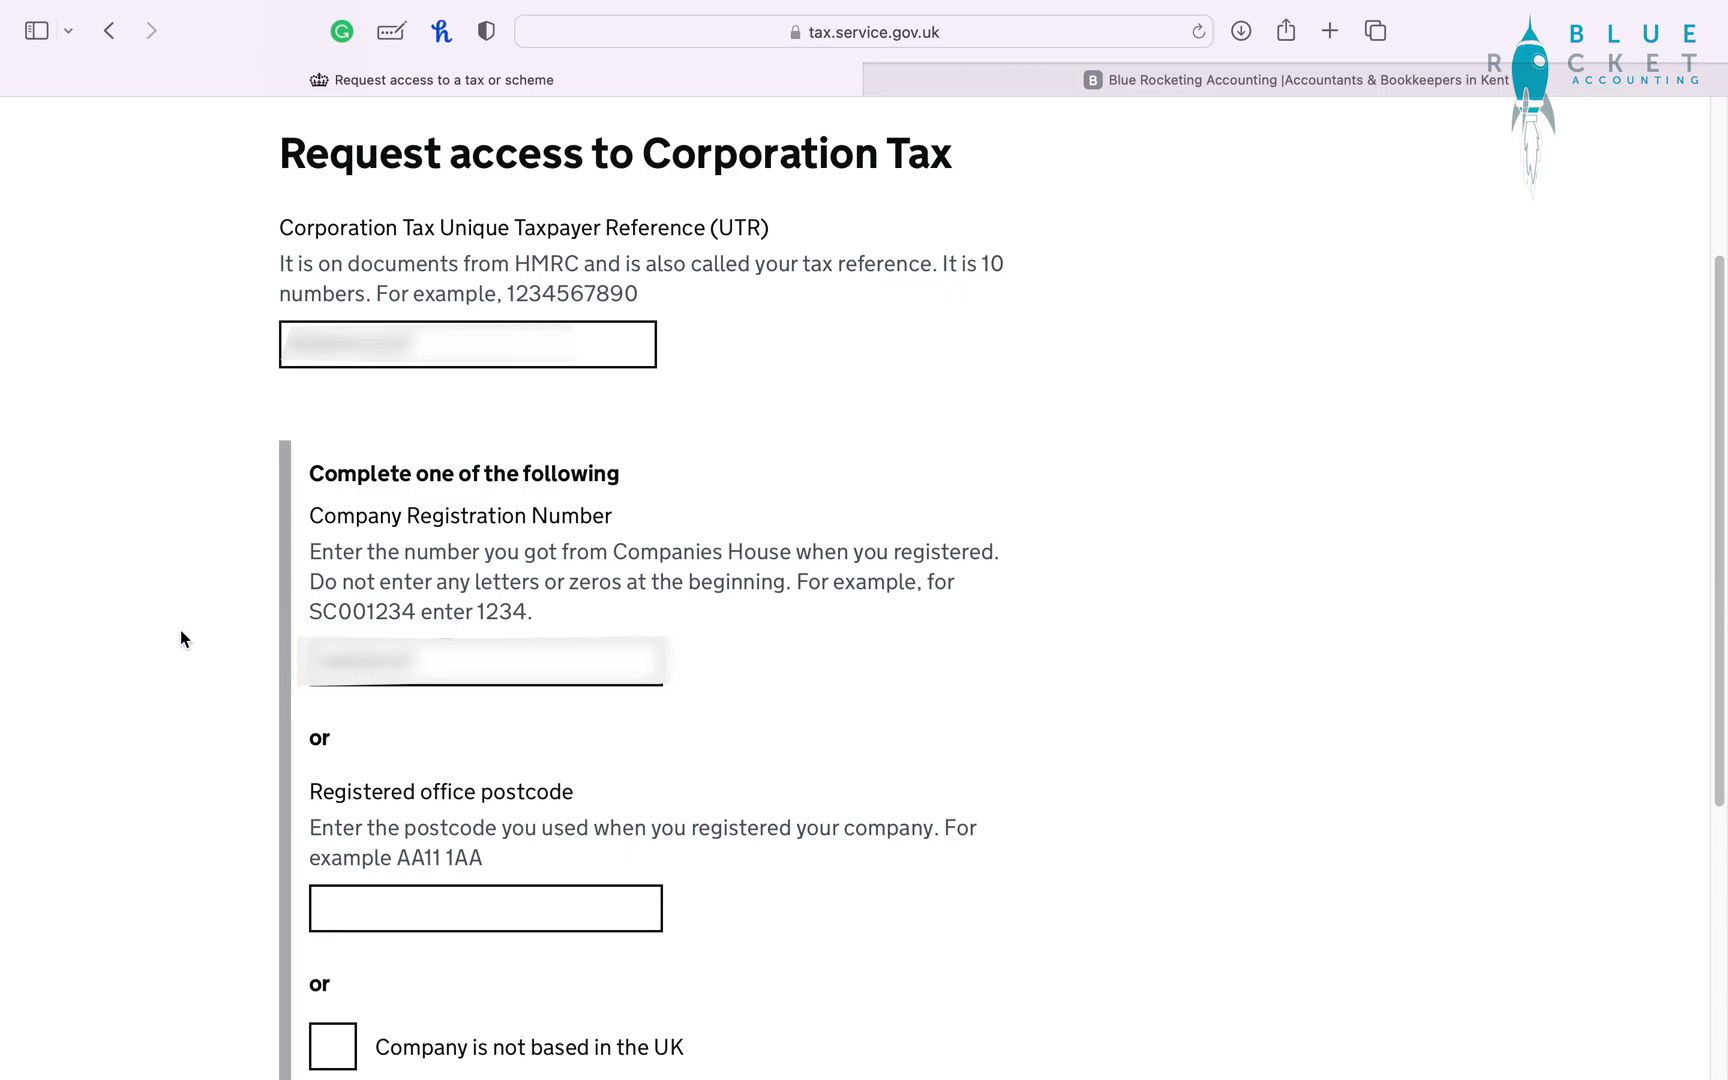
pyautogui.scroll(-5, 181, 636)
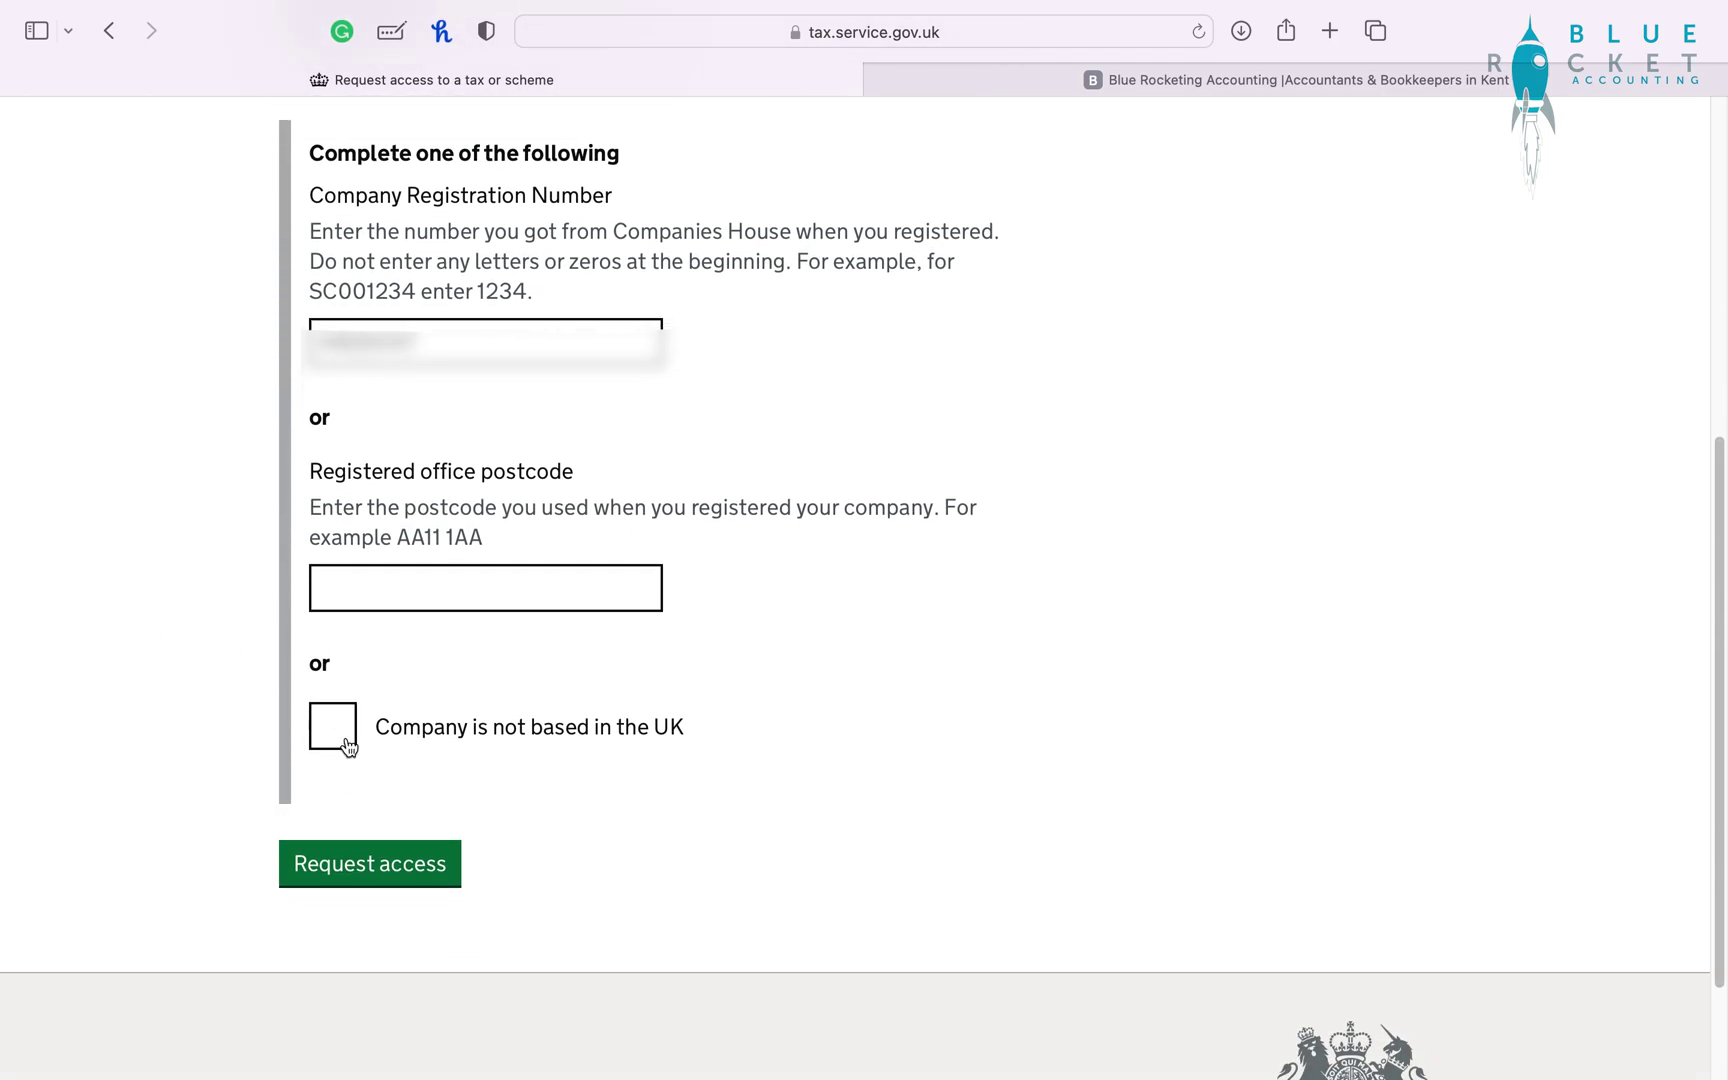
pyautogui.click(318, 866)
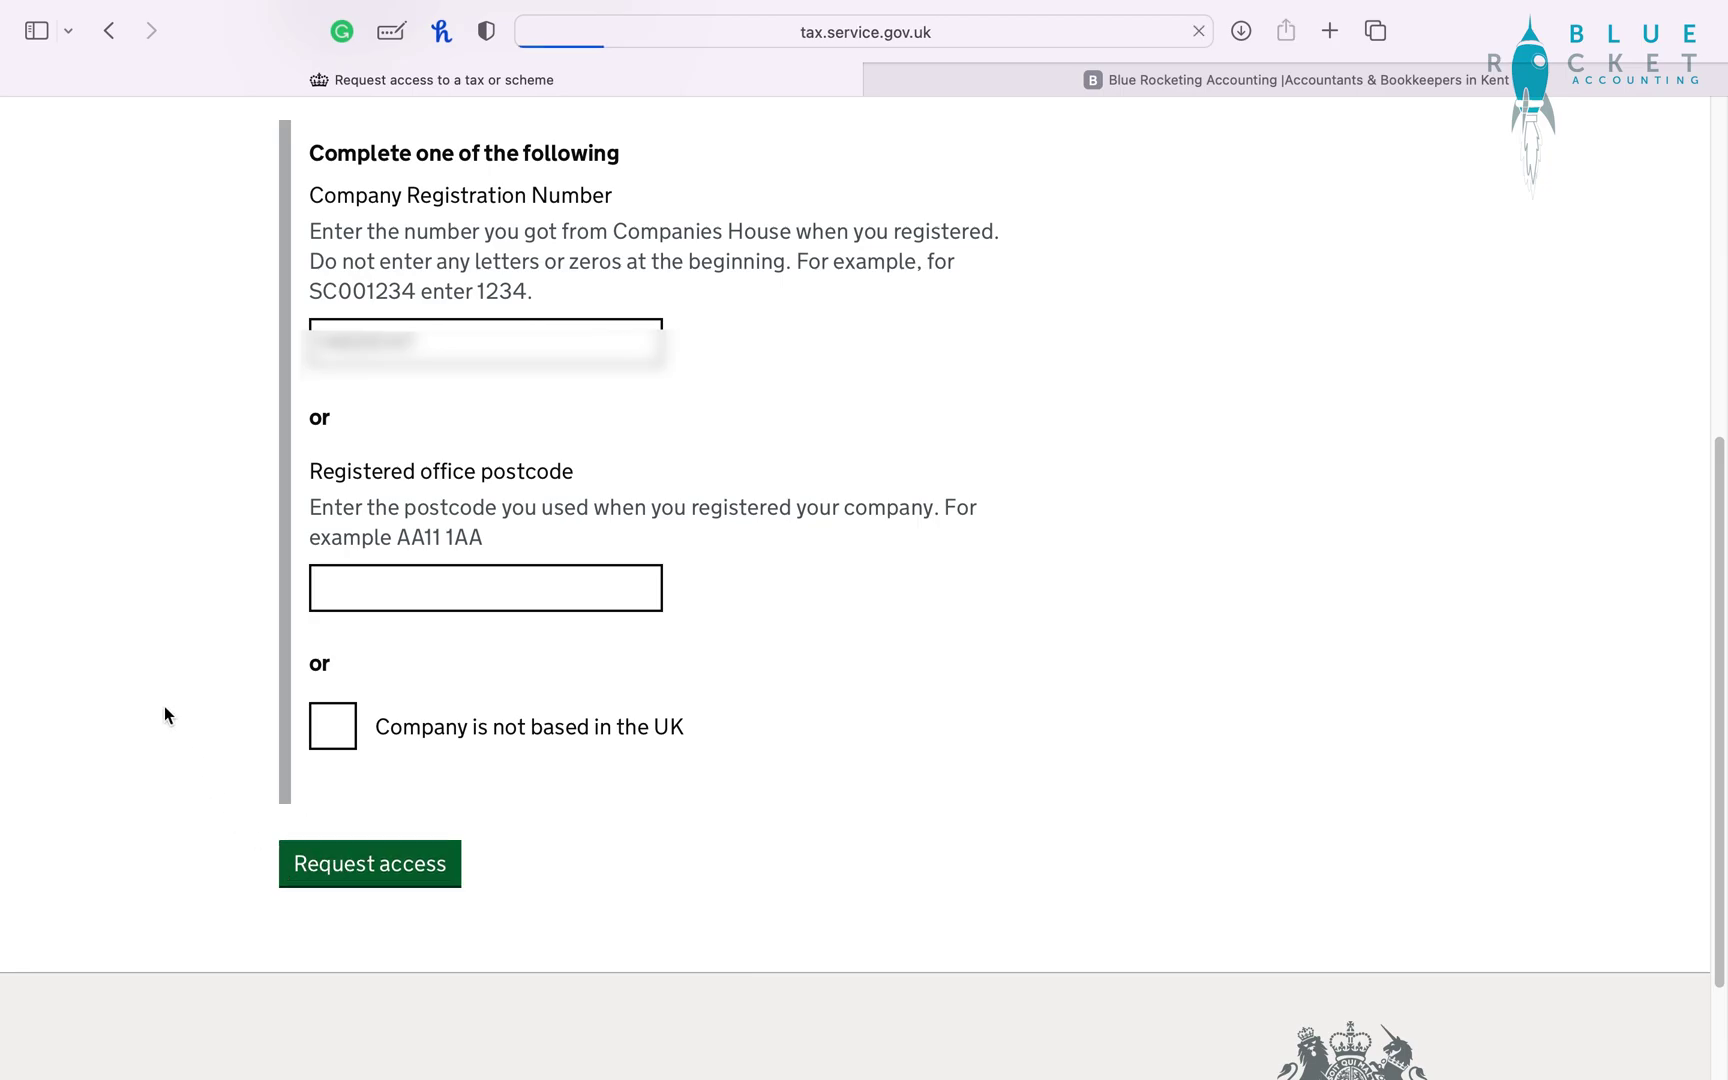
pyautogui.scroll(-2, 194, 526)
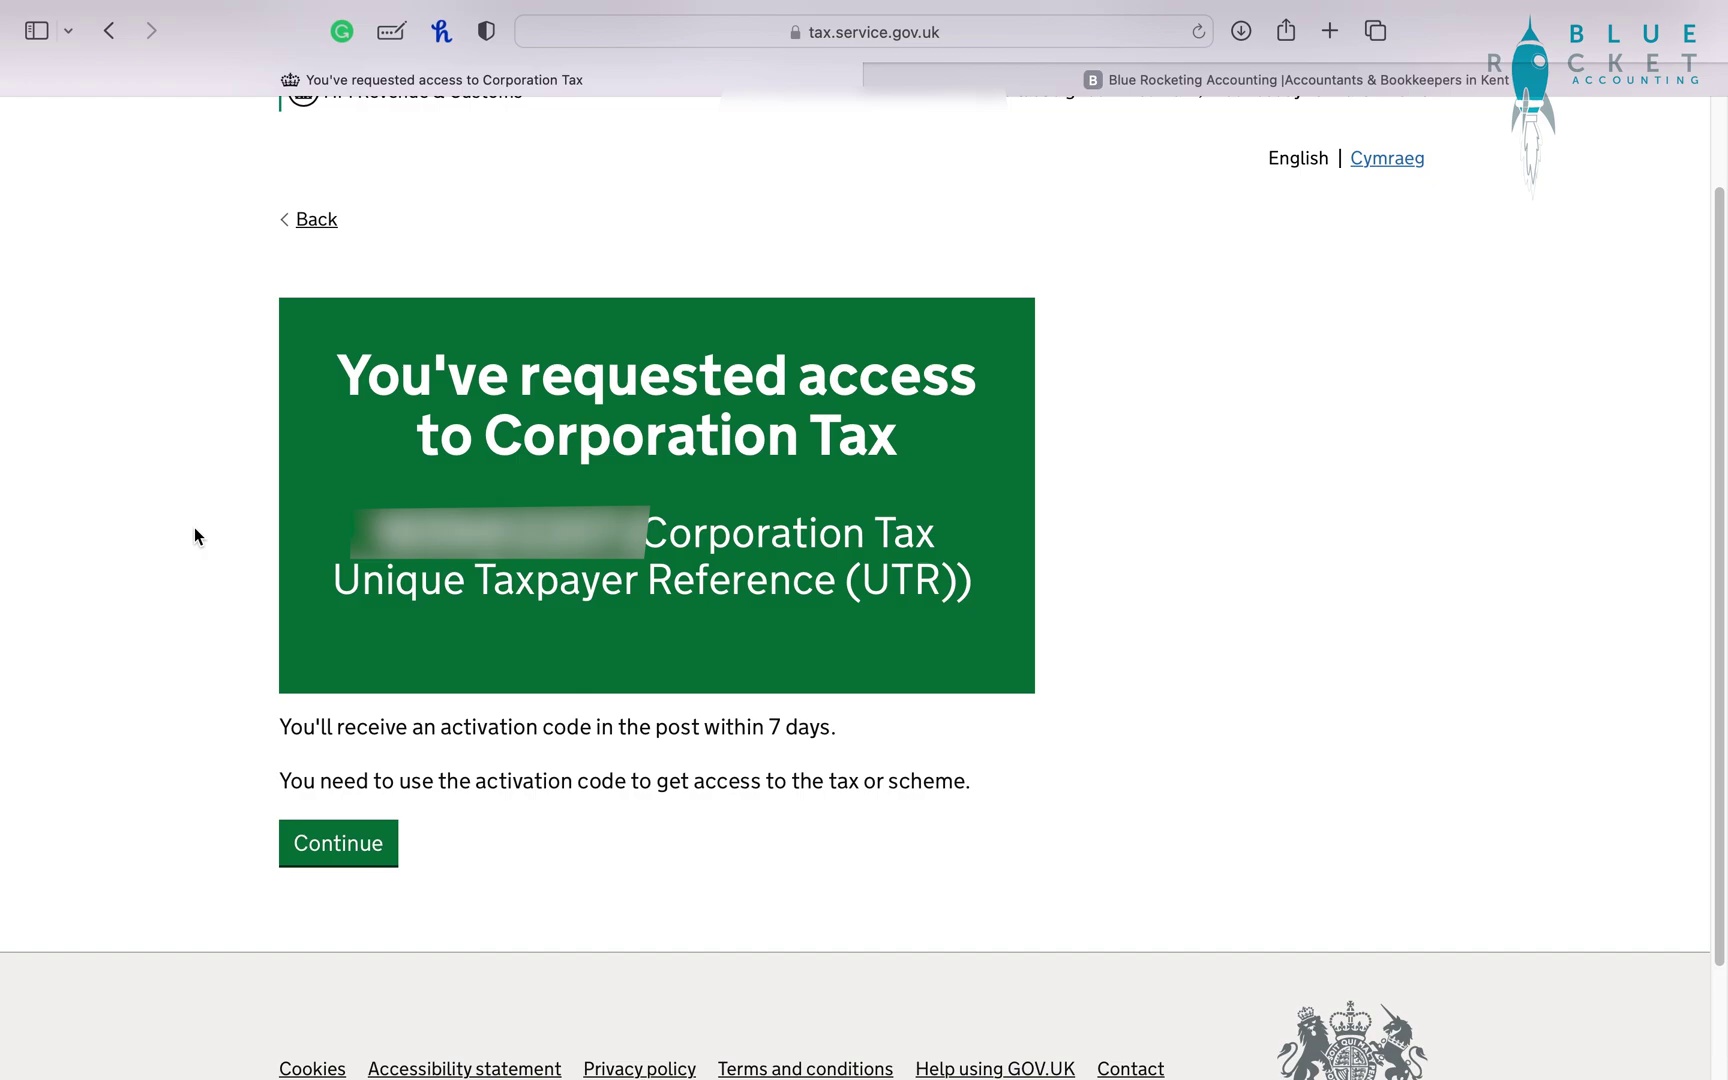
# - Go on to the Business tax account and follow the link to add another tax
pyautogui.scroll(-1, 194, 526)
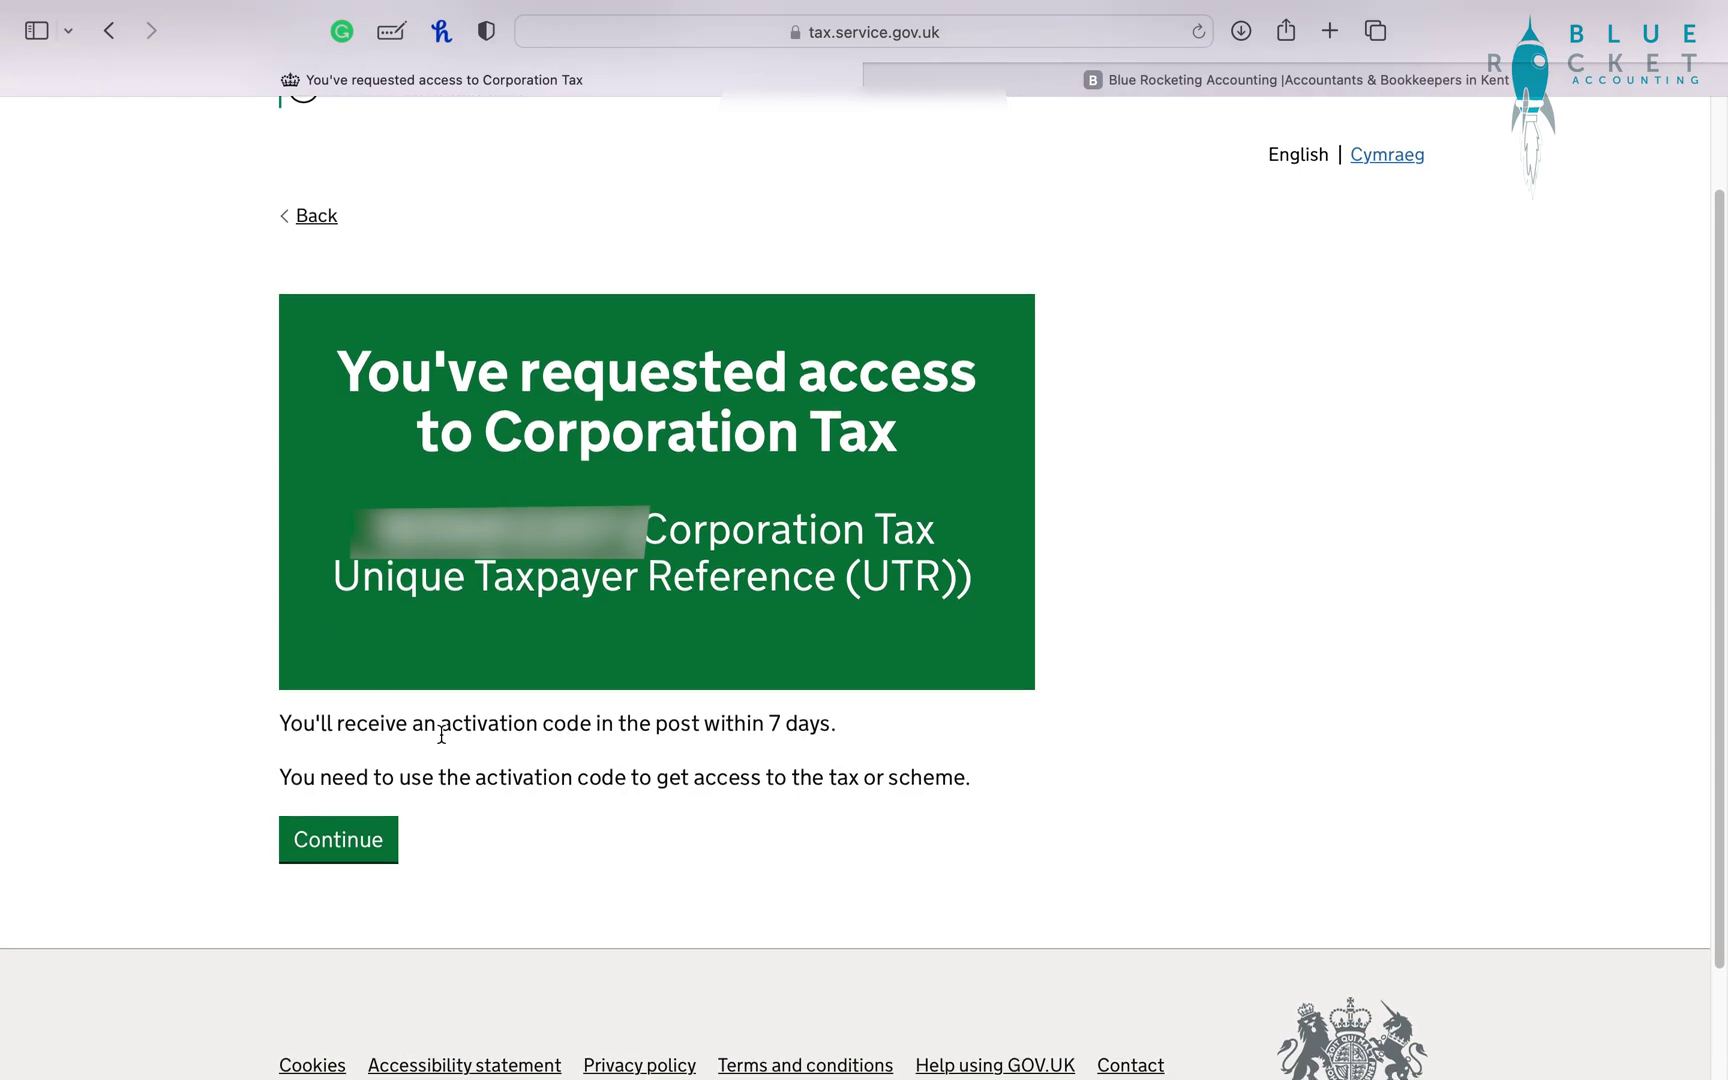
pyautogui.click(348, 843)
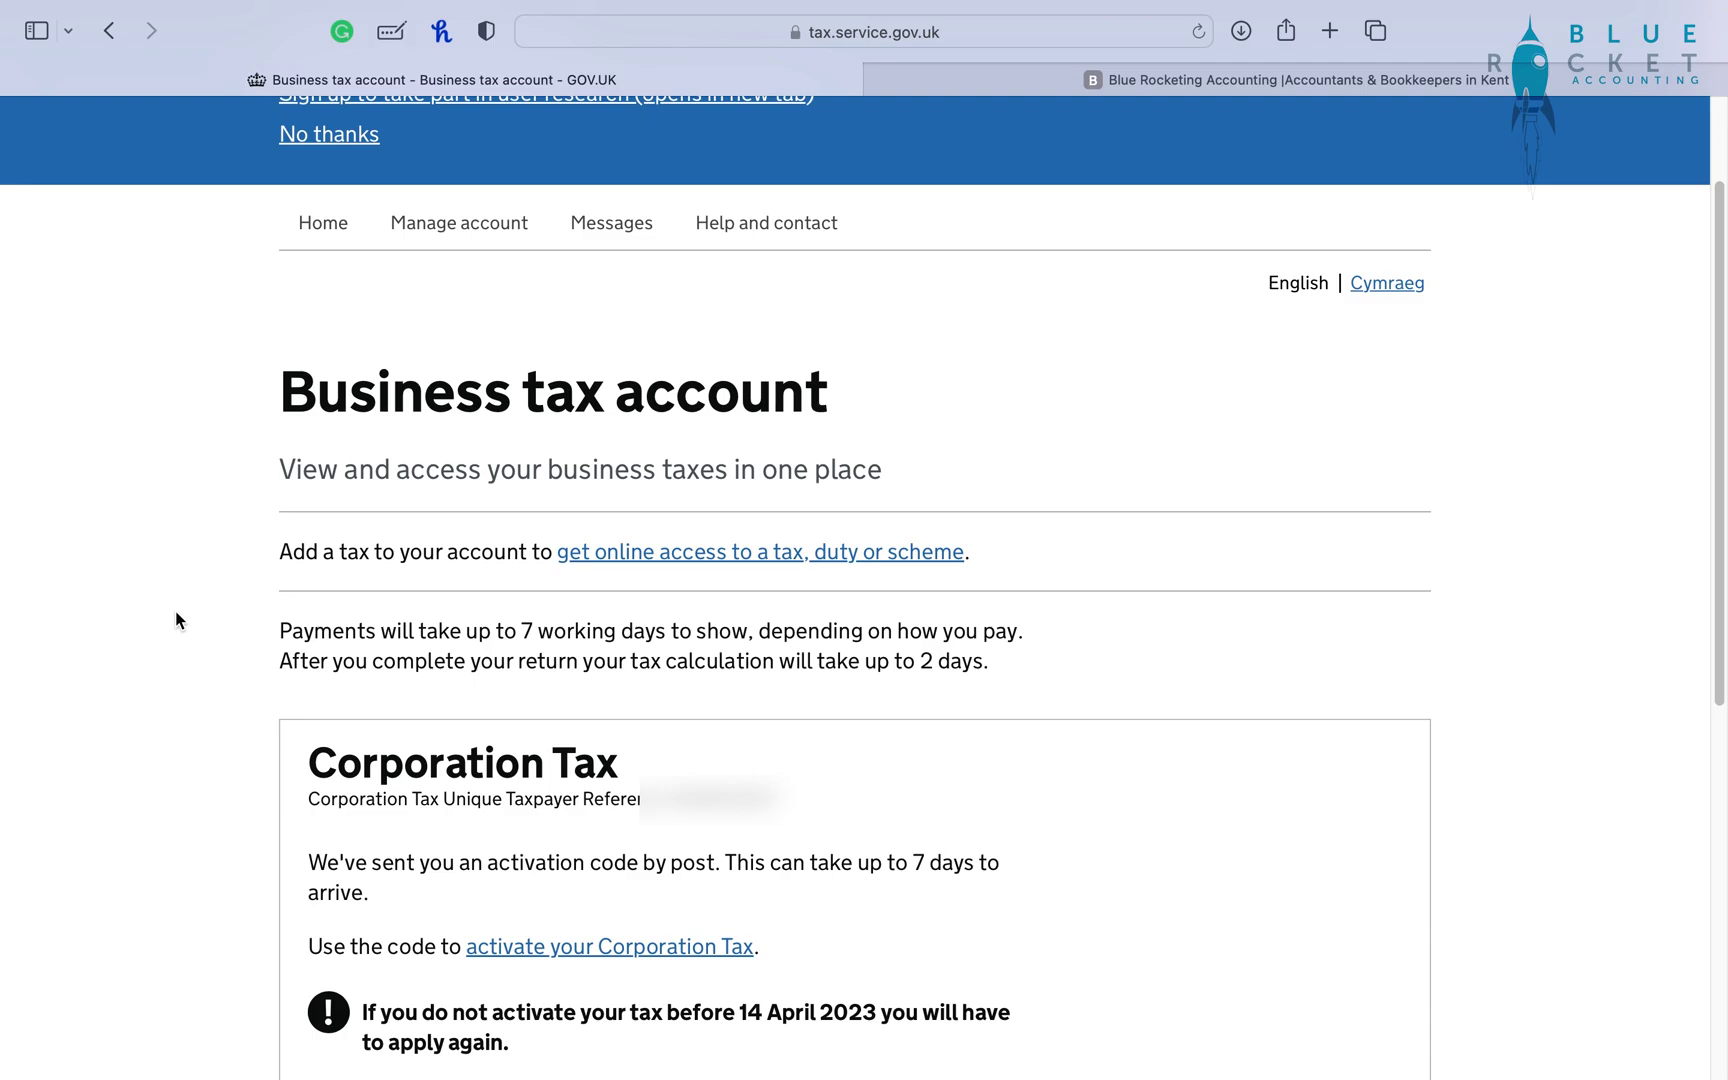
pyautogui.click(633, 555)
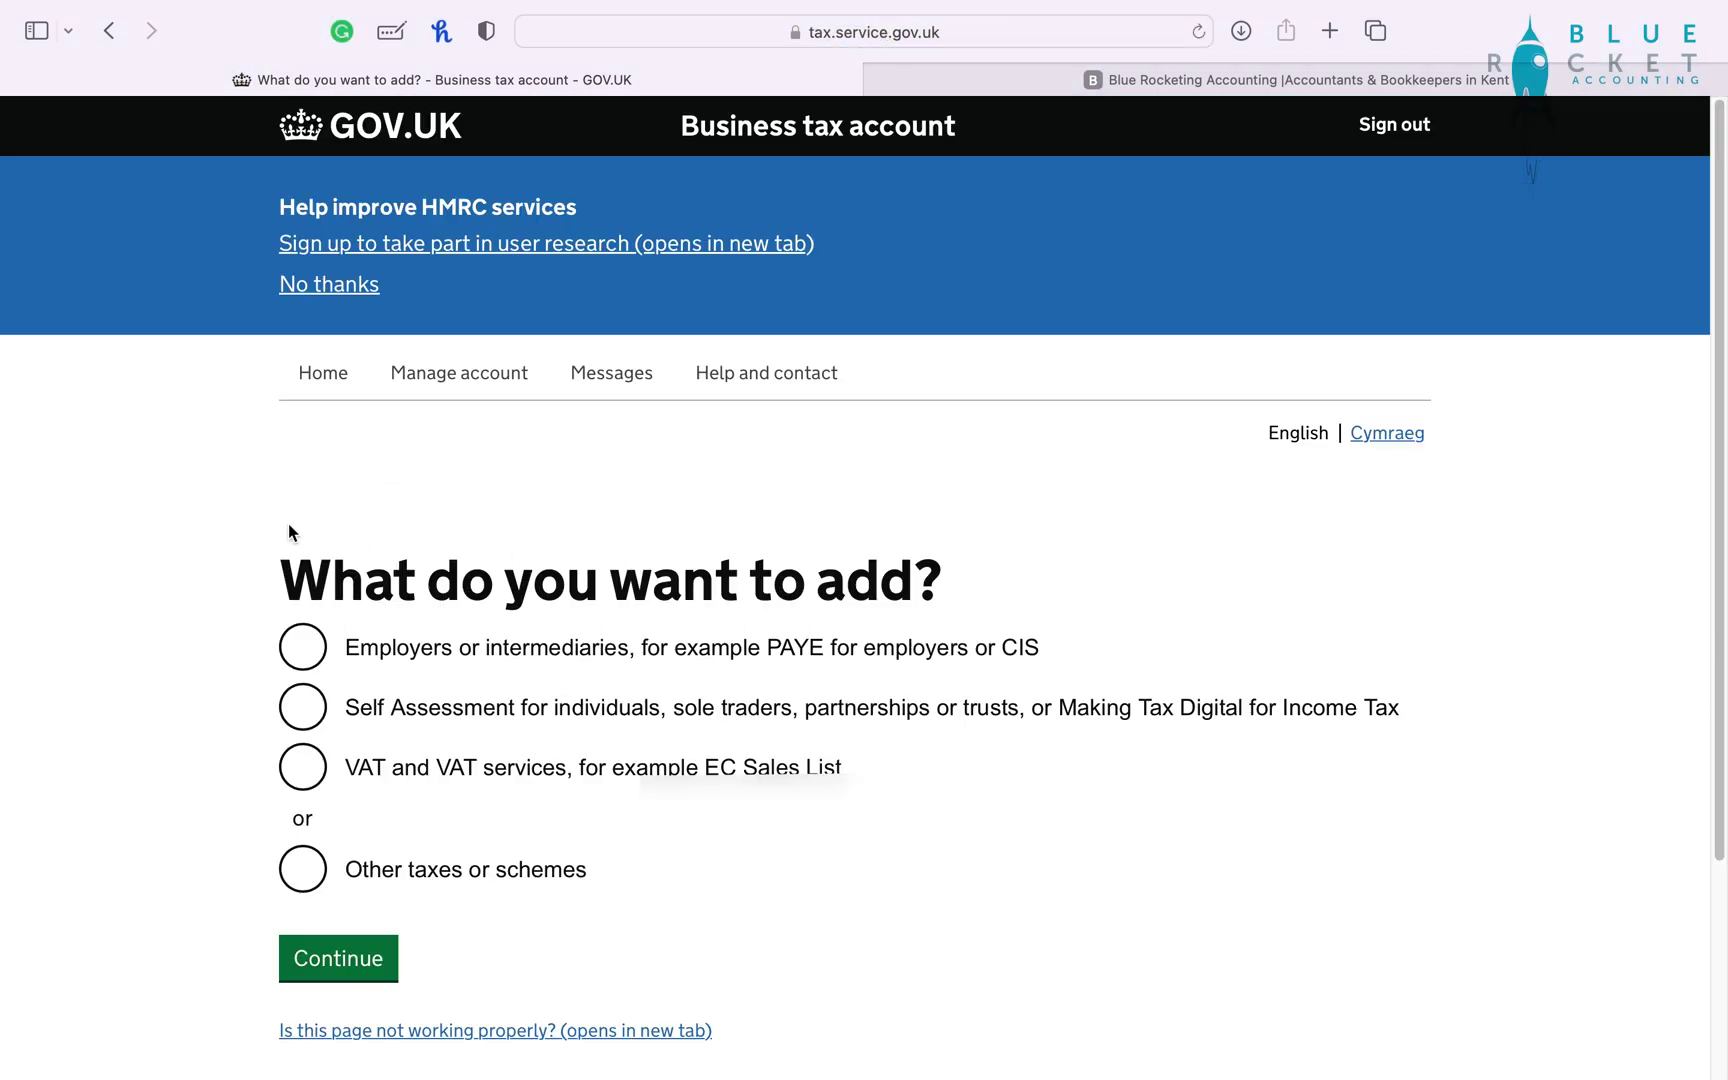
# - Choose Self Assessment as the tax to add, confirm having a UTR, and submit it
pyautogui.click(300, 710)
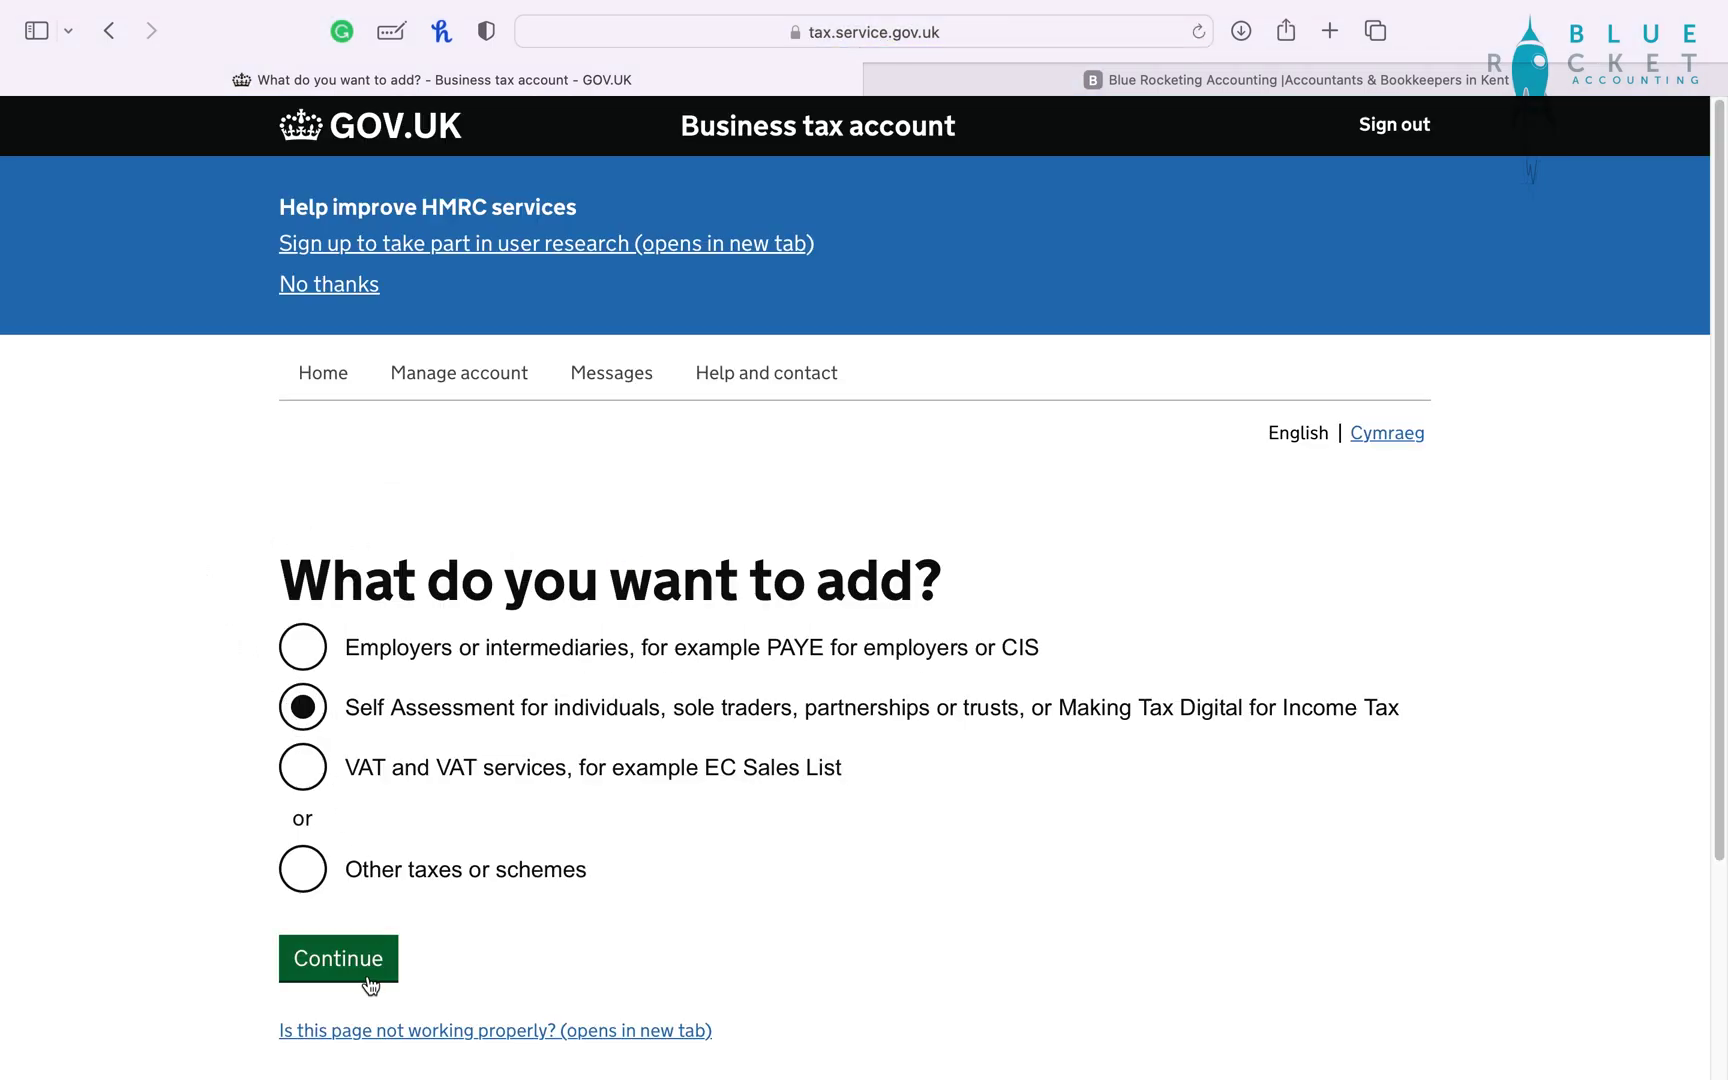
pyautogui.click(363, 976)
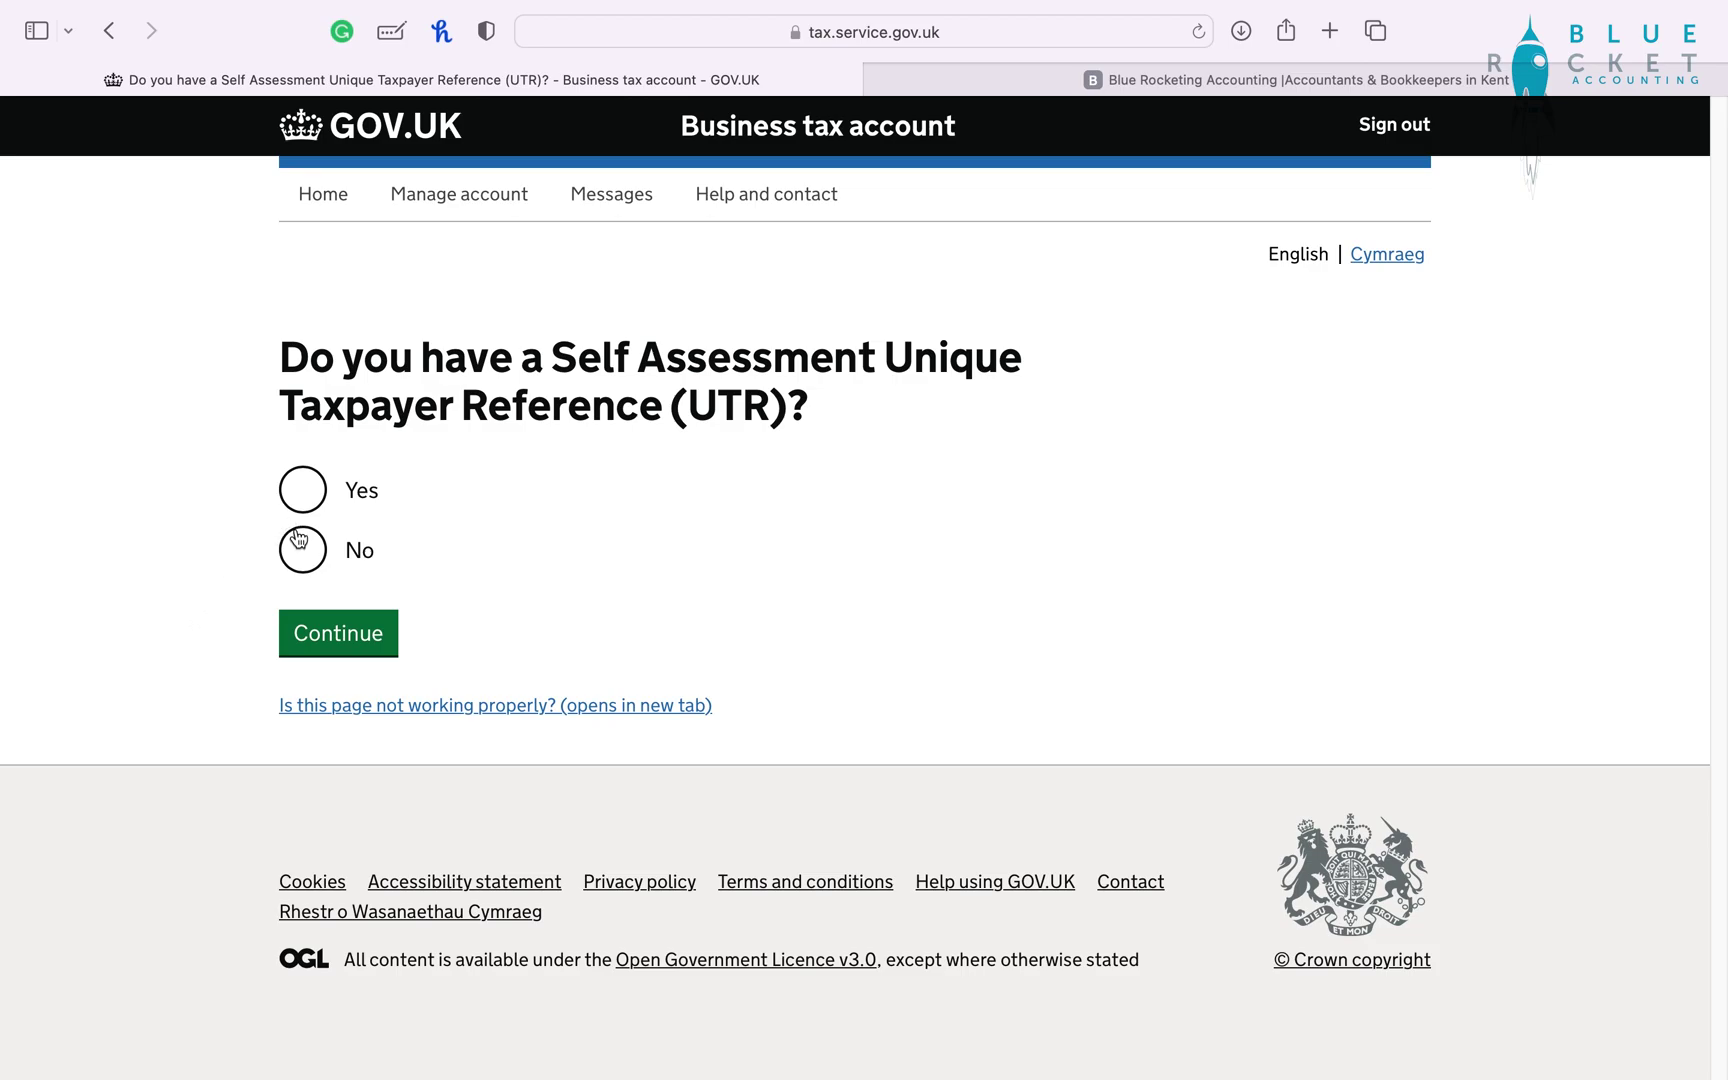
pyautogui.click(303, 490)
pyautogui.click(338, 634)
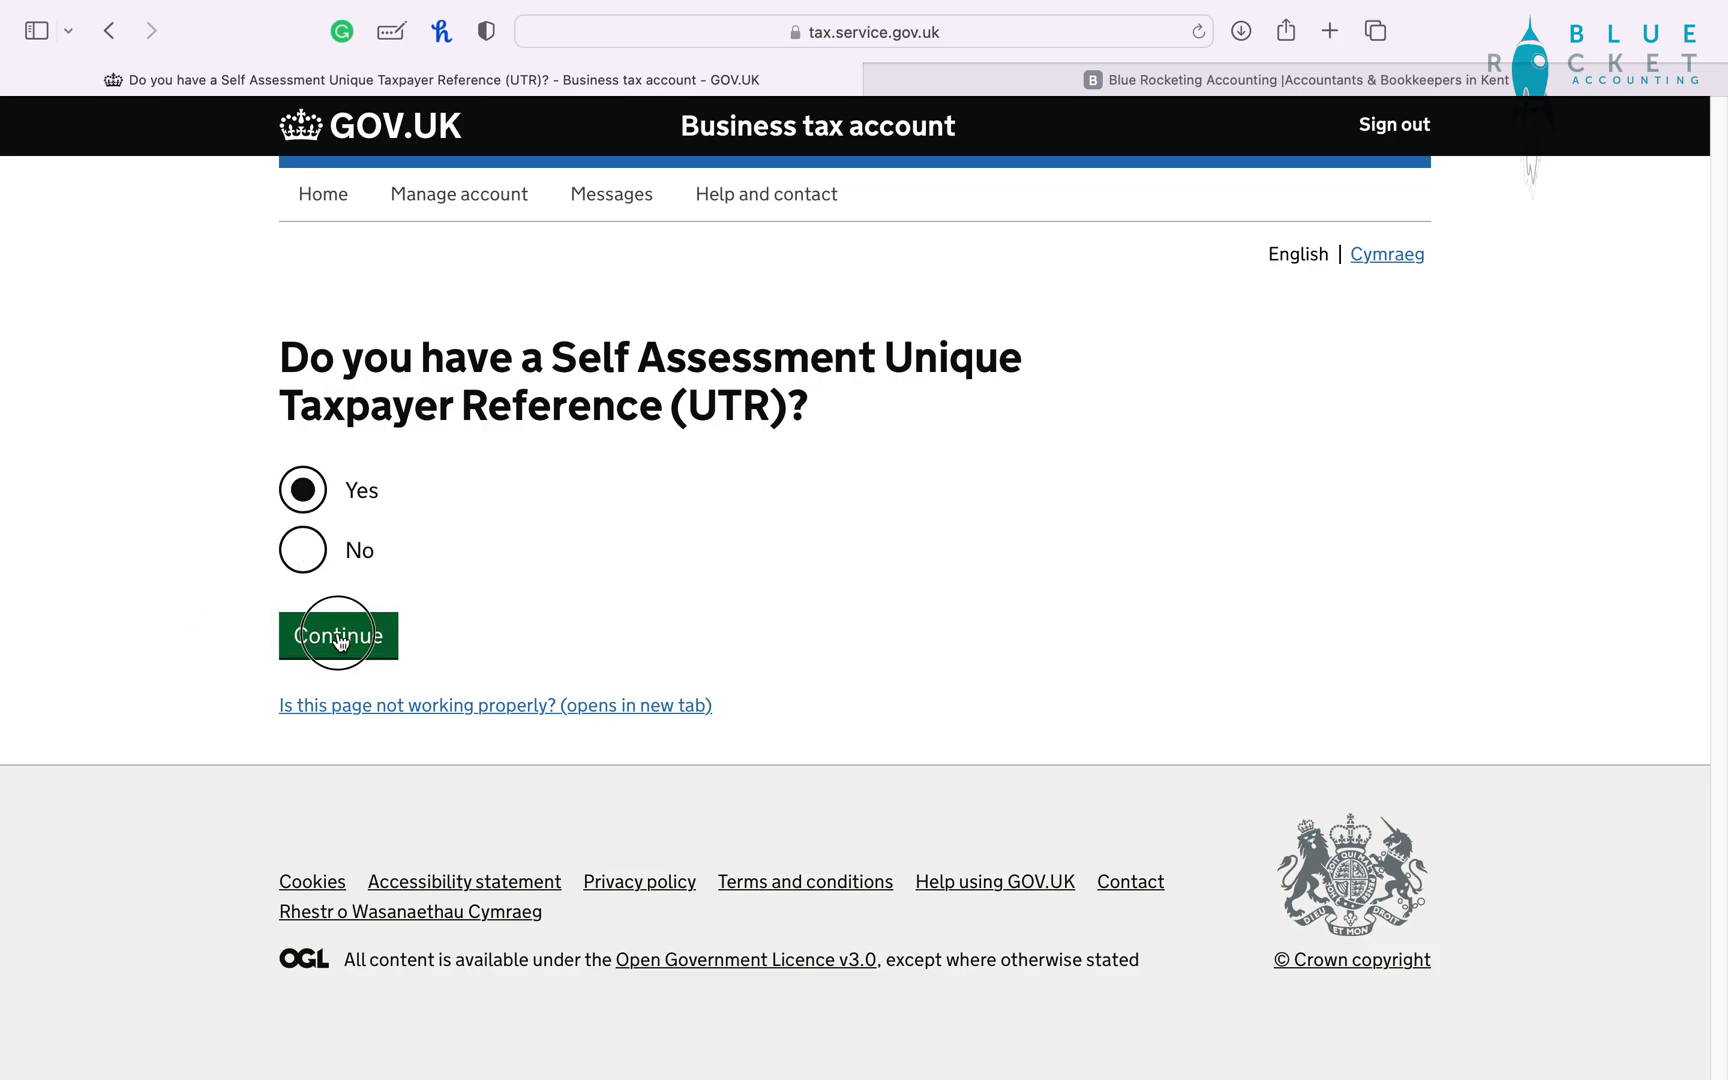
pyautogui.click(410, 580)
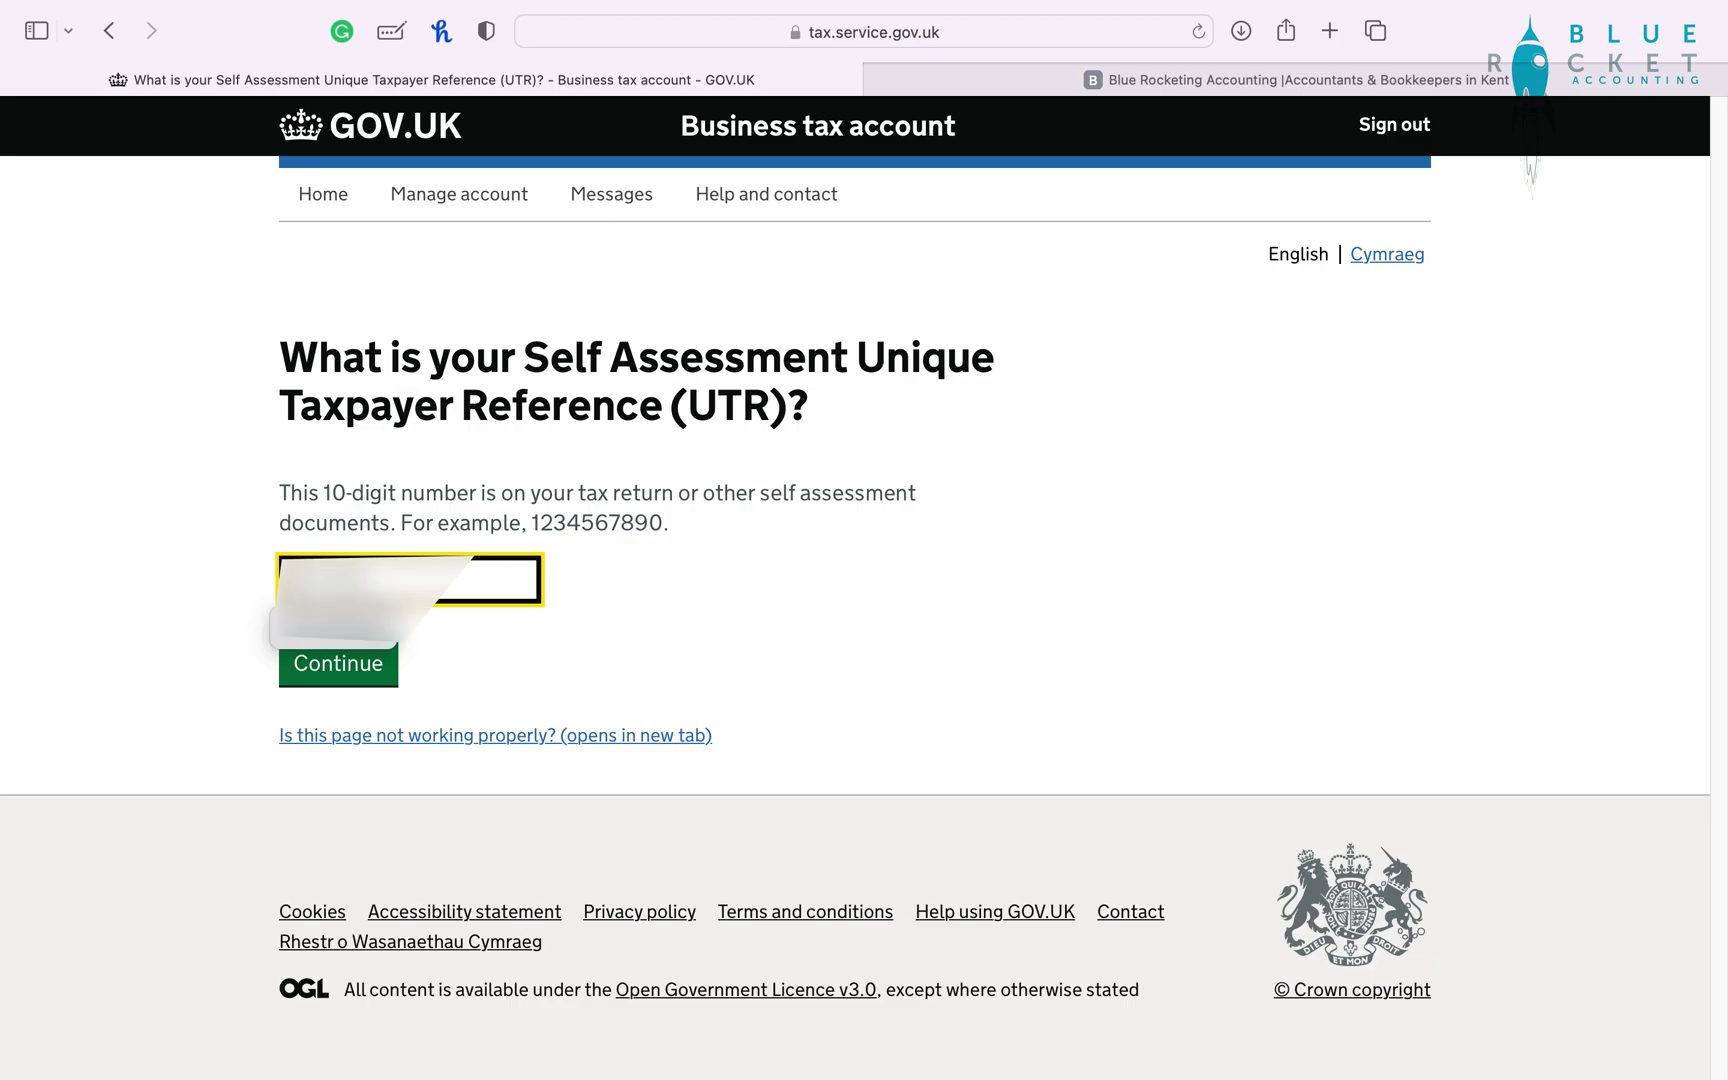
pyautogui.click(208, 625)
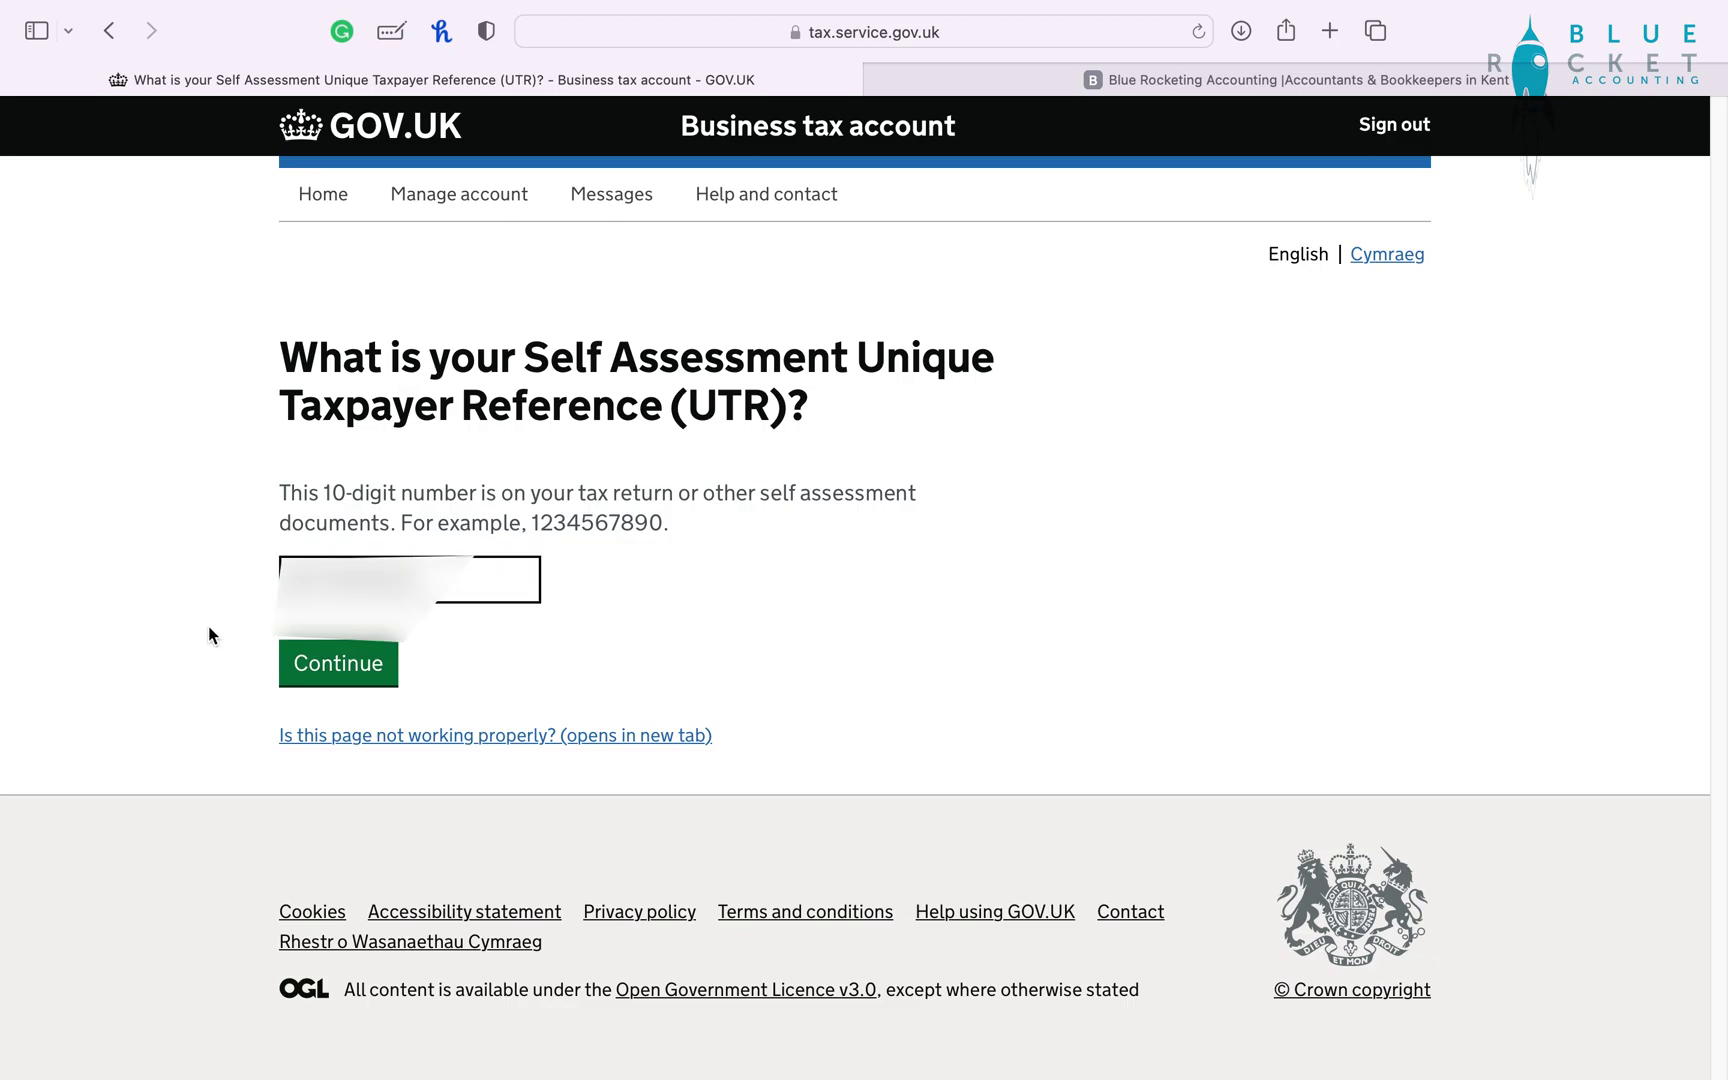
pyautogui.click(338, 675)
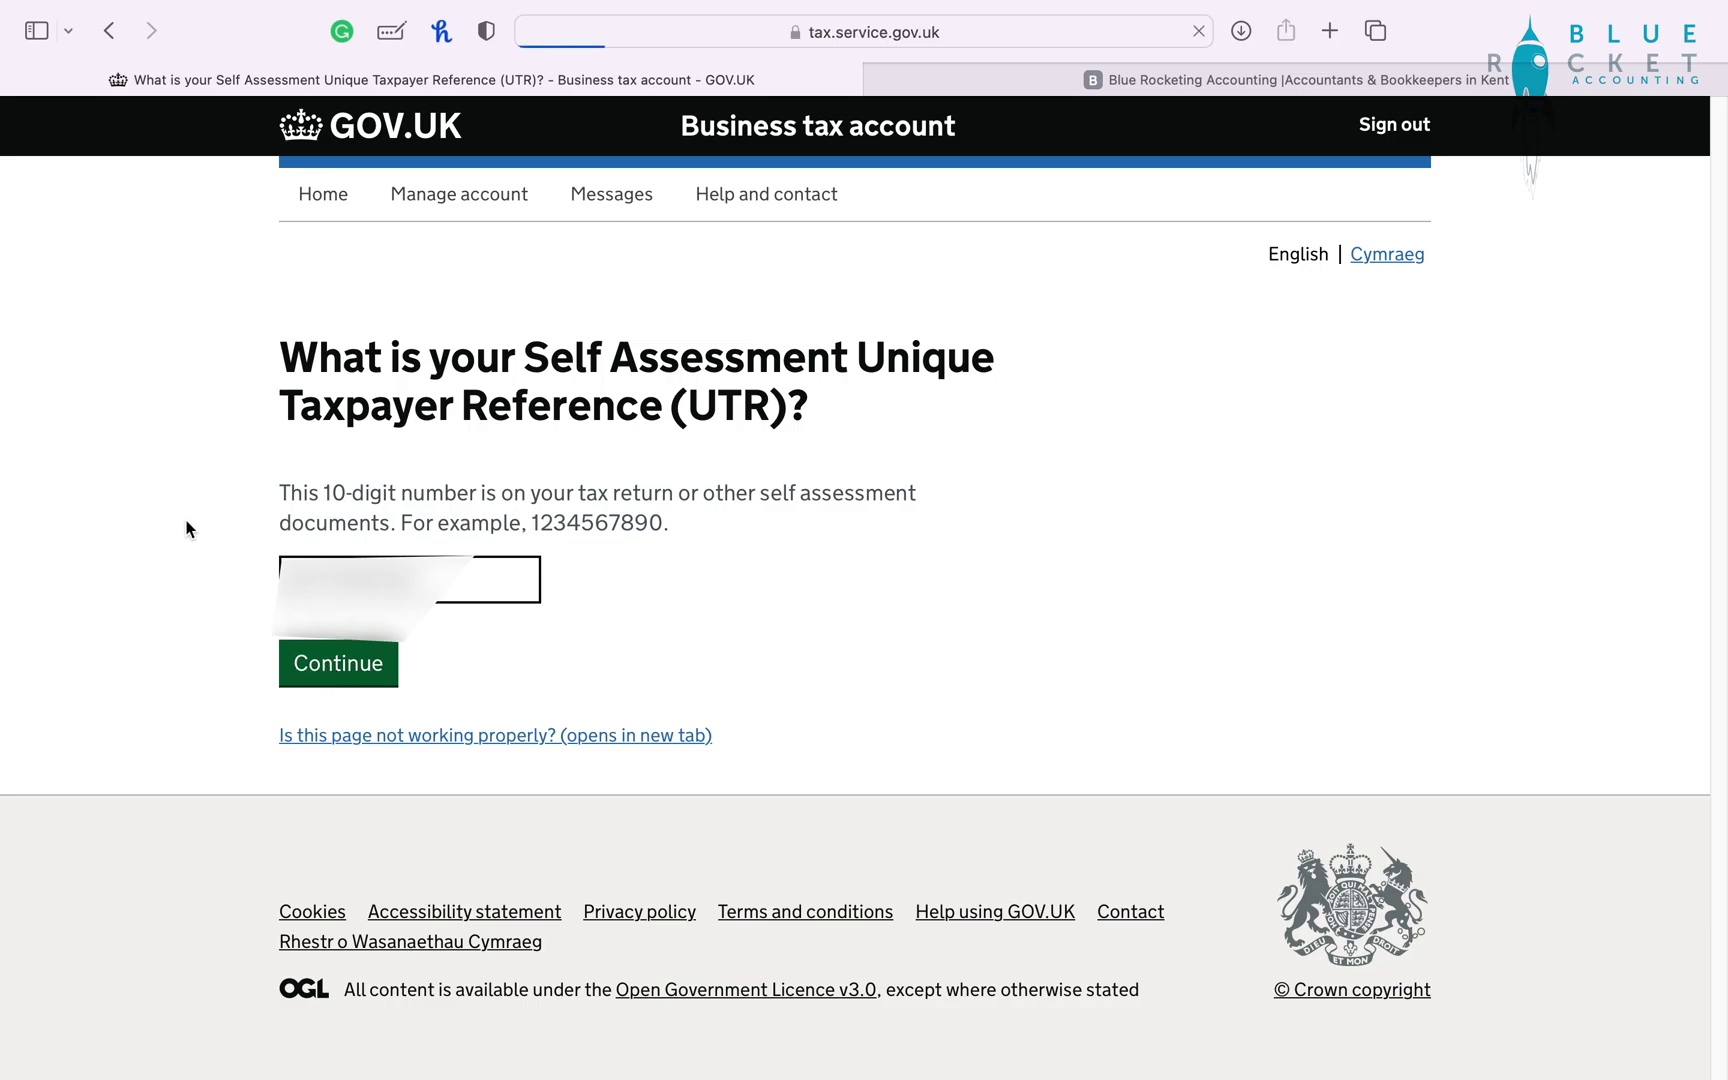
# - Identify as an individual or sole trader and submit the National Insurance number
pyautogui.click(305, 457)
pyautogui.click(352, 657)
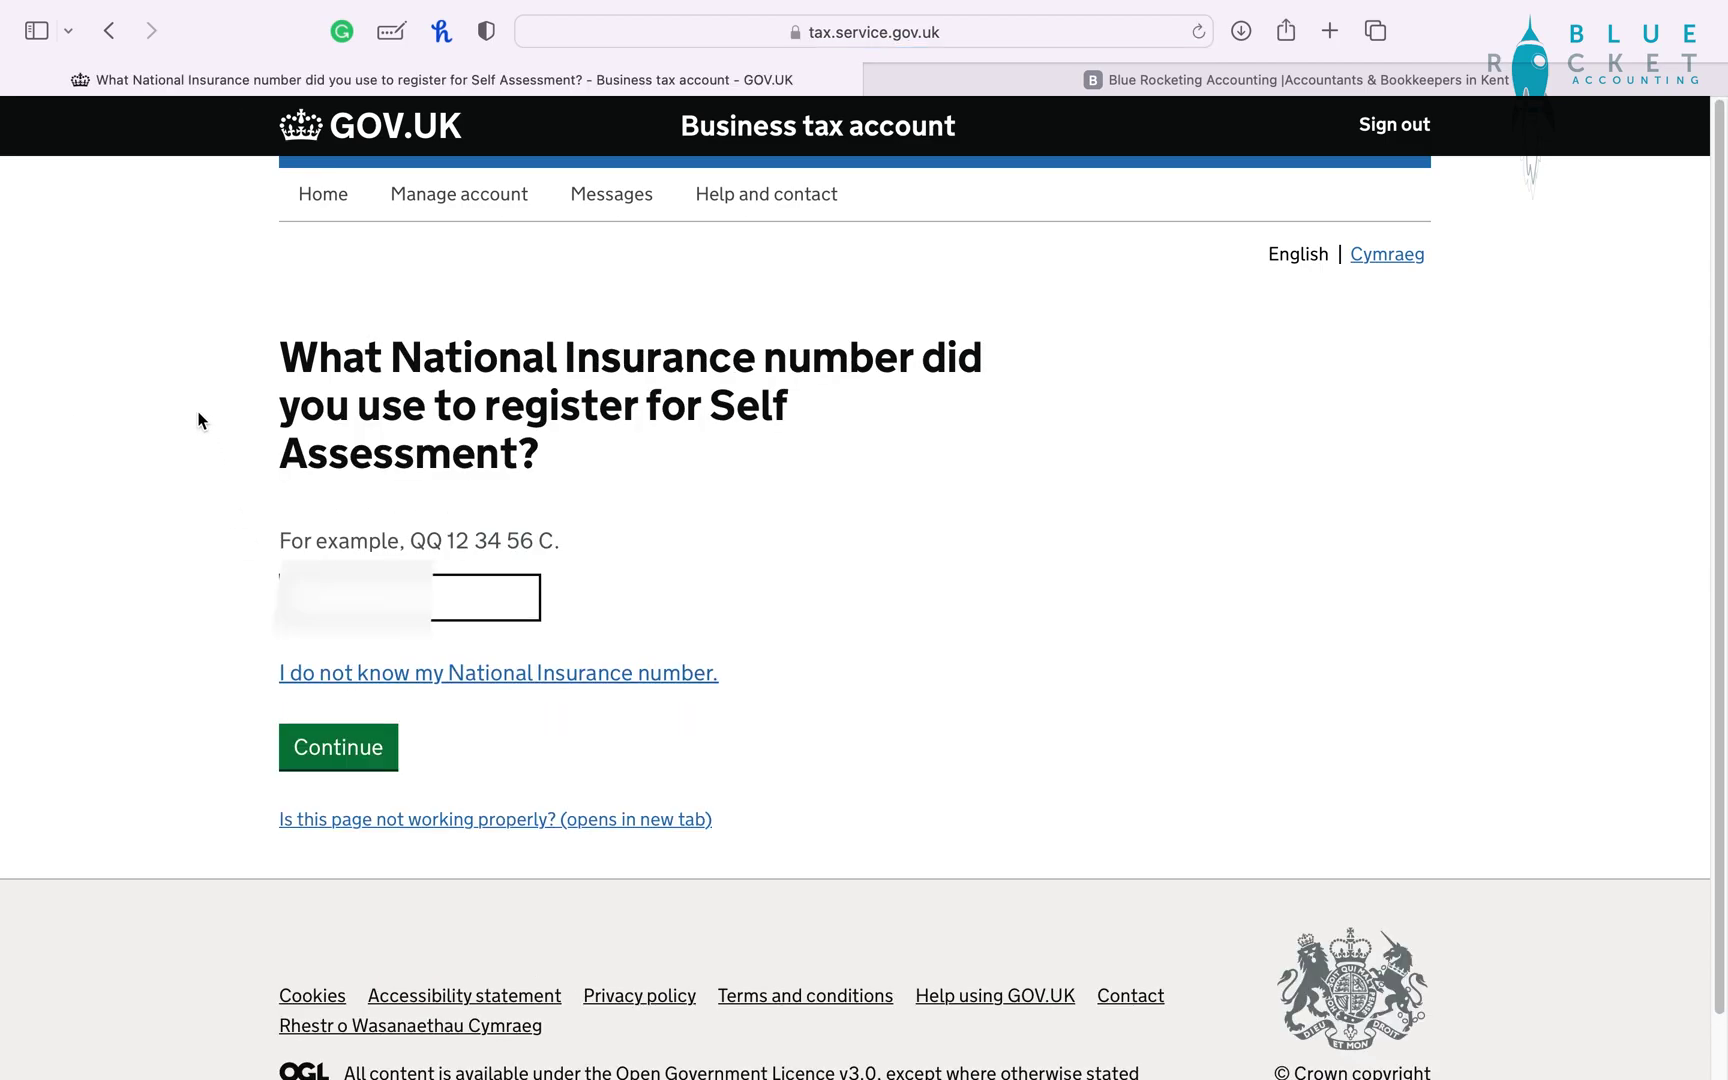
pyautogui.click(355, 597)
pyautogui.write('QQ123456C')
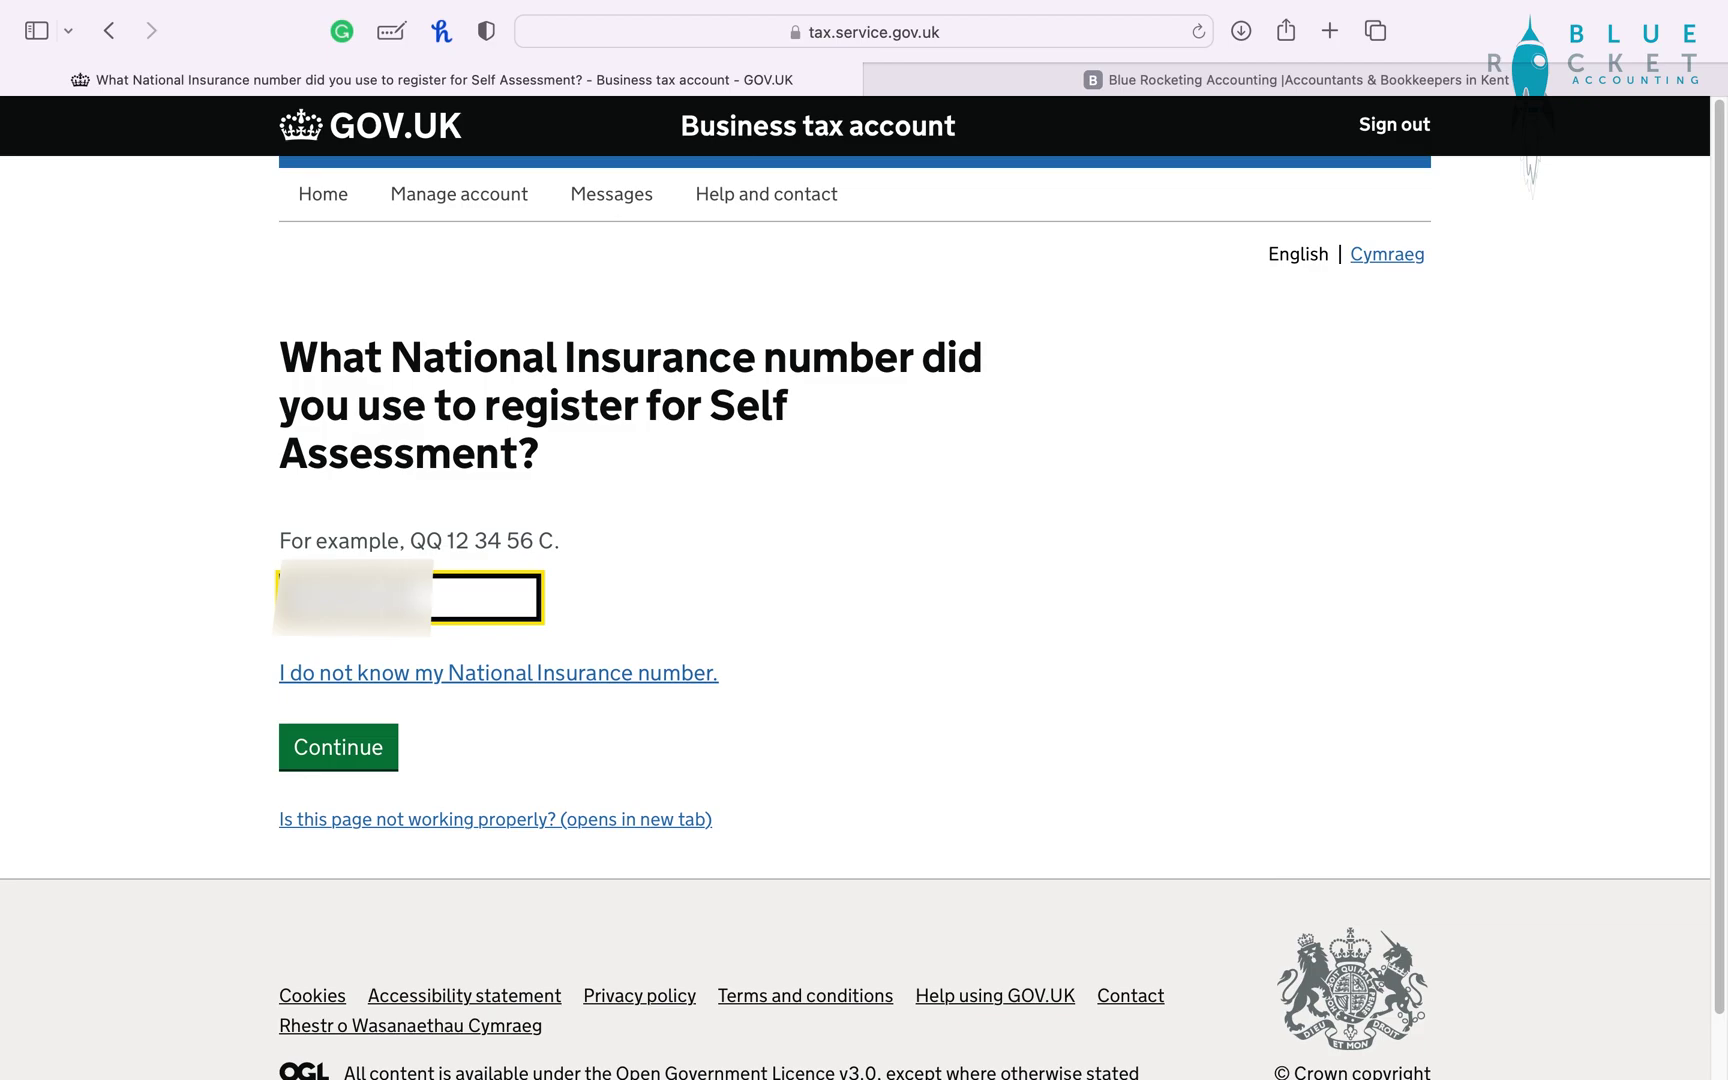
pyautogui.click(338, 755)
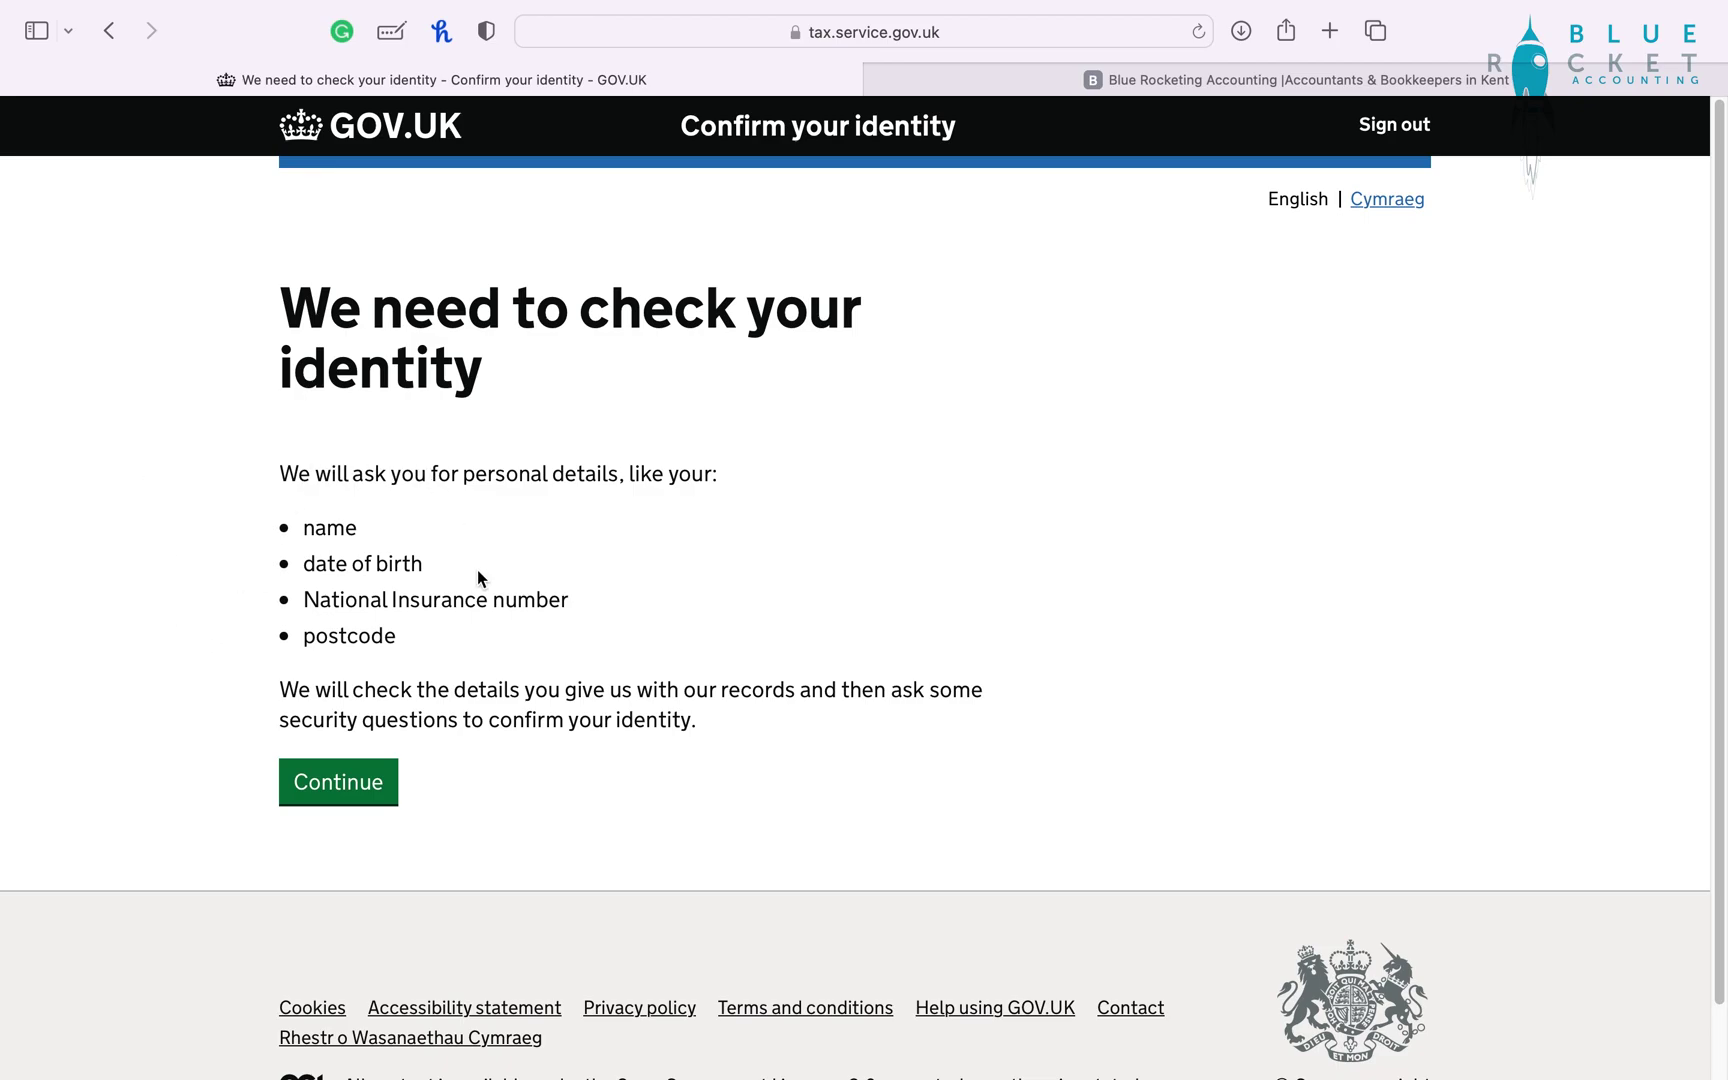
# - Fill in first name, last name and date of birth on the identity details form and submit
pyautogui.click(374, 777)
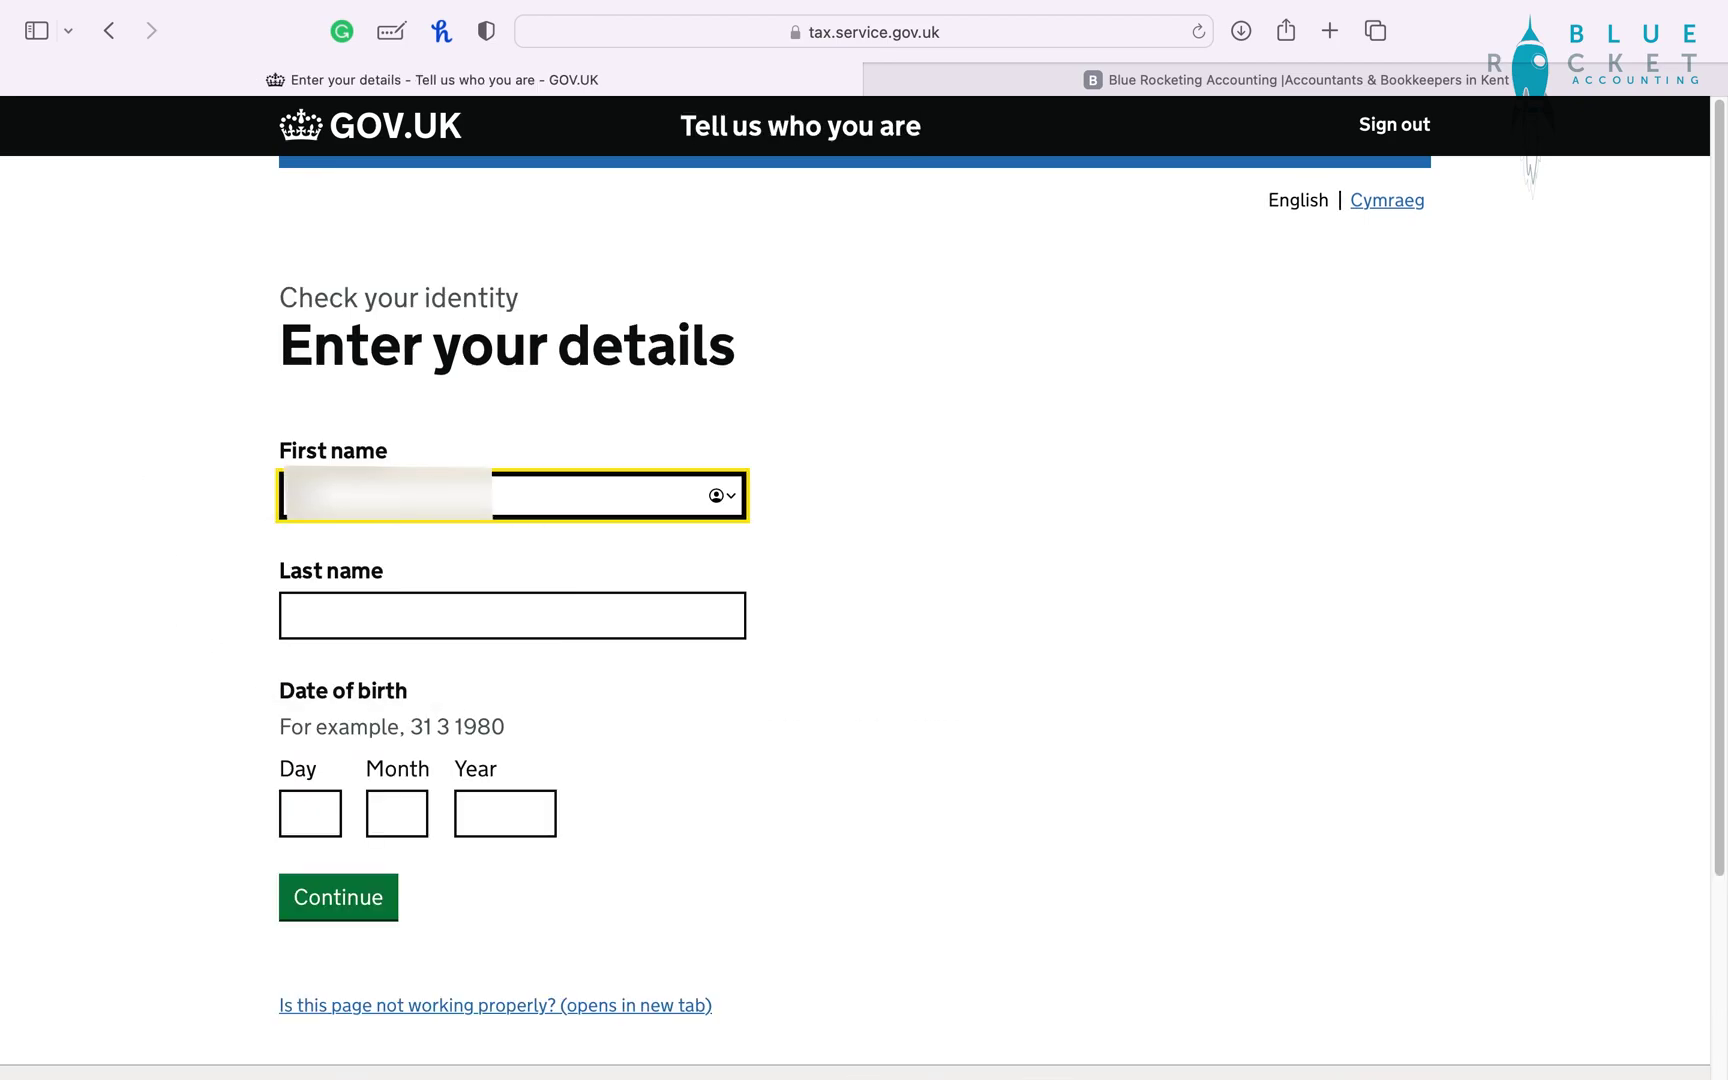
pyautogui.click(324, 613)
pyautogui.click(235, 845)
pyautogui.press('Tab')
pyautogui.write('23')
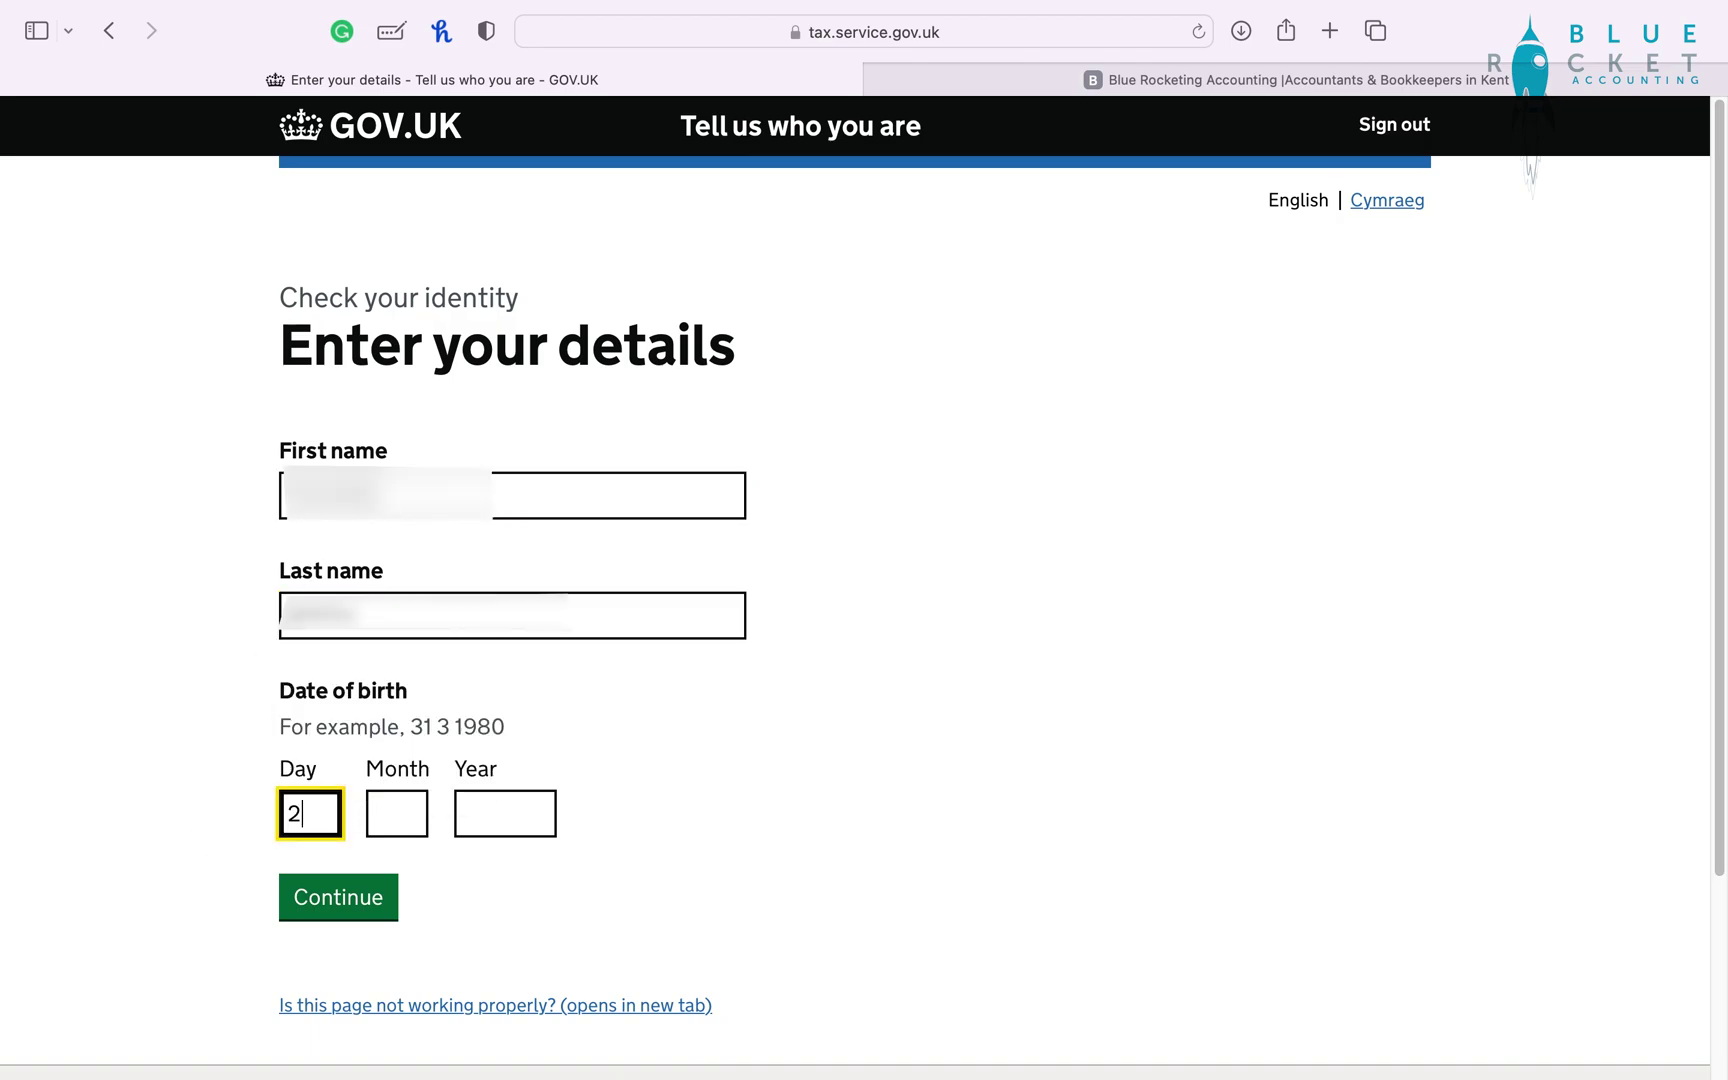
pyautogui.press('Tab')
pyautogui.write('08')
pyautogui.press('Tab')
pyautogui.write('1959')
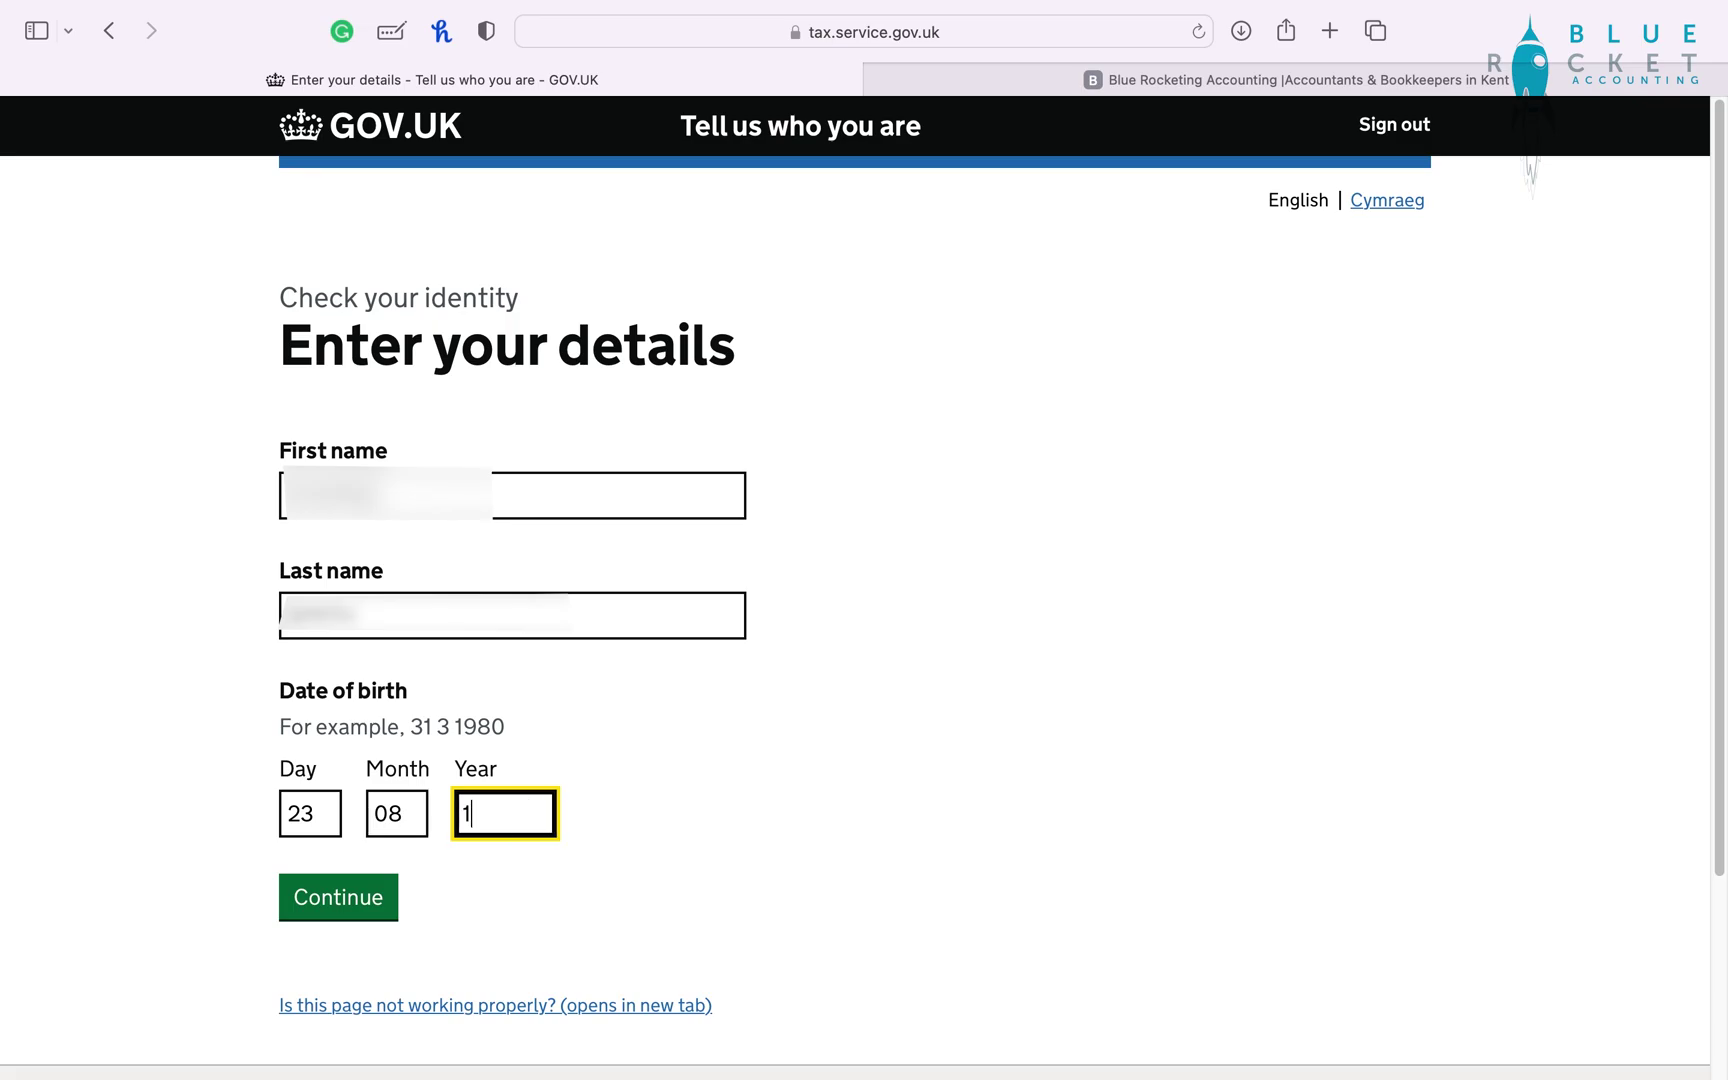
pyautogui.click(332, 905)
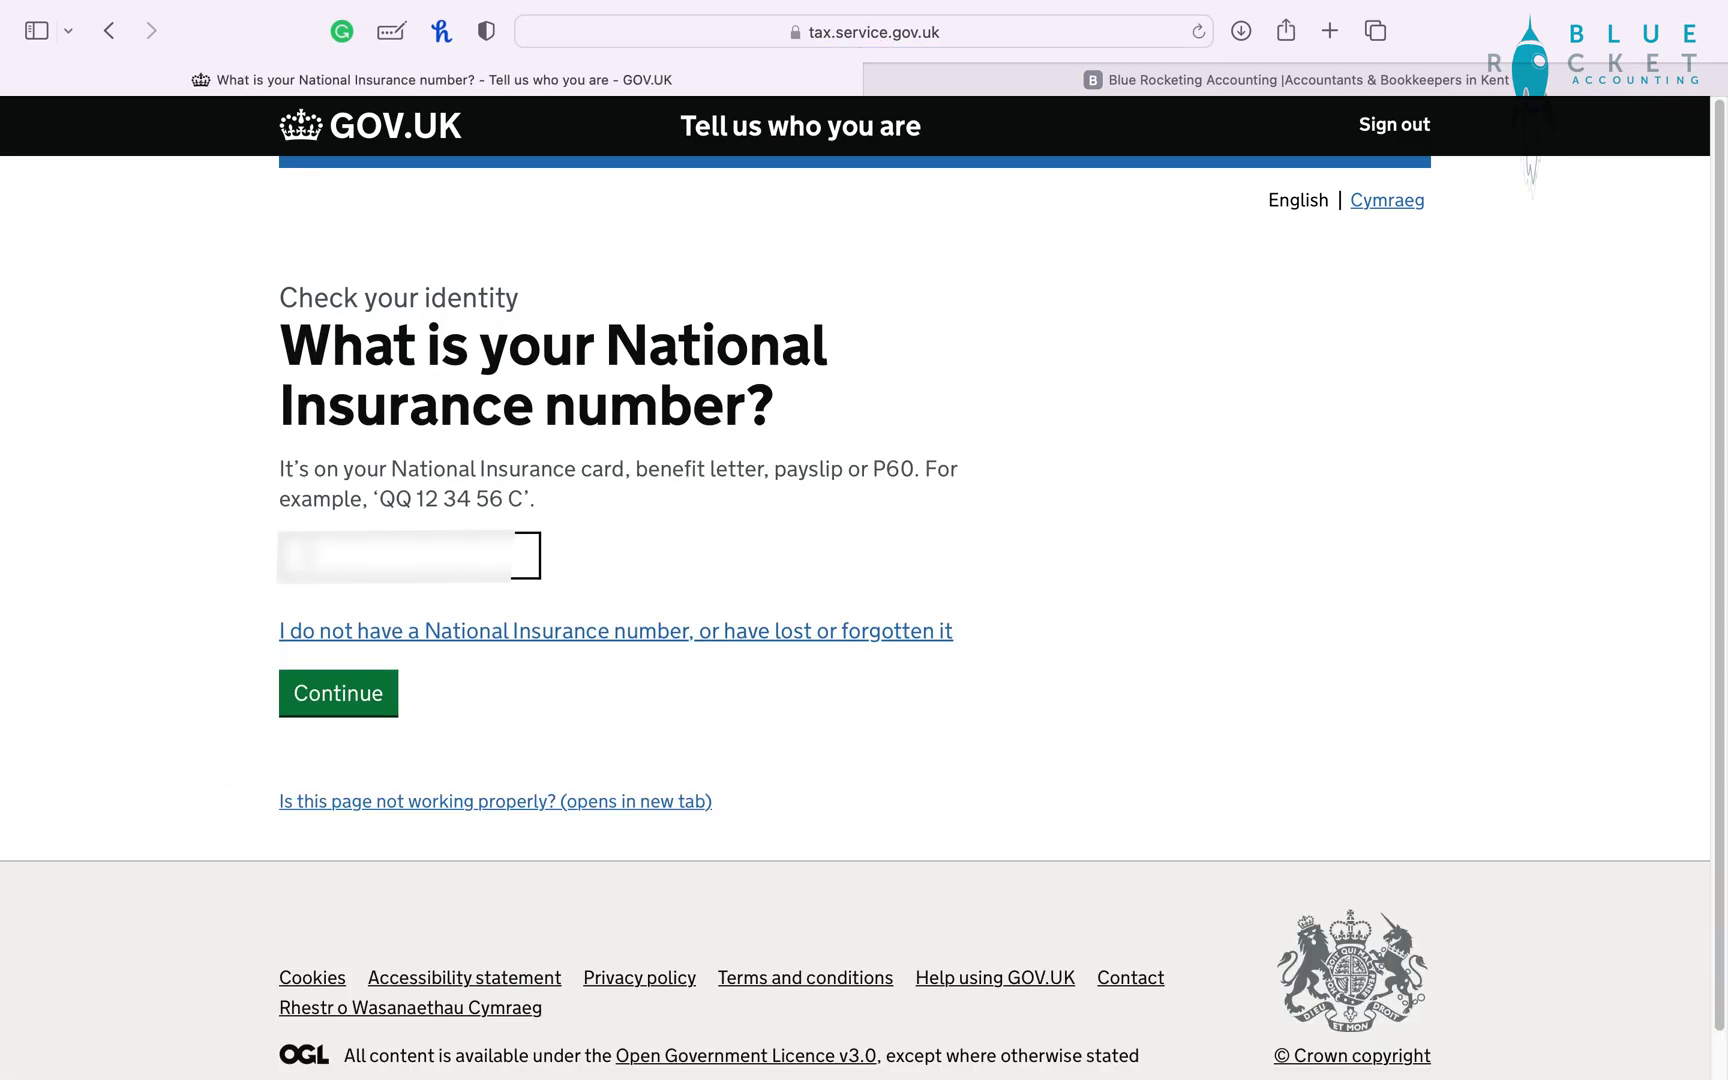
# - Enter the National Insurance number for the identity check and continue
pyautogui.click(400, 556)
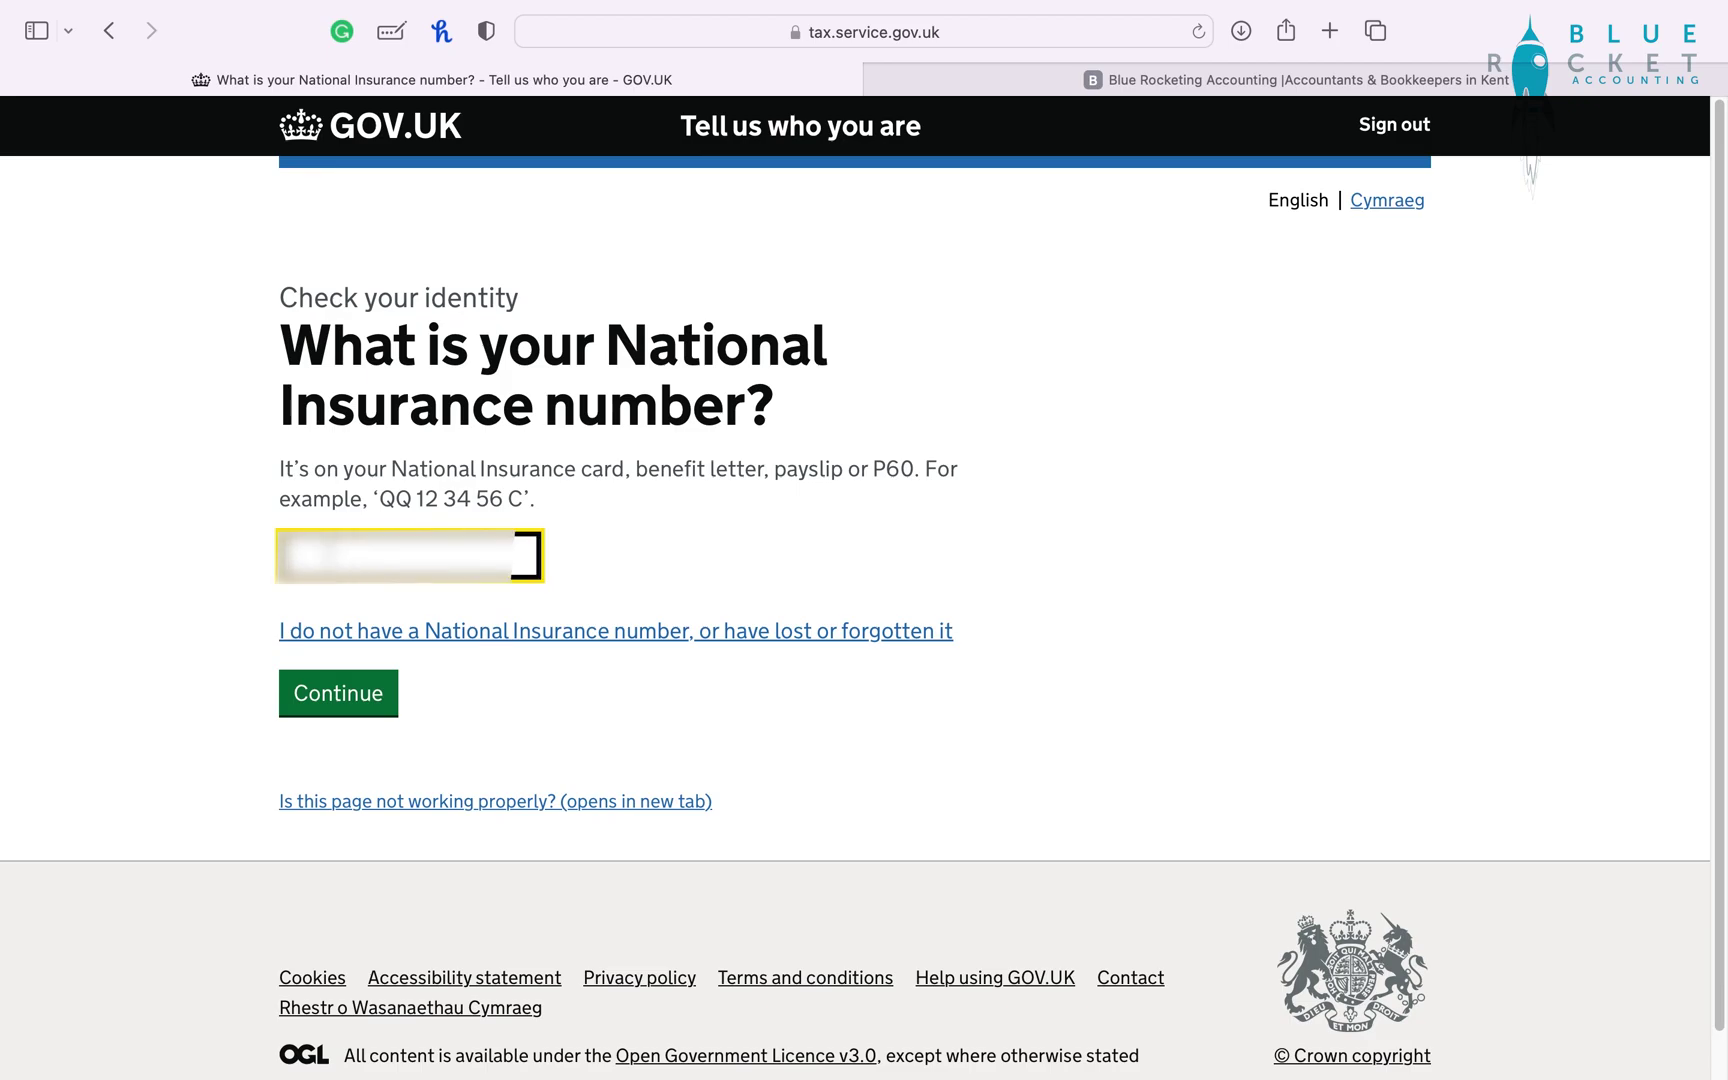
pyautogui.write('B123456')
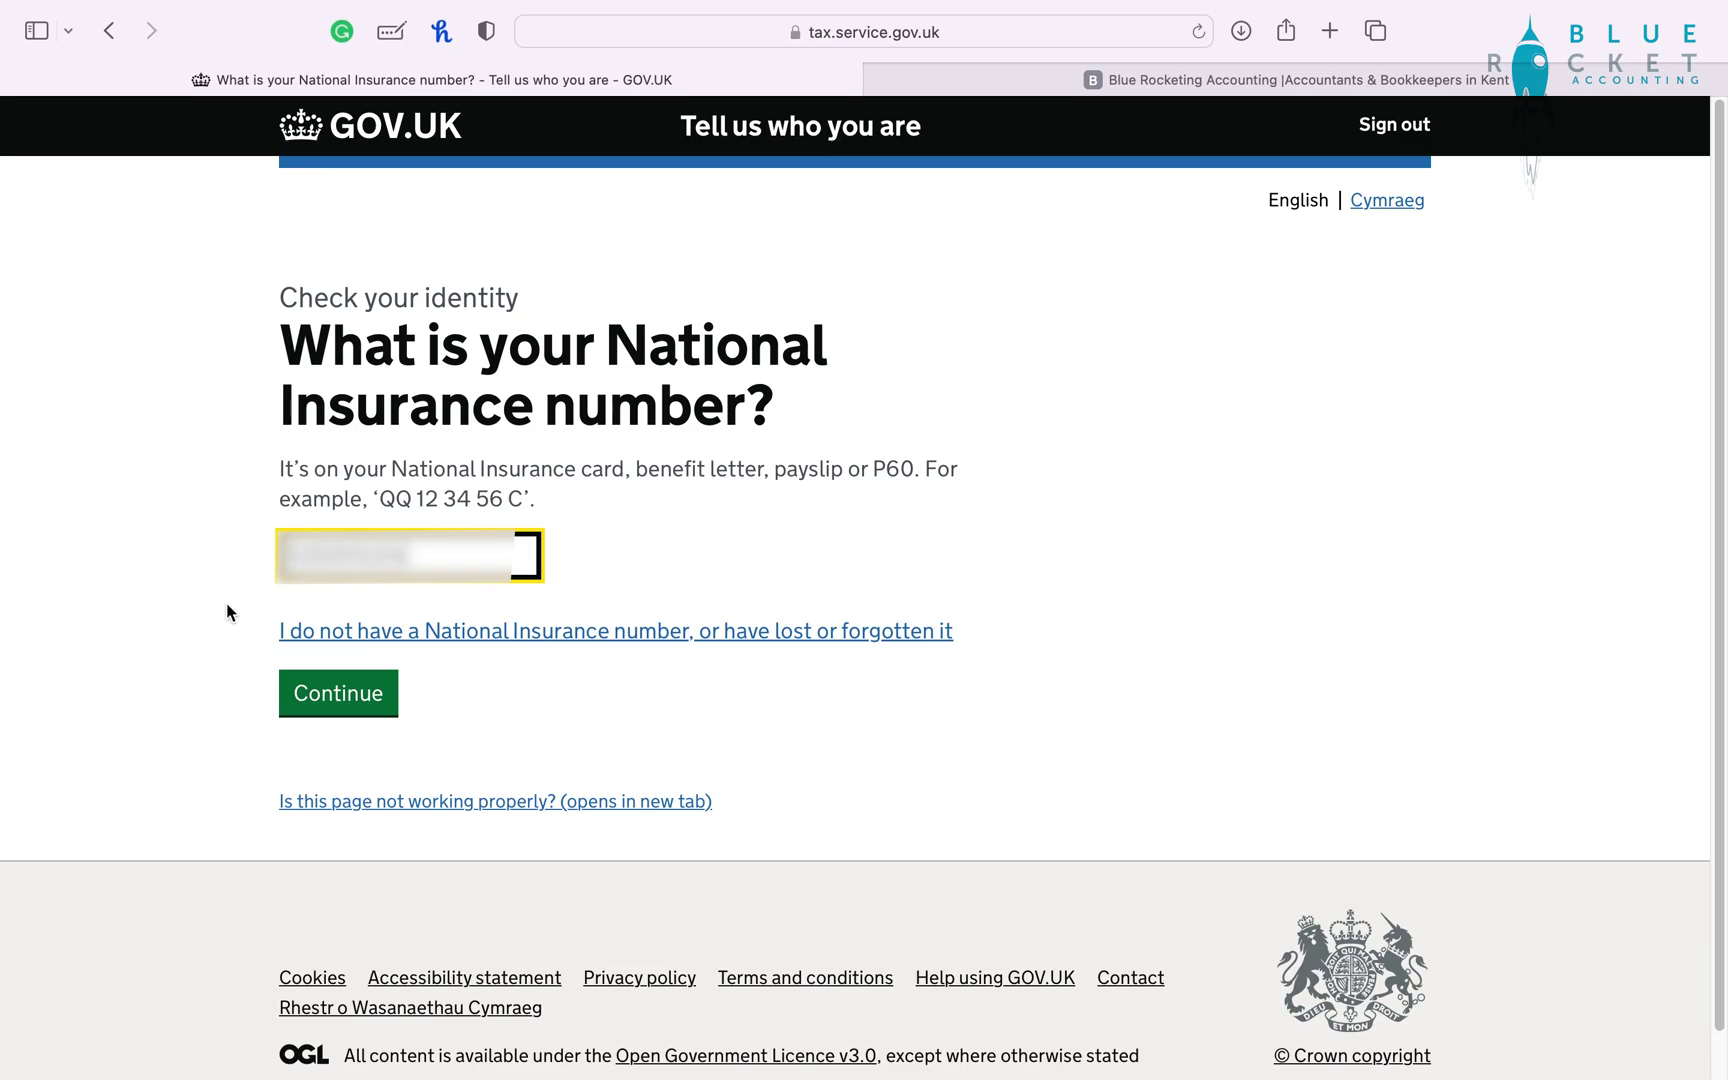
pyautogui.click(324, 705)
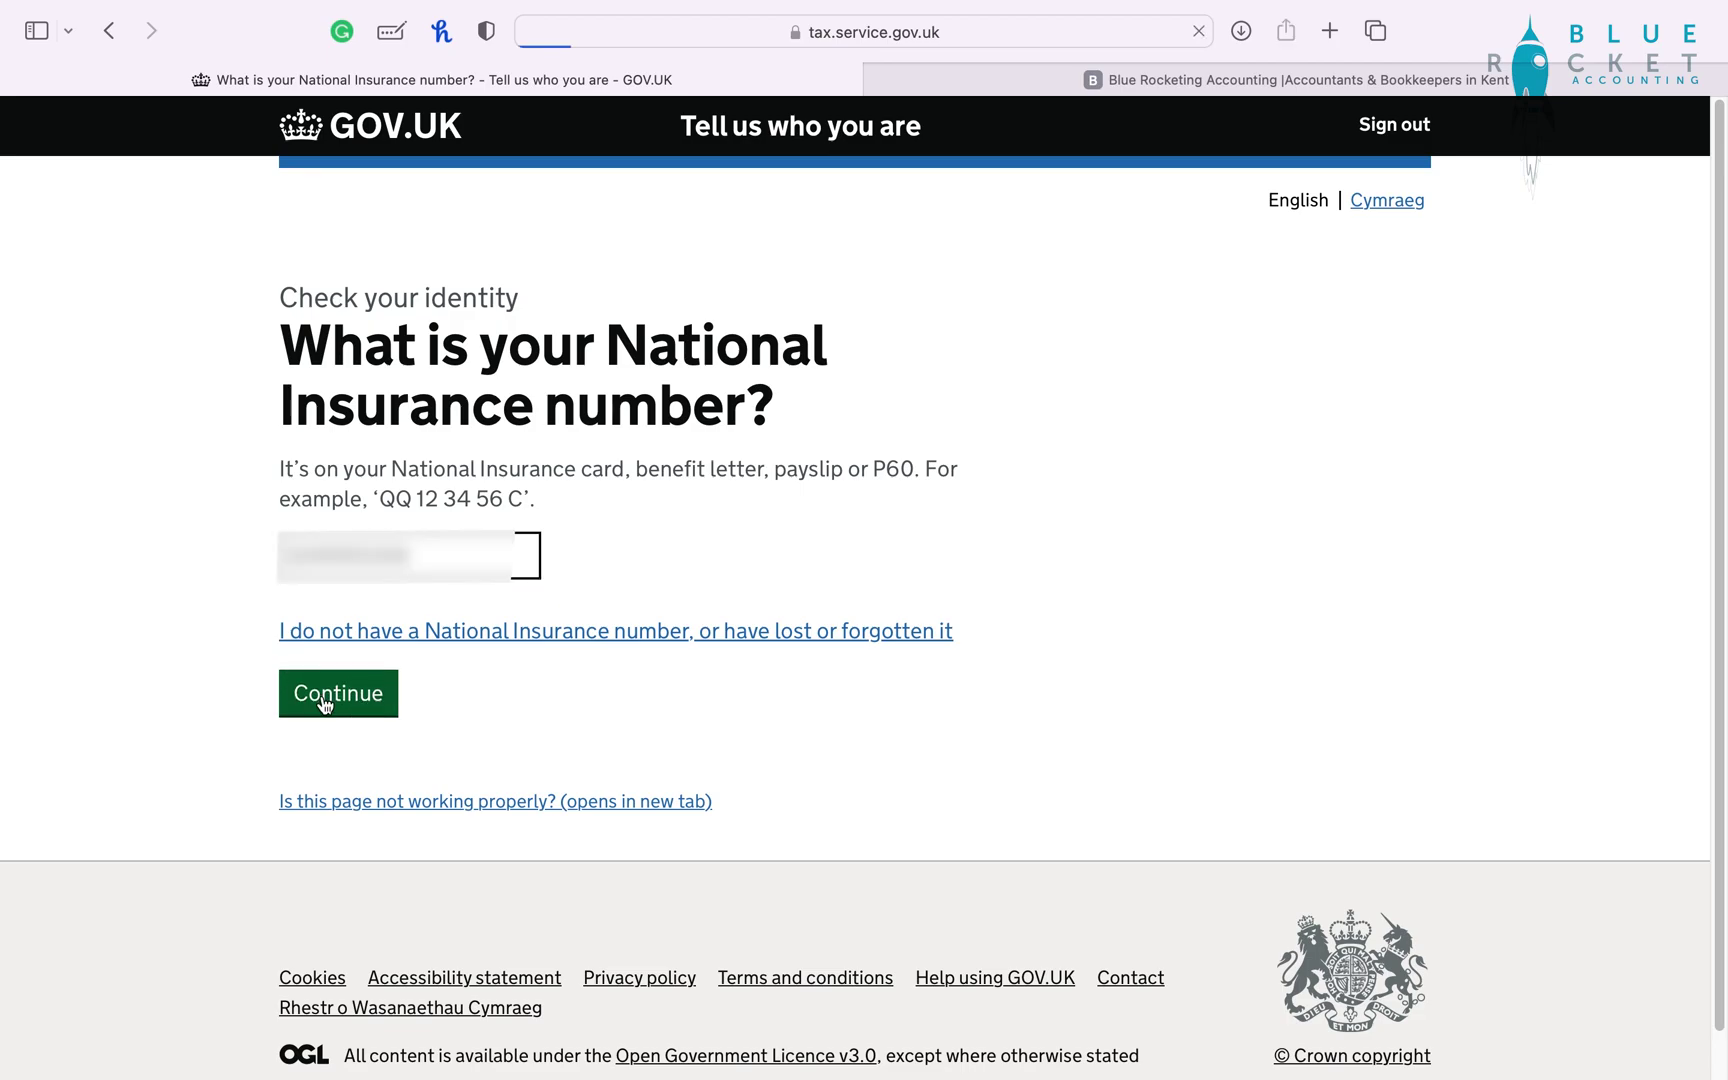
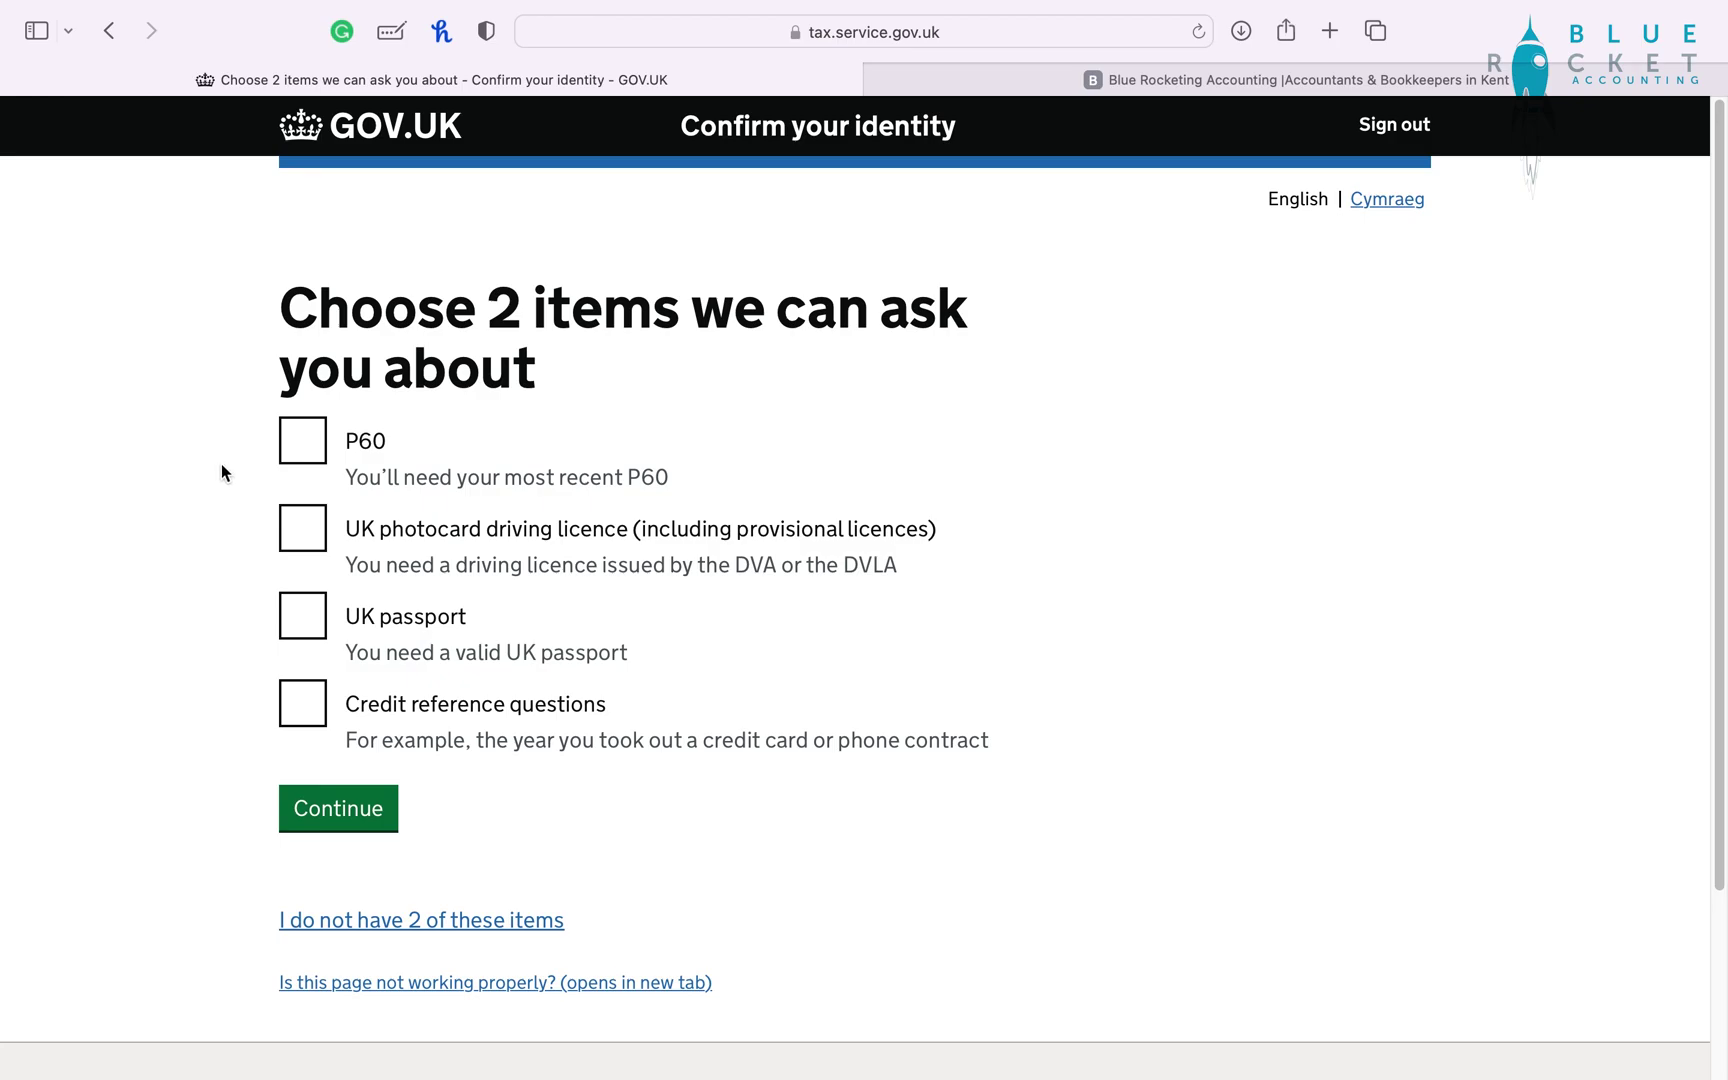
# - Choose a UK photocard driving licence from England, Scotland or Wales as the first identity item
pyautogui.click(306, 529)
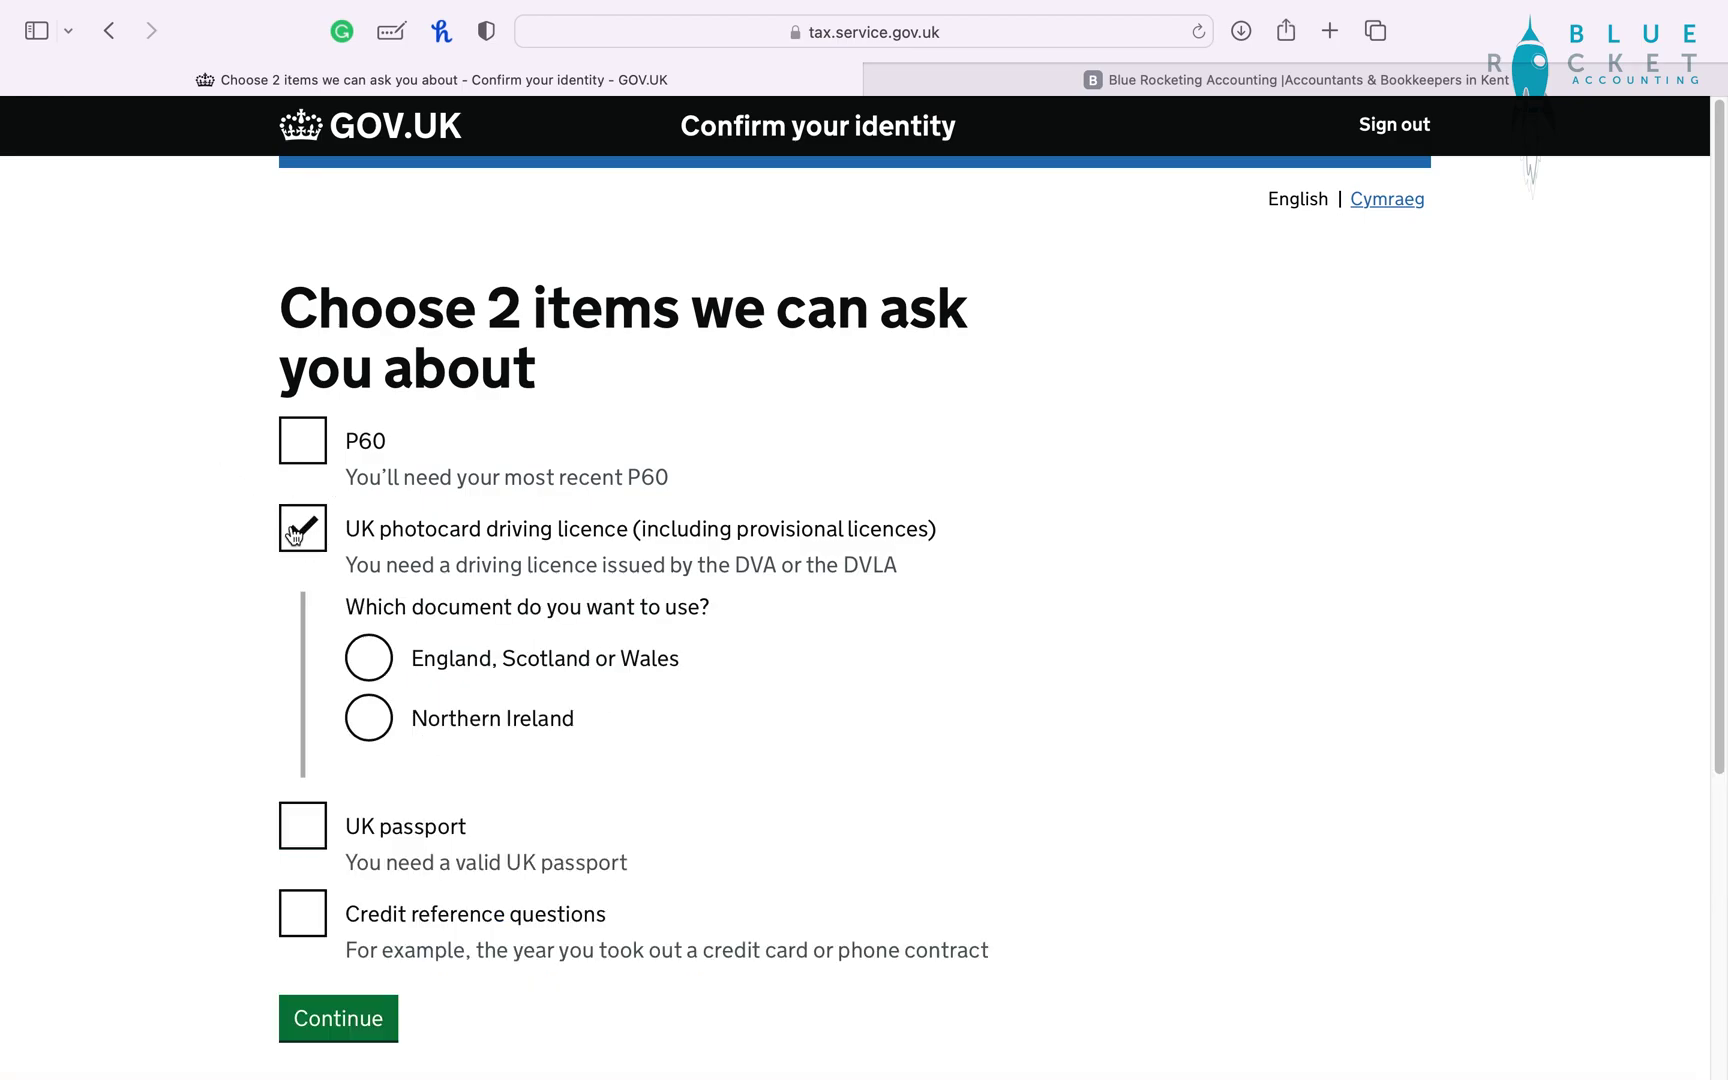
pyautogui.click(369, 662)
pyautogui.click(340, 1018)
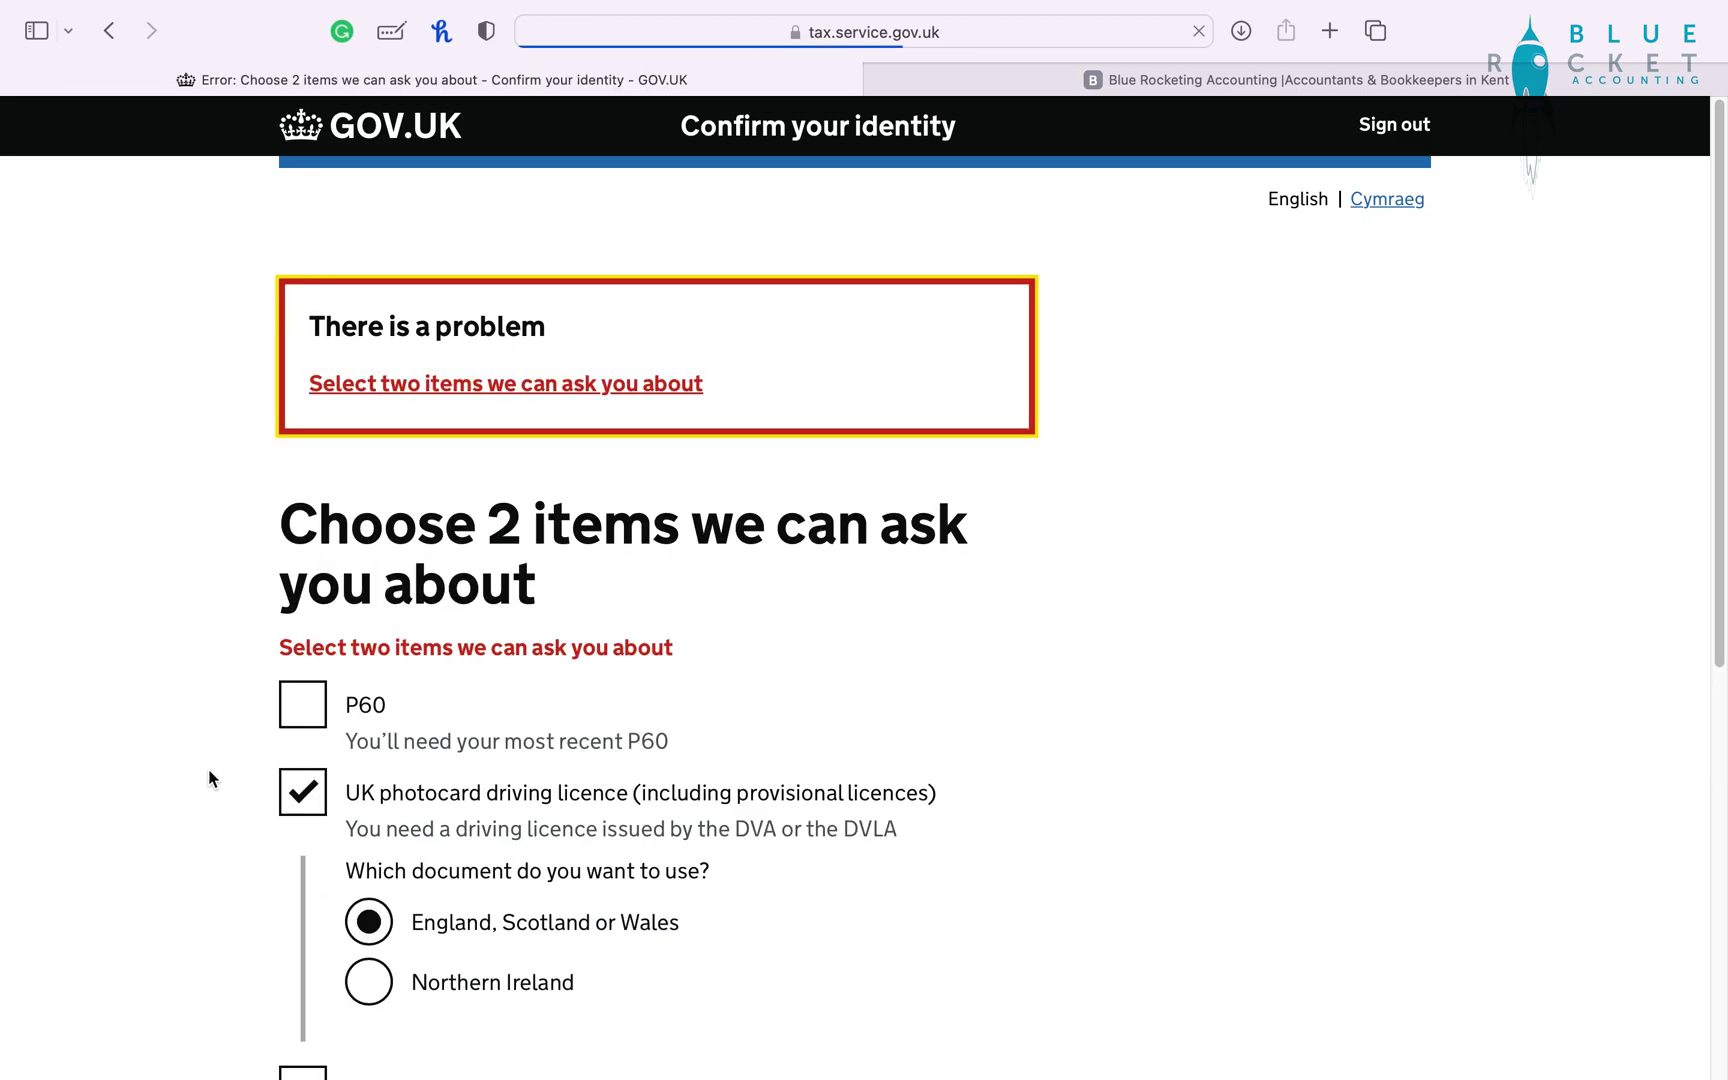
# - Add a UK passport as the second item, agreeing to HM Passport Office checks
pyautogui.scroll(-2, 306, 518)
pyautogui.scroll(-5, 211, 504)
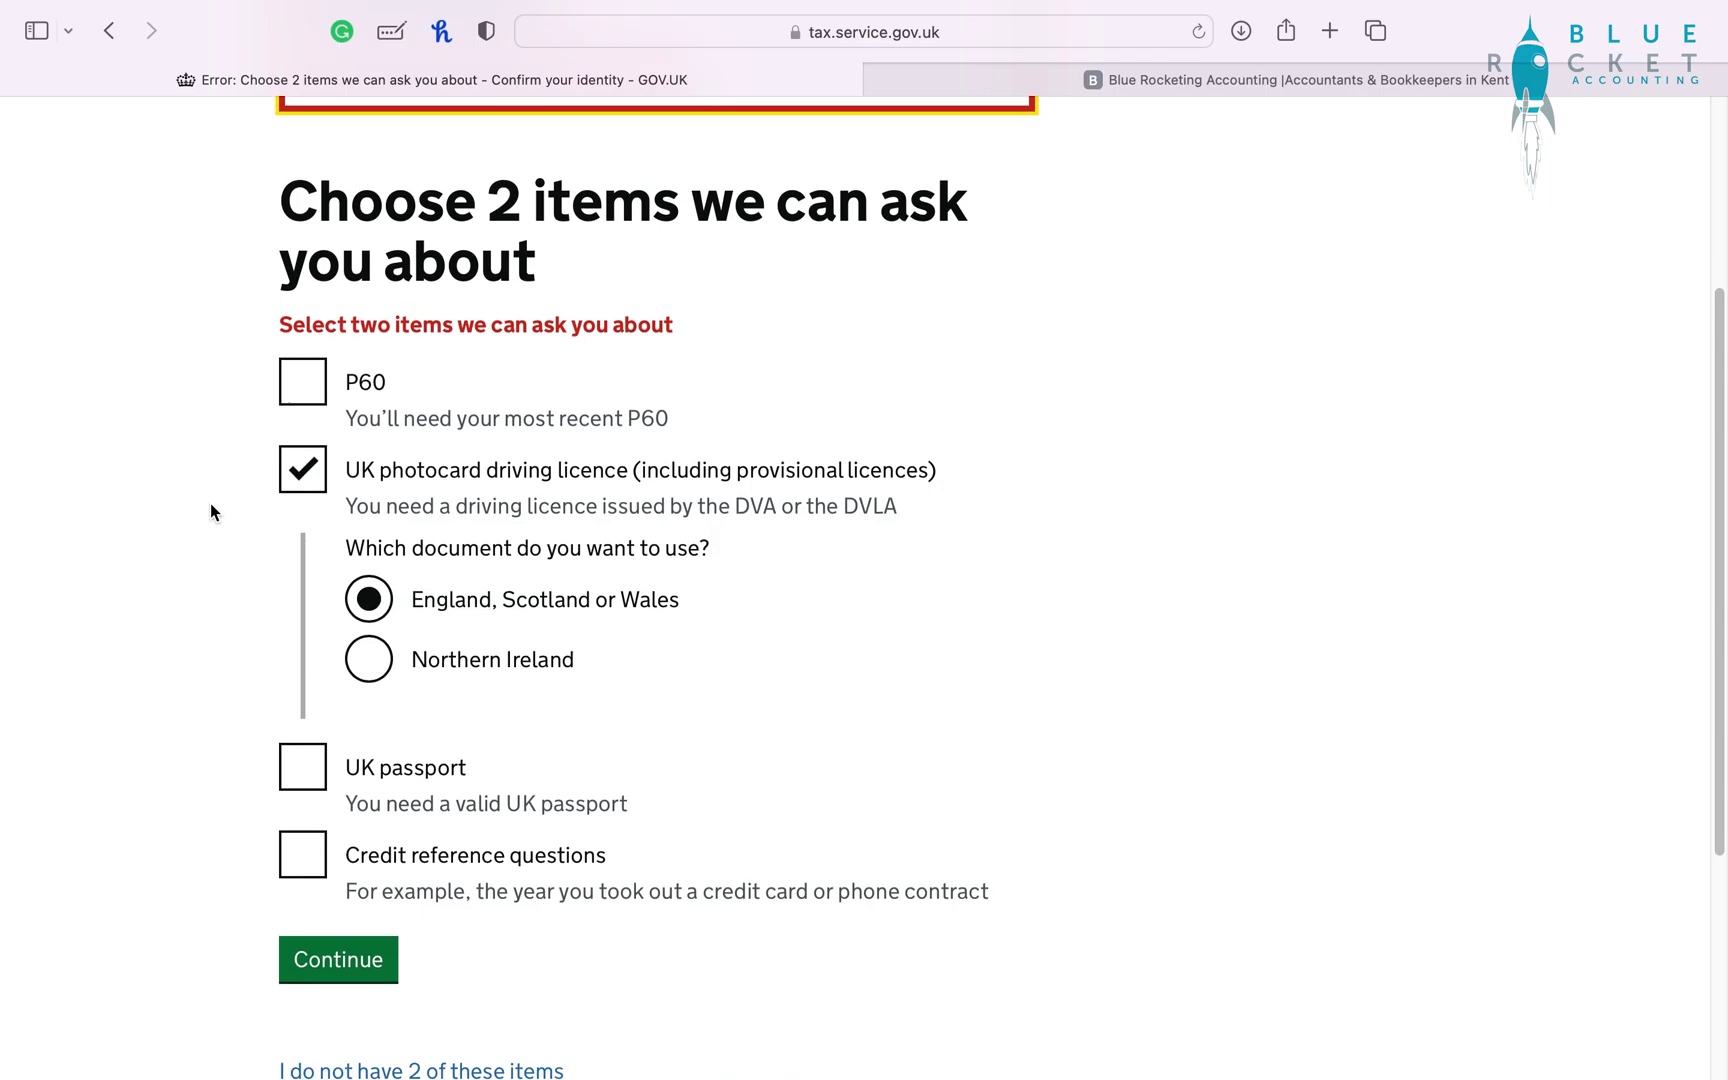
pyautogui.click(302, 745)
pyautogui.click(370, 876)
pyautogui.scroll(-3, 230, 783)
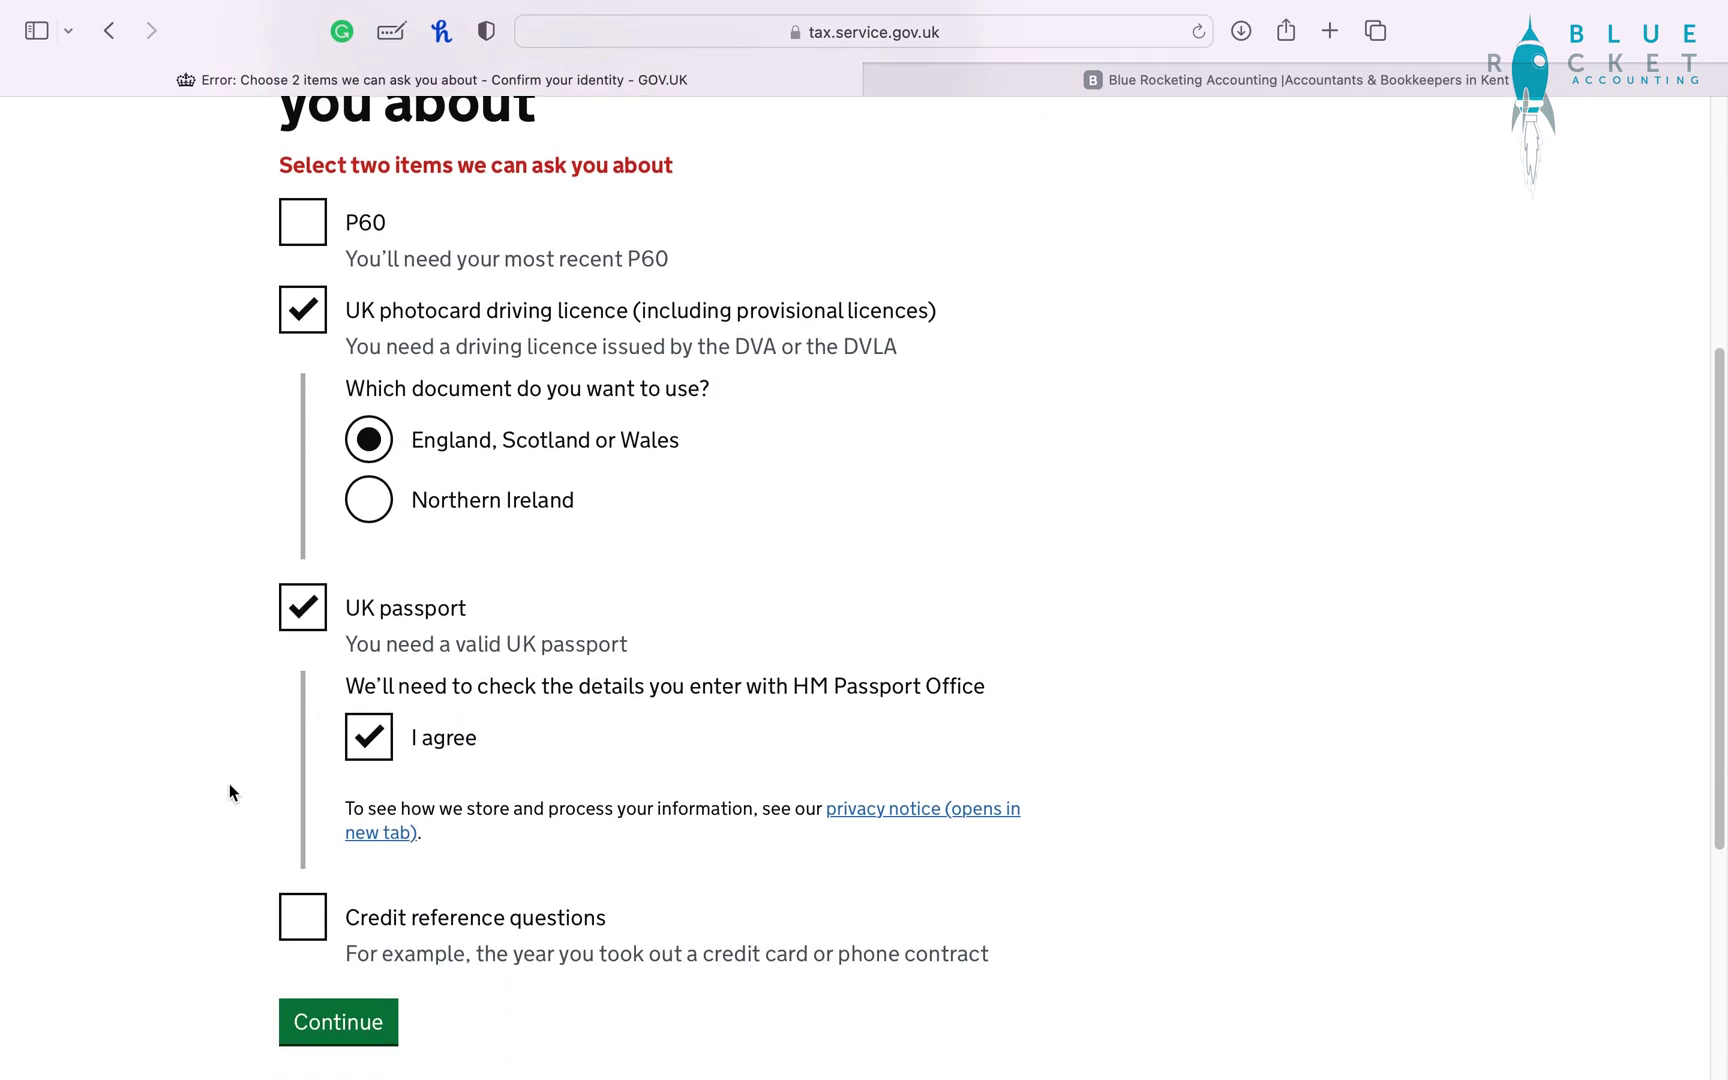
pyautogui.click(335, 1021)
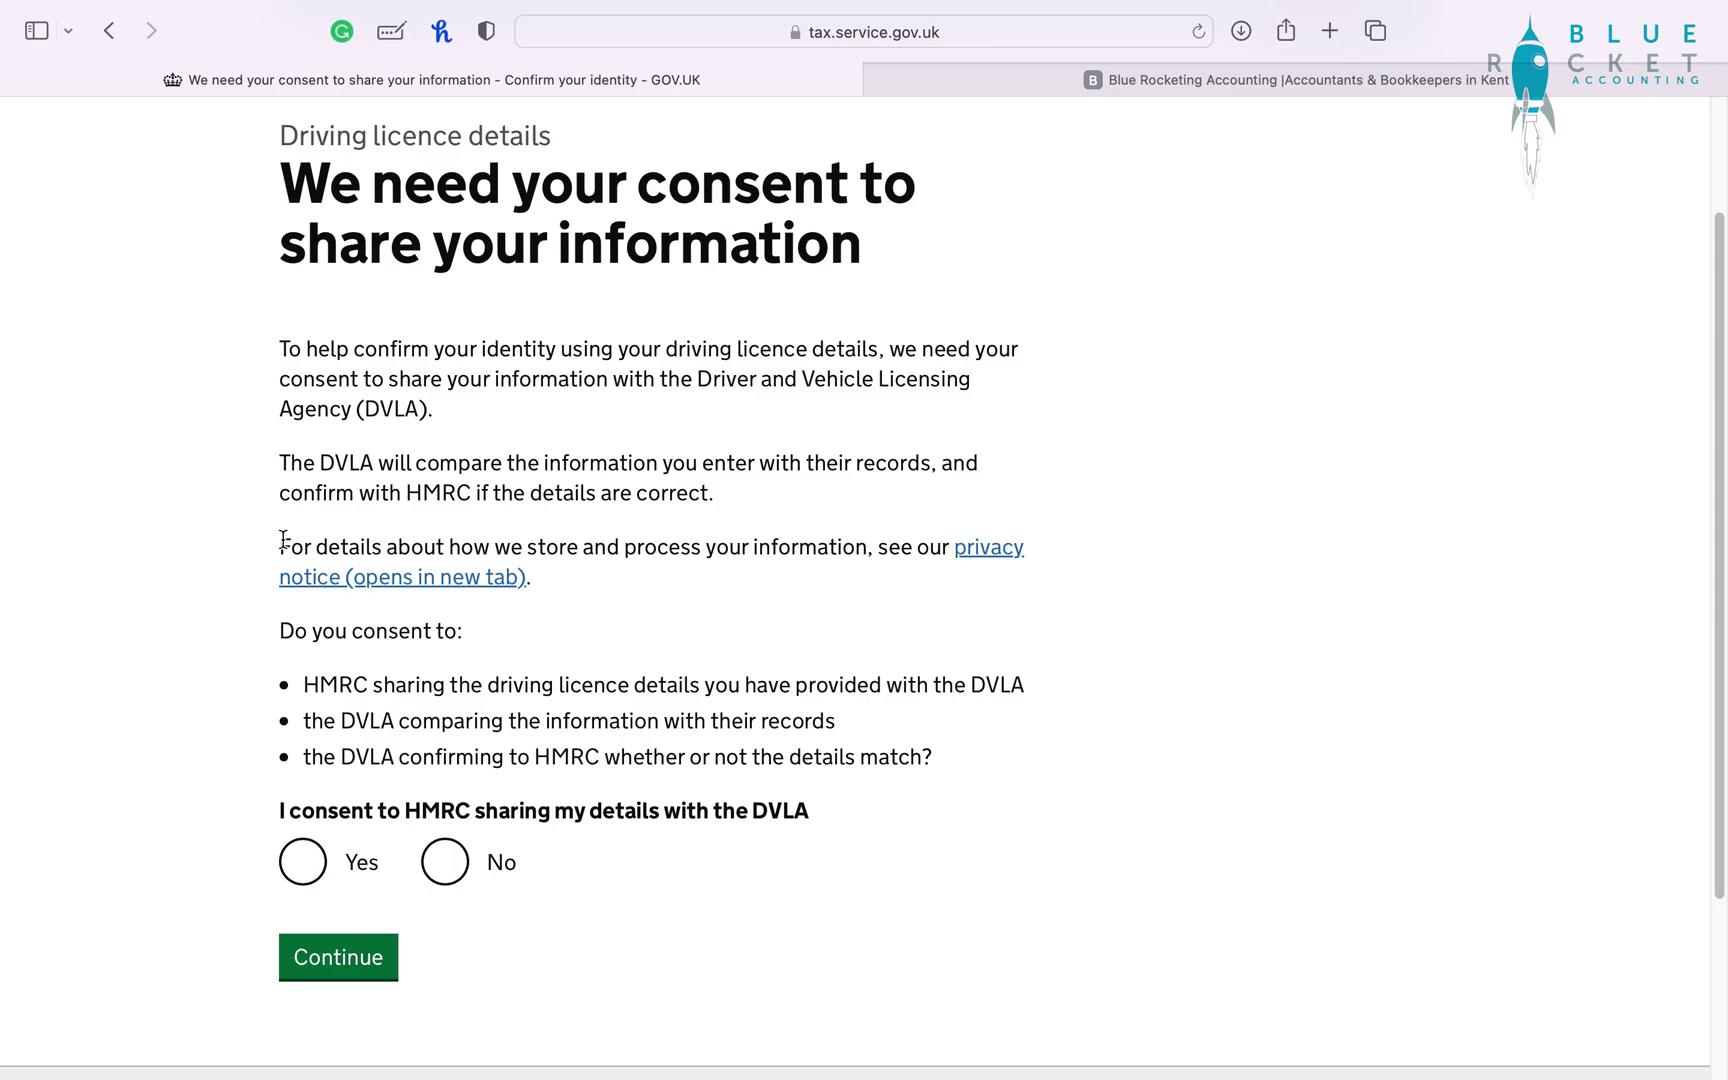
# - Consent to HMRC sharing details with the DVLA
pyautogui.scroll(-1, 283, 540)
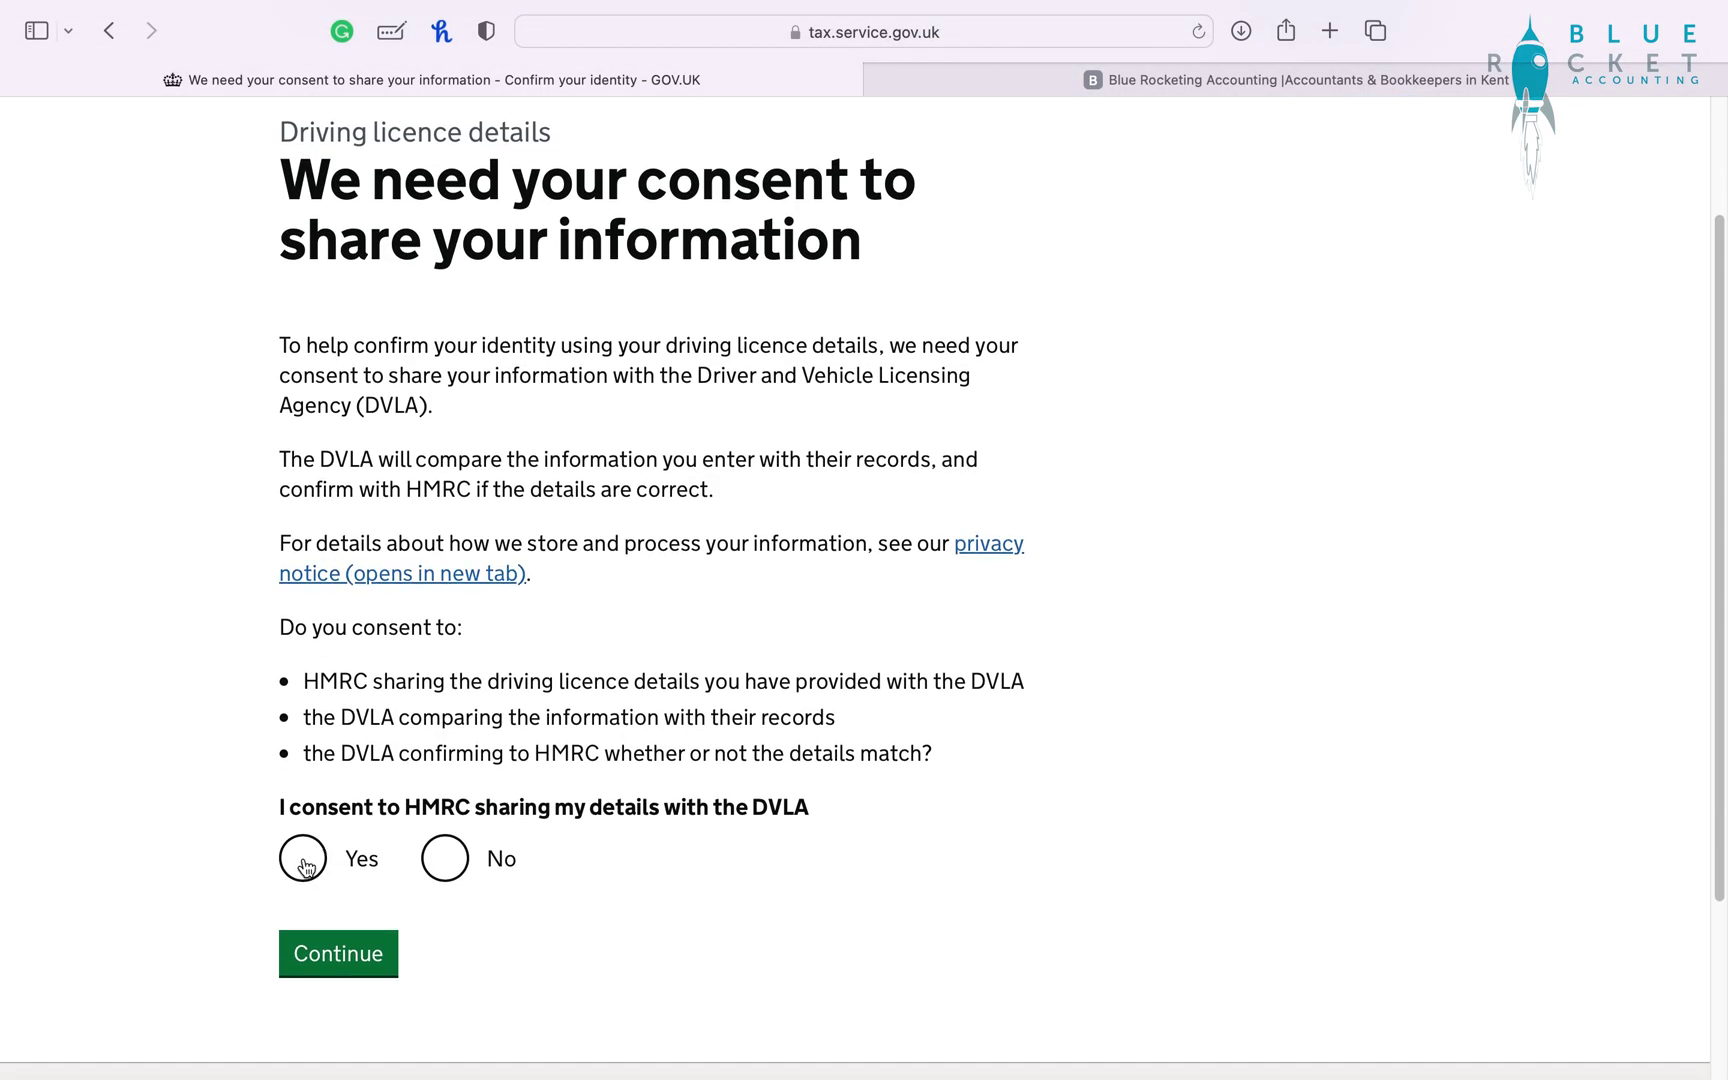
pyautogui.click(304, 862)
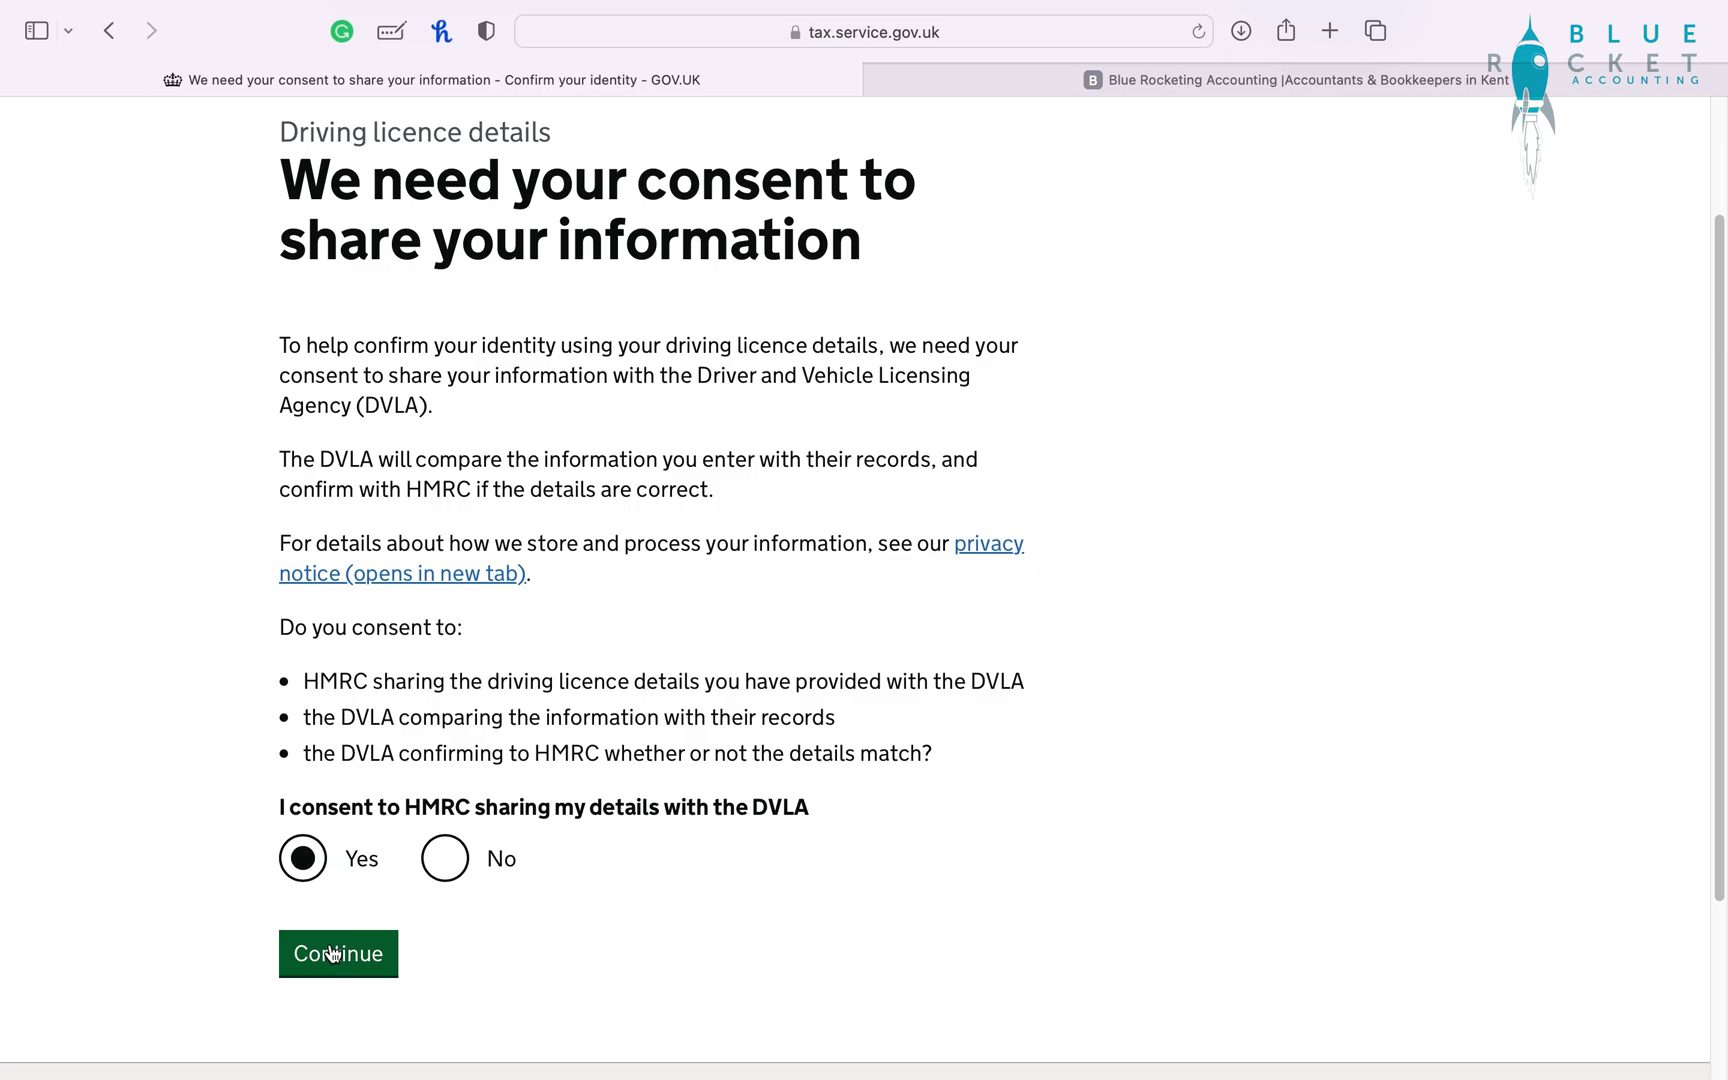
pyautogui.click(338, 953)
# - Enter the licence holder's surname and the licence issue date 23/11/2018
pyautogui.click(337, 531)
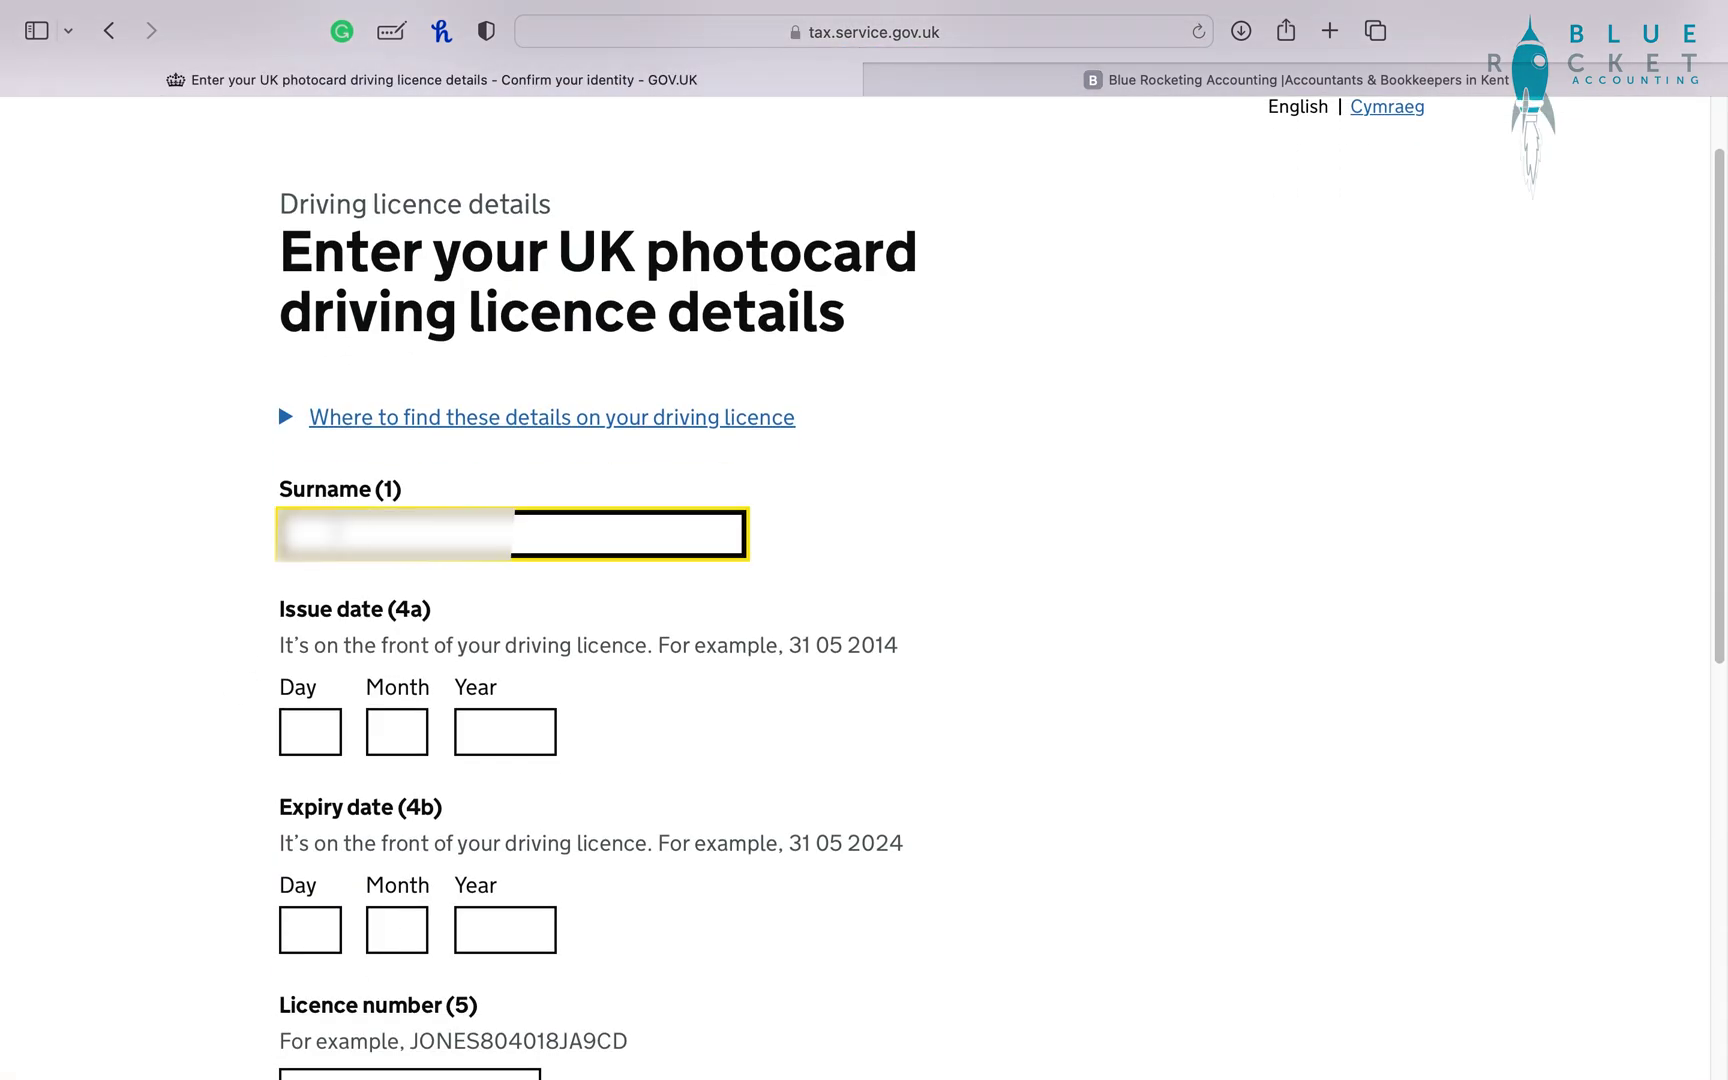
pyautogui.write('Smith')
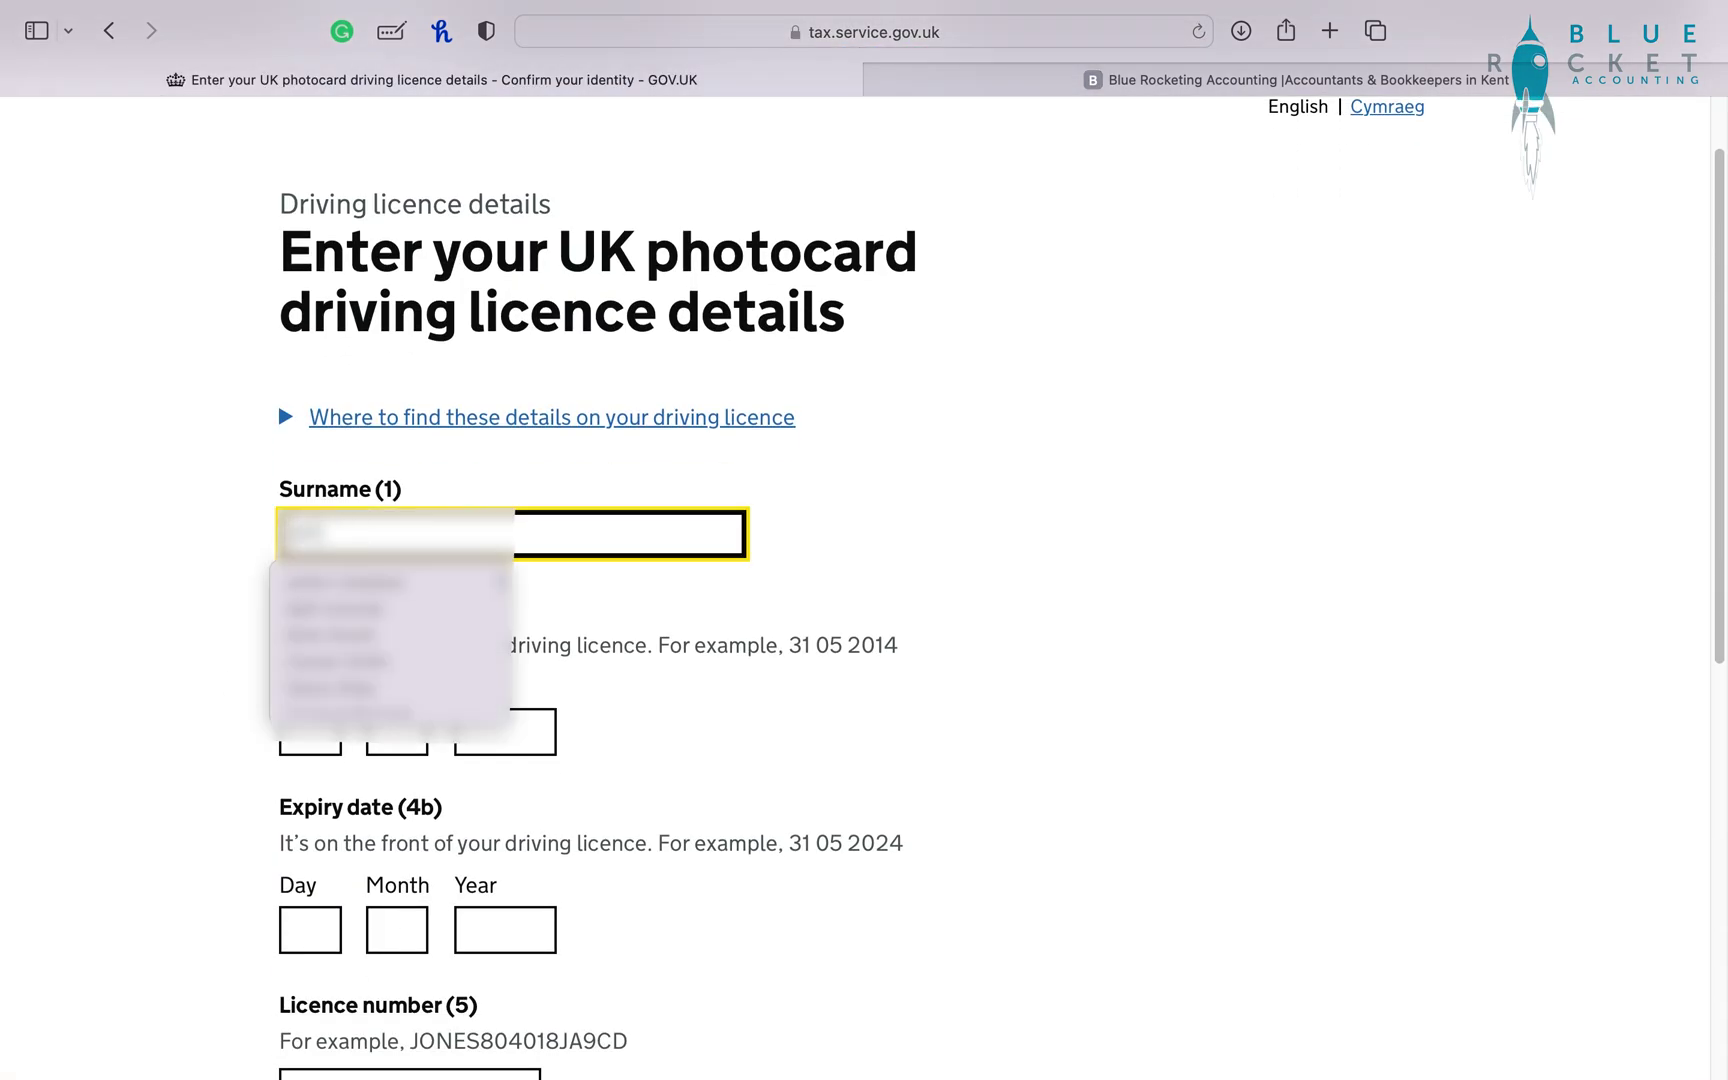
pyautogui.click(248, 551)
pyautogui.scroll(-1, 215, 772)
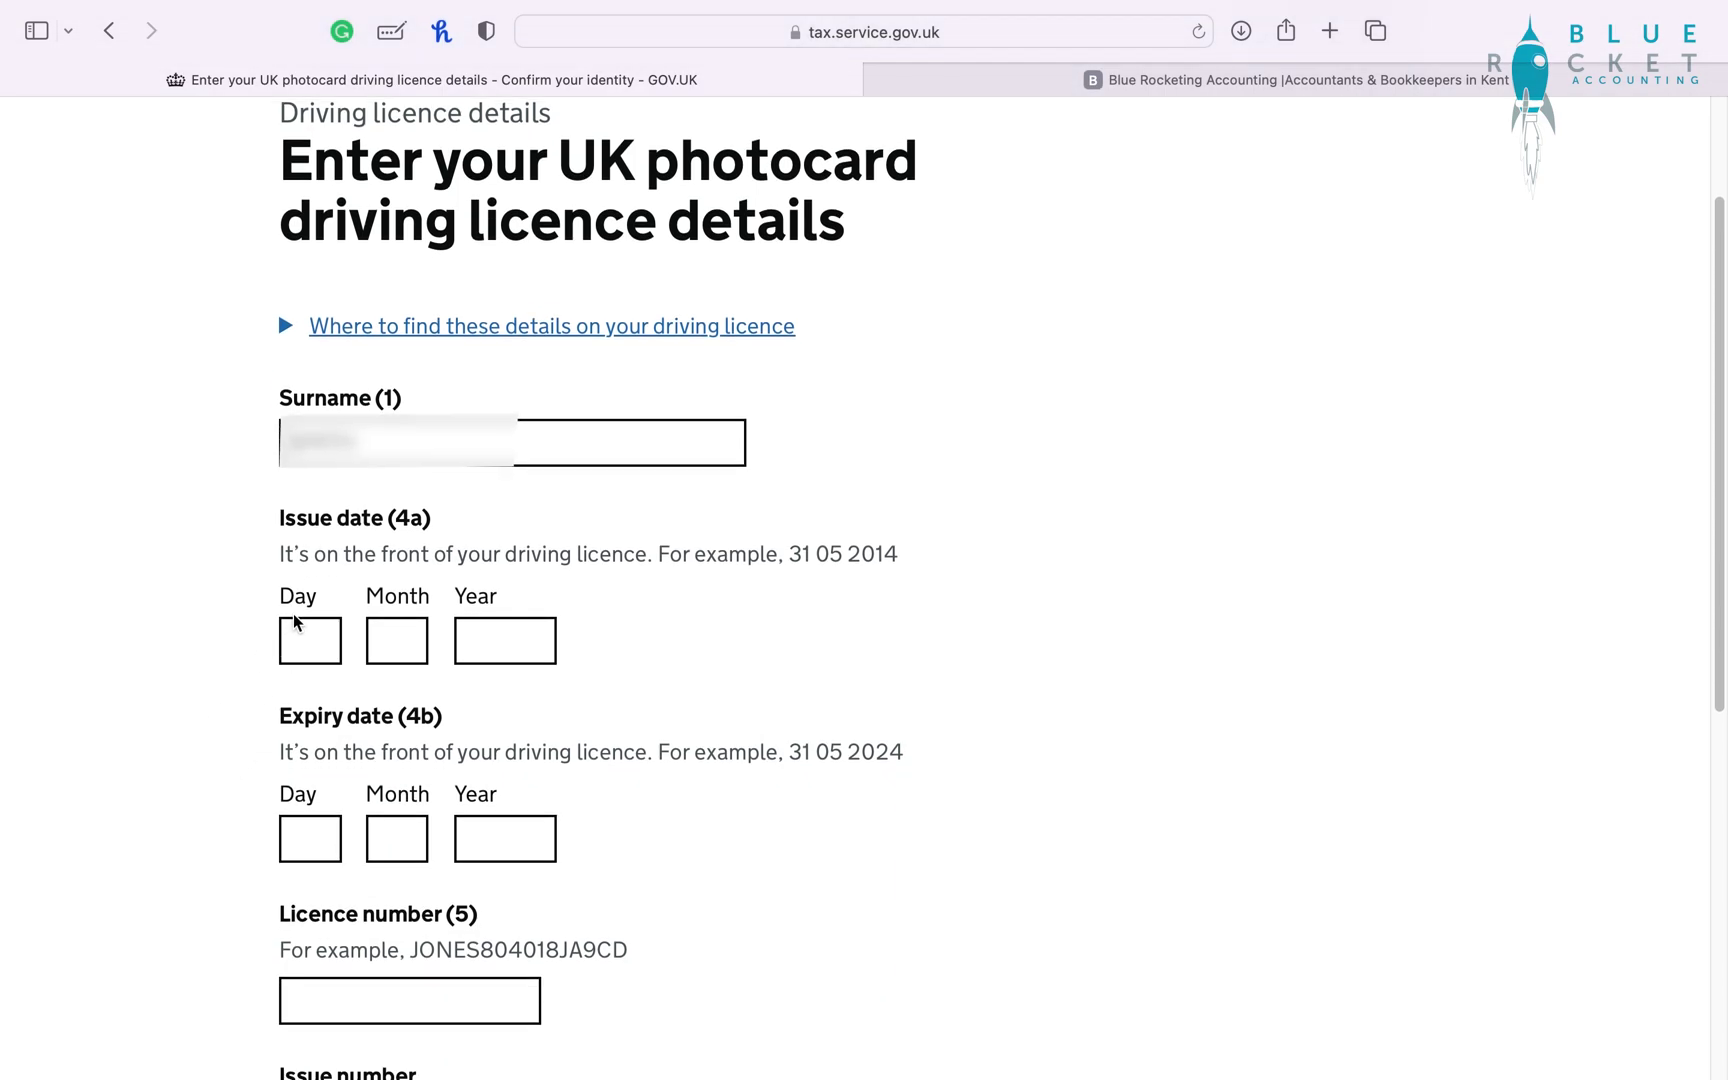
pyautogui.click(298, 628)
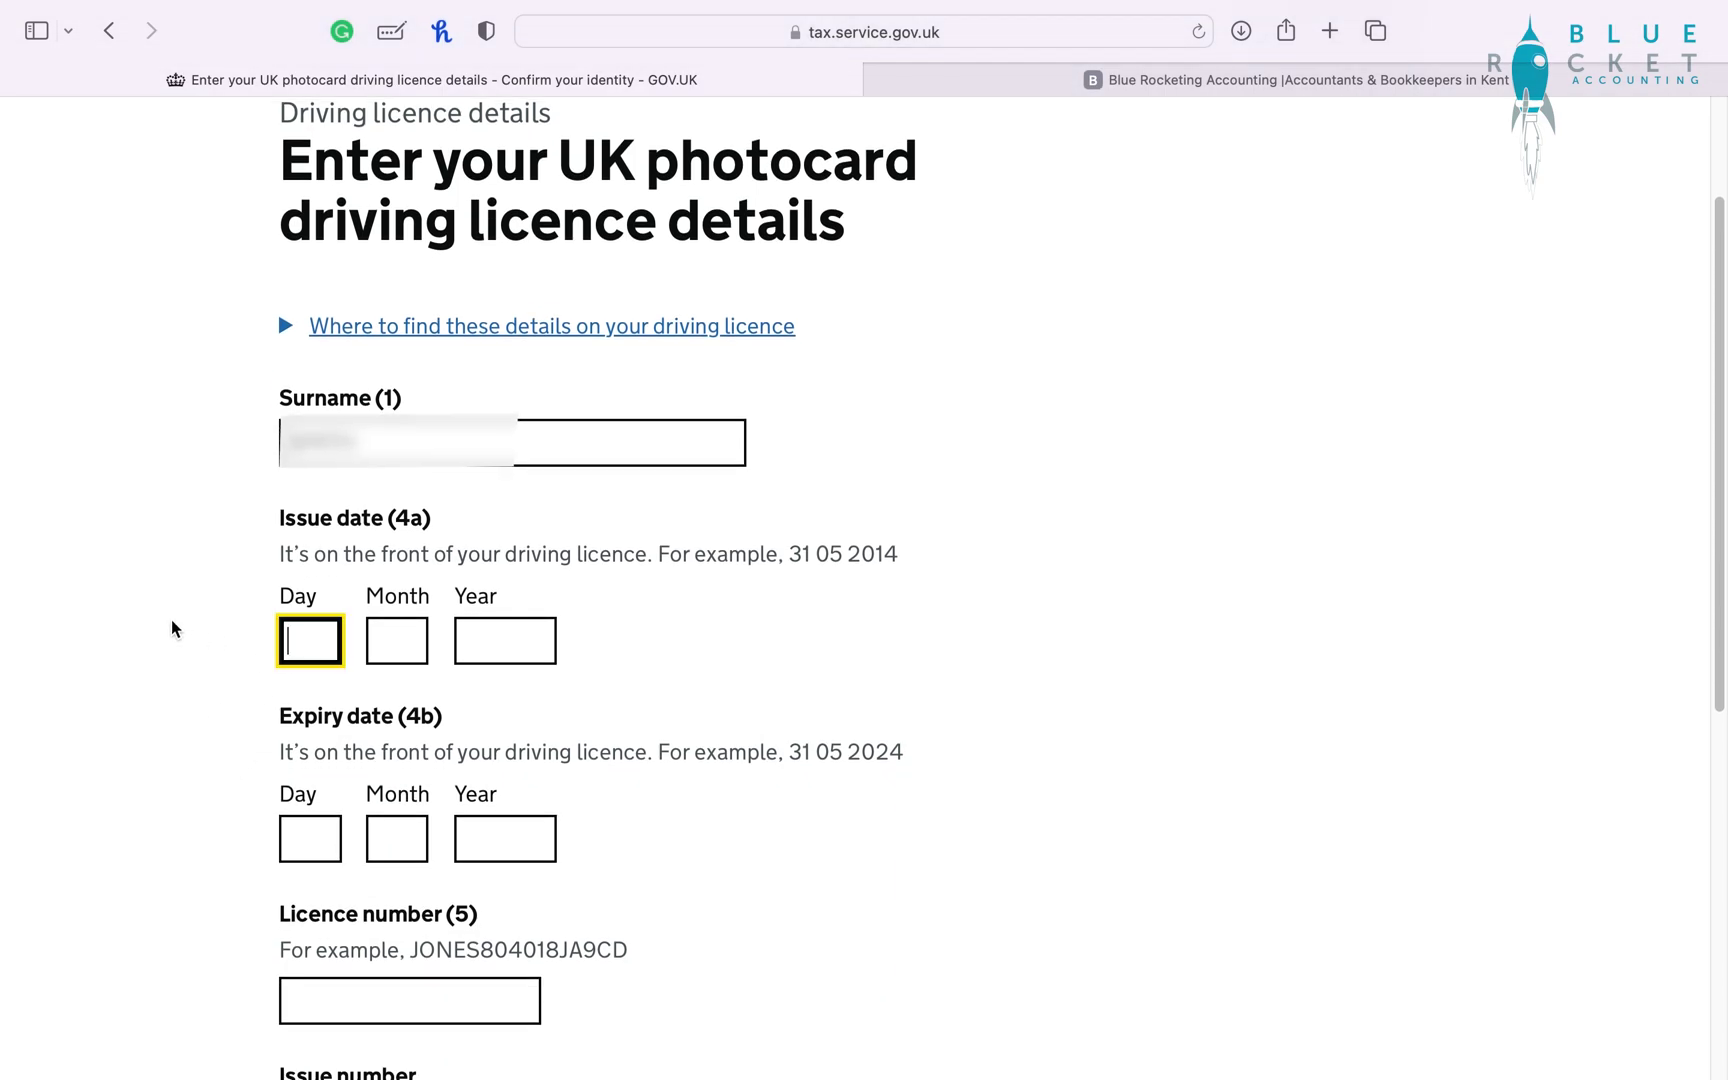
pyautogui.scroll(-1, 172, 628)
pyautogui.write('23')
pyautogui.press('Tab')
pyautogui.write('11')
# - Enter the licence expiry date 22/11/2028, correcting the mistyped day
pyautogui.press('Tab')
pyautogui.write('2018')
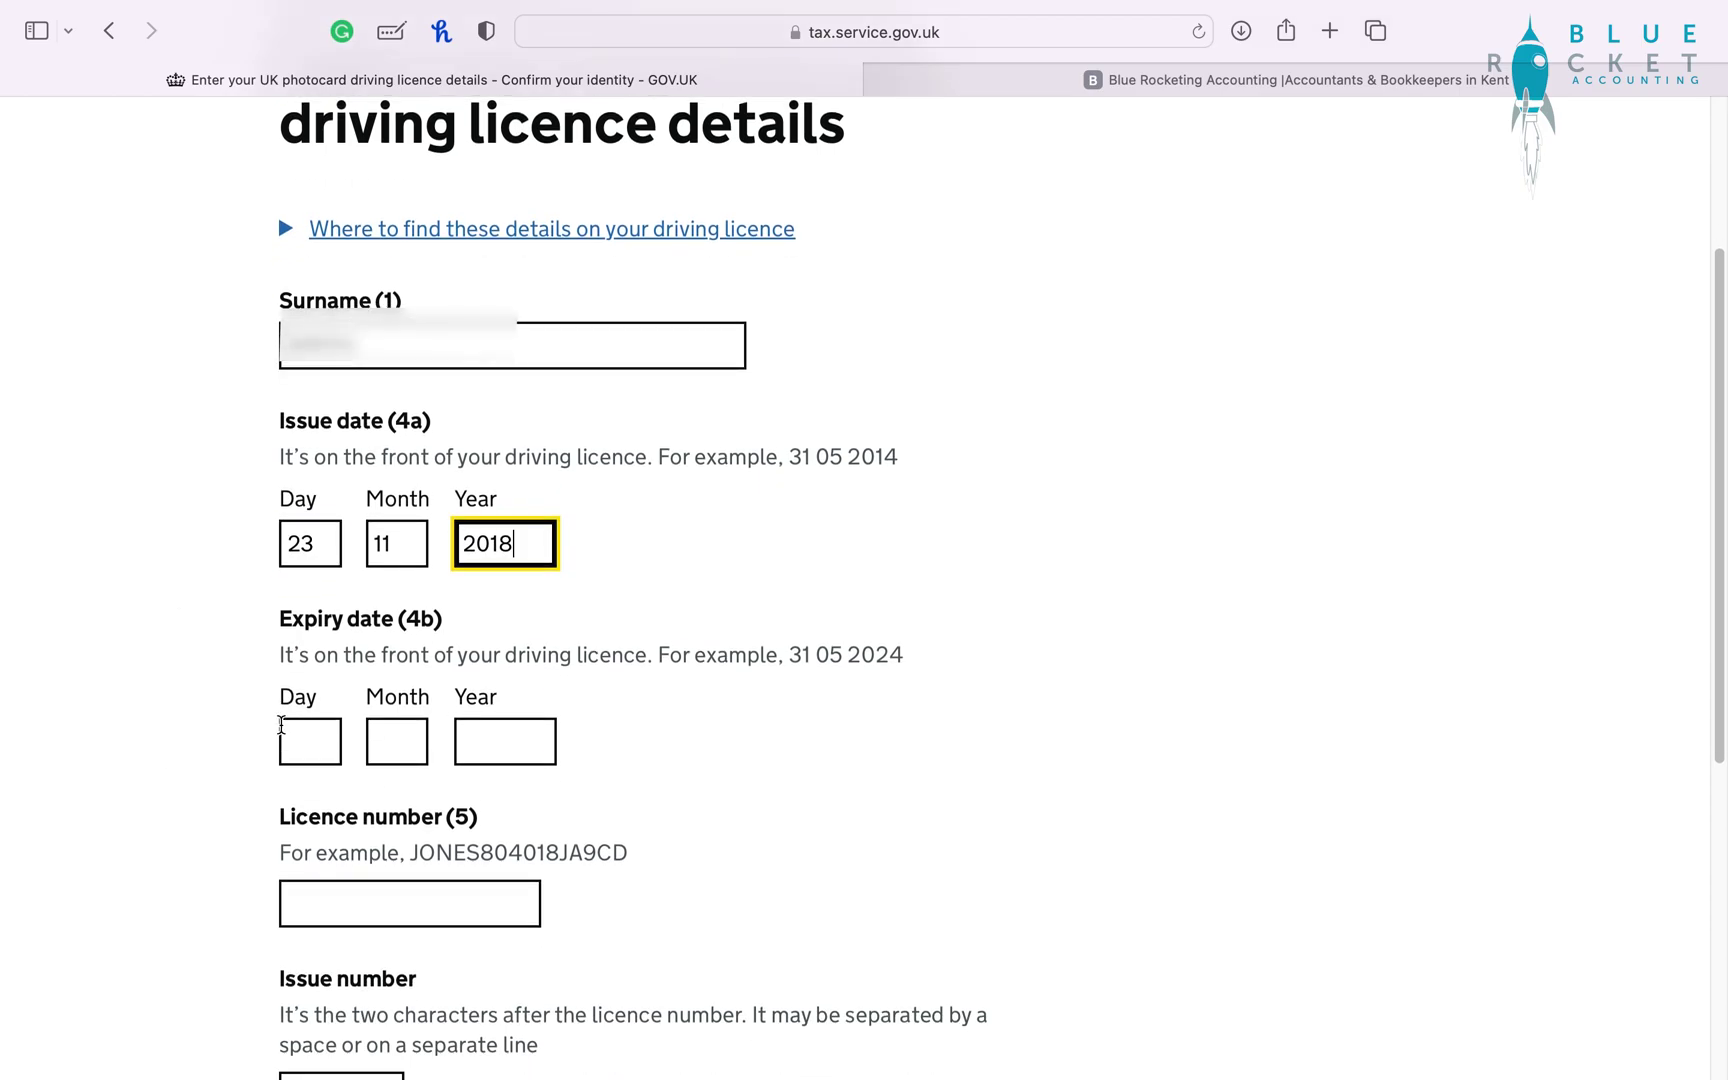
pyautogui.click(282, 726)
pyautogui.write('28')
pyautogui.press('Tab')
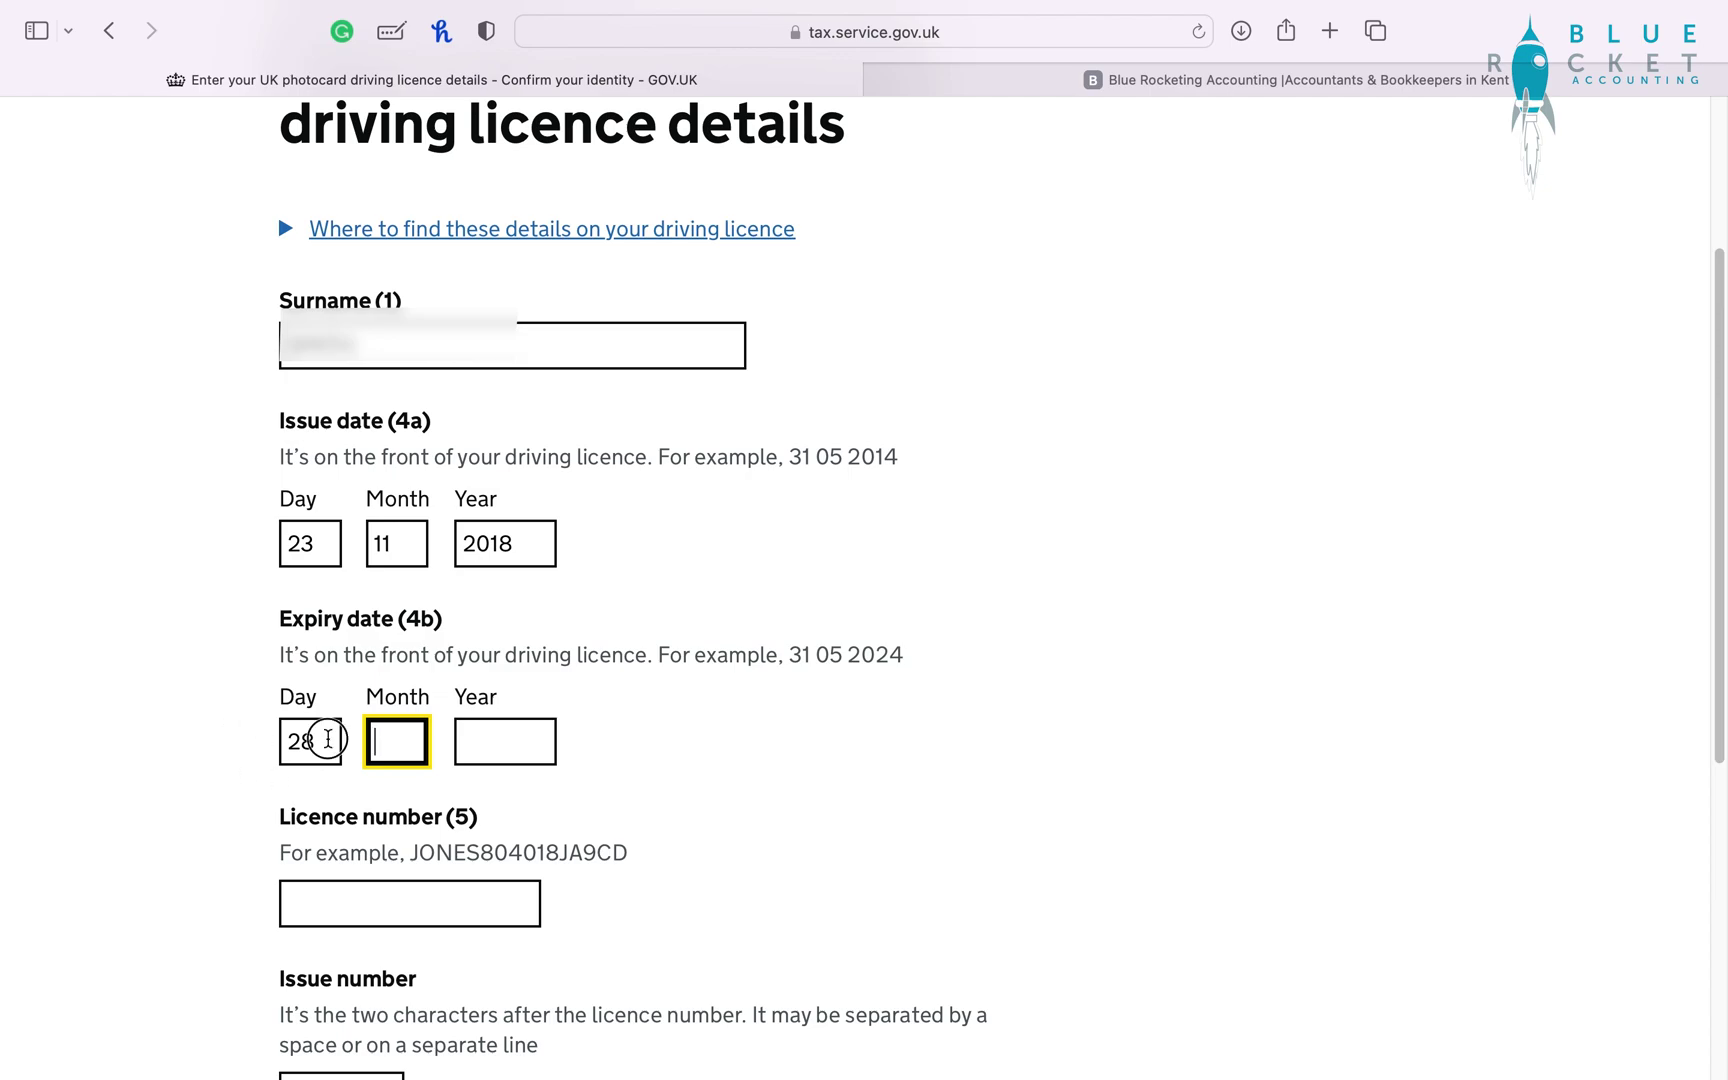
pyautogui.hotkey('shift', 'Tab')
pyautogui.write('22')
pyautogui.press('Tab')
pyautogui.write('11')
pyautogui.press('Tab')
pyautogui.write('2028')
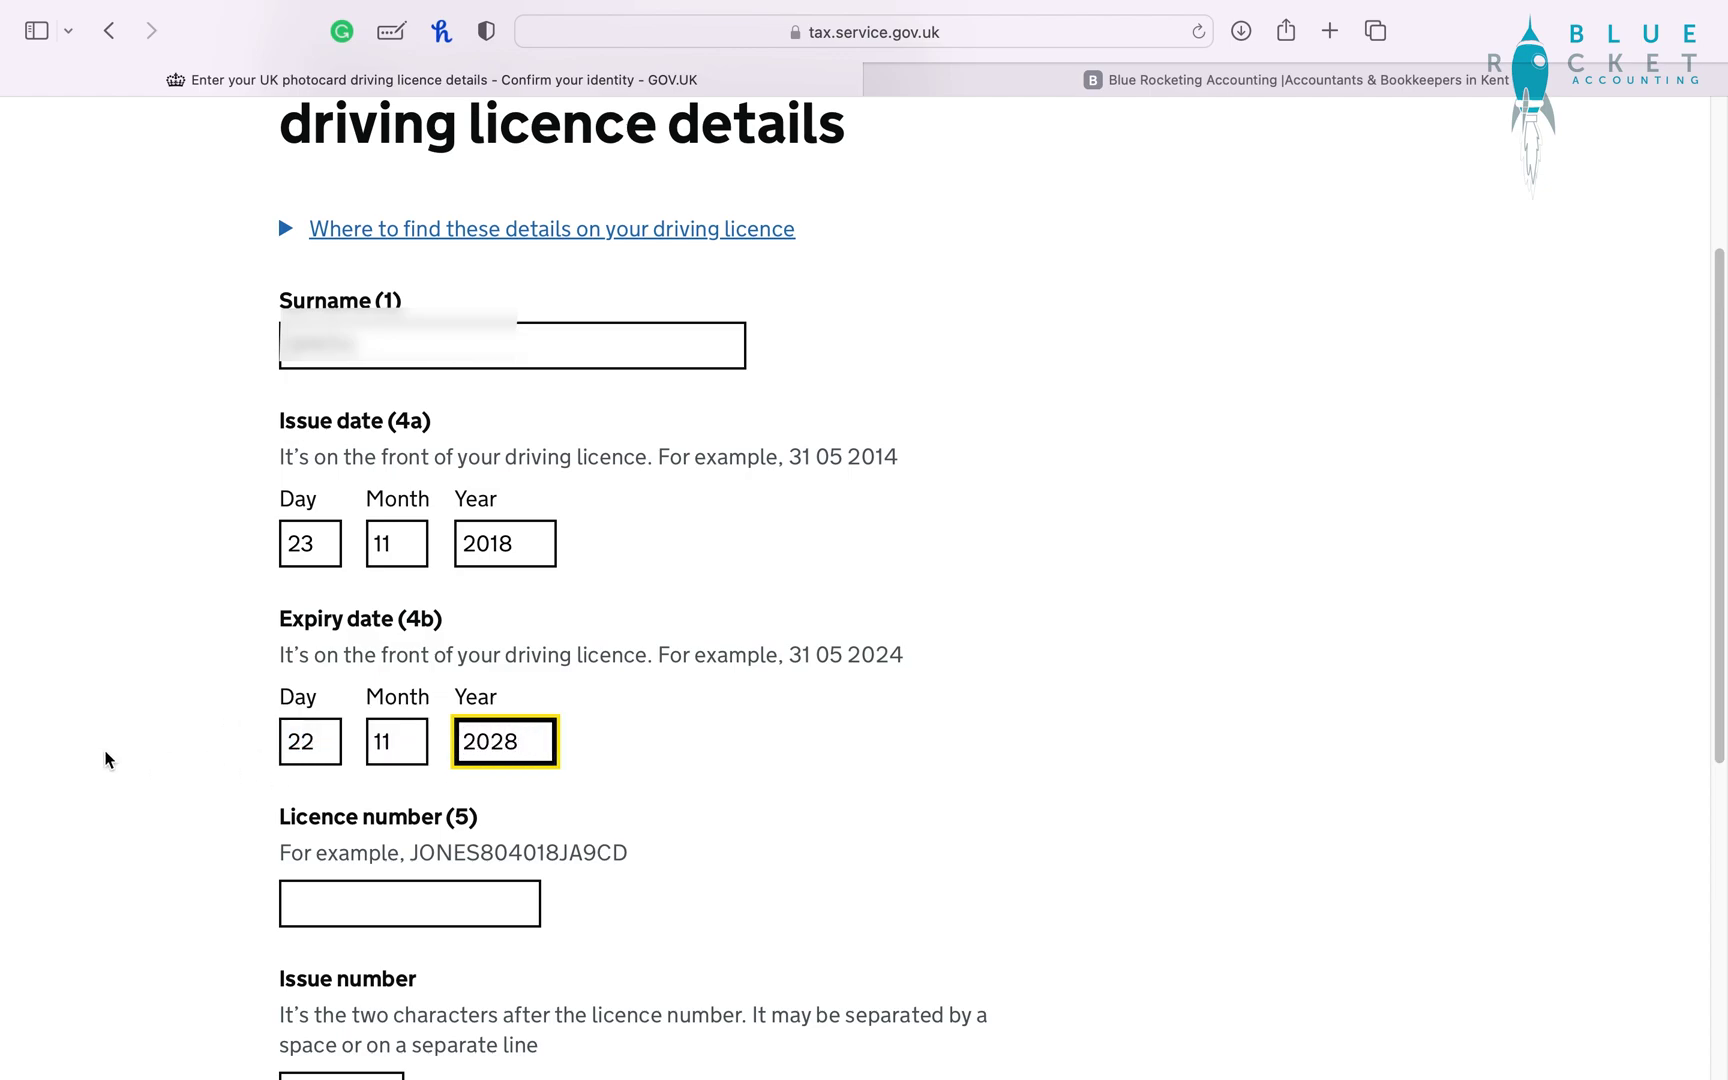
pyautogui.click(104, 756)
pyautogui.scroll(-3, 131, 687)
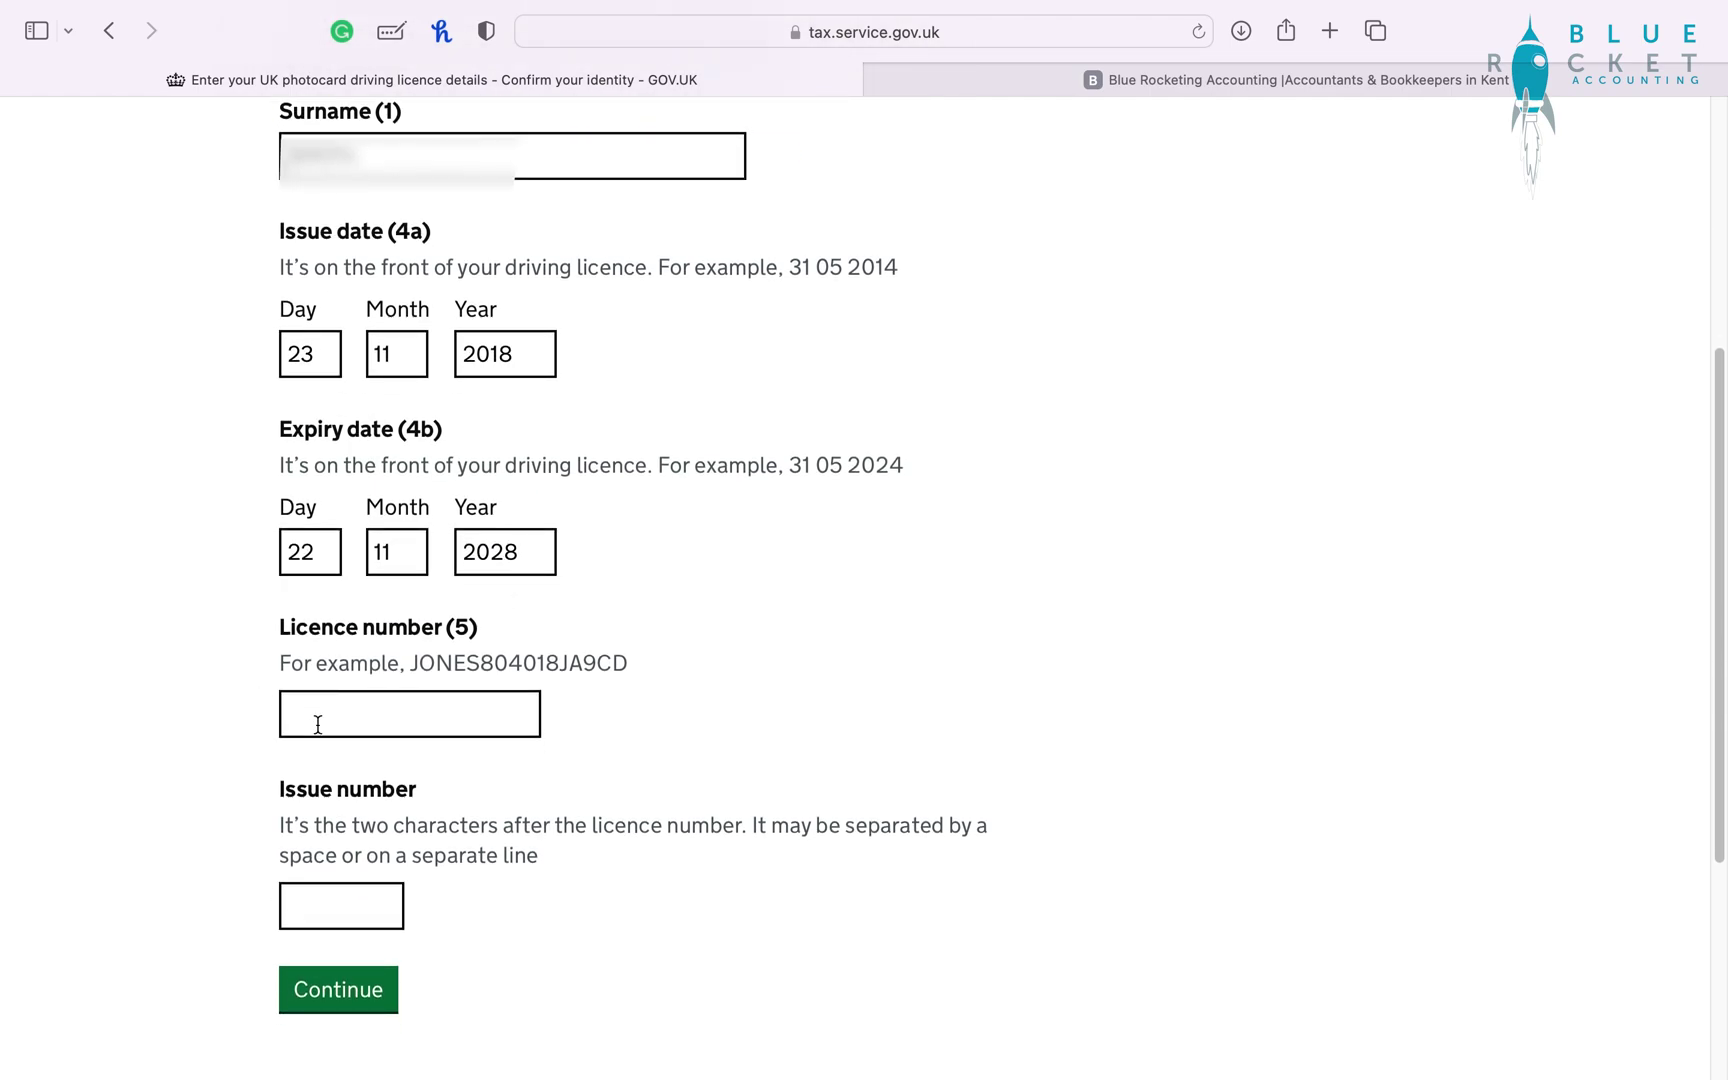
# - Enter the driving licence number and move to the issue number field
pyautogui.click(318, 724)
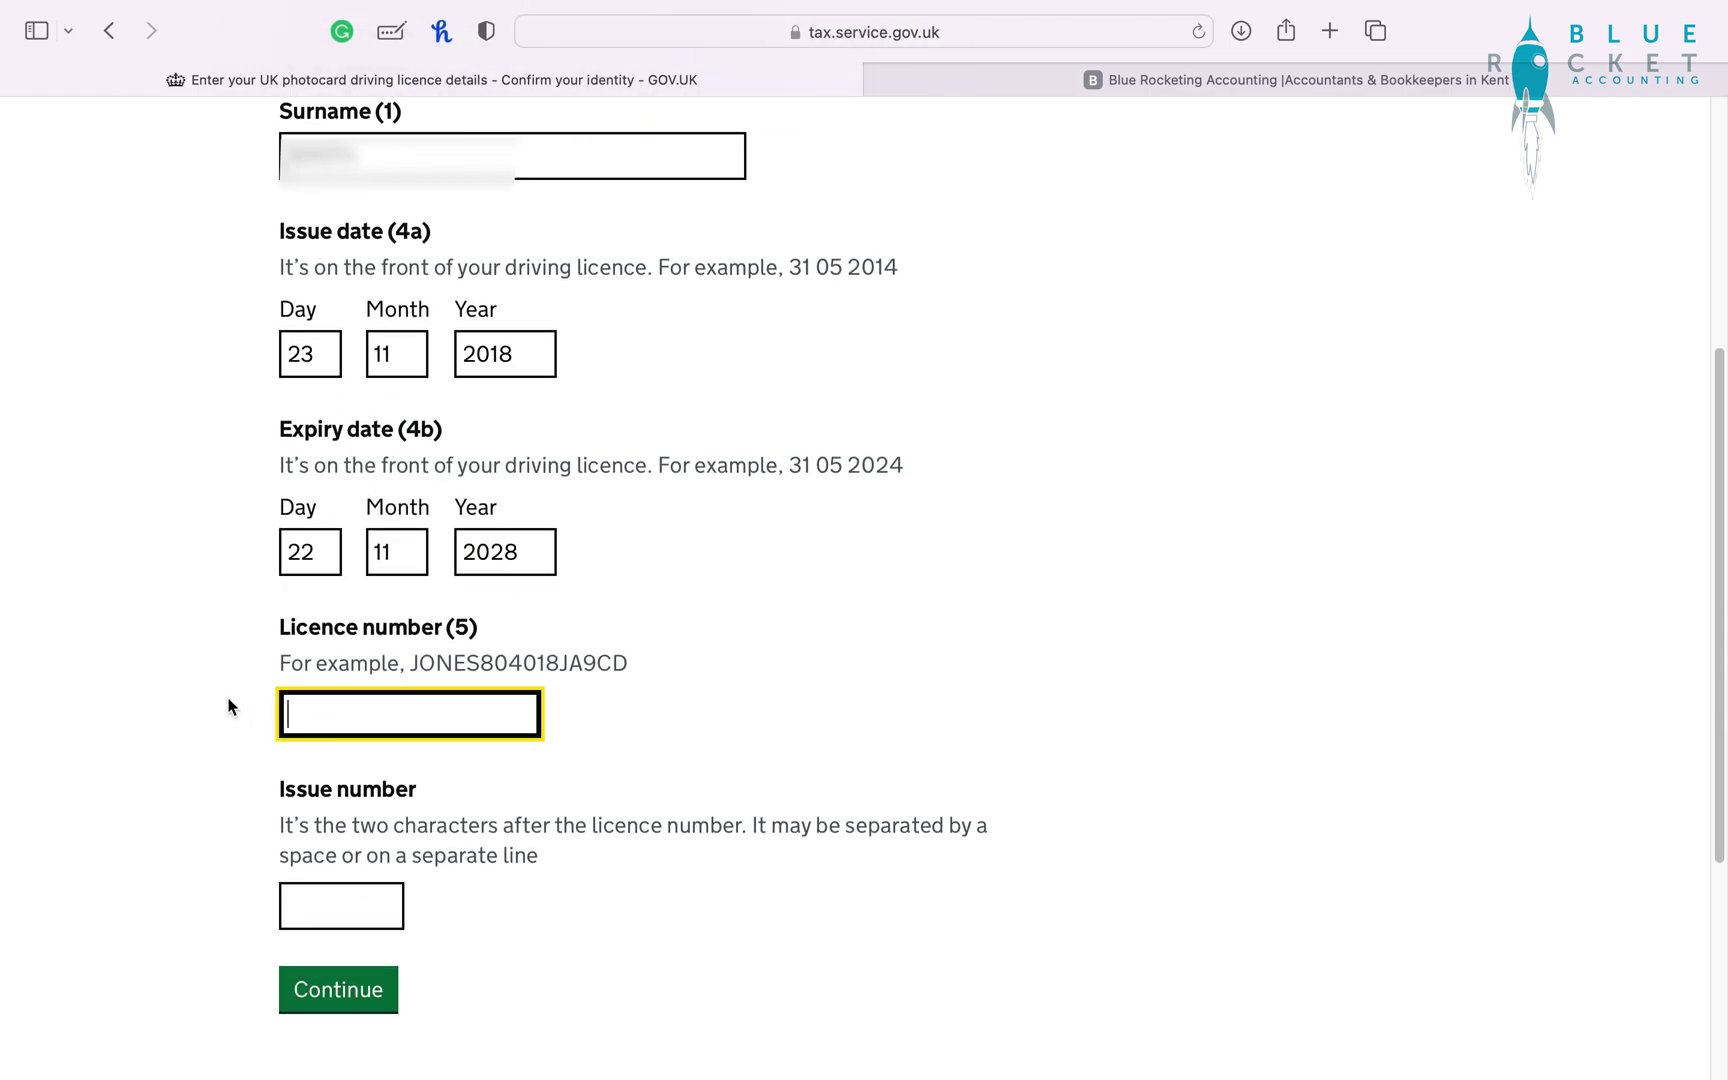
pyautogui.write('****')
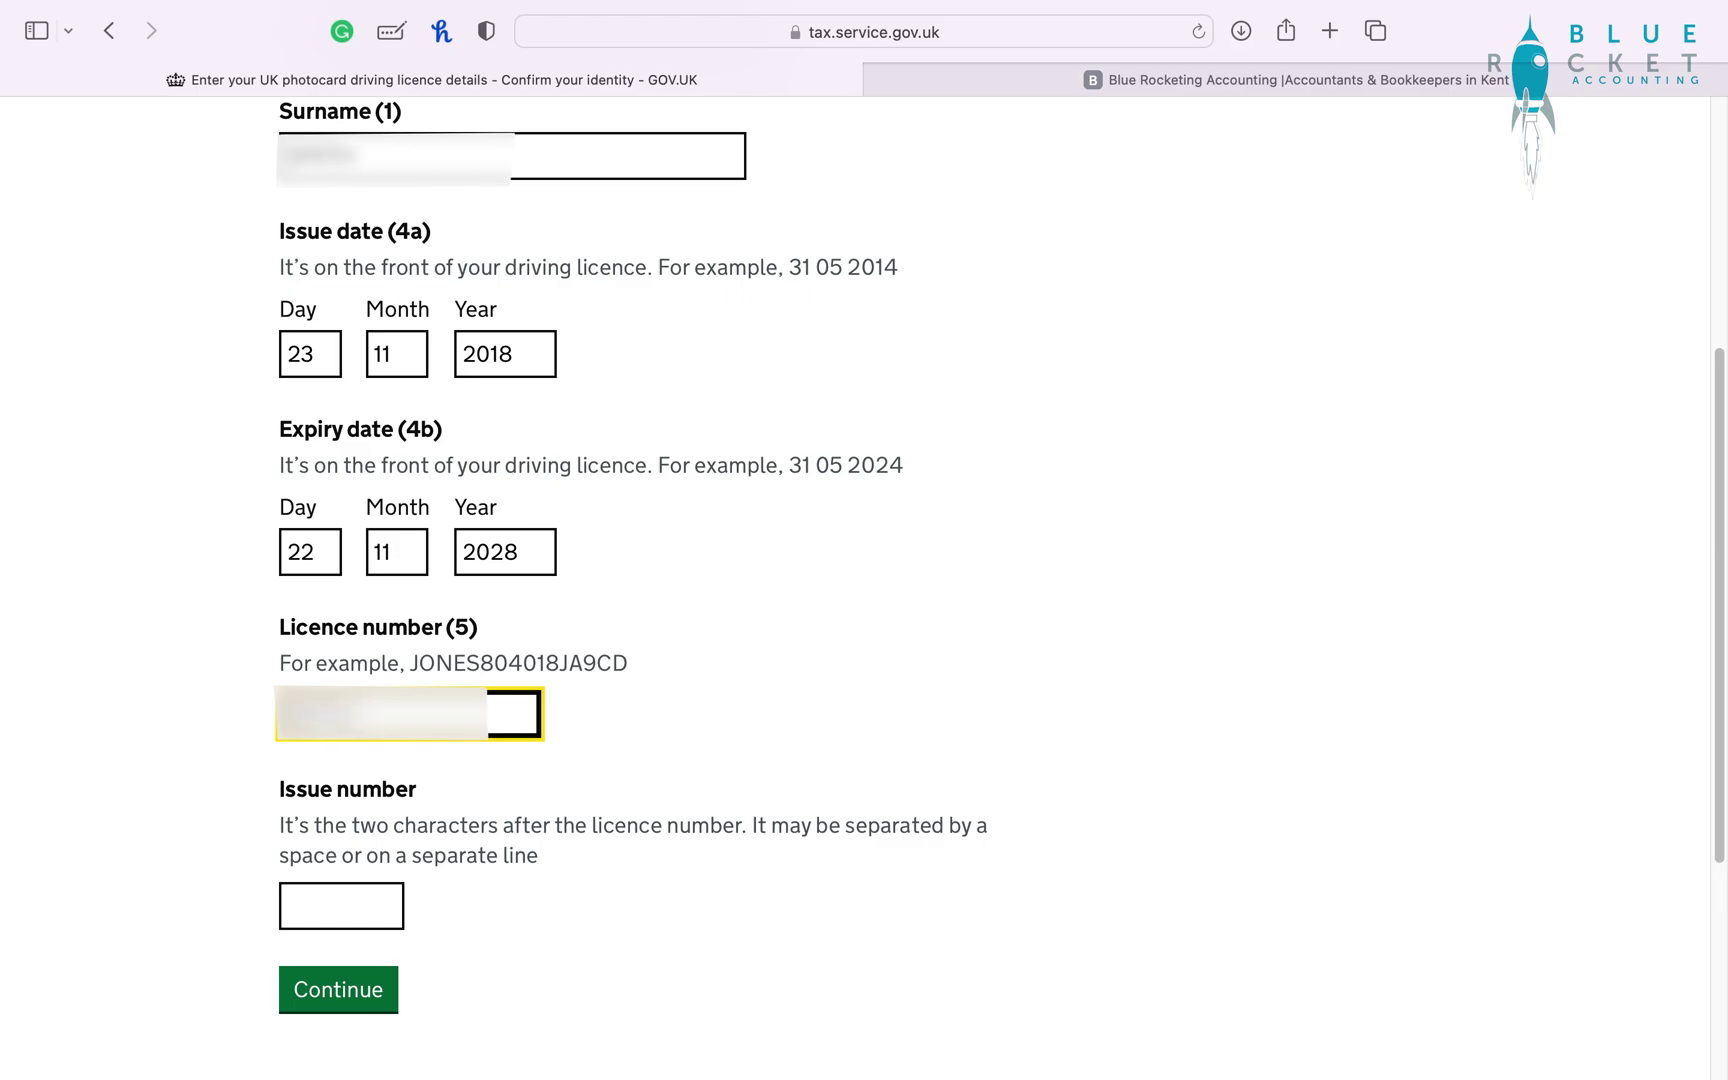
pyautogui.write('****')
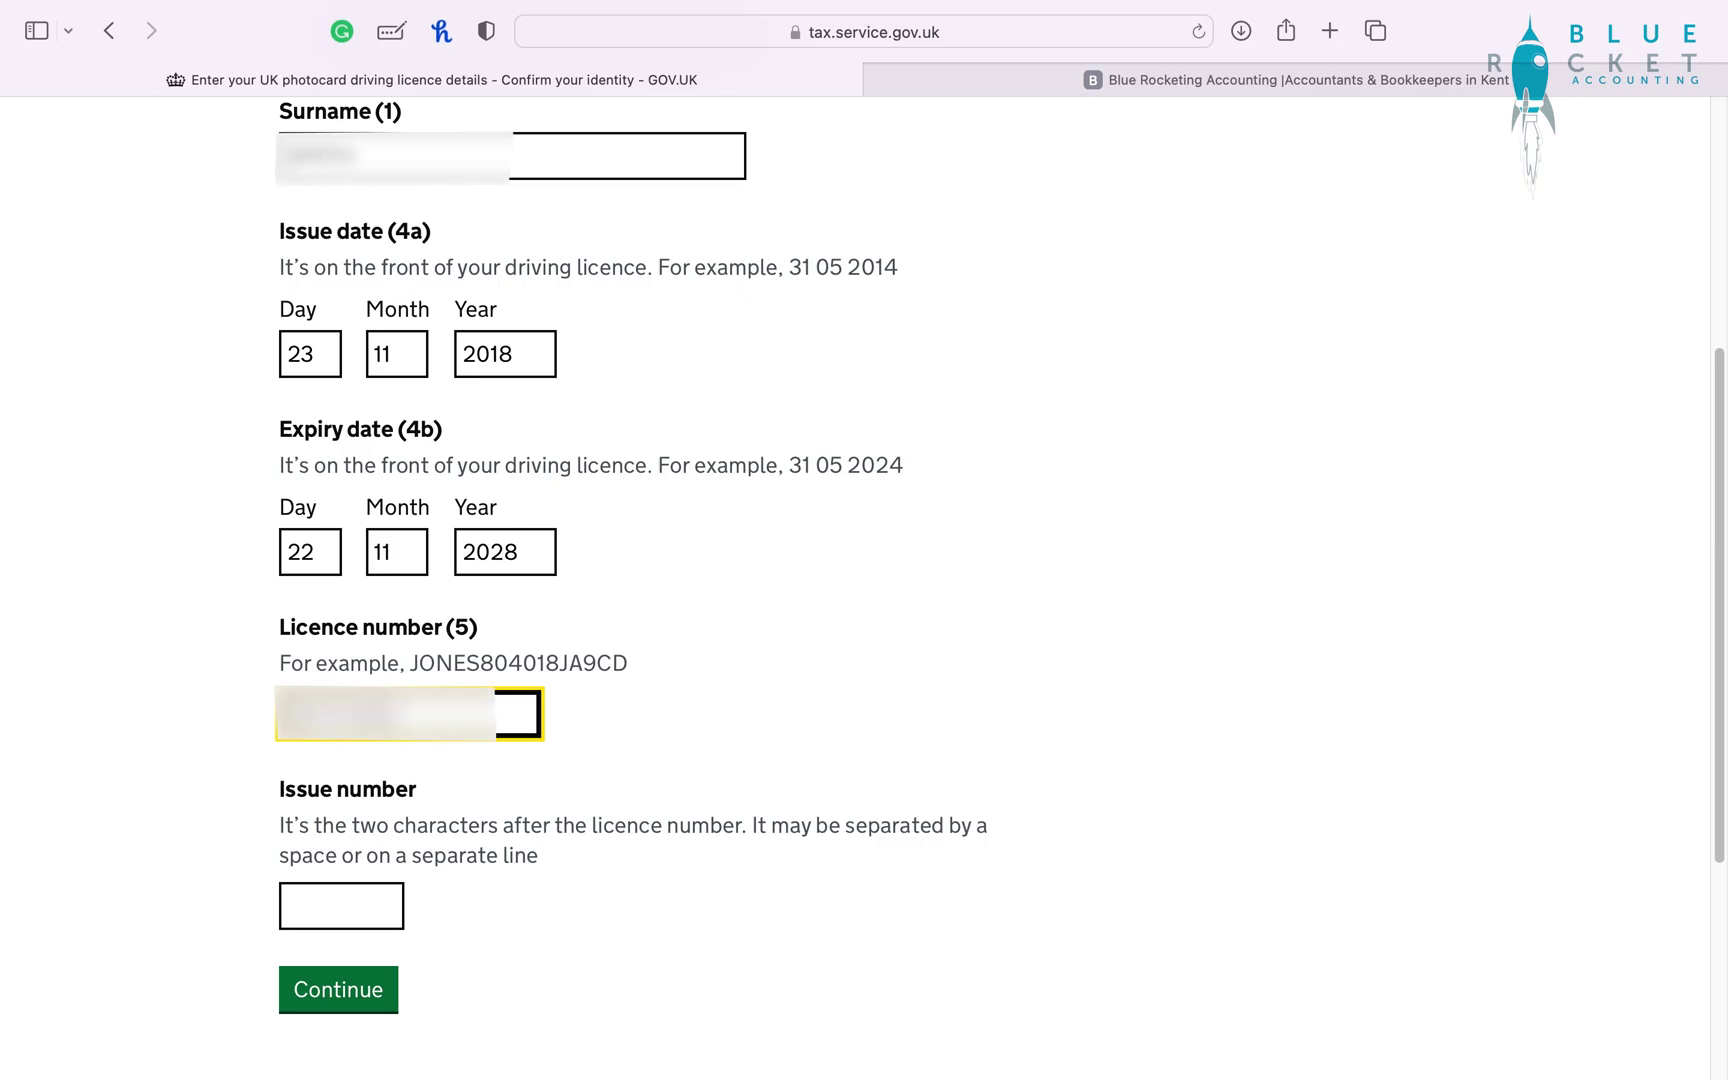
pyautogui.write('**')
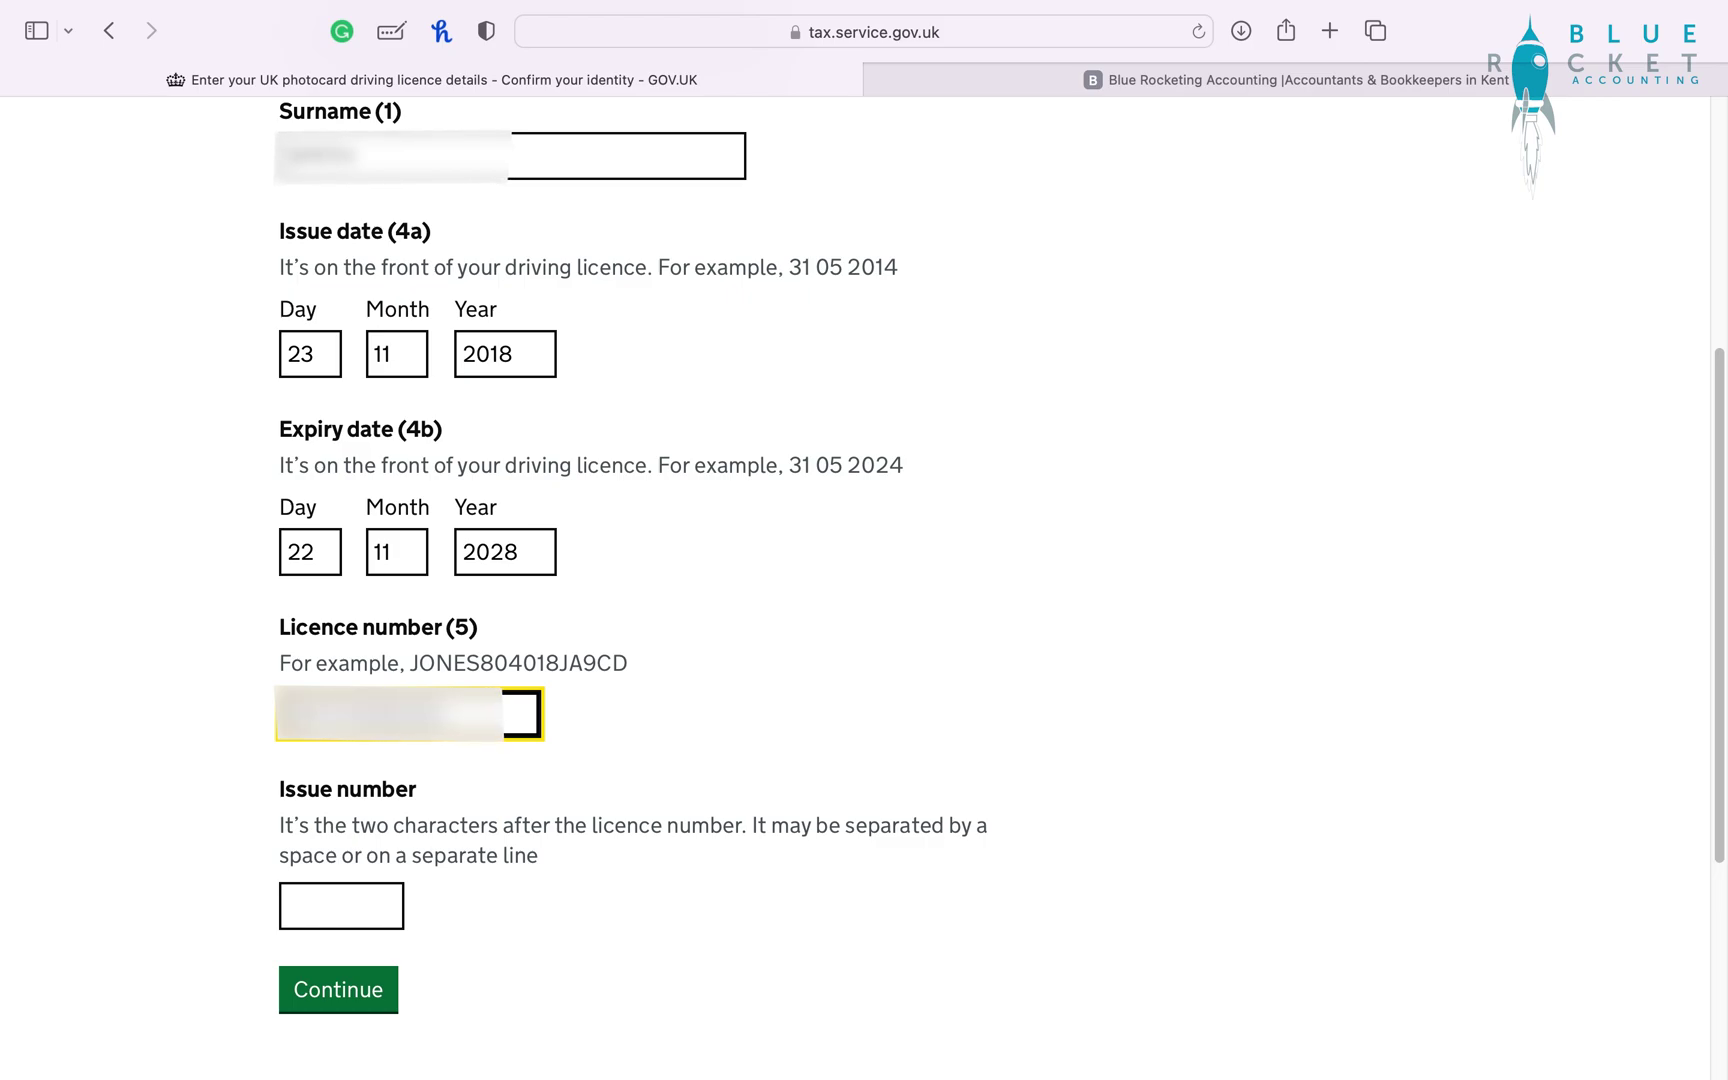
pyautogui.write('**')
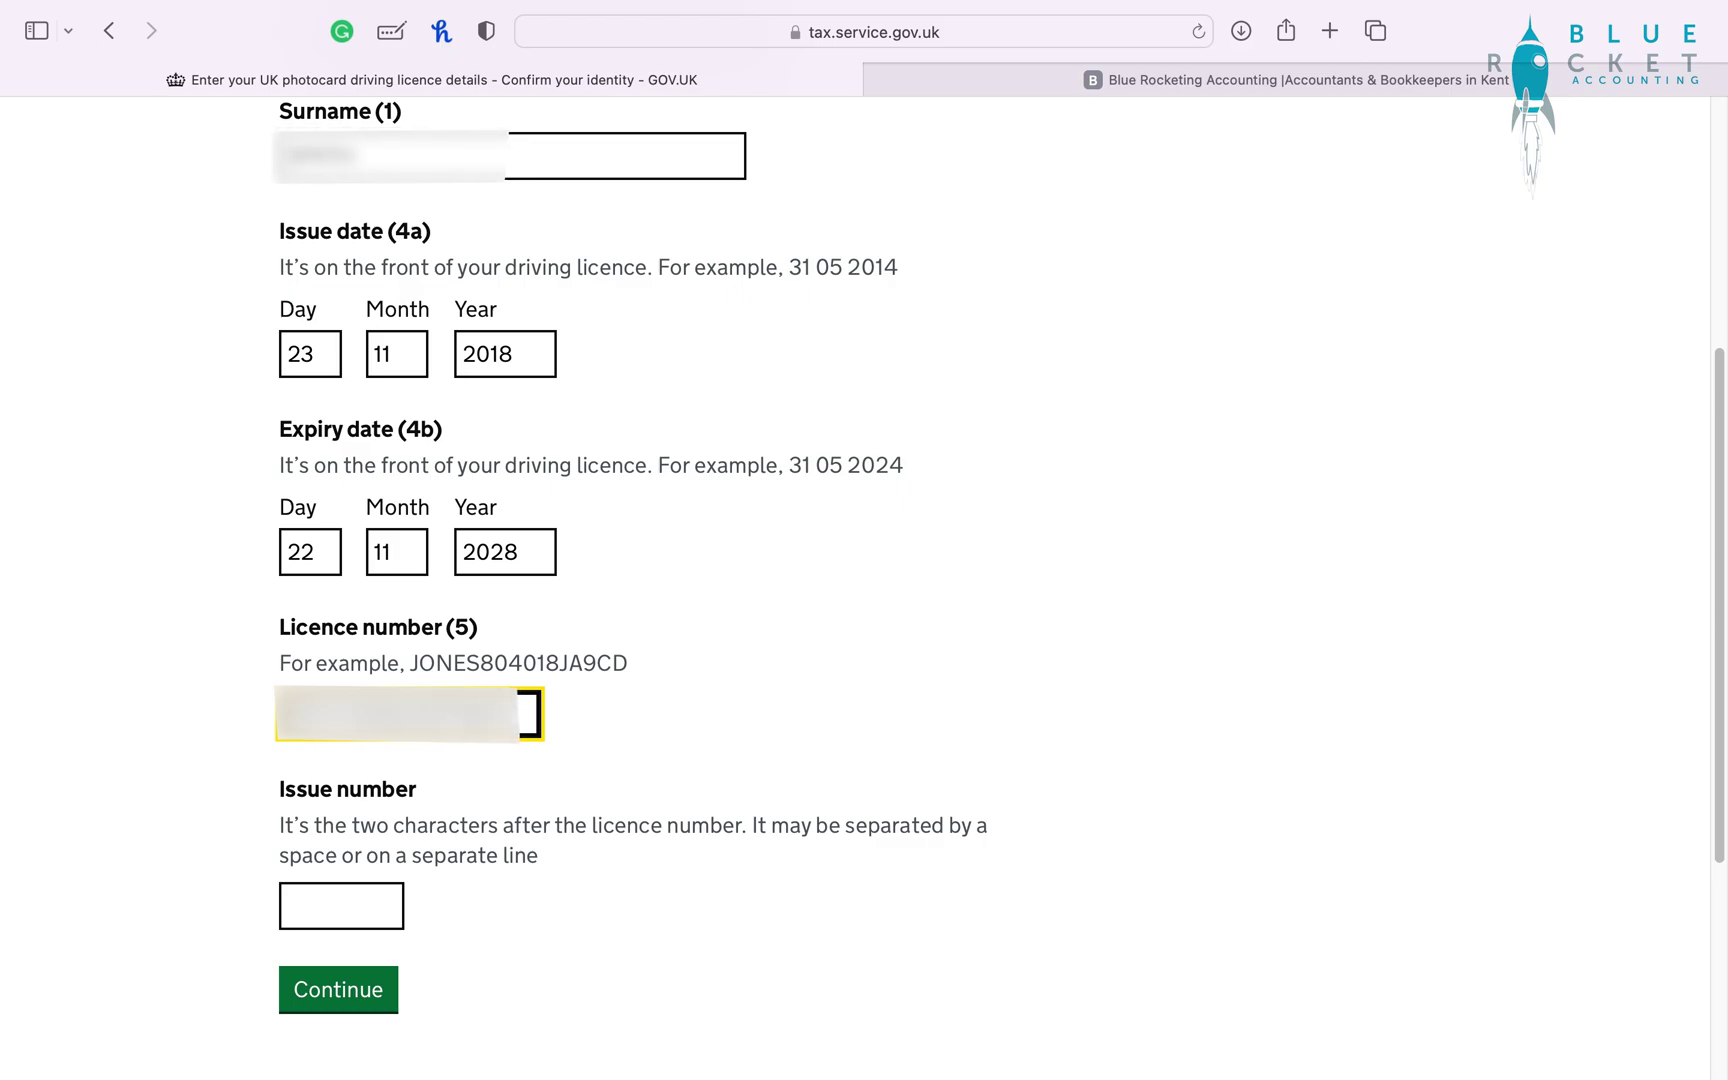
pyautogui.scroll(-2, 116, 768)
pyautogui.press('Tab')
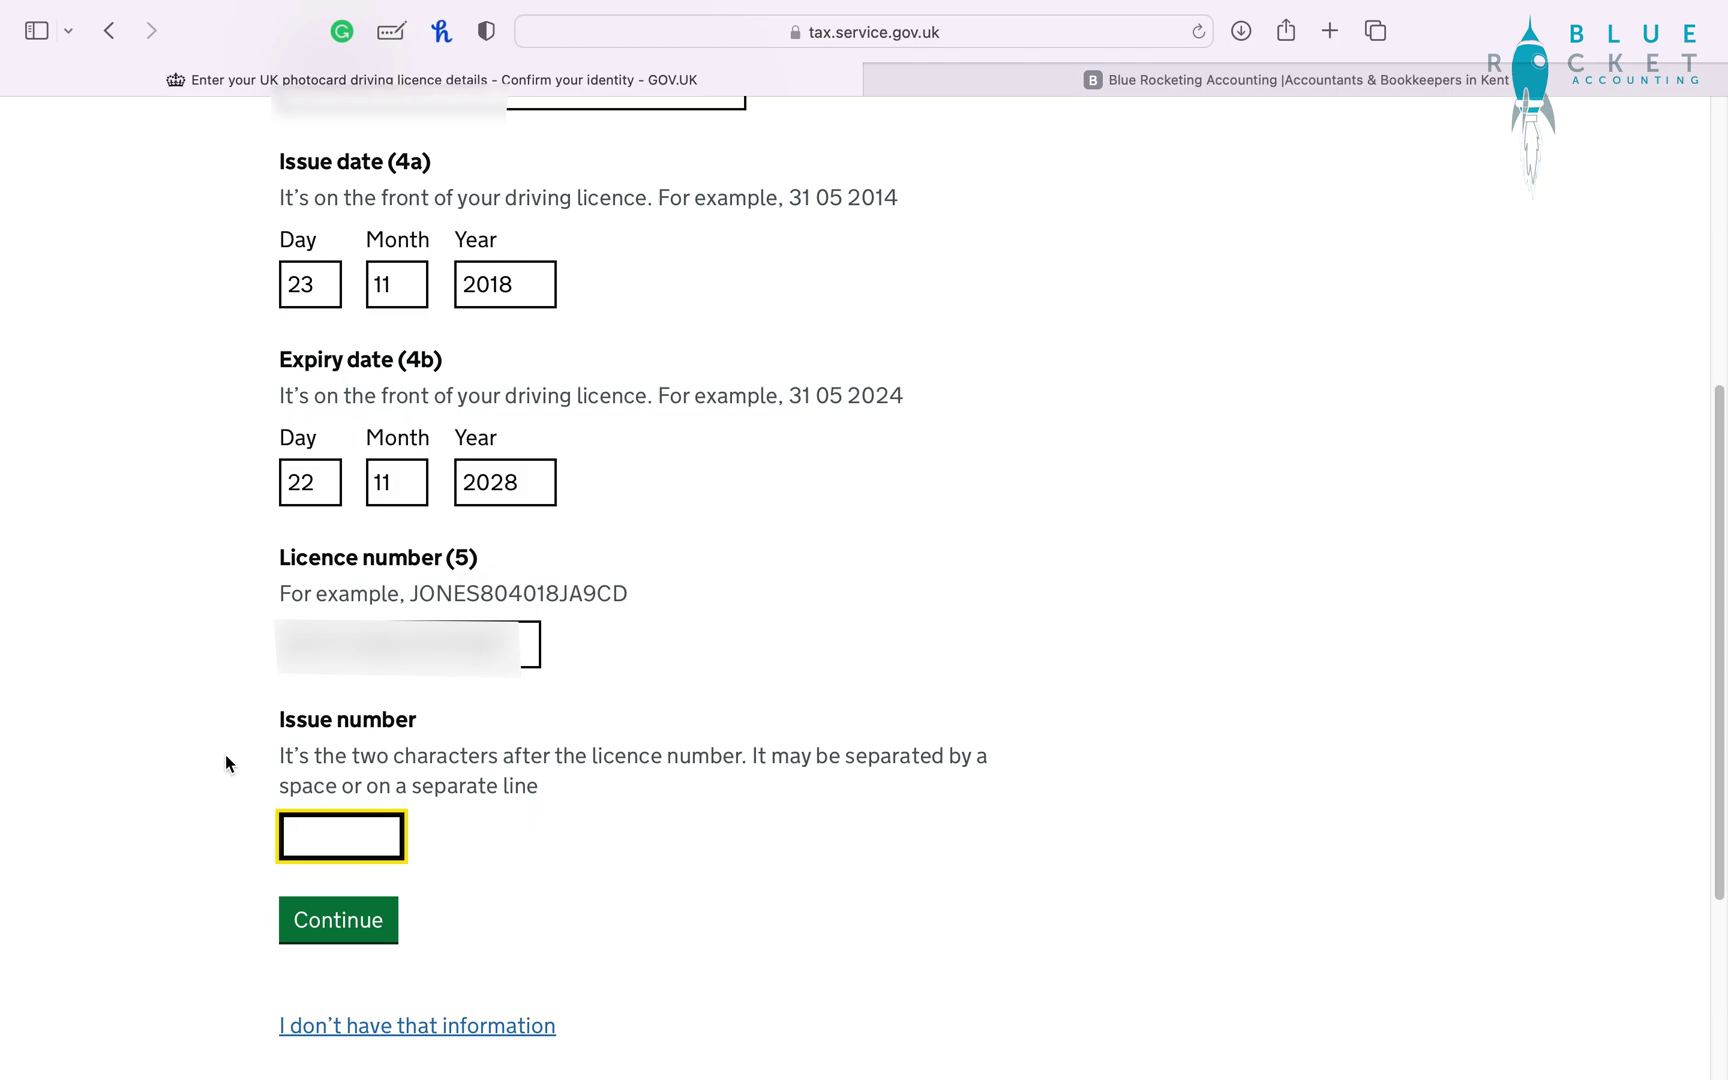
pyautogui.scroll(-1, 226, 760)
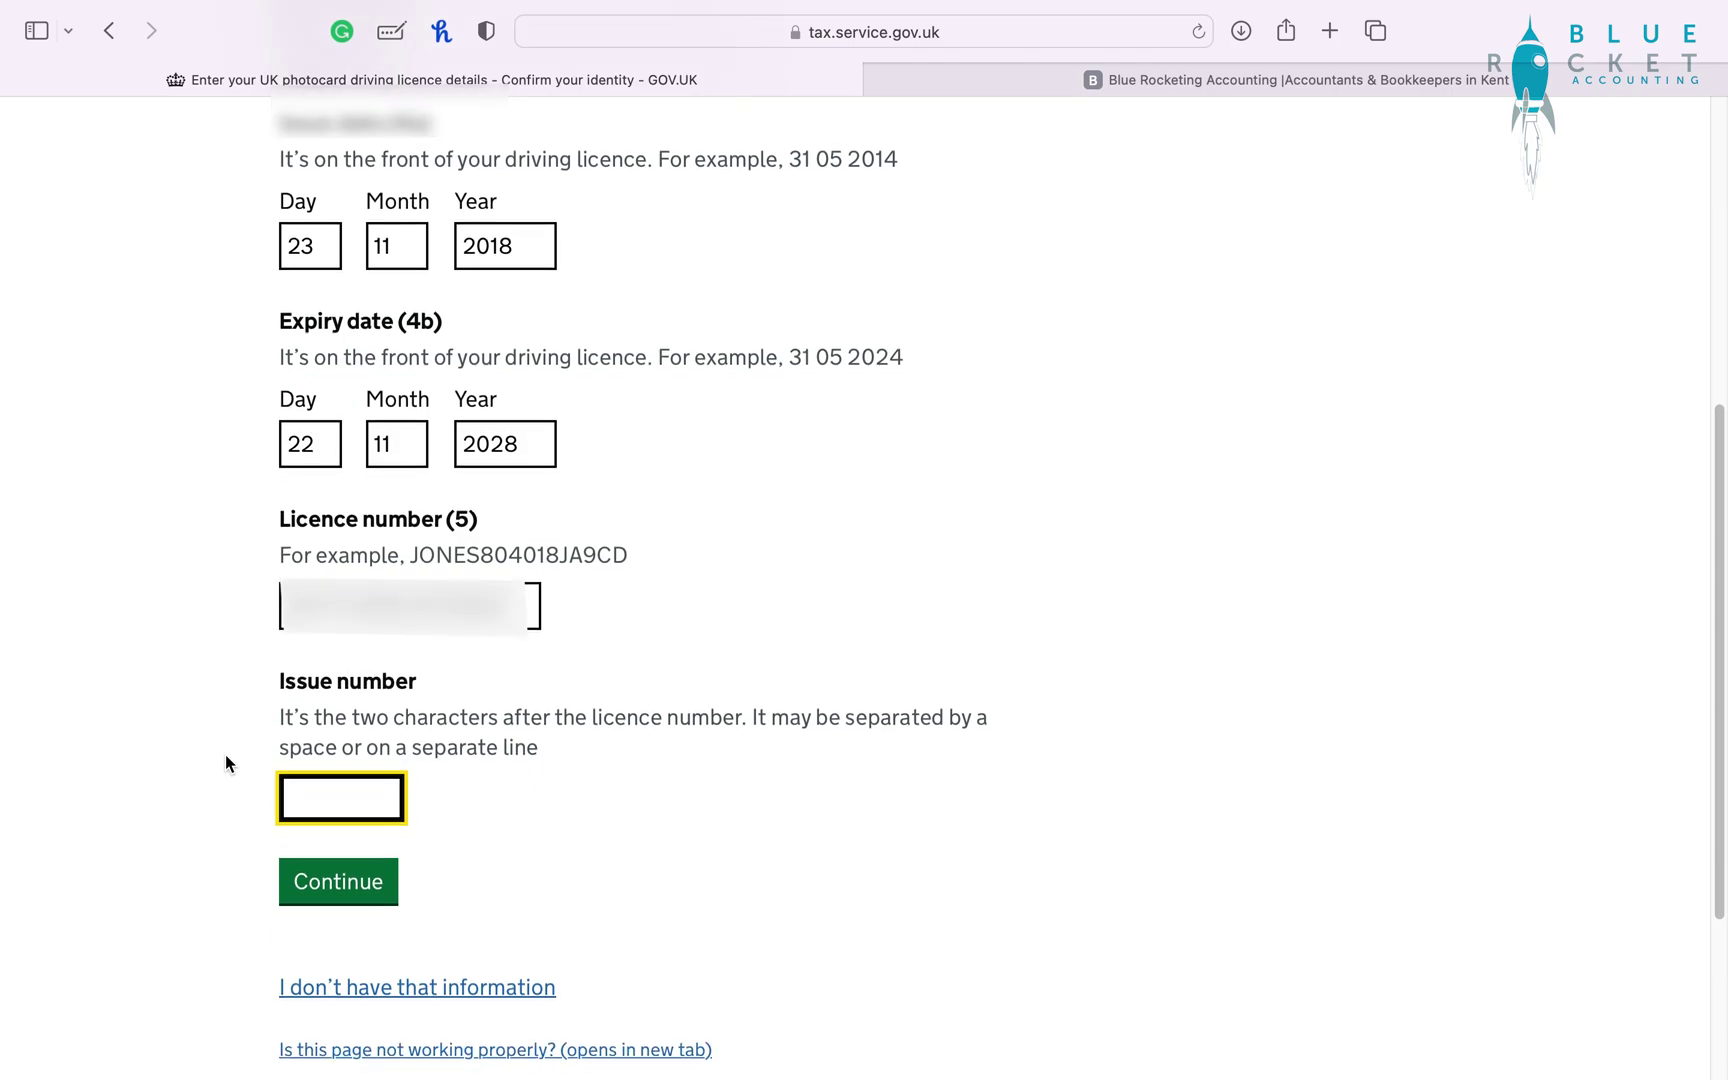
# - Enter licence issue number 98 and submit the driving licence details
pyautogui.write('98')
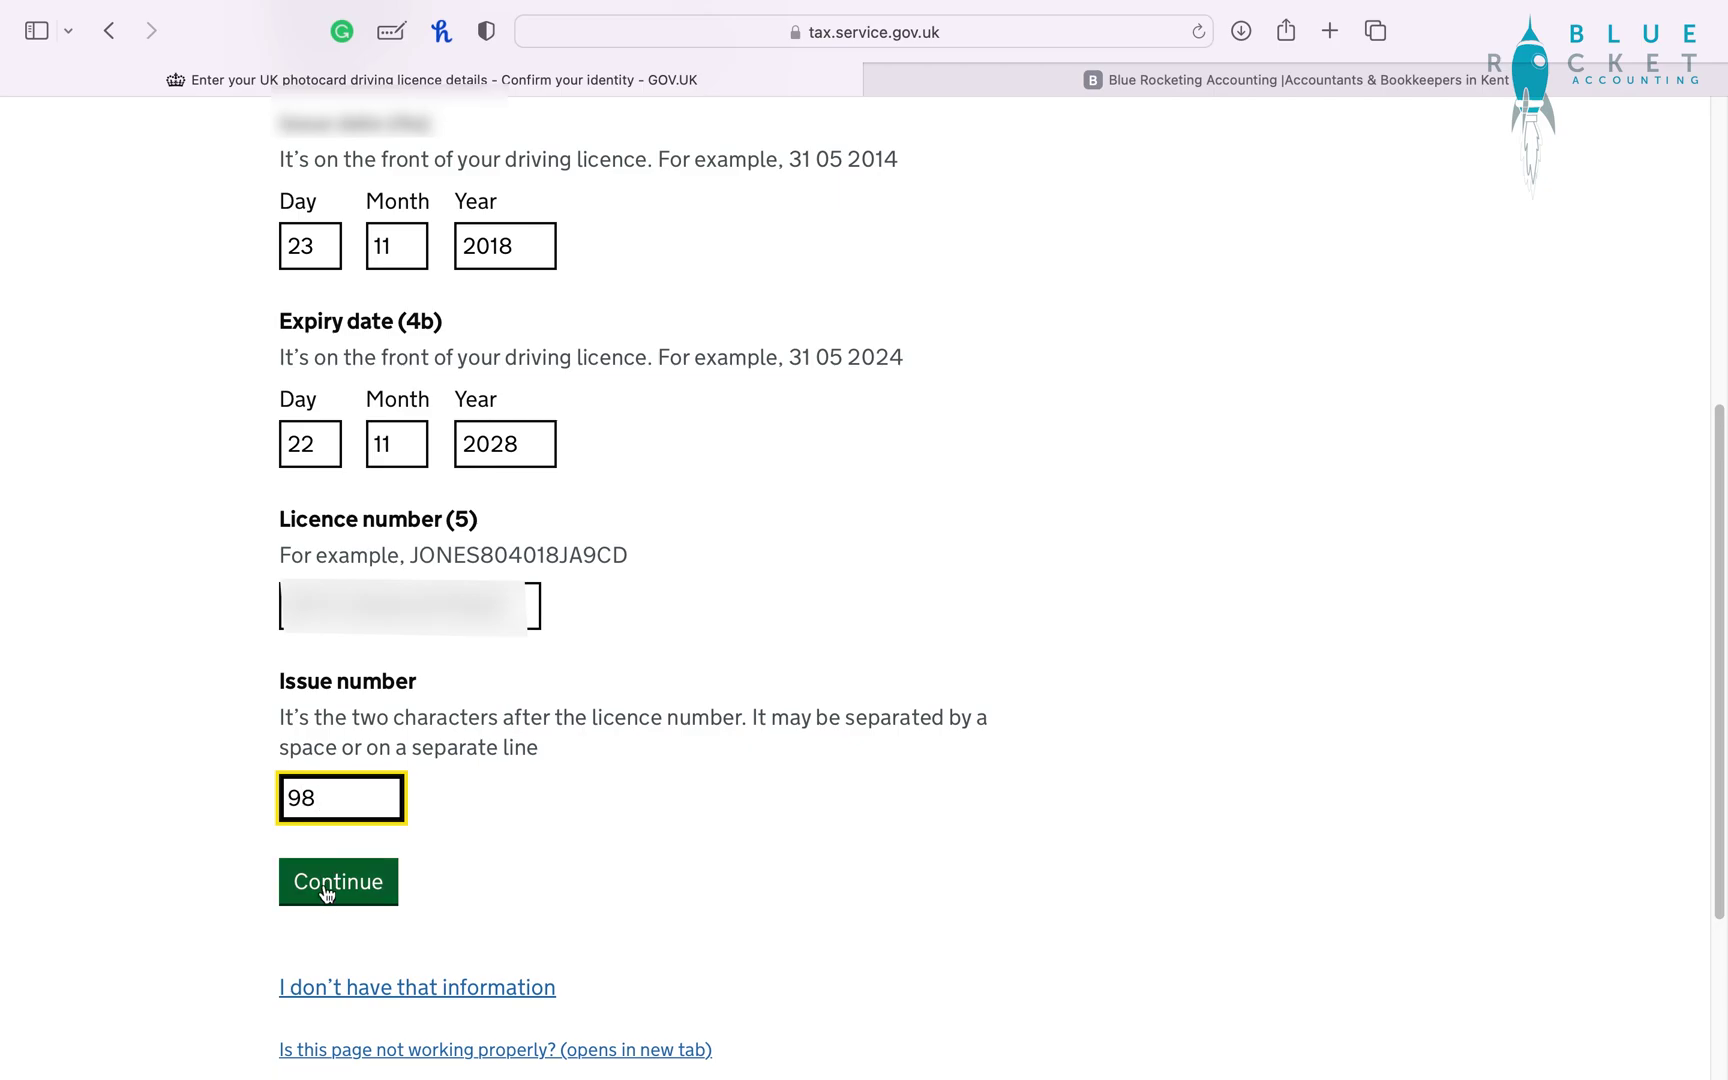
pyautogui.click(340, 890)
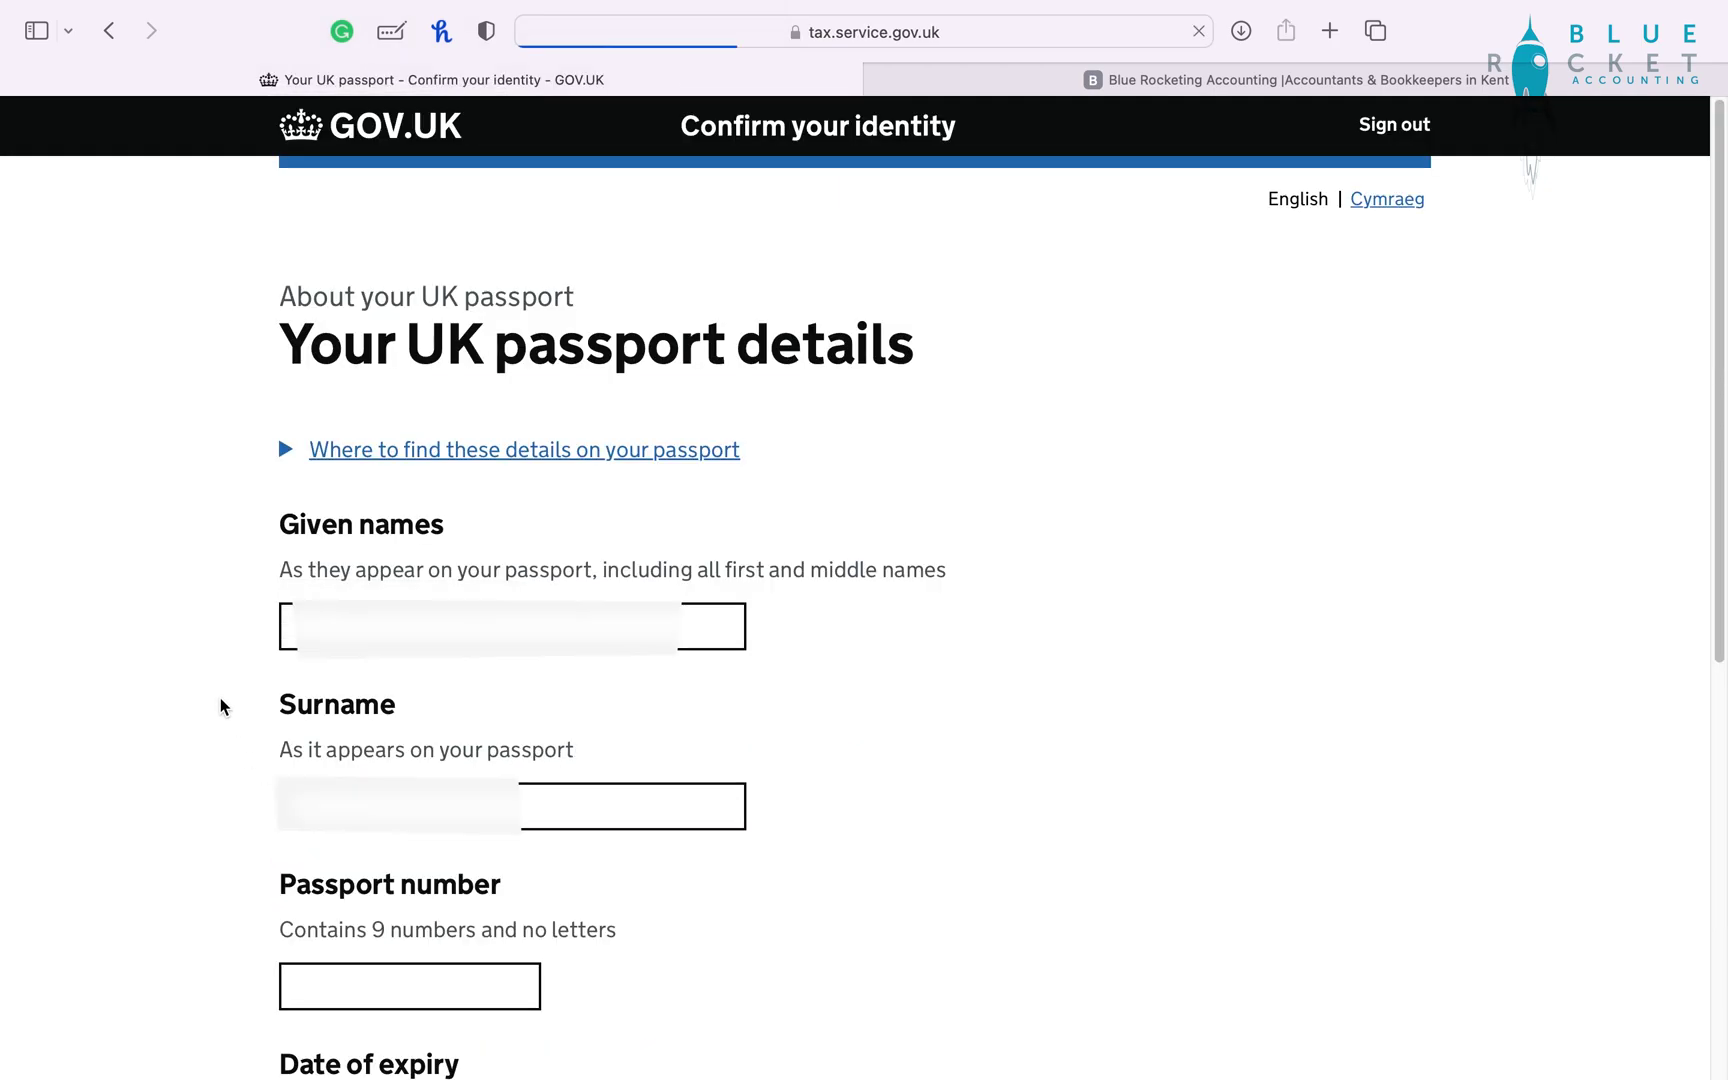
pyautogui.scroll(-1, 199, 596)
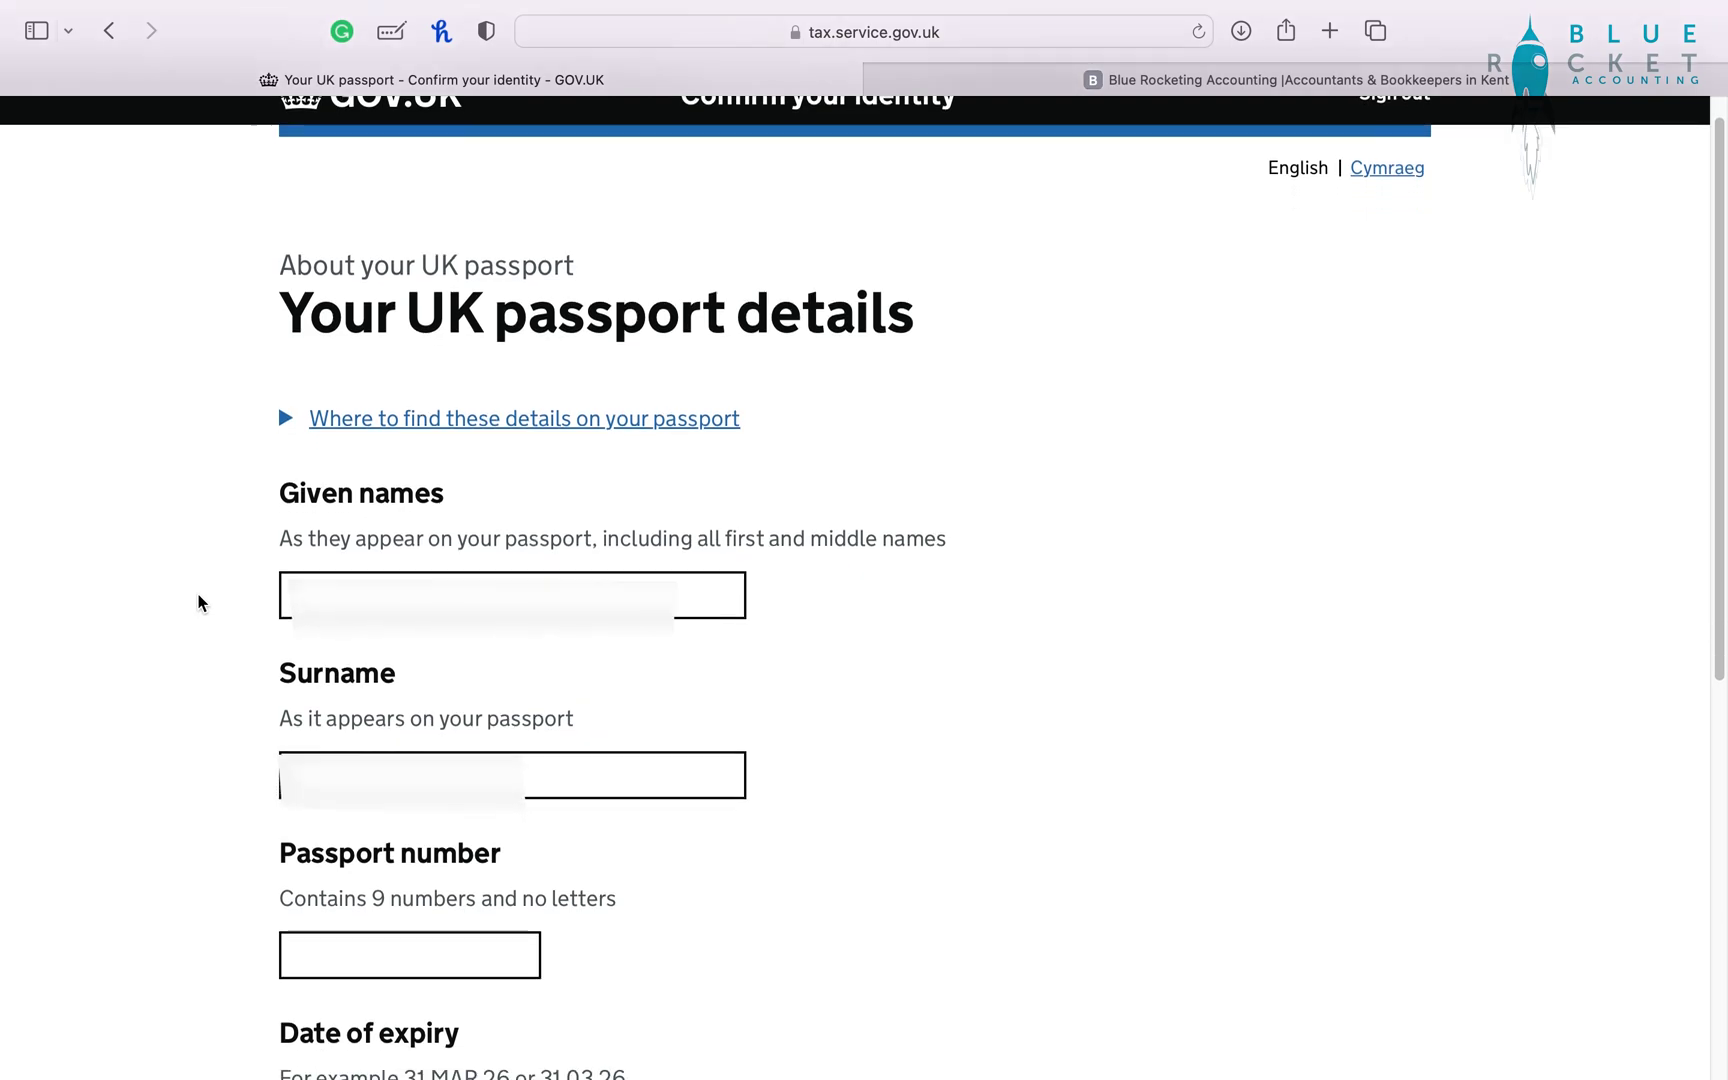
pyautogui.scroll(-1, 199, 602)
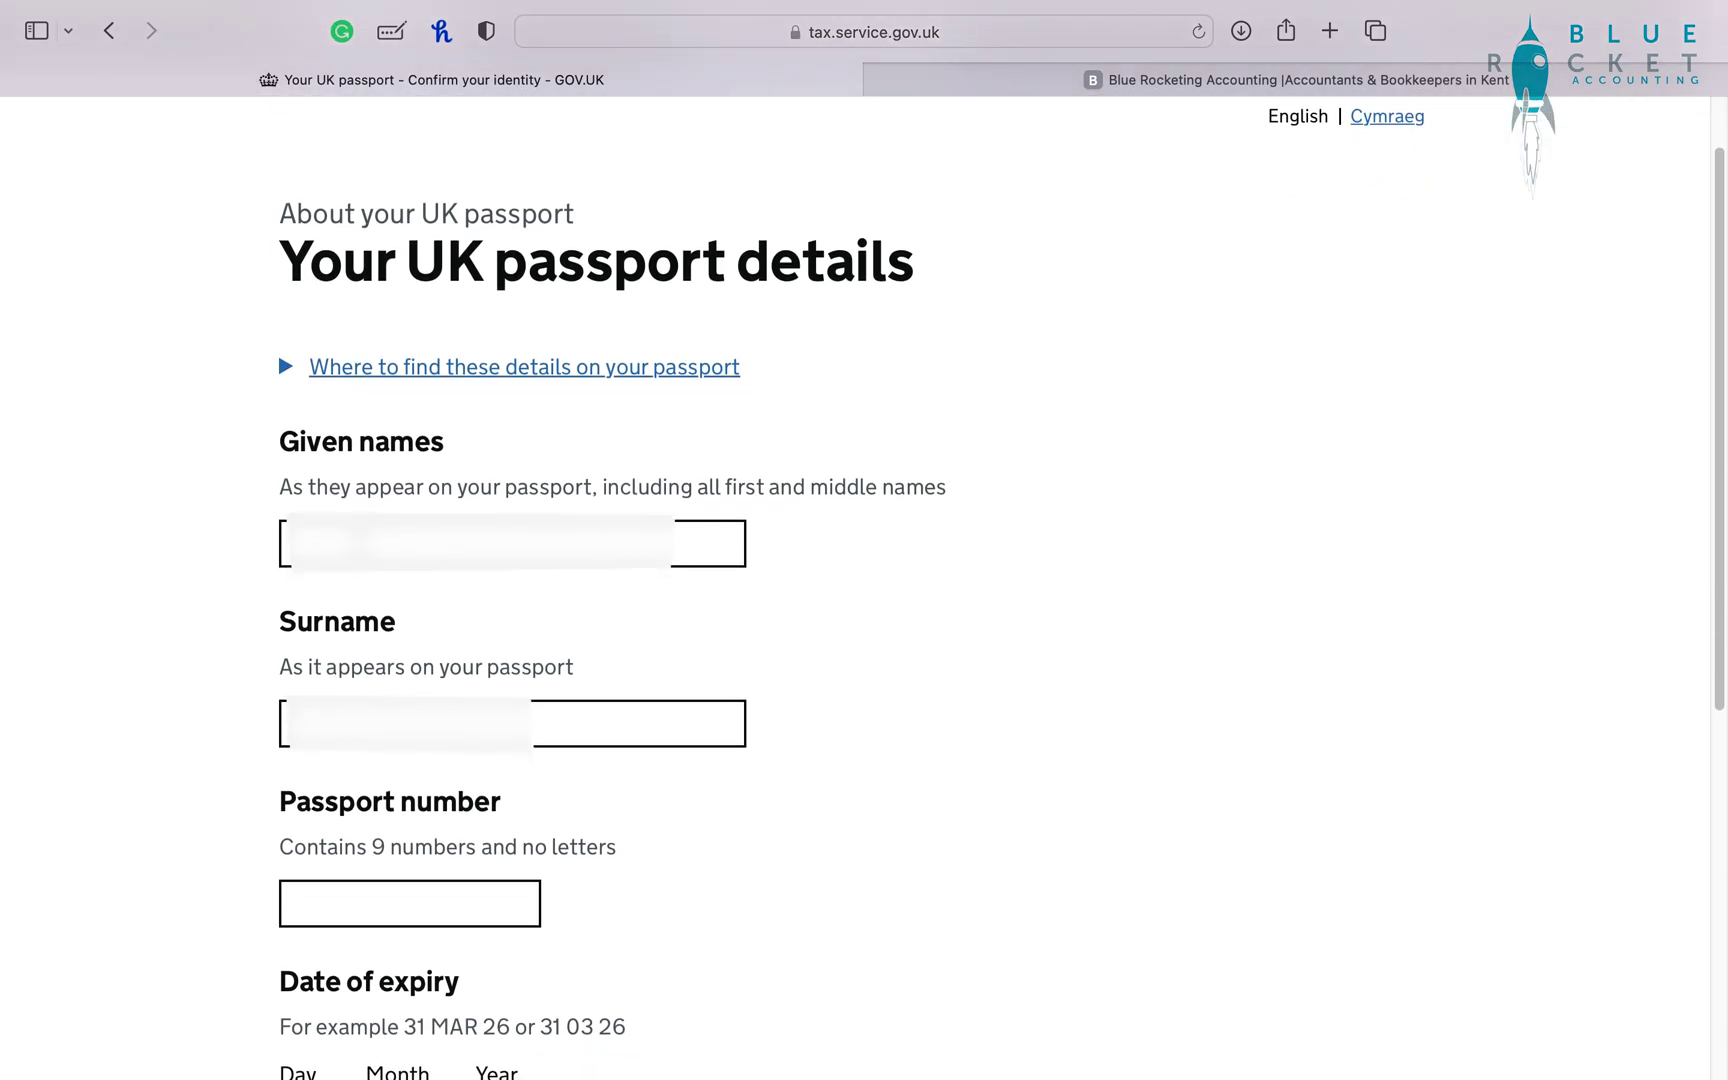
# - Fill in the passport holder's given names, surname and passport number
pyautogui.click(350, 544)
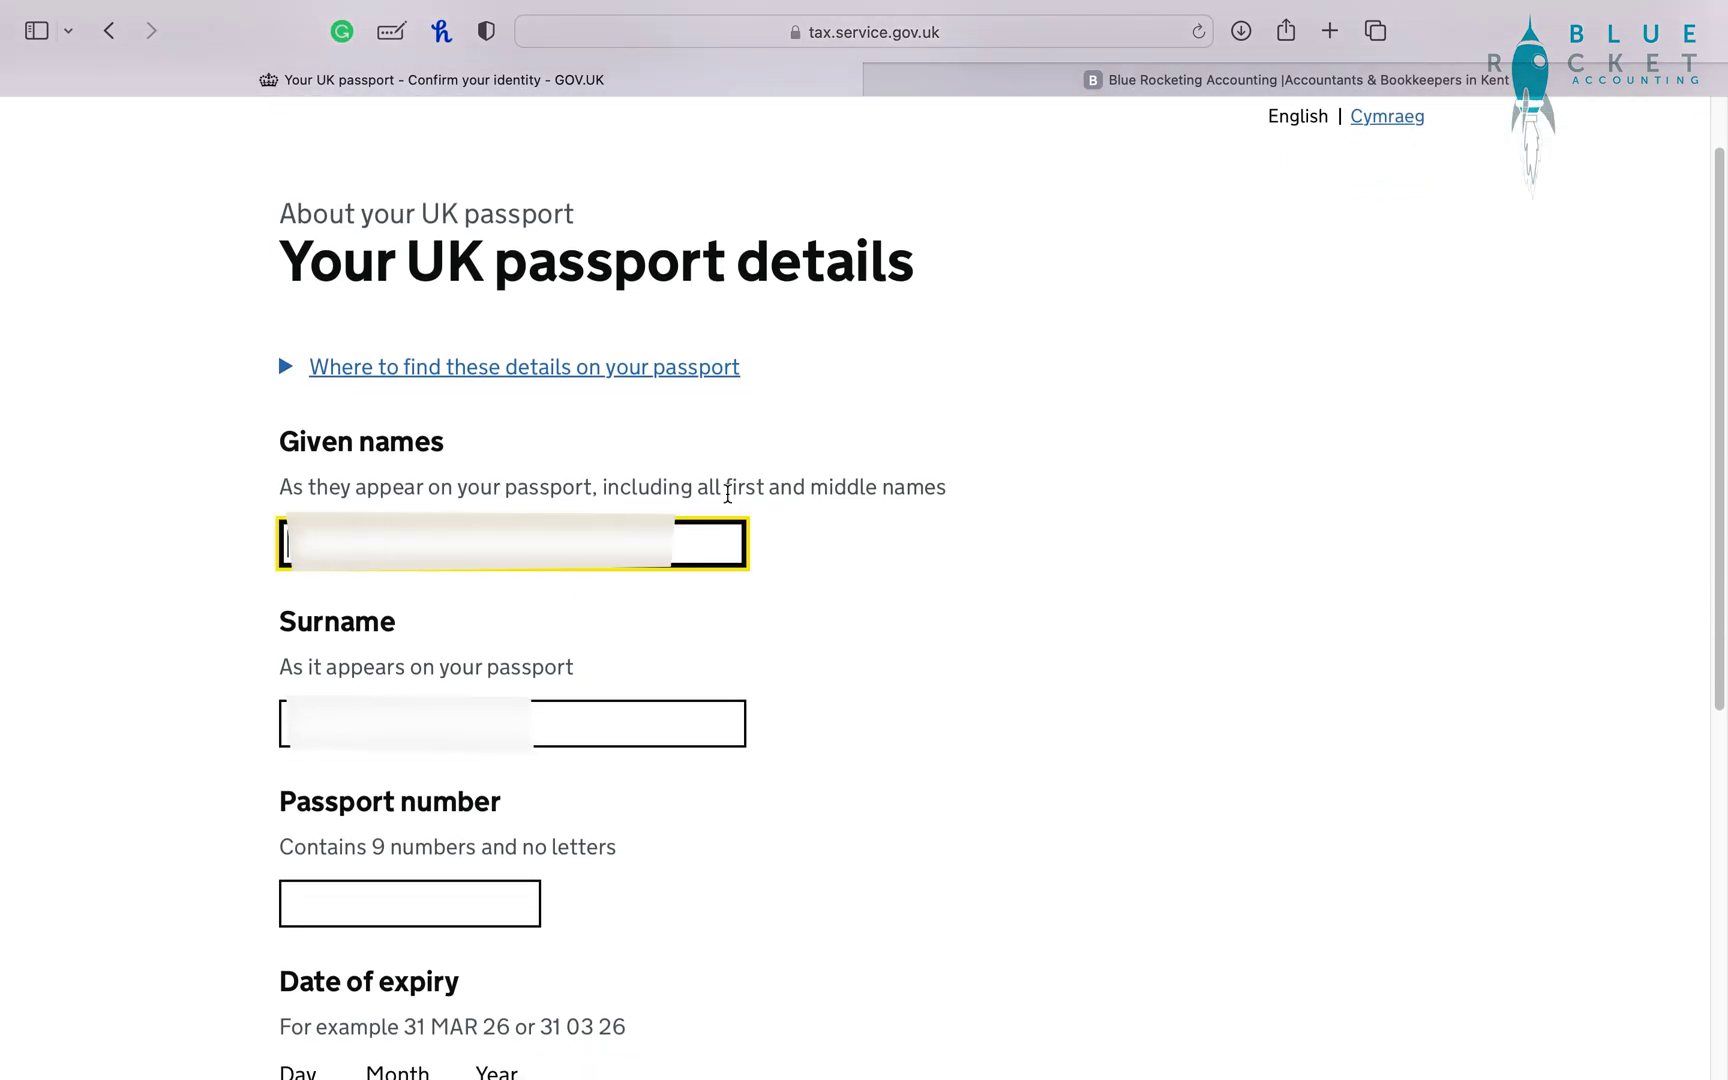
pyautogui.write('Jonathan')
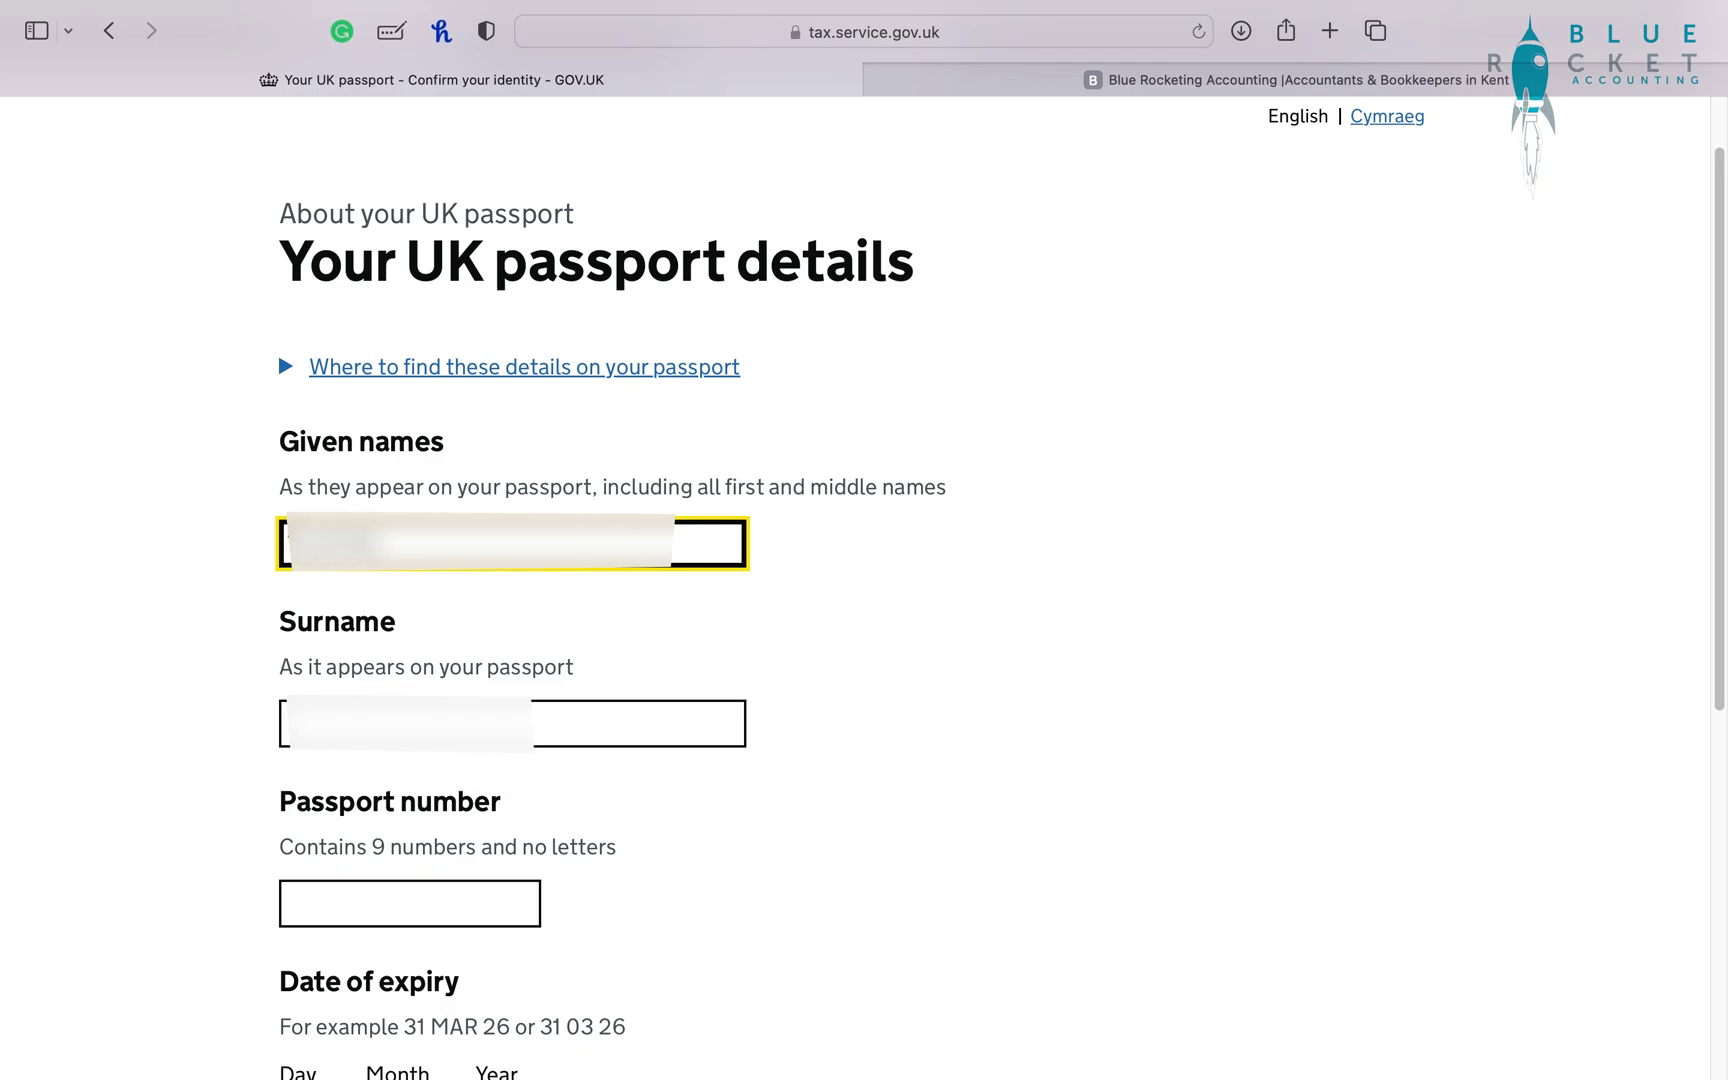
pyautogui.write(' James')
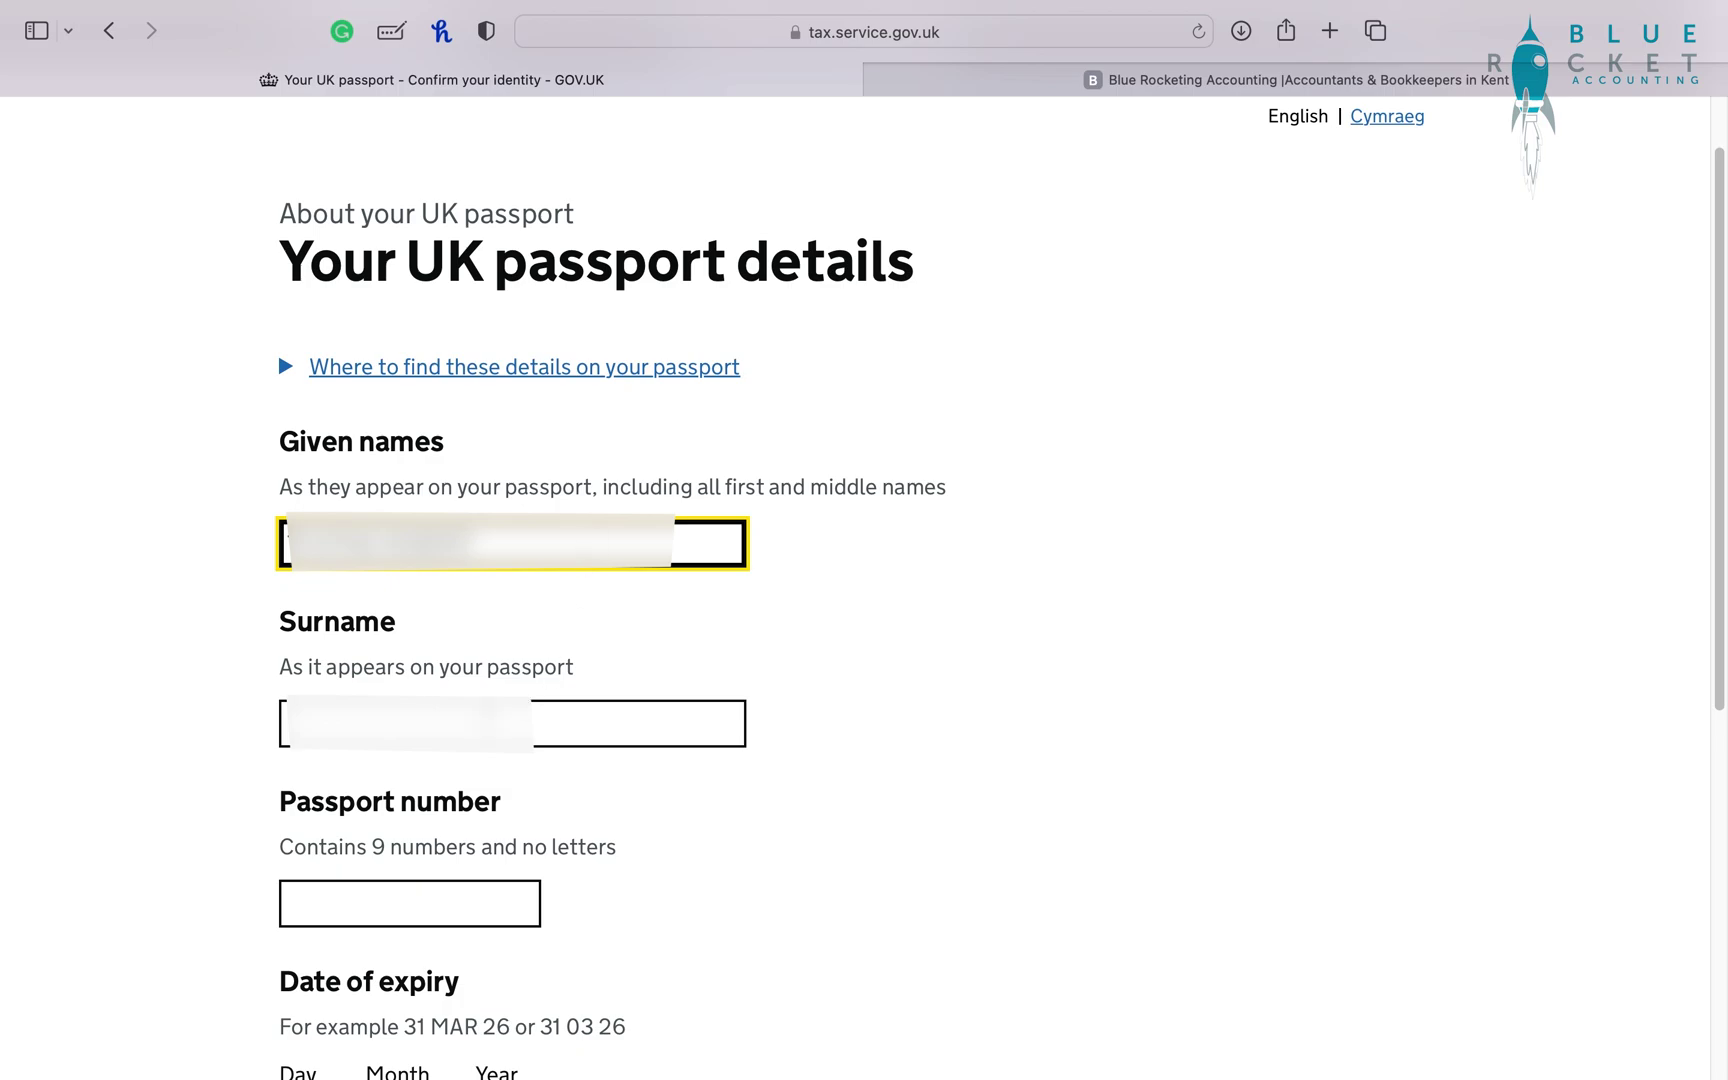
pyautogui.click(300, 722)
pyautogui.click(424, 903)
pyautogui.scroll(-3, 424, 814)
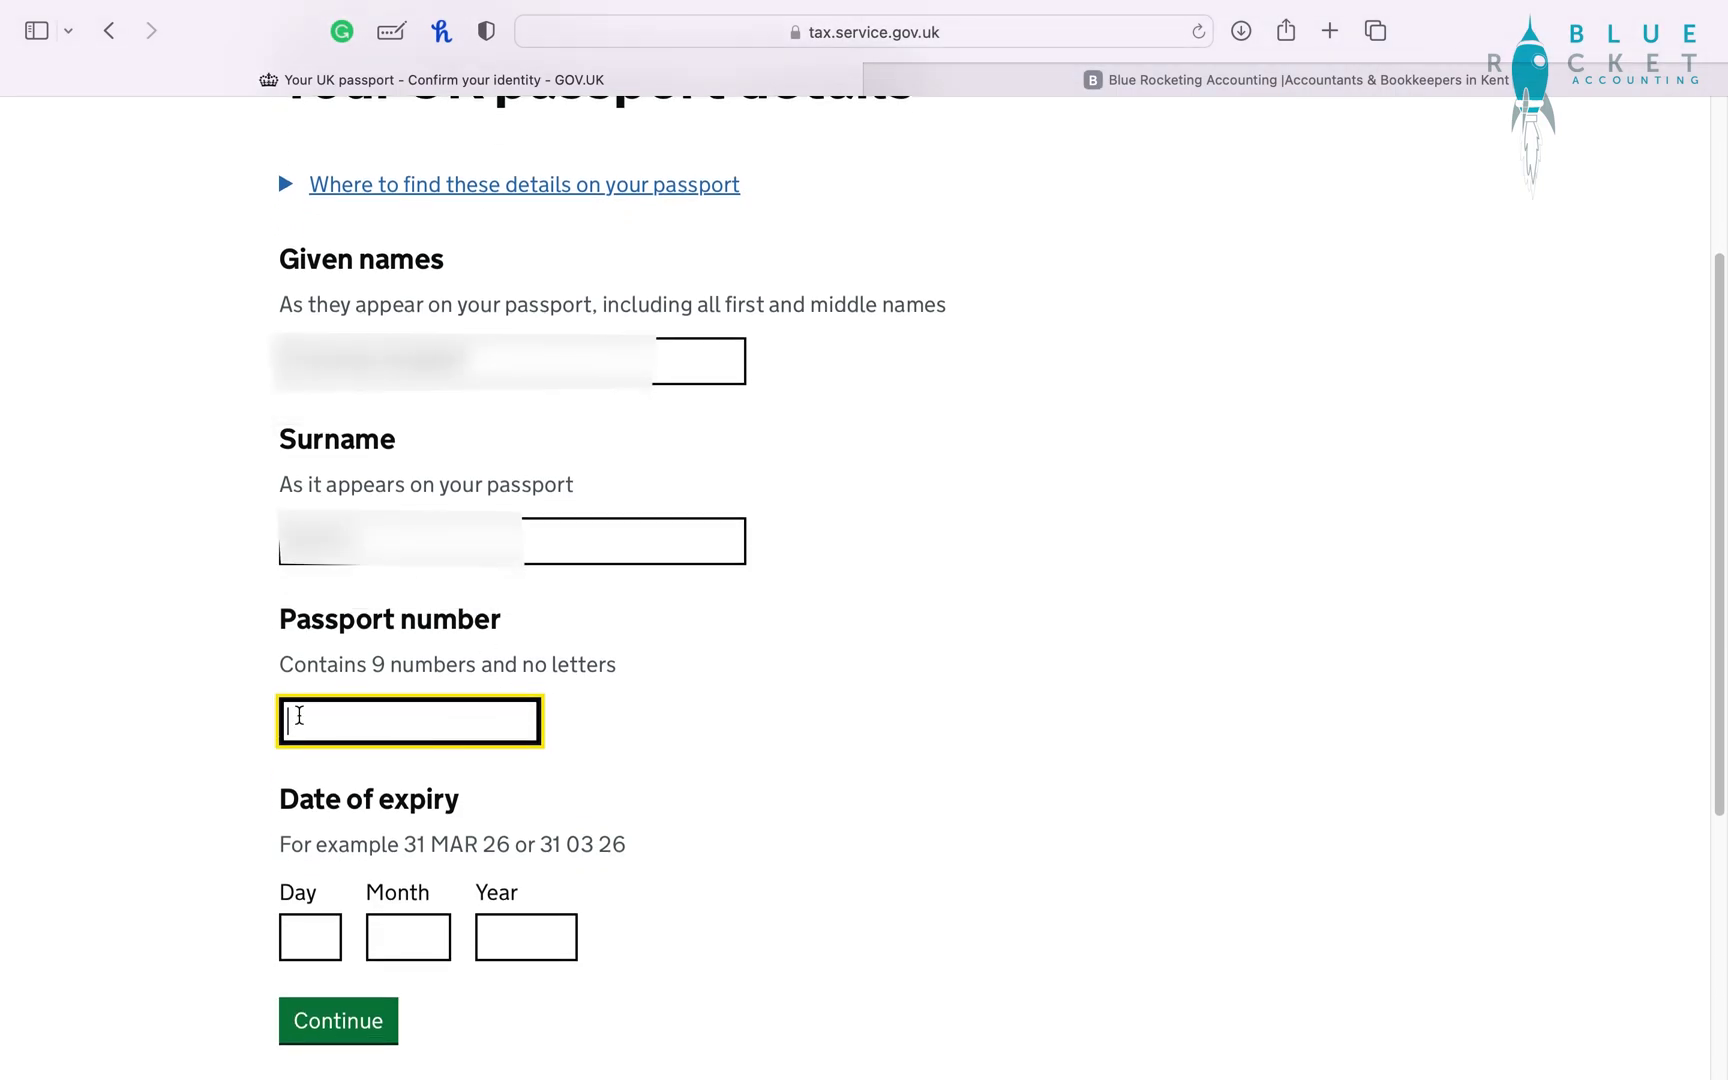
pyautogui.write('1234567')
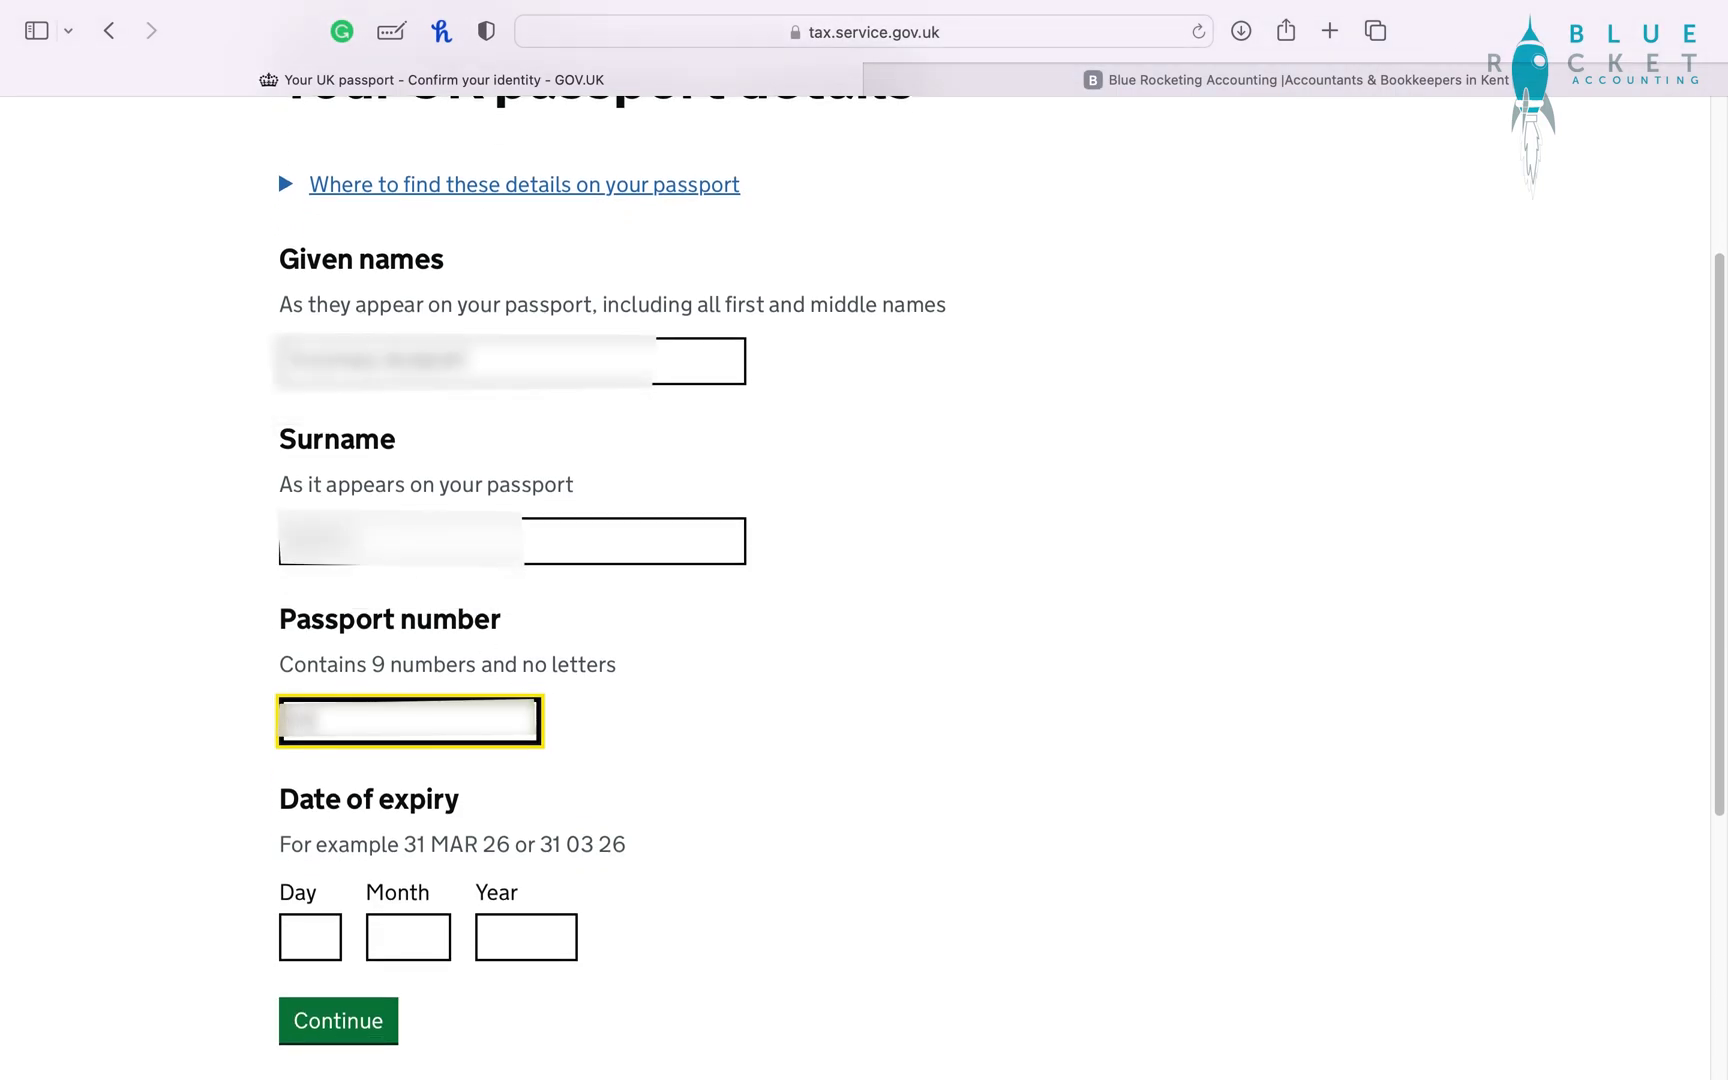
pyautogui.write('89')
# - Enter passport expiry date 23/12/2028 and submit the passport details
pyautogui.scroll(-2, 231, 772)
pyautogui.press('Tab')
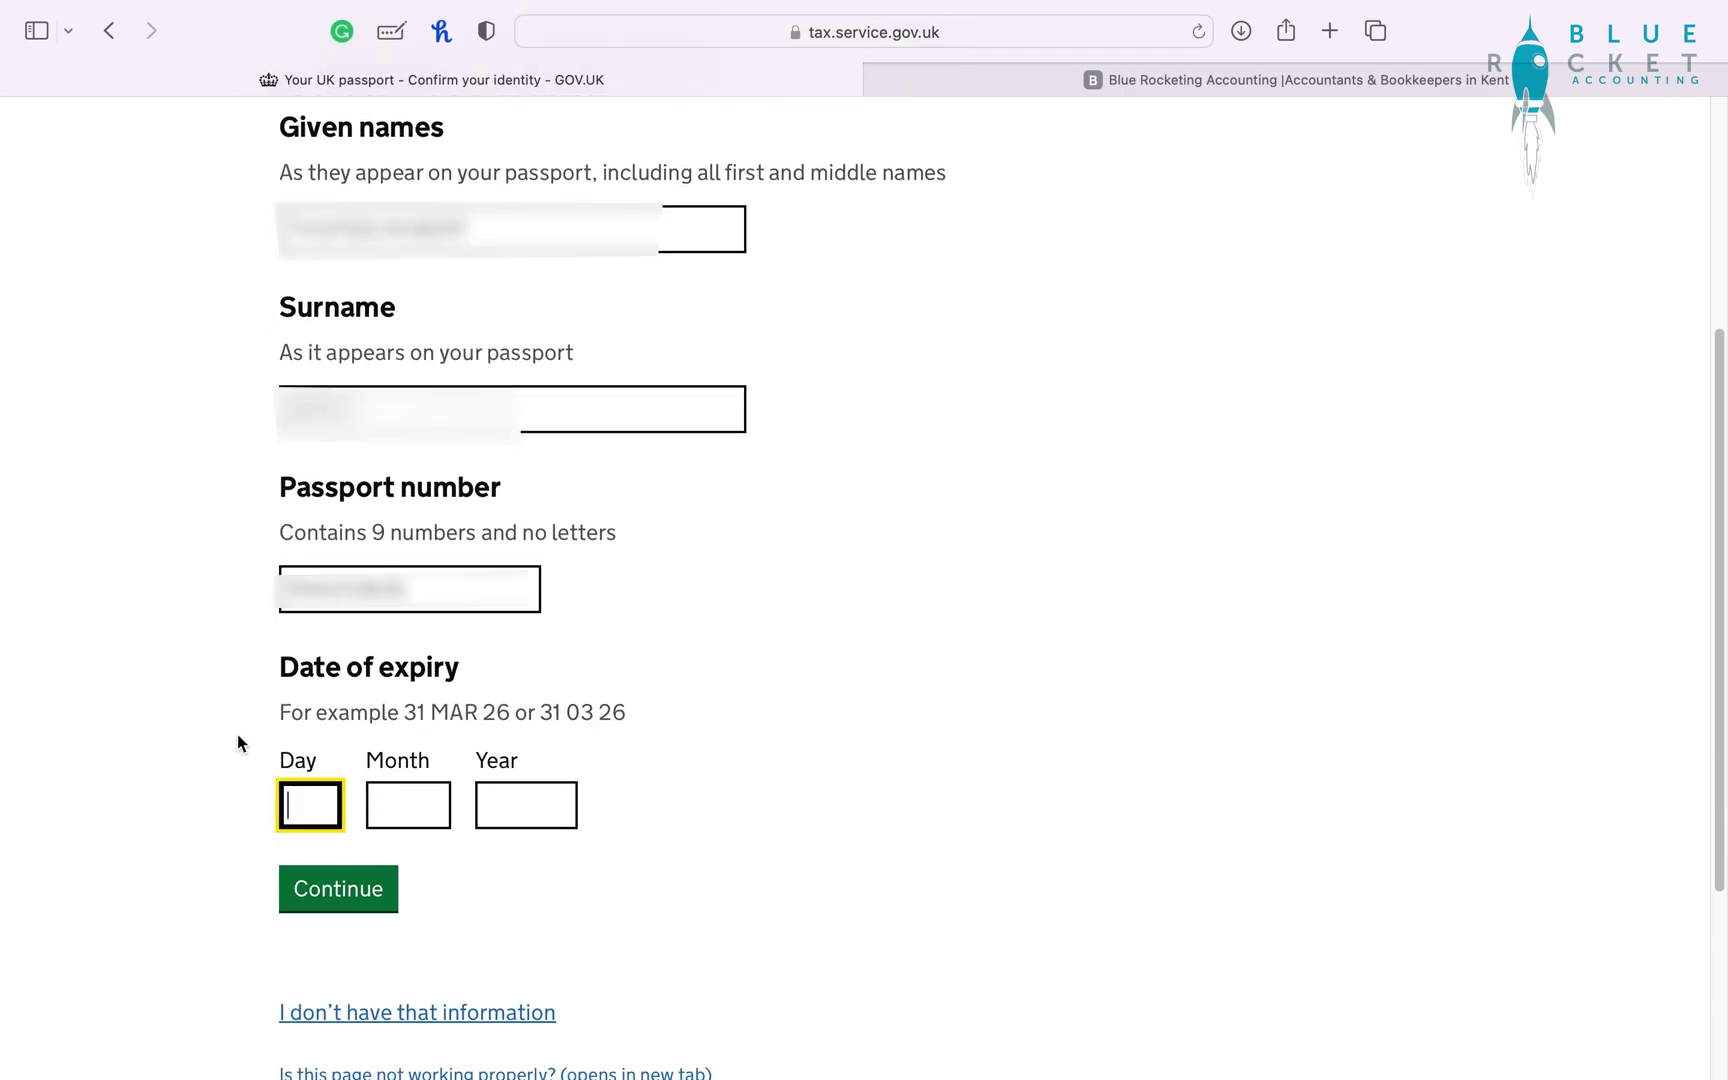
pyautogui.write('23')
pyautogui.press('Tab')
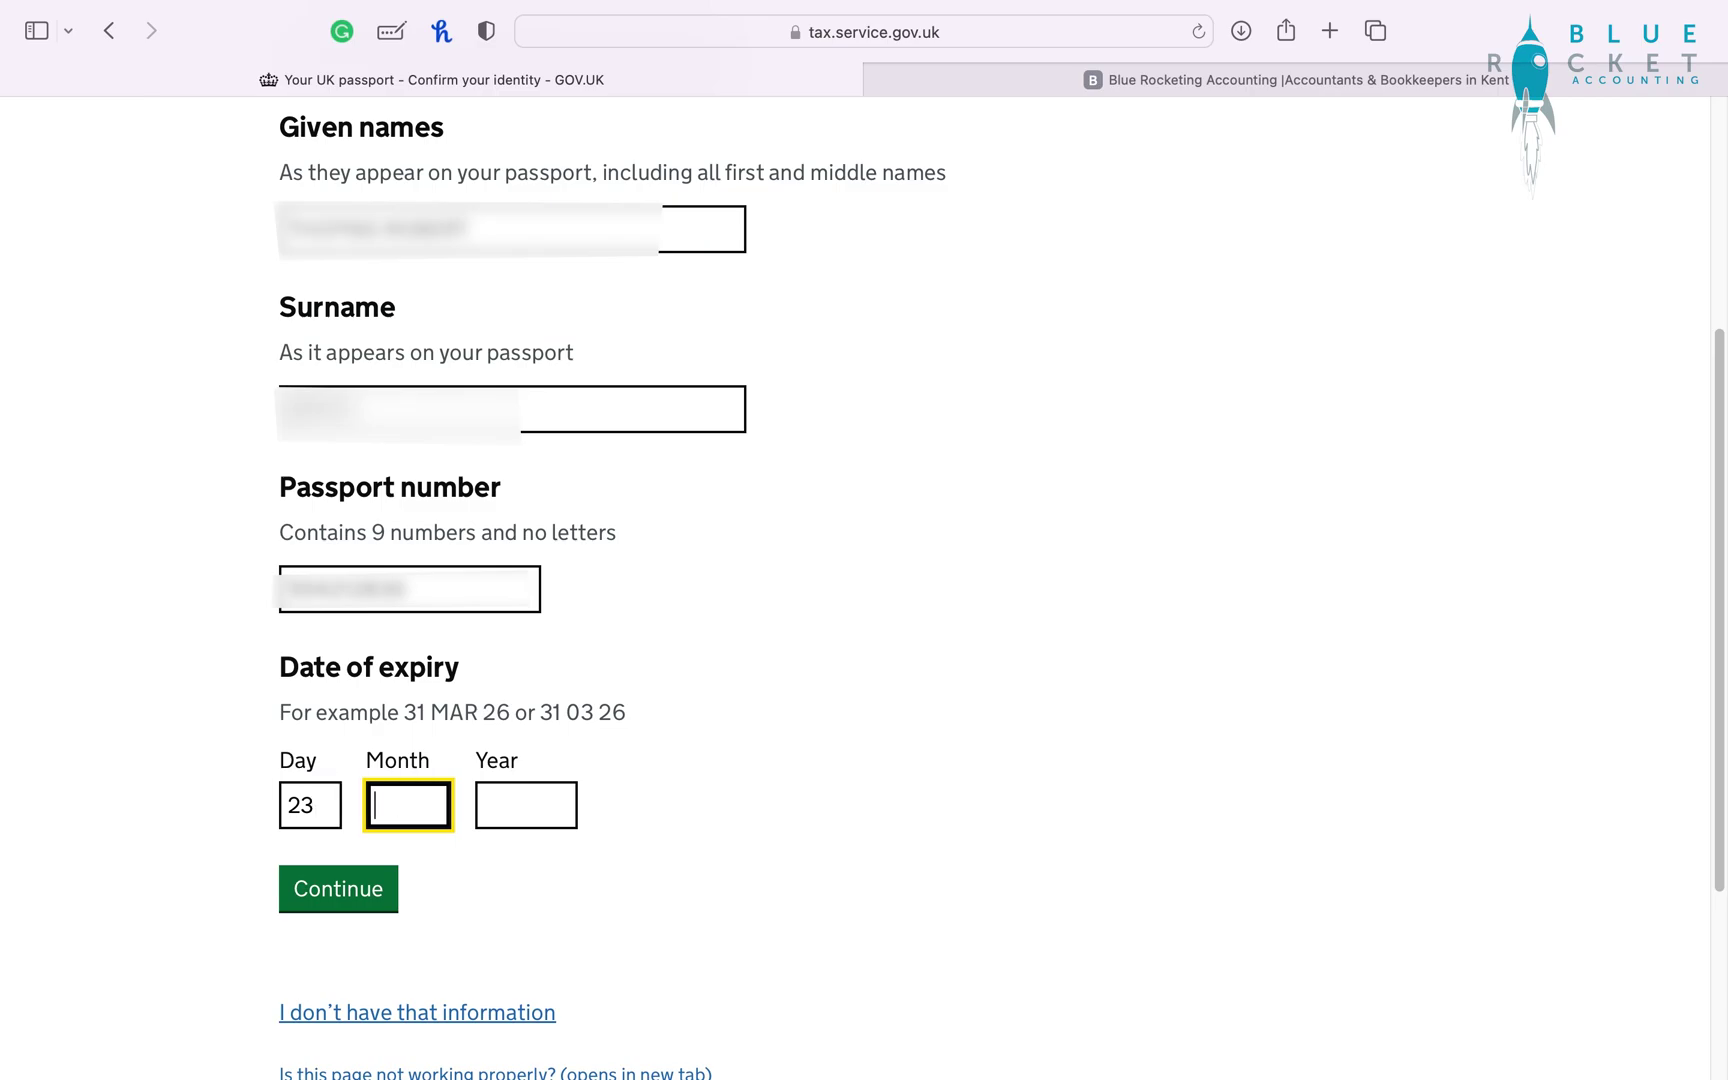
pyautogui.write('12')
pyautogui.press('Tab')
pyautogui.write('2028')
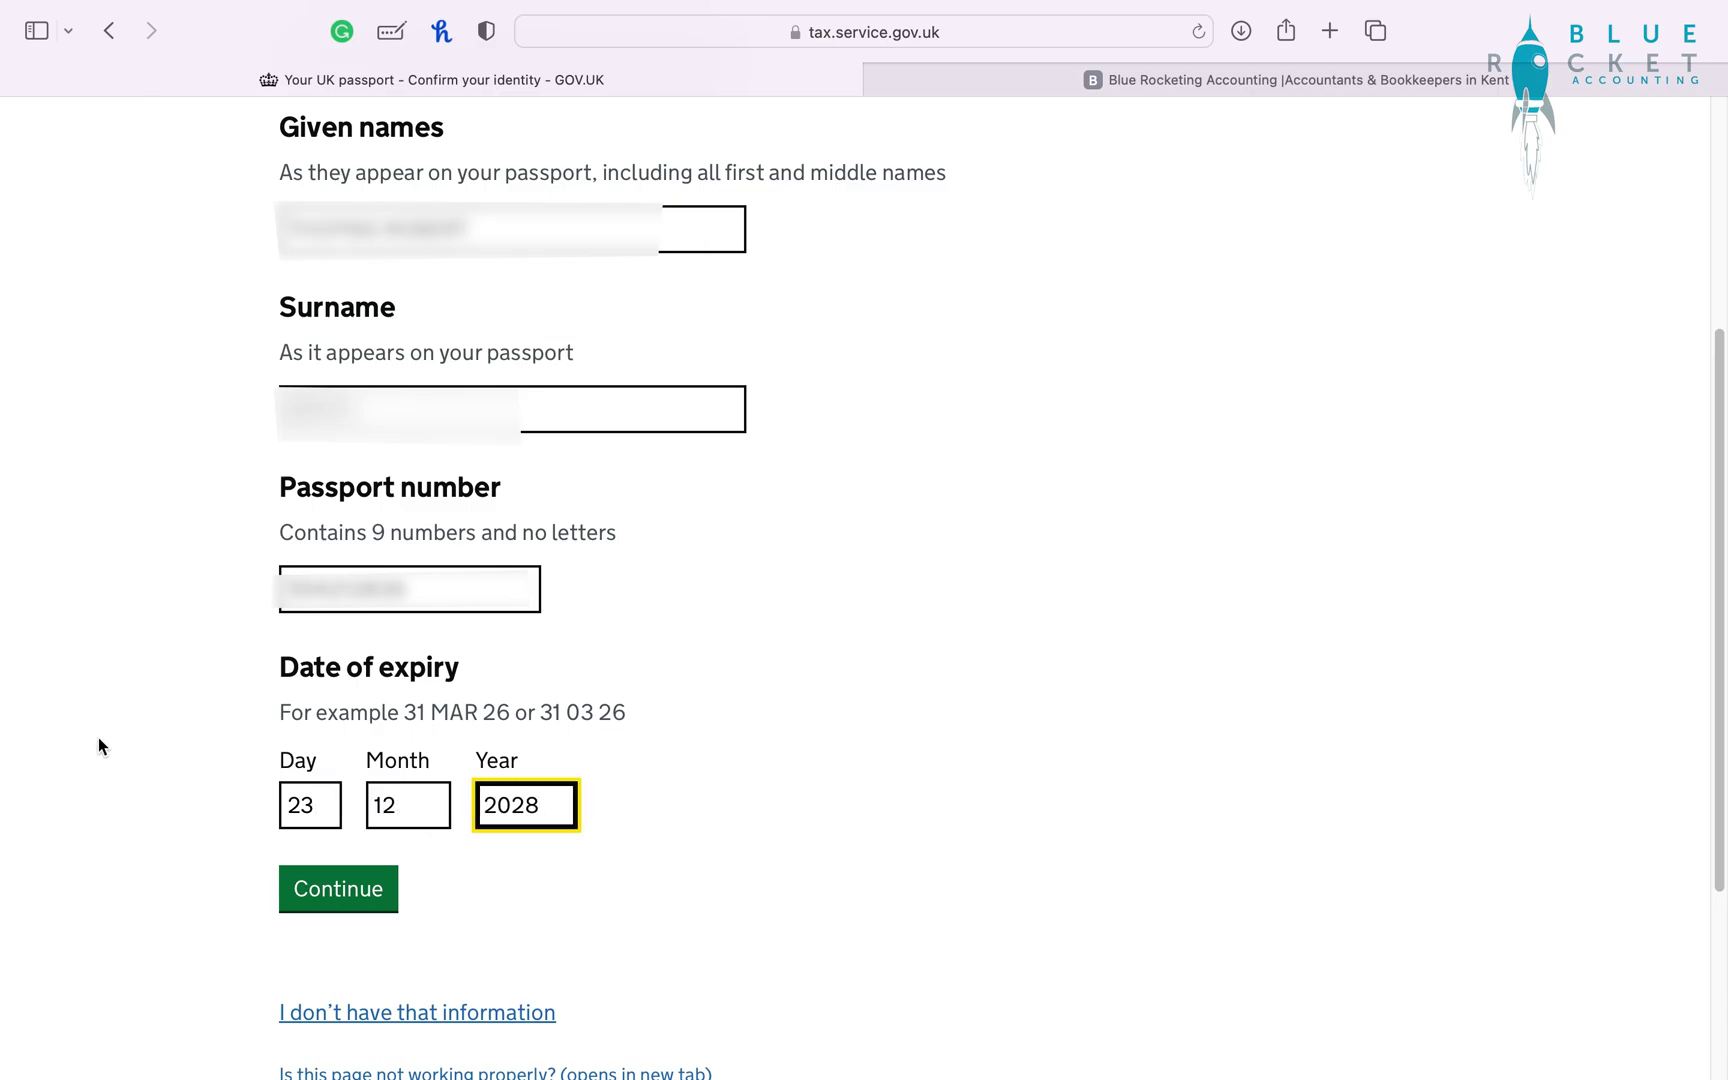
pyautogui.scroll(-2, 99, 745)
pyautogui.click(320, 760)
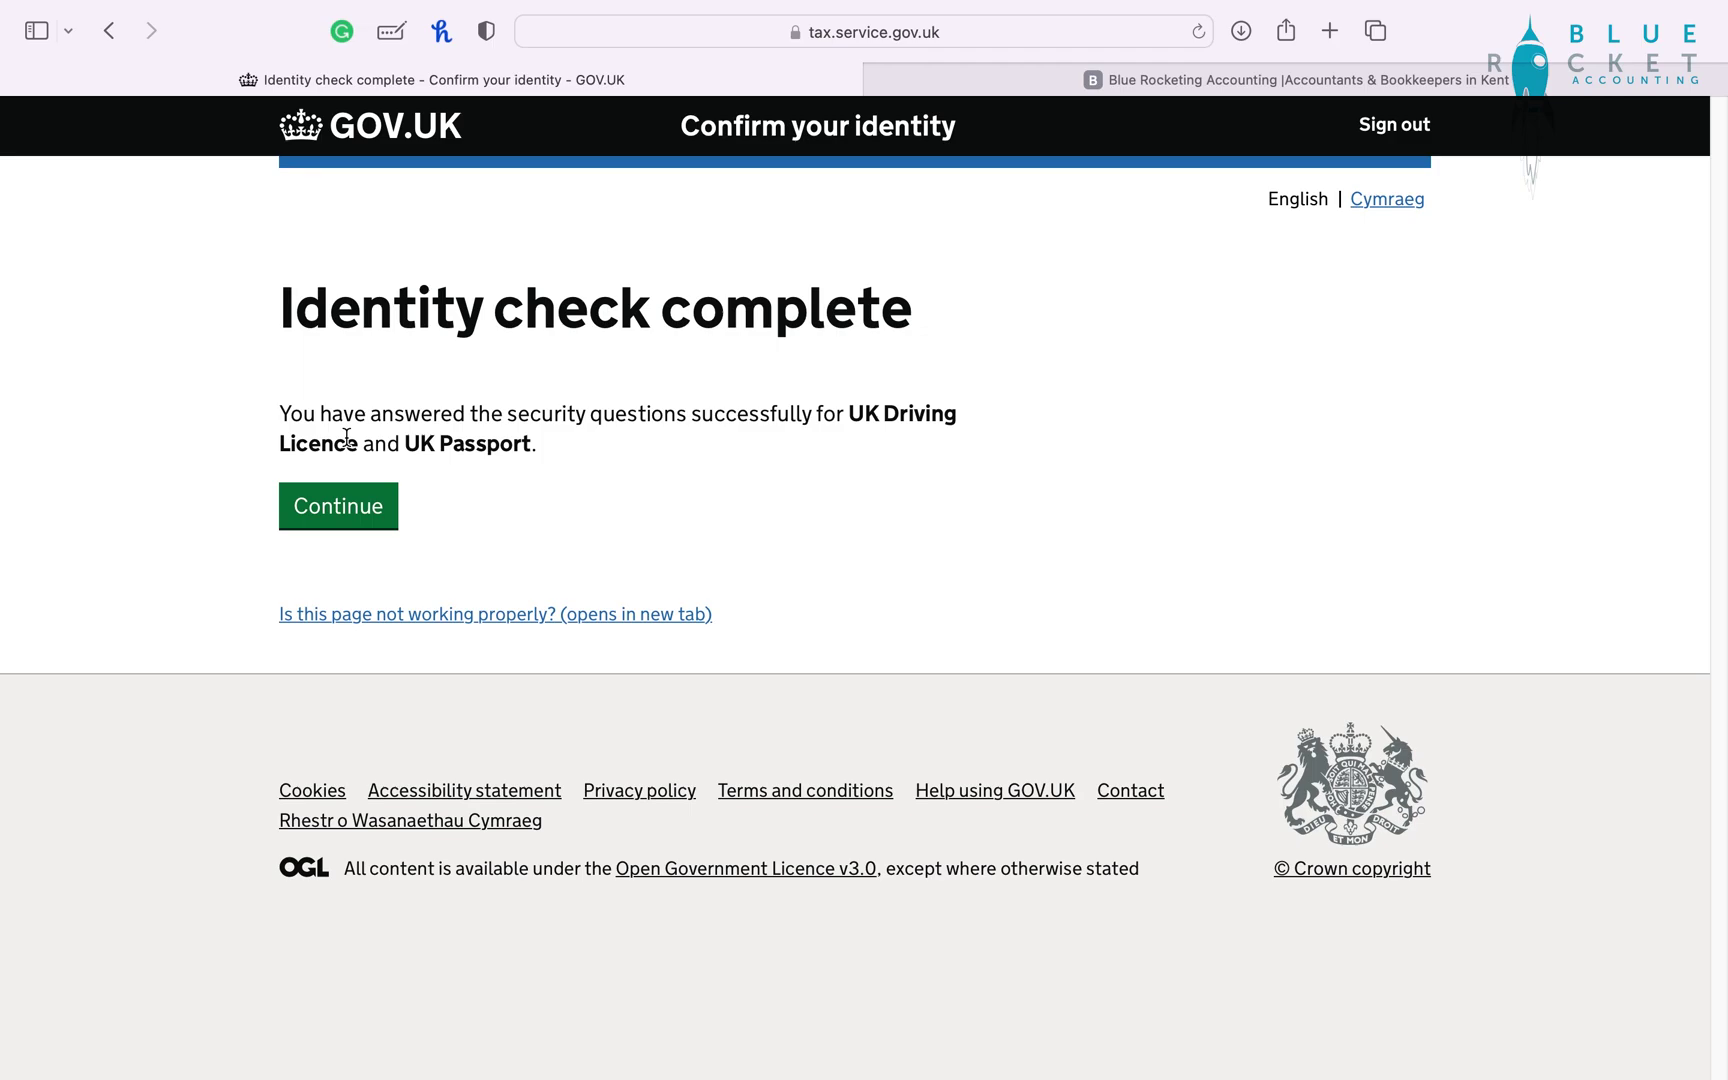
# - Continue past Identity check complete and the Self Assessment access page to the business tax account
pyautogui.click(324, 508)
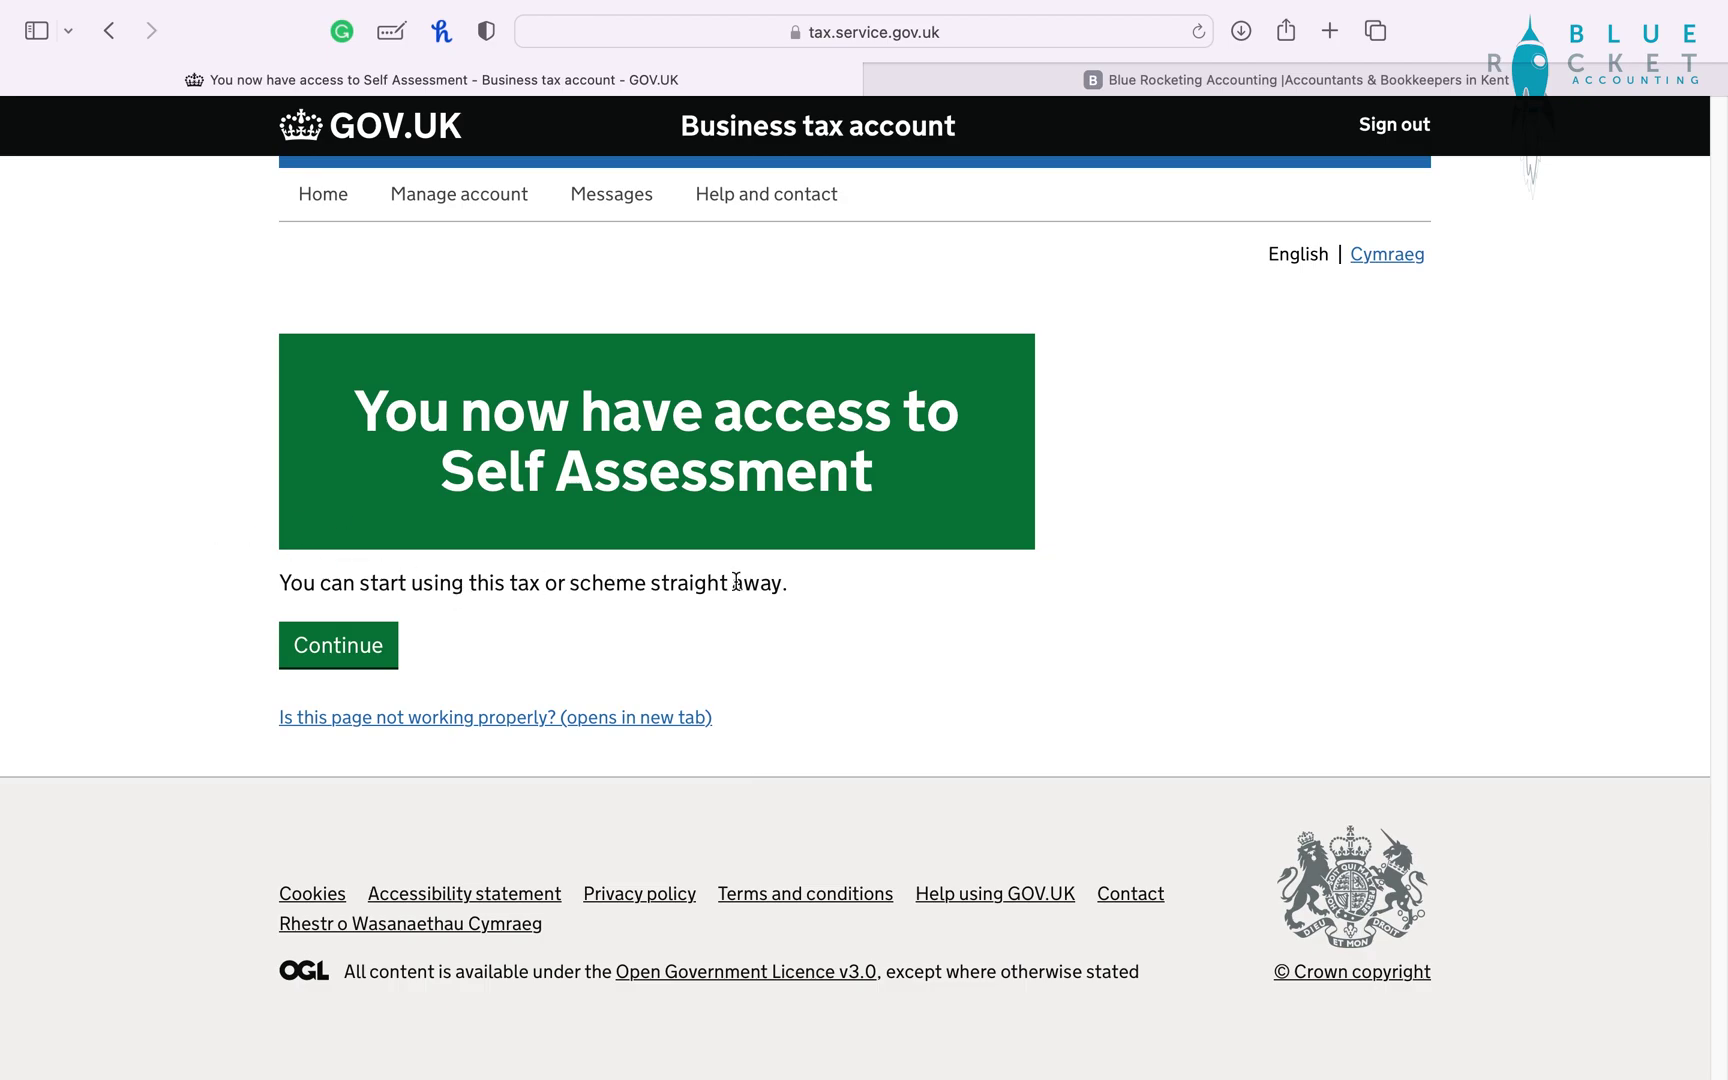
pyautogui.click(340, 645)
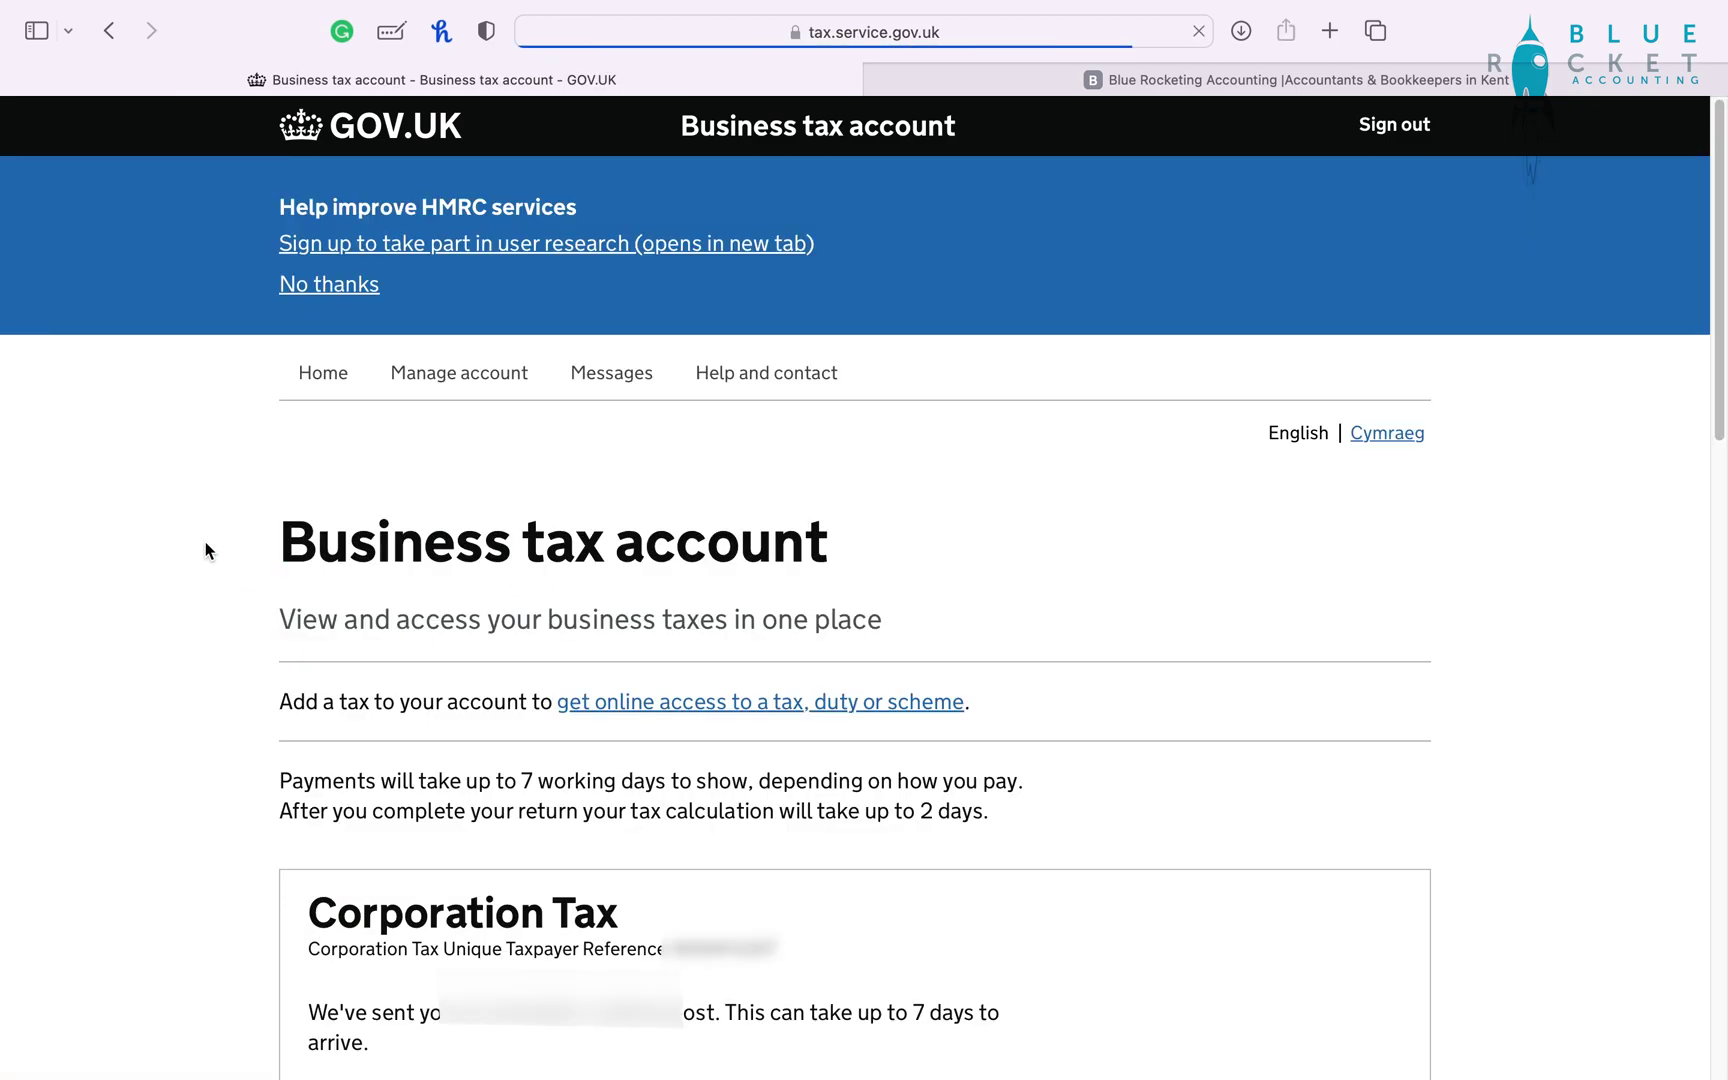
pyautogui.scroll(-5, 140, 539)
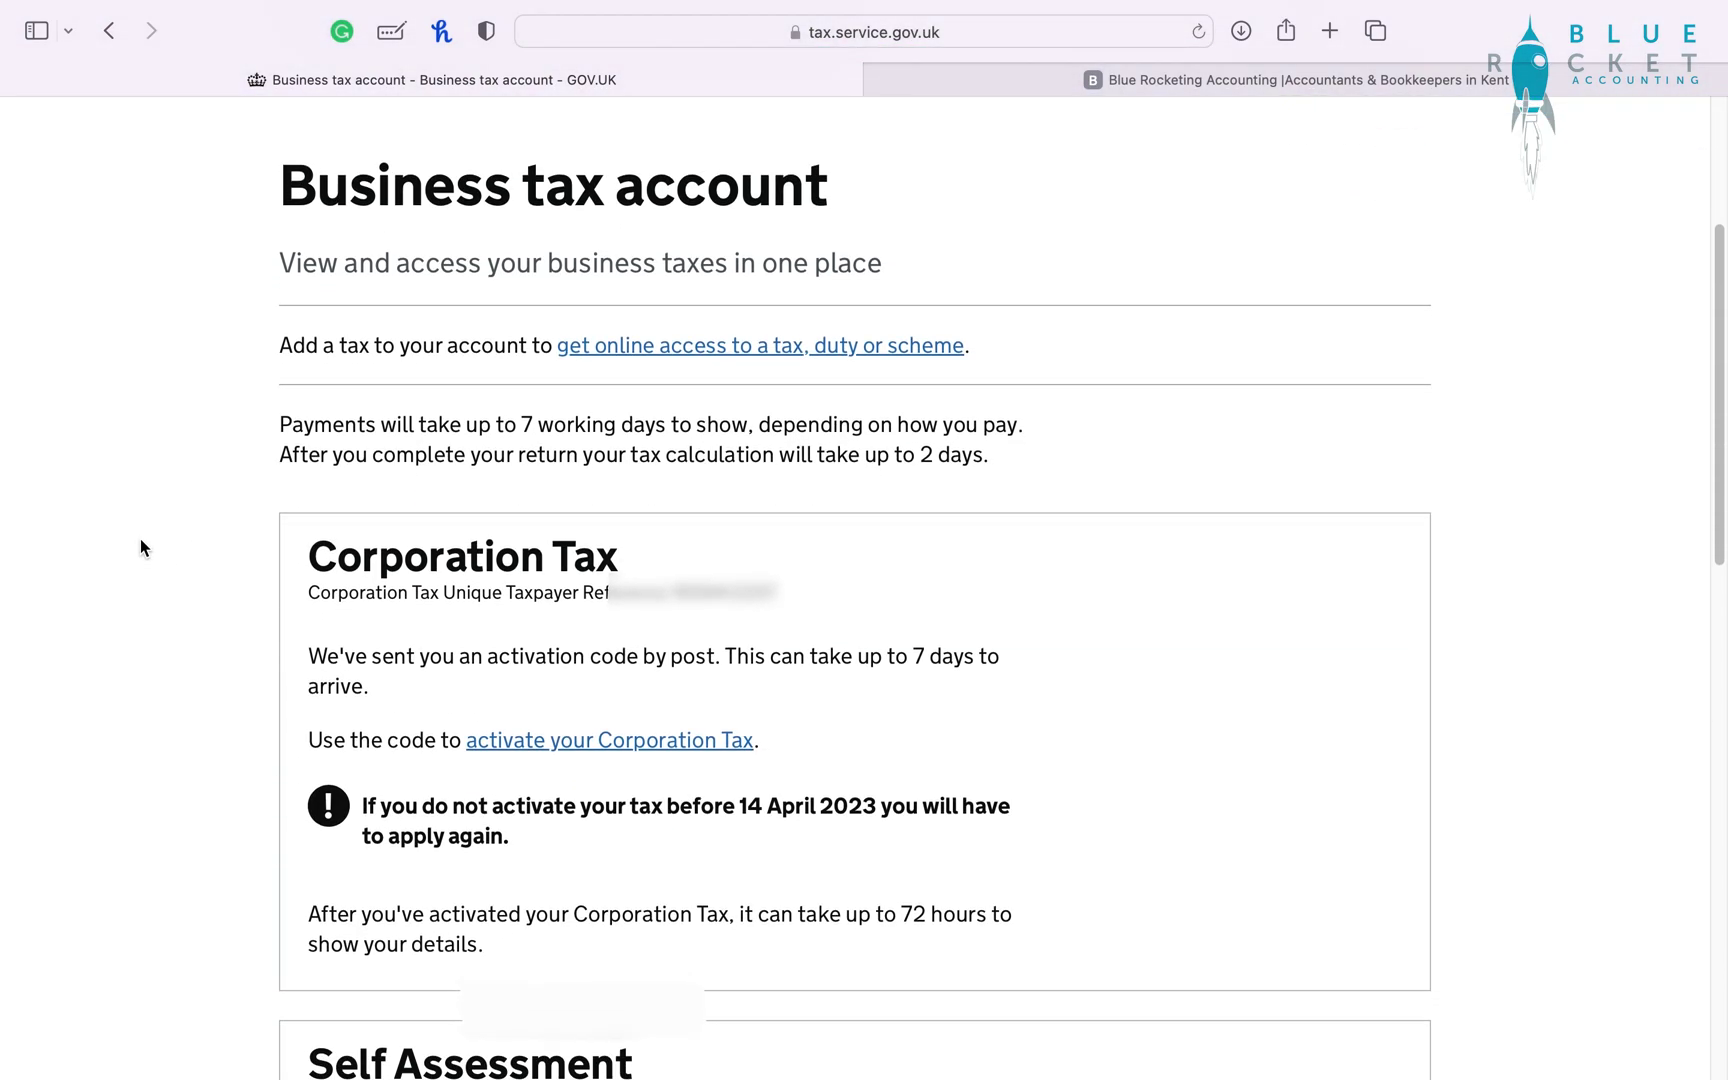
pyautogui.scroll(-1, 106, 520)
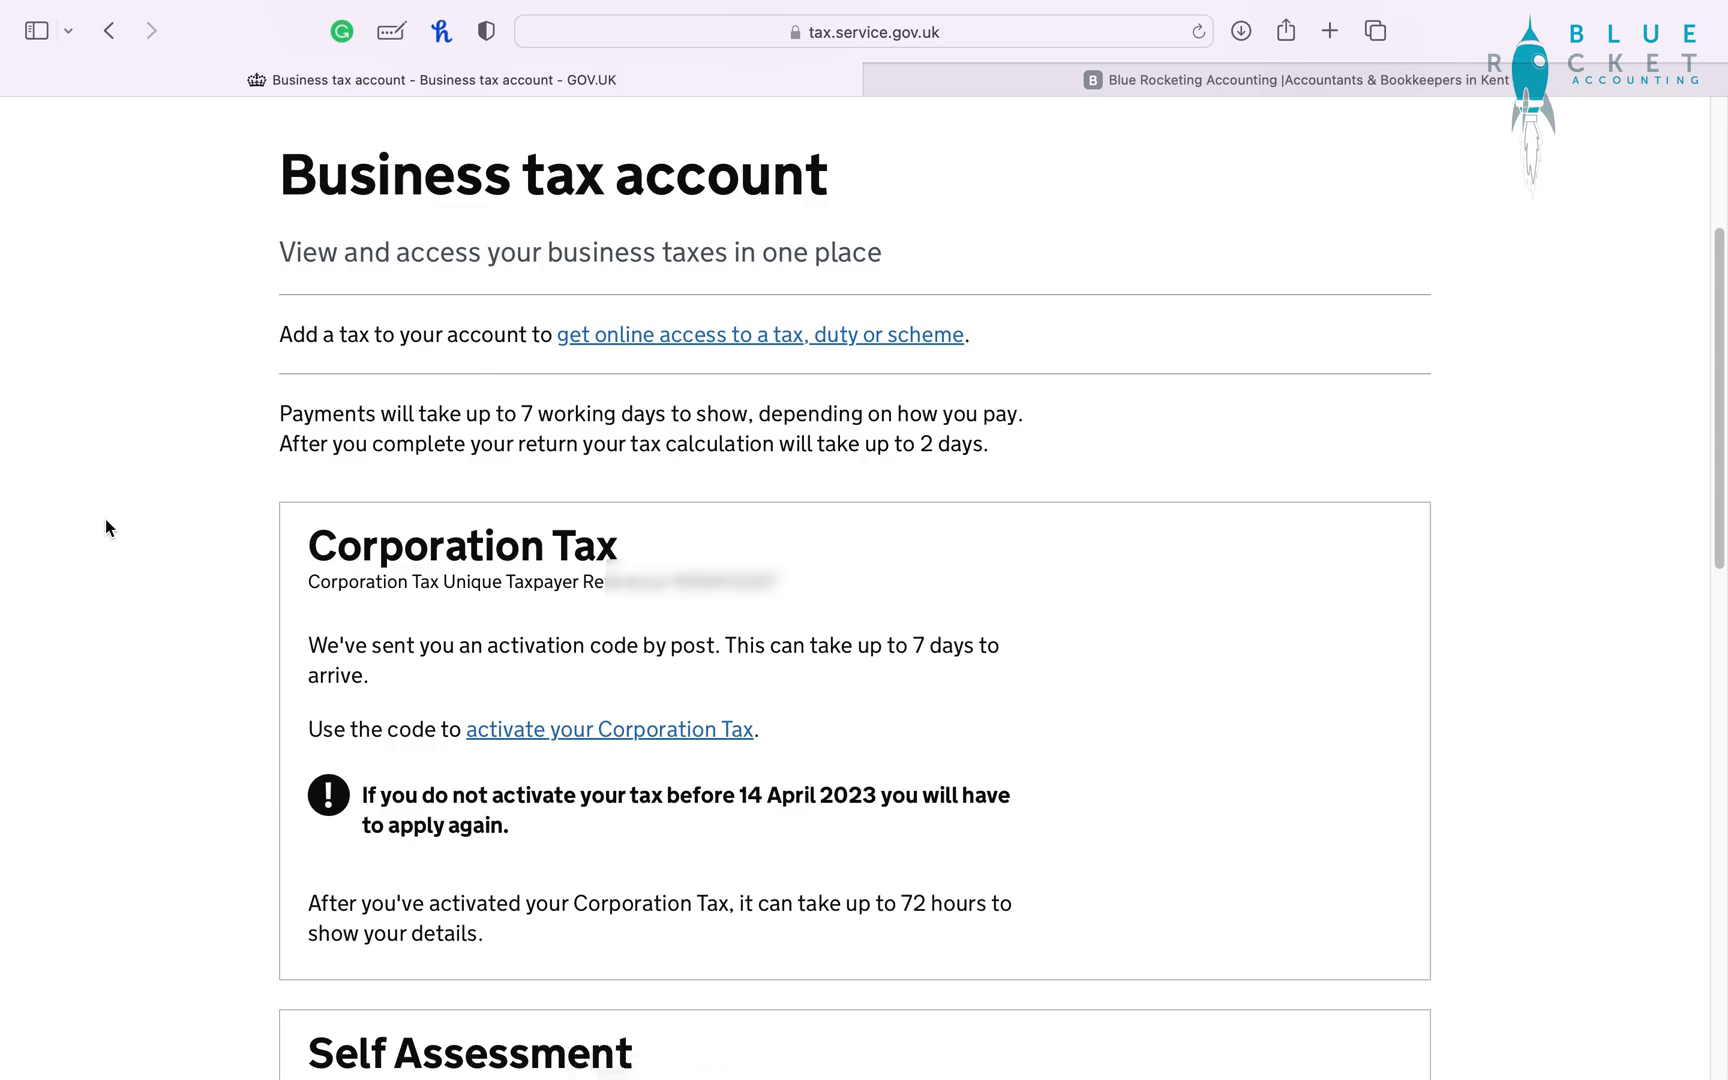
pyautogui.scroll(-3, 106, 520)
pyautogui.scroll(-4, 106, 520)
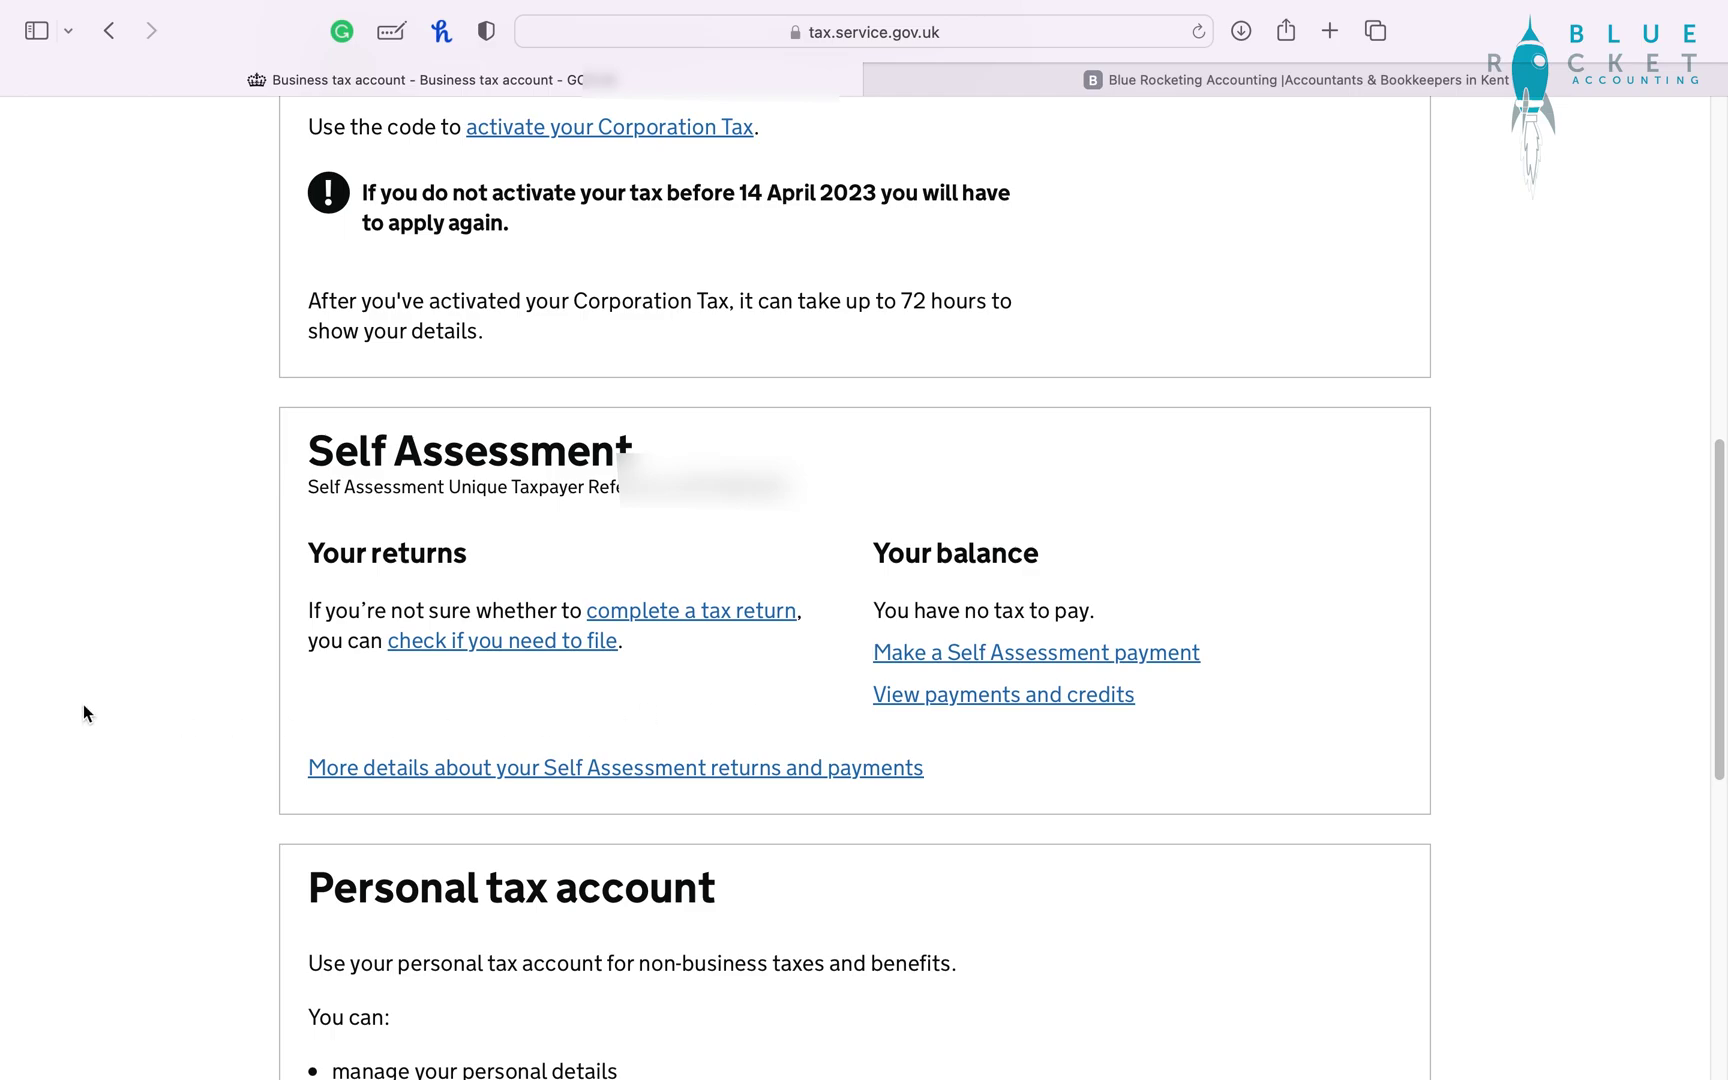
pyautogui.scroll(-5, 80, 655)
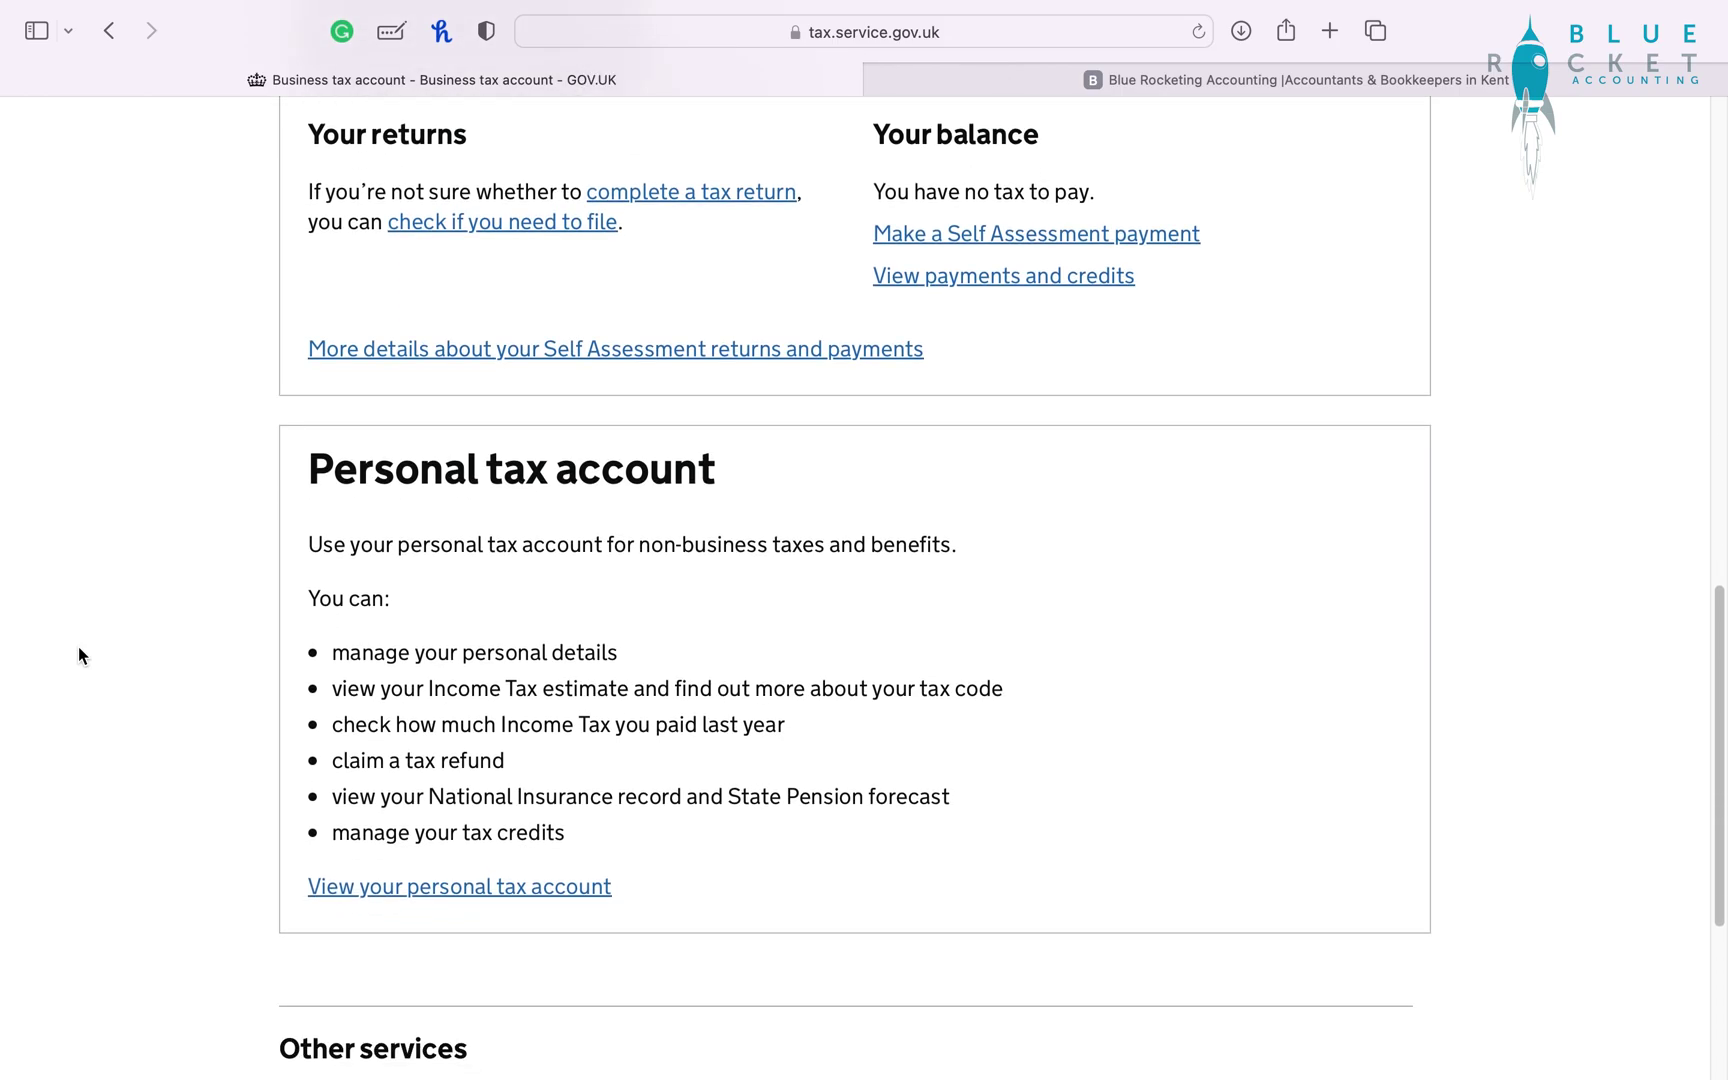
pyautogui.scroll(-1, 80, 655)
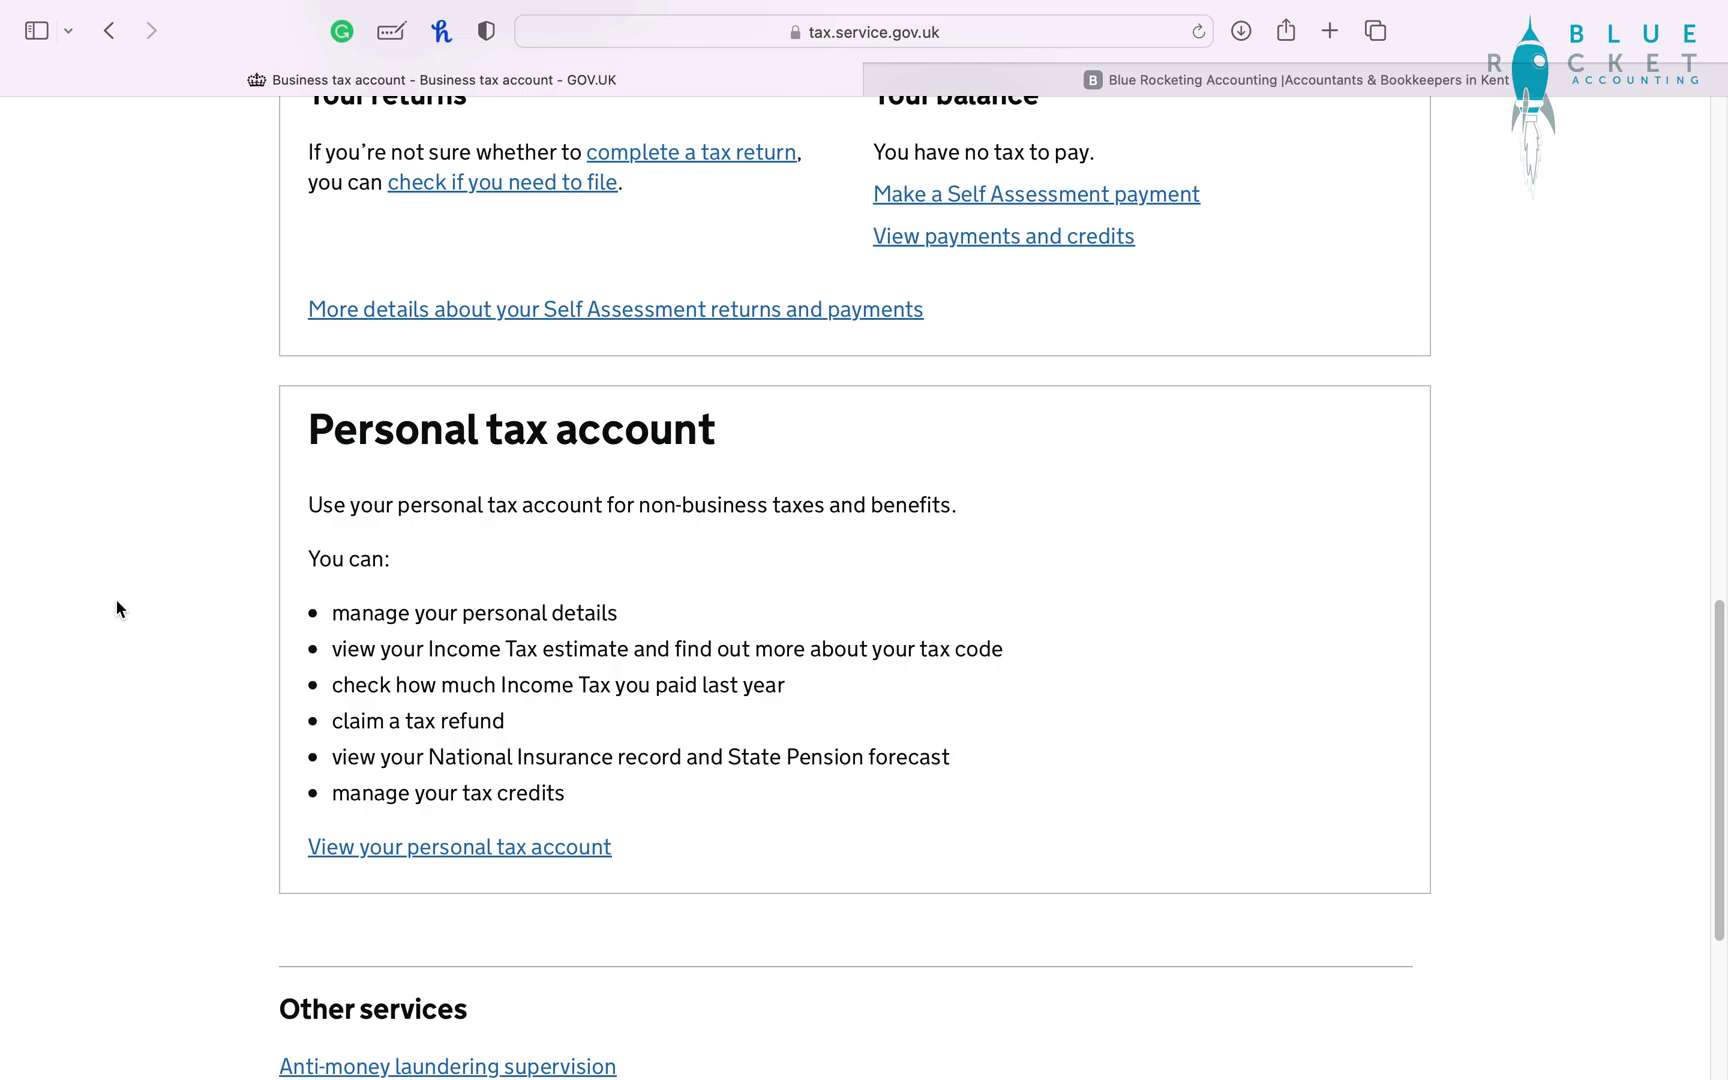
pyautogui.scroll(-3, 116, 601)
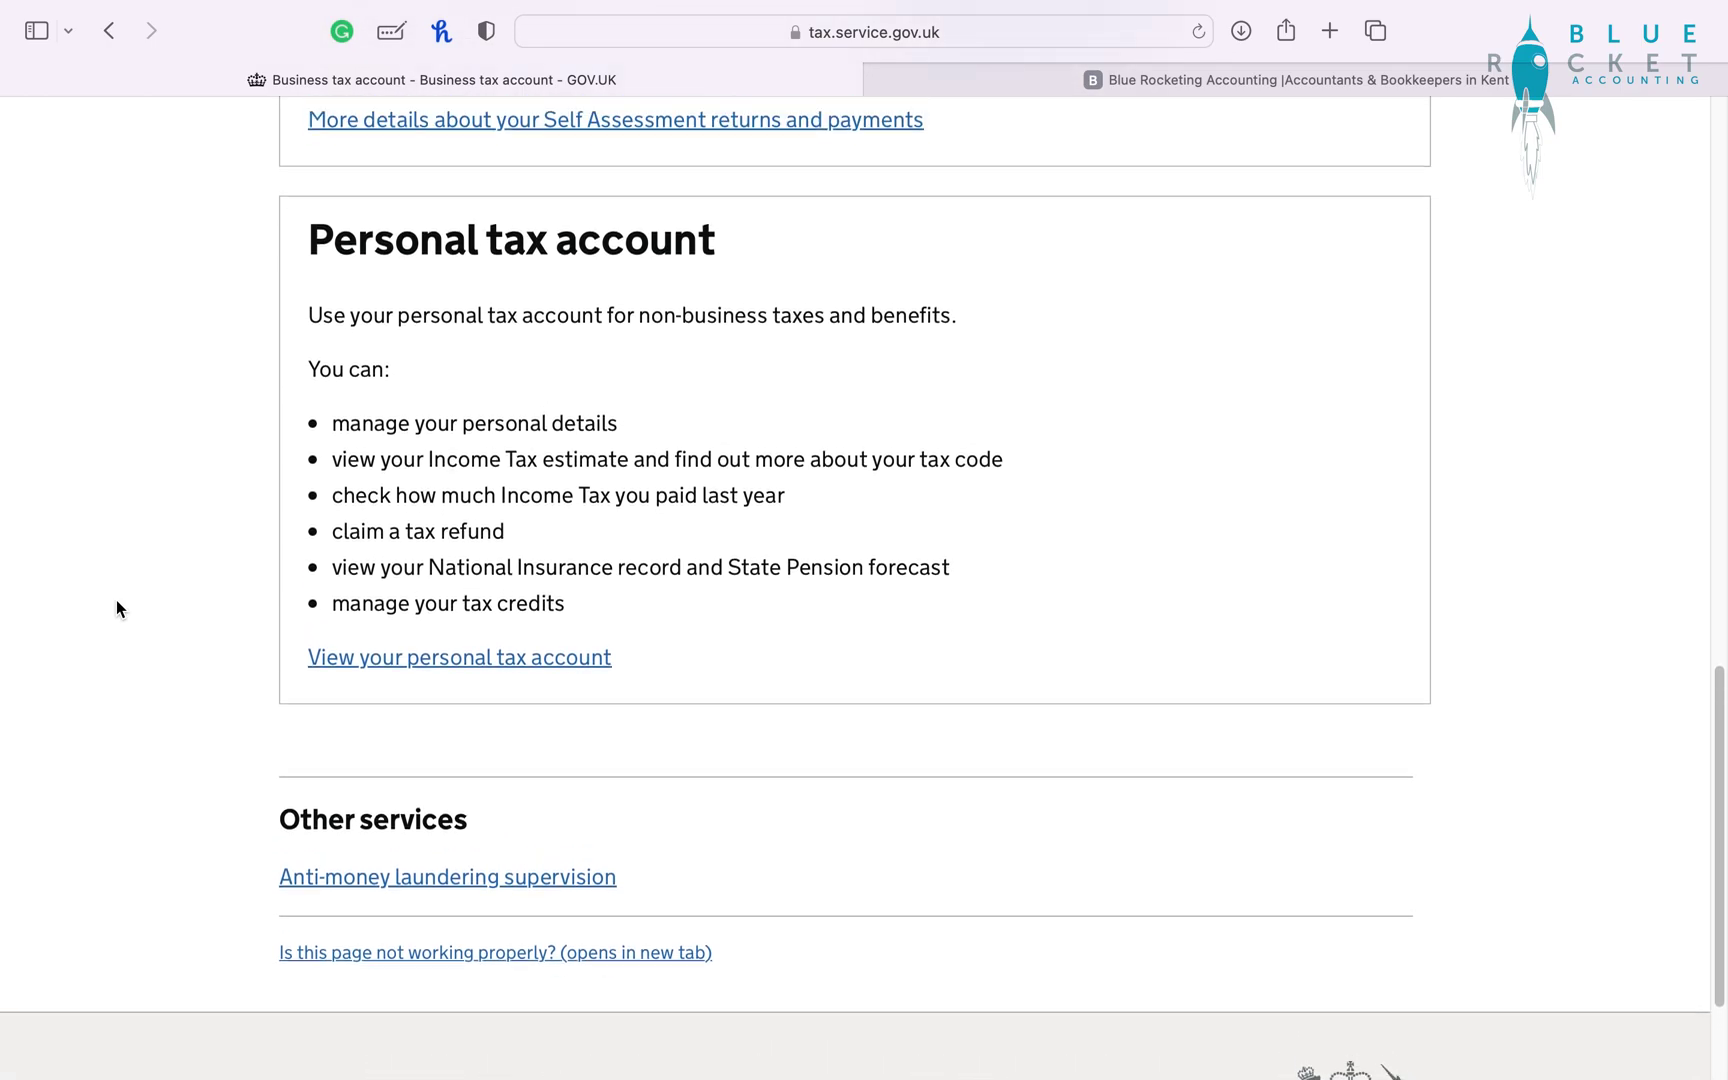
pyautogui.scroll(15, 116, 601)
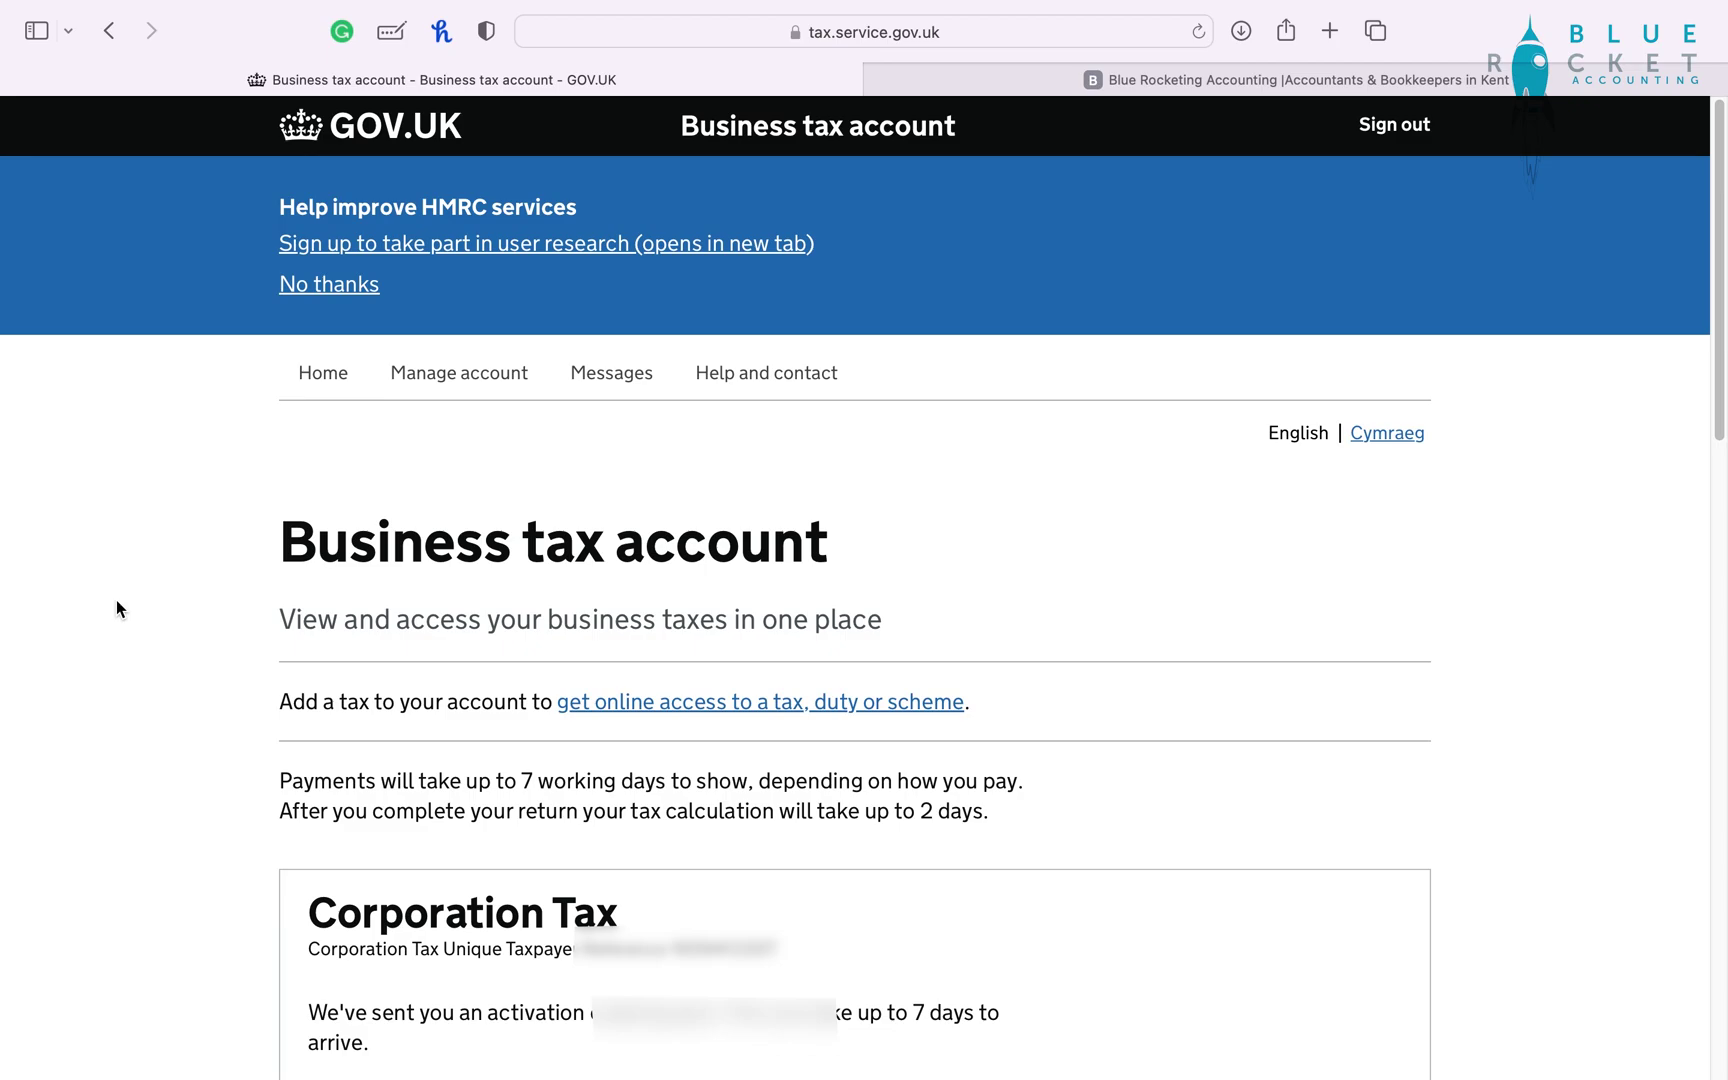
# - Decline the research invitation, then open 'Add, view or change tax agents' from Manage account
pyautogui.click(326, 287)
pyautogui.click(494, 200)
pyautogui.scroll(-2, 177, 444)
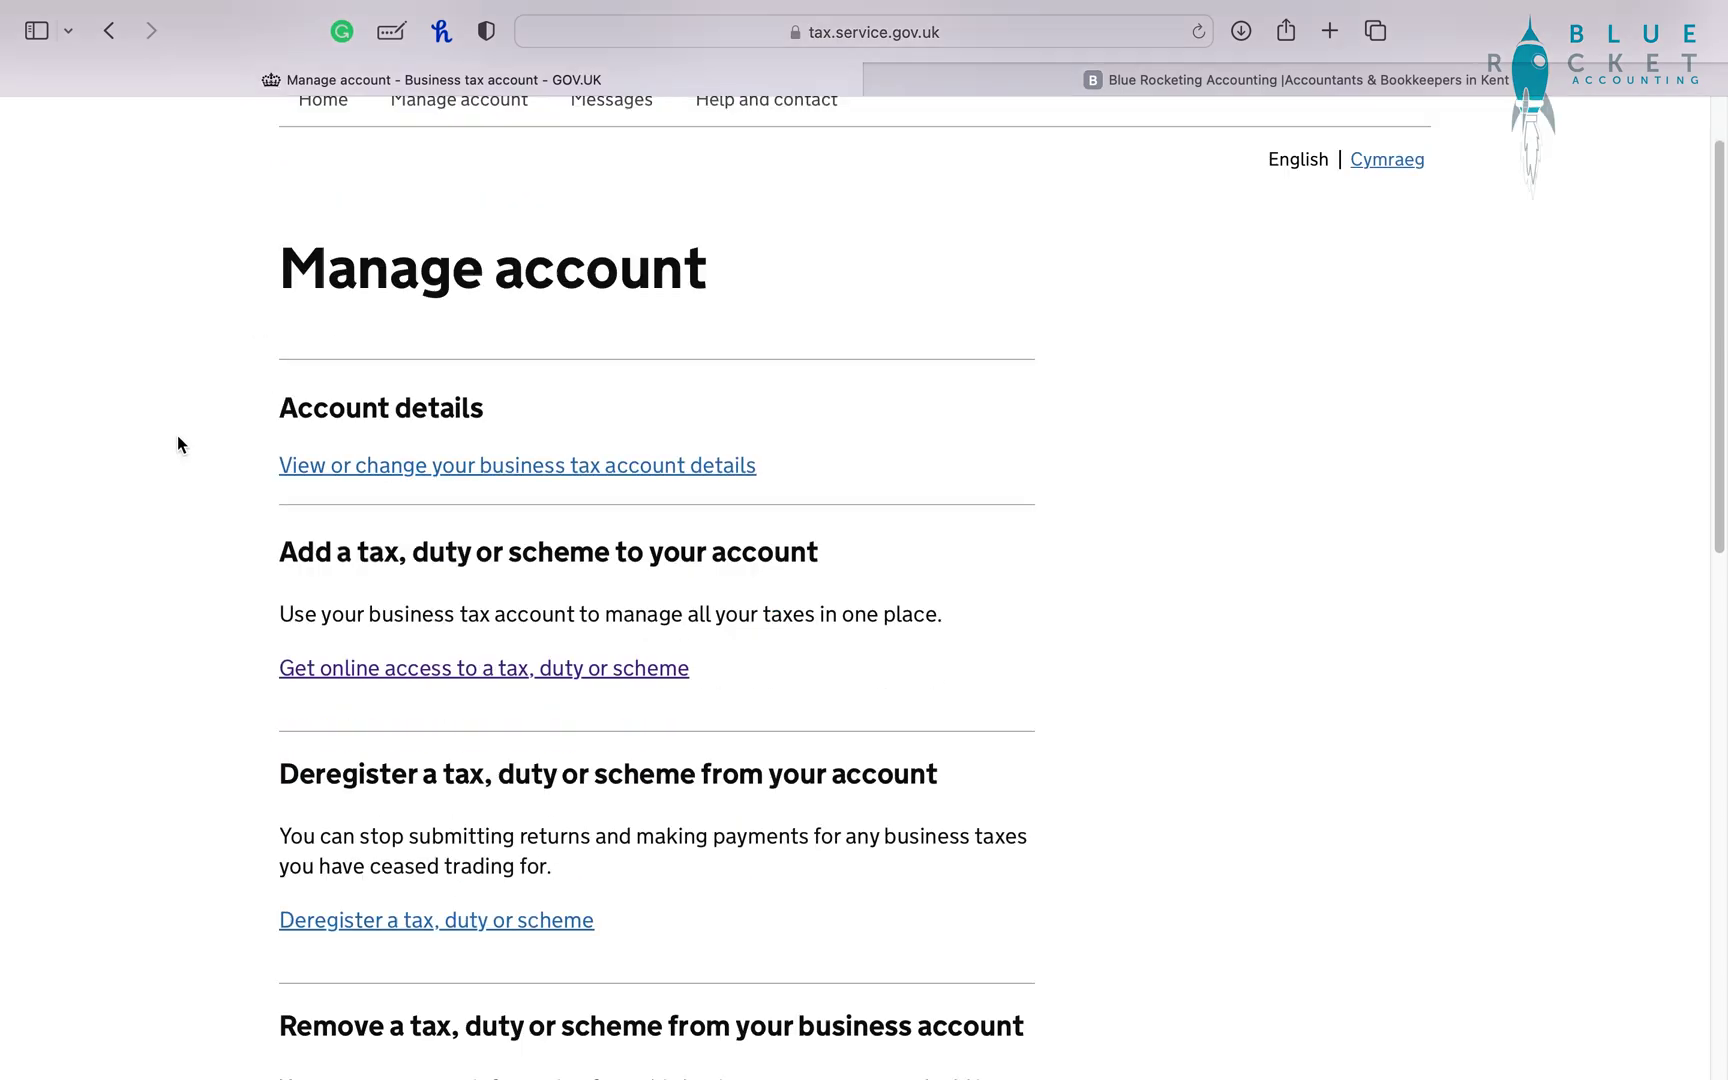
pyautogui.scroll(-10, 178, 440)
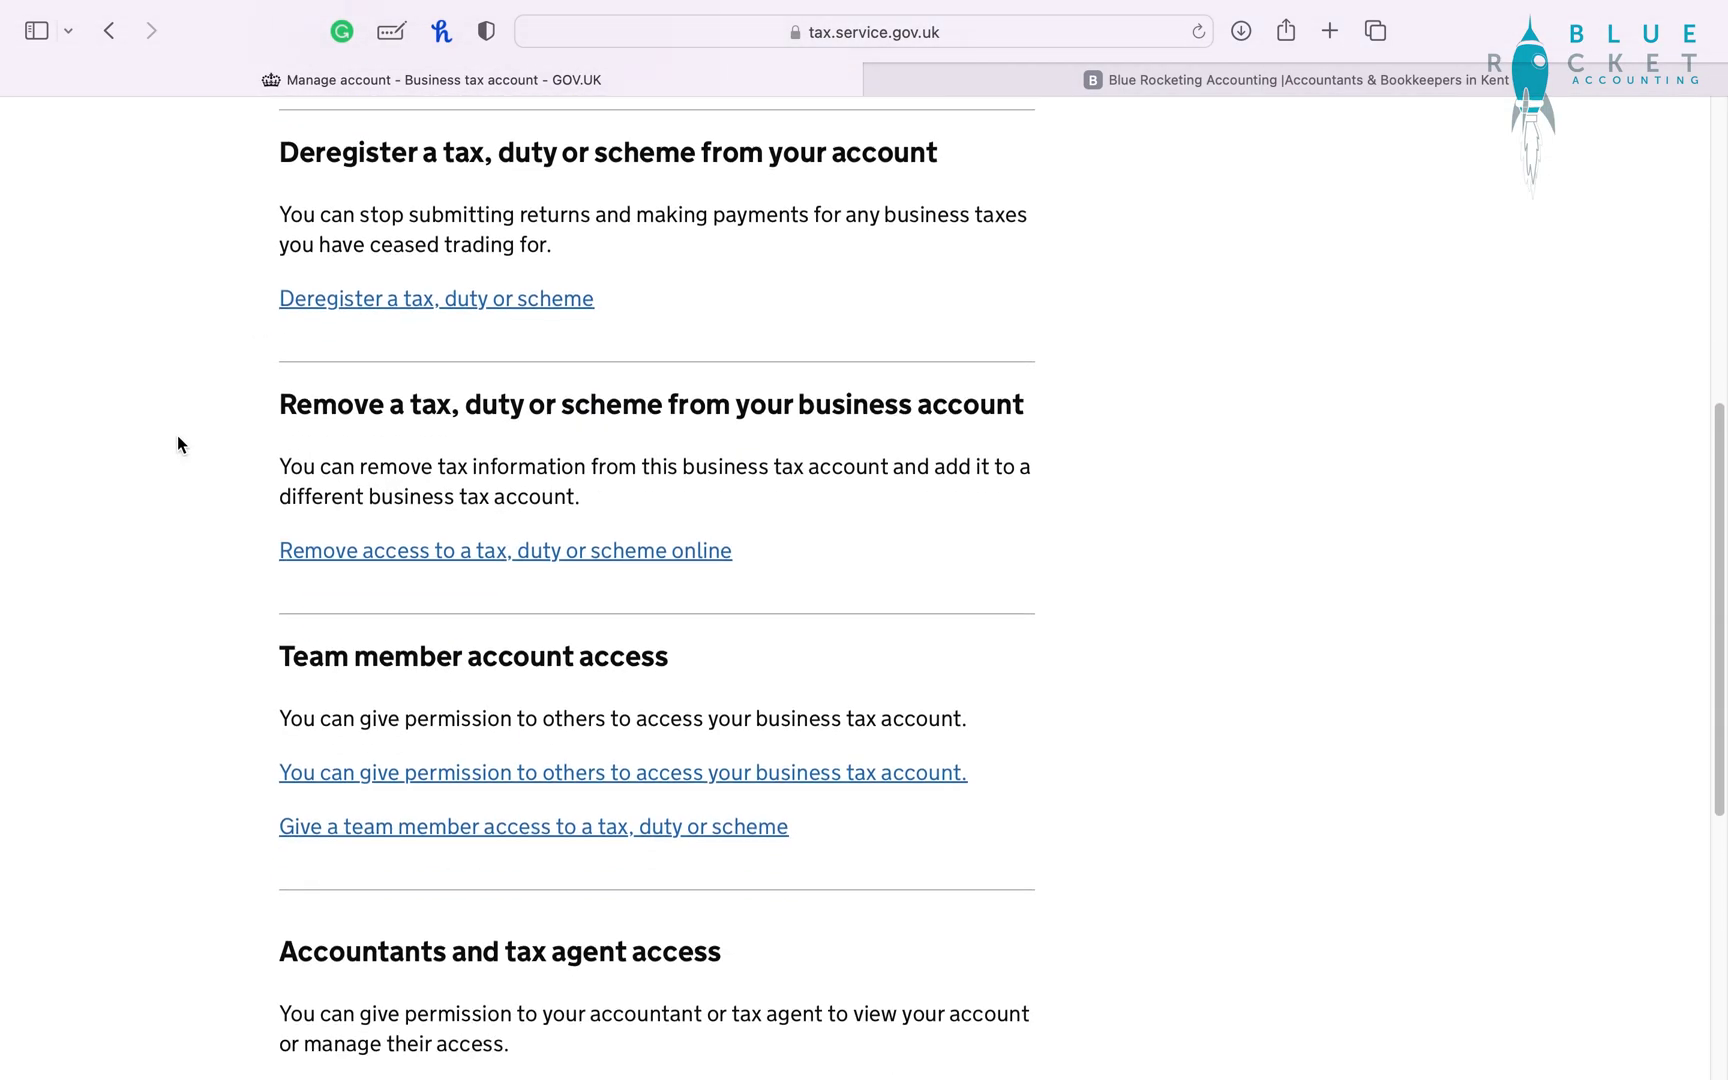
pyautogui.scroll(-4, 178, 444)
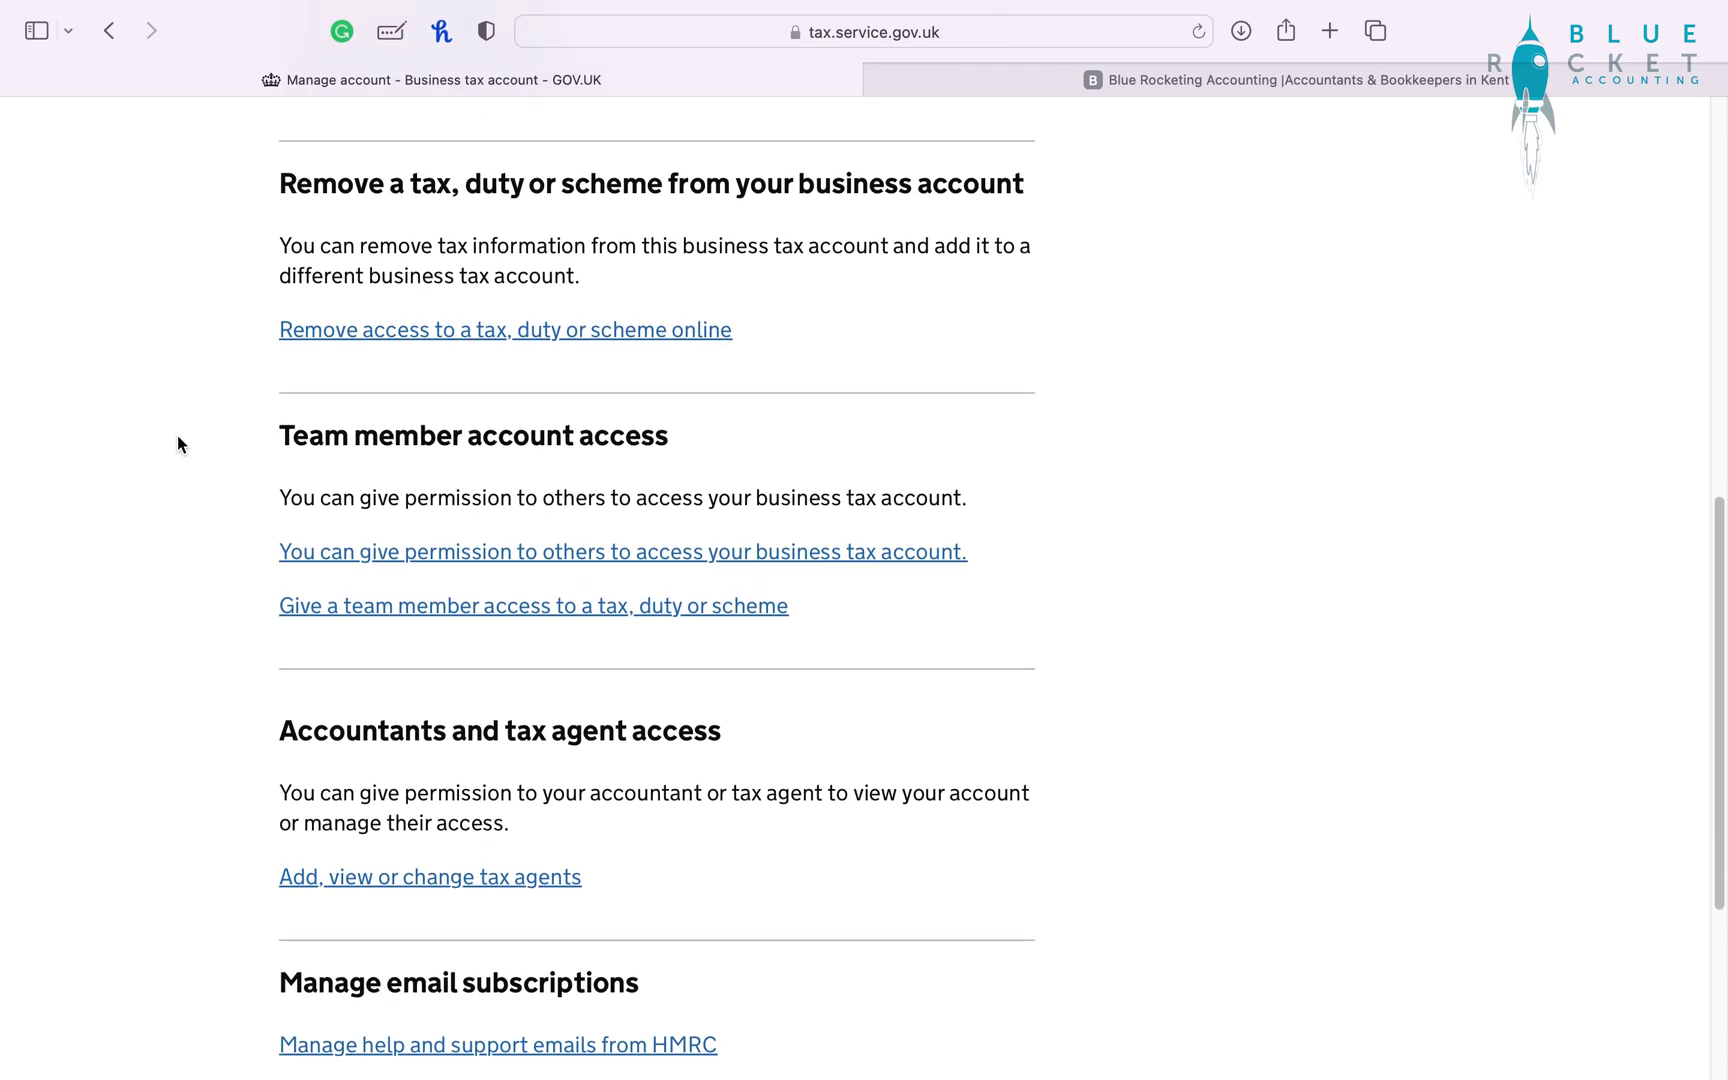
pyautogui.scroll(-2, 177, 444)
pyautogui.click(320, 797)
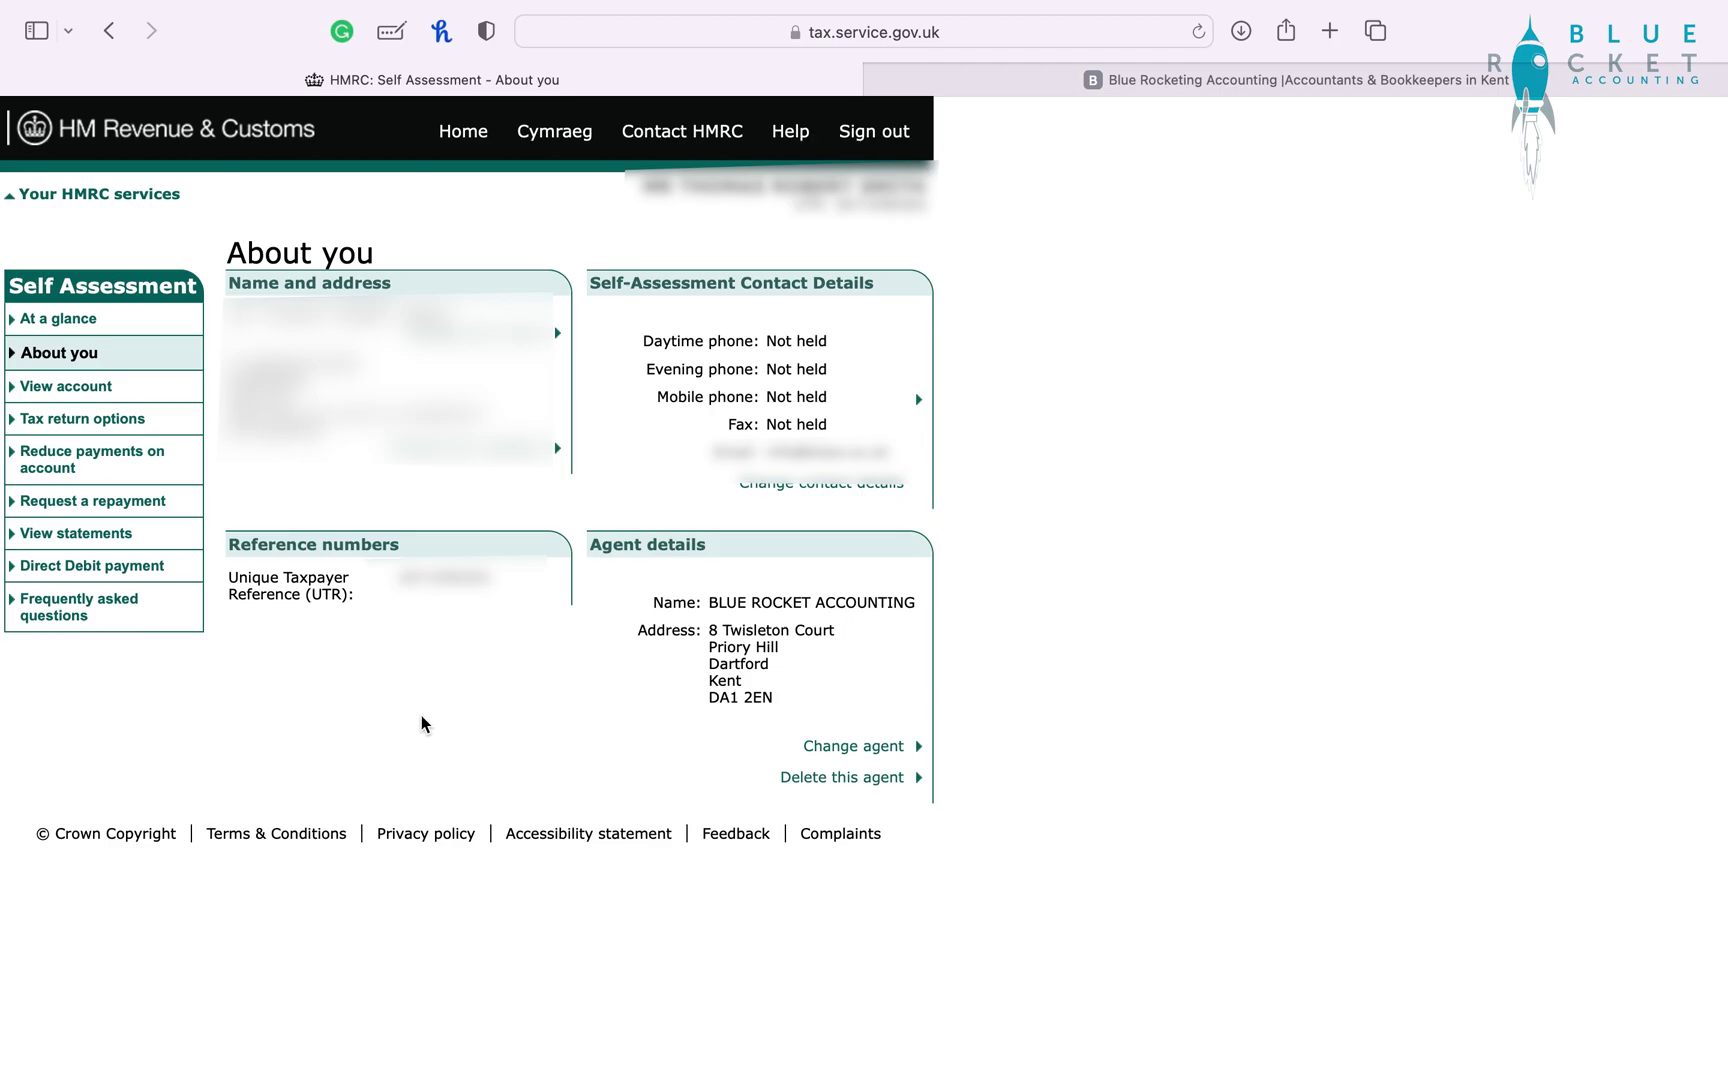
# - Open the Self Assessment Current position page showing nothing to pay as at 14 Mar 2023
pyautogui.click(37, 389)
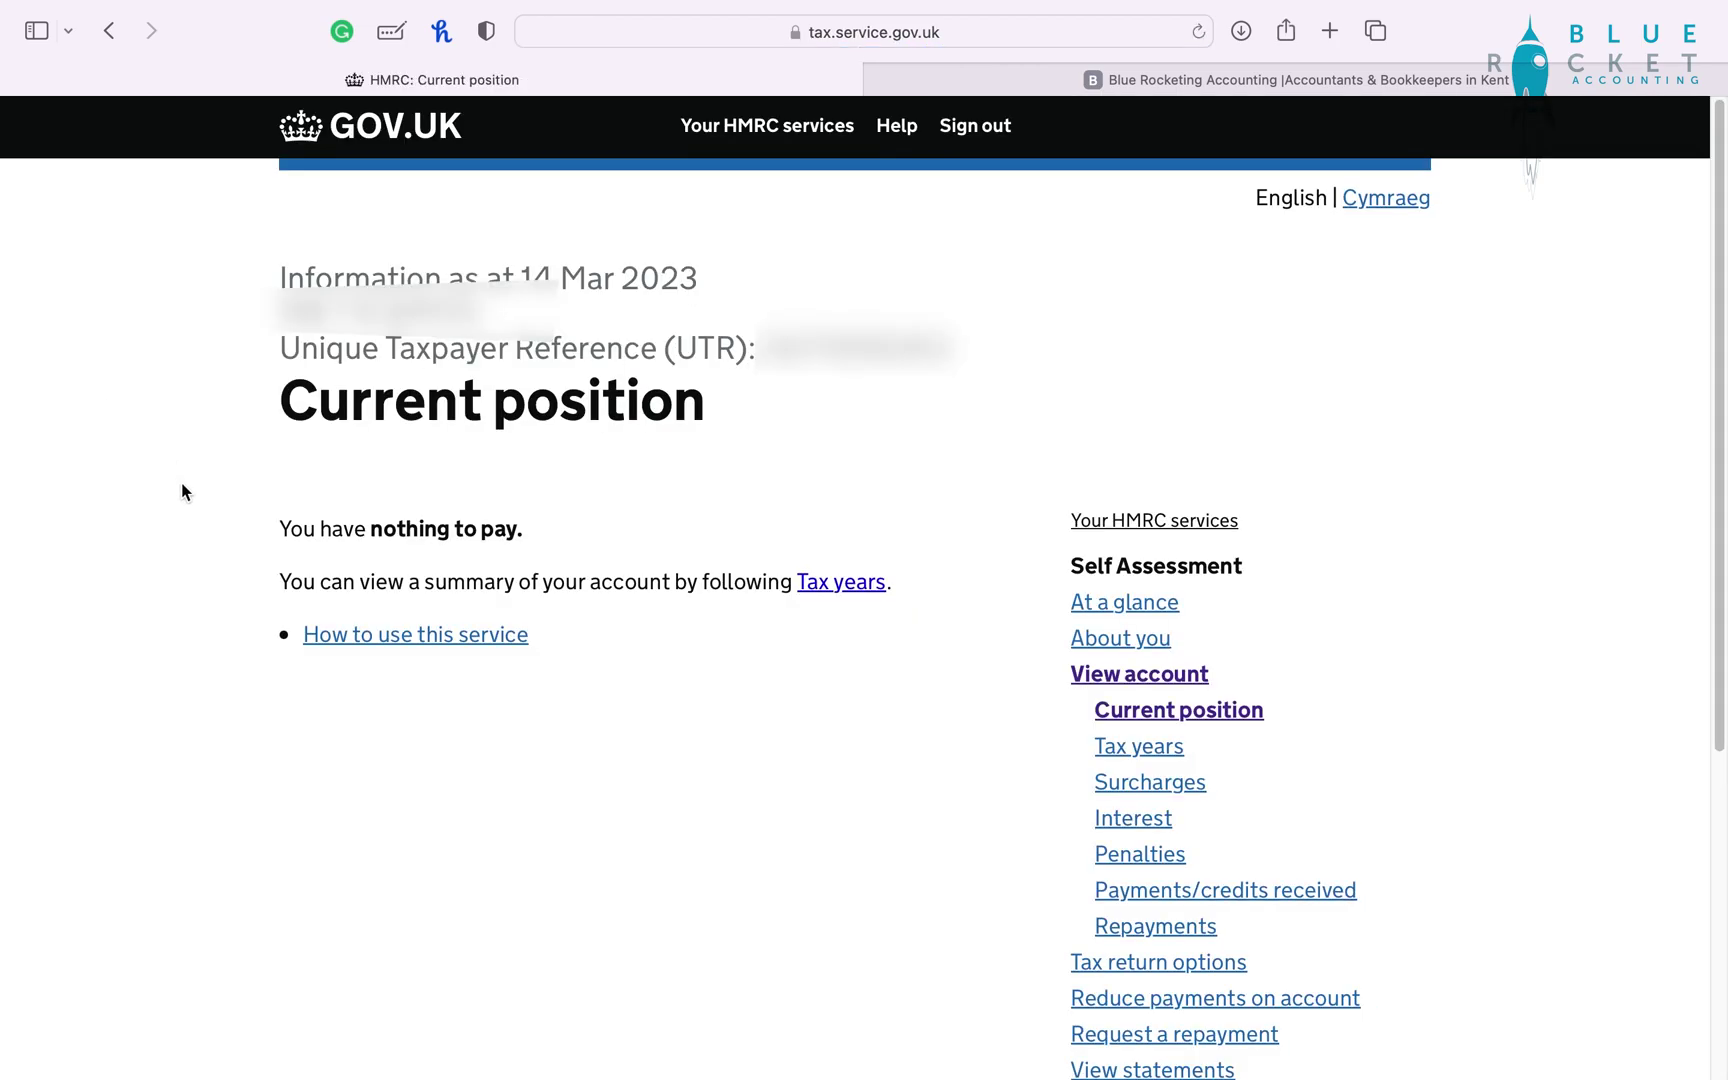
pyautogui.scroll(-3, 181, 482)
pyautogui.scroll(3, 182, 485)
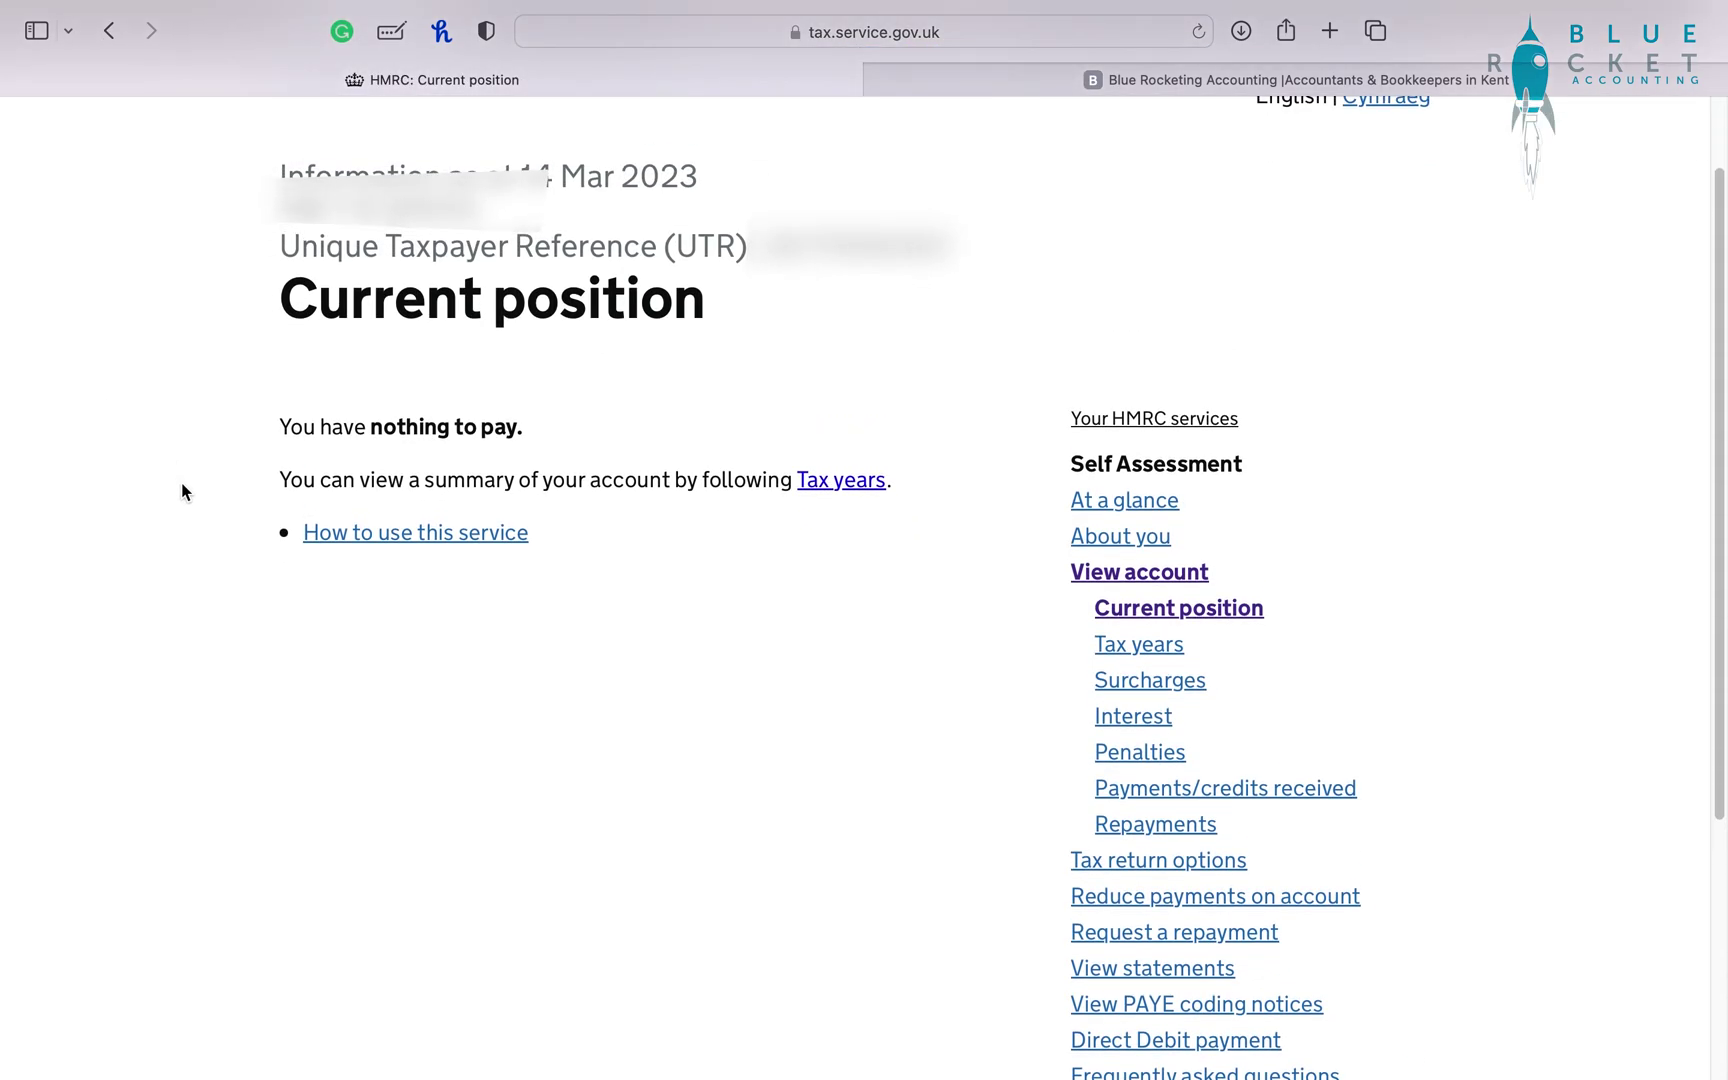
pyautogui.scroll(-2, 181, 490)
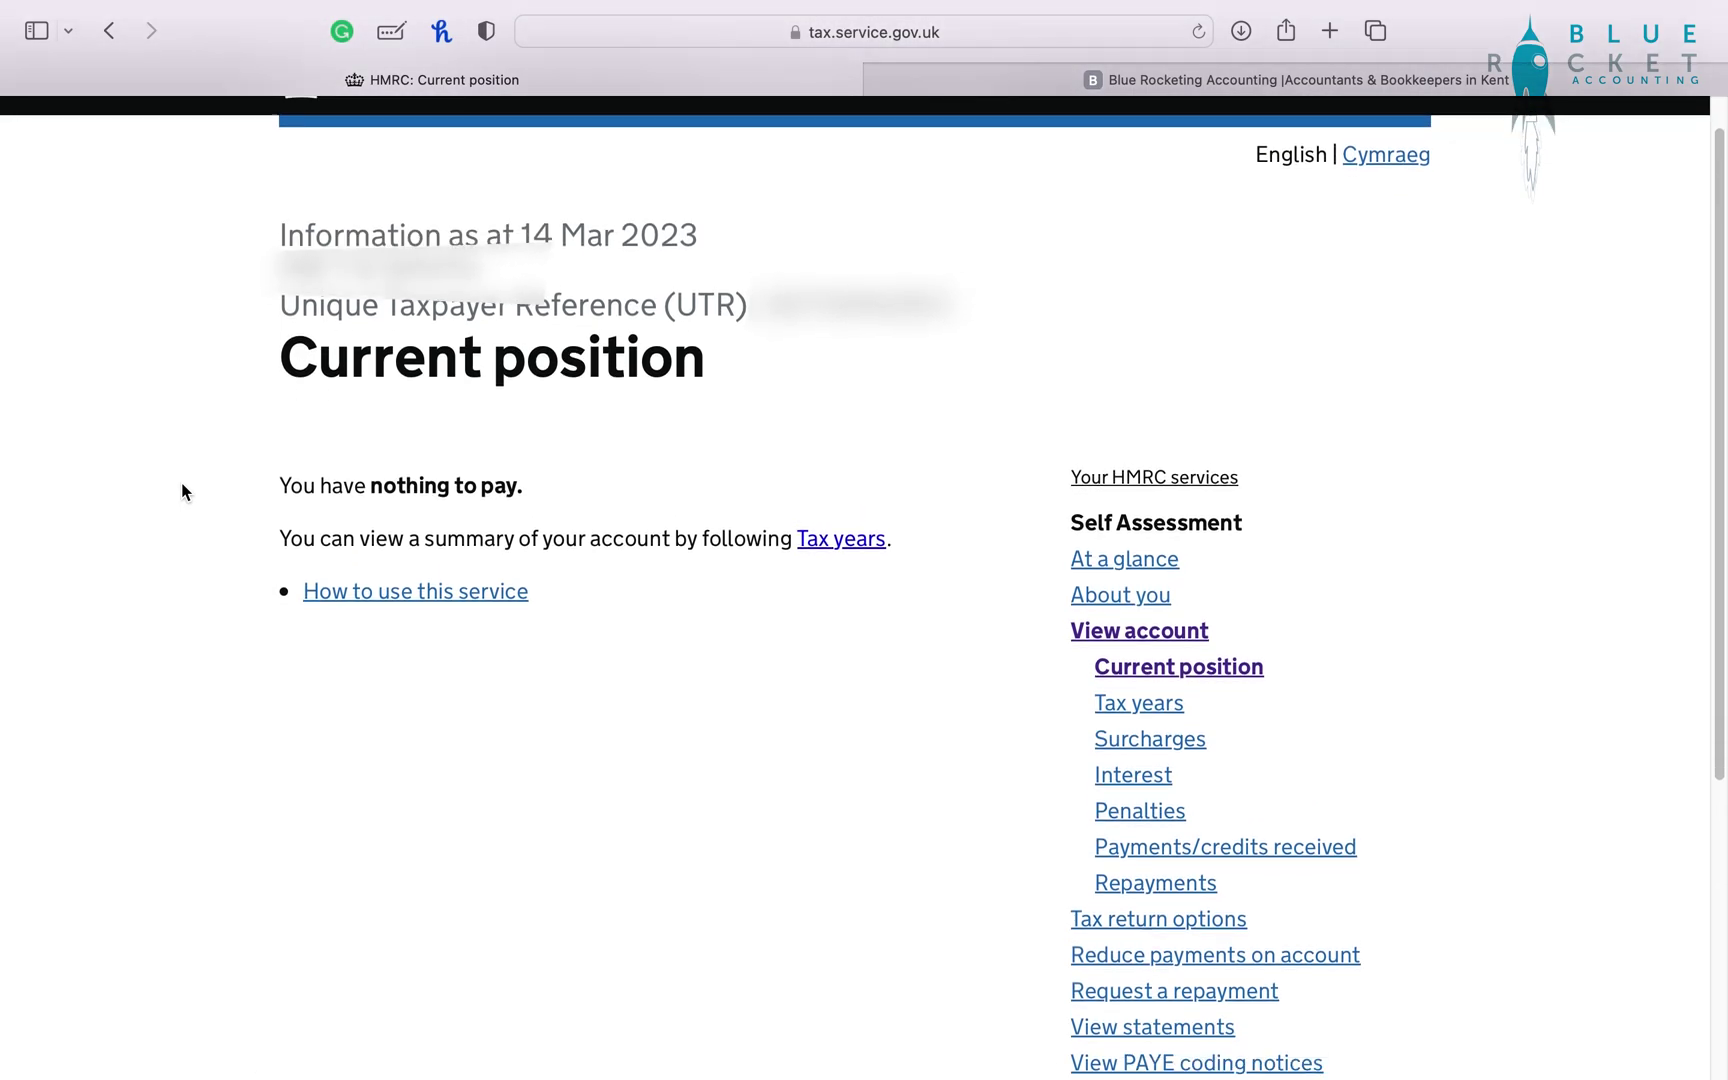
pyautogui.scroll(-3, 181, 490)
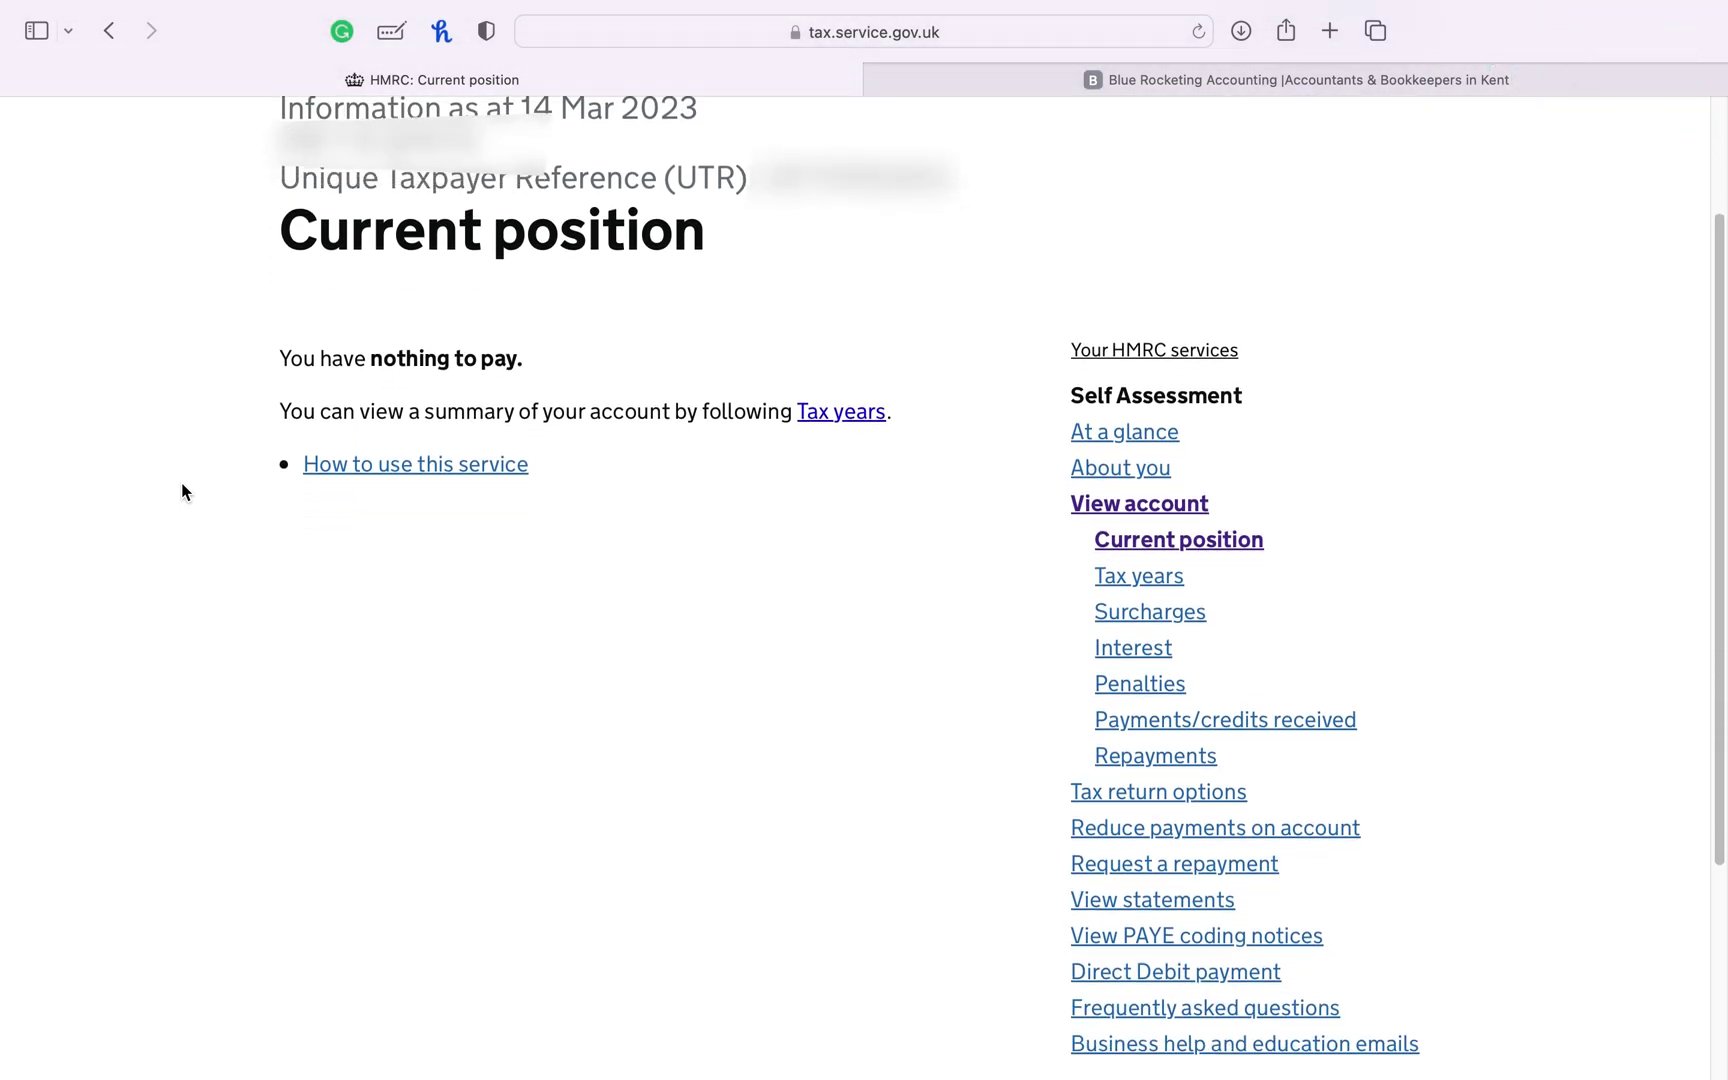